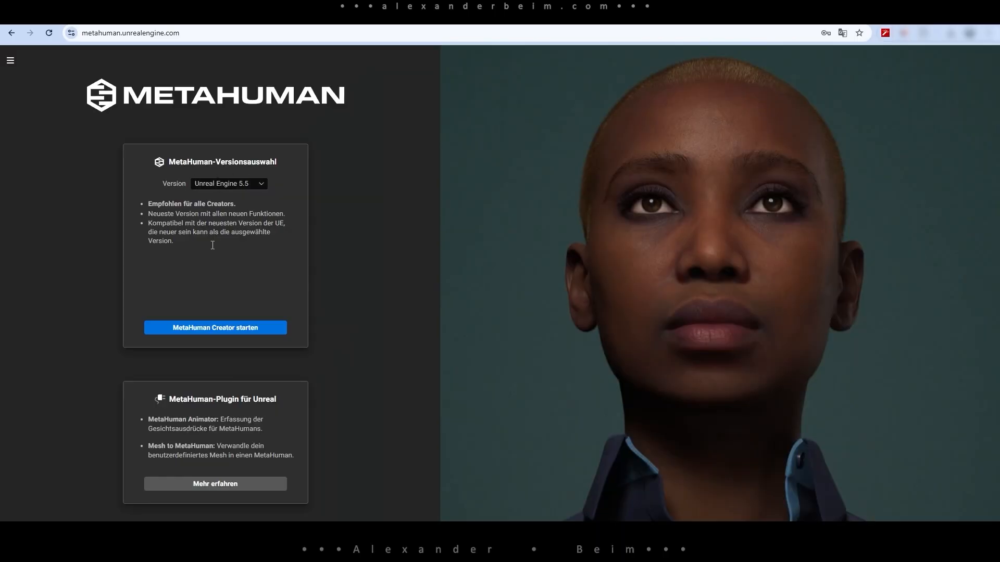
Start MetaHuman Creator for Unreal Engine 5.5 and view the Oskar character among the current MetaHumans in Quixel Bridge
{"action": "left_click", "coordinate": [219, 330]}
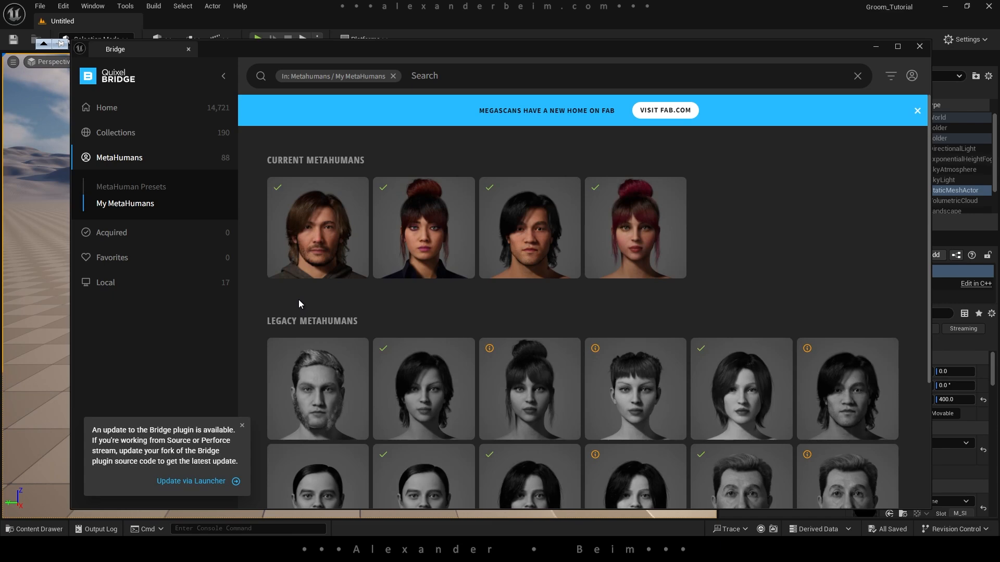
{"action": "left_click", "coordinate": [318, 223]}
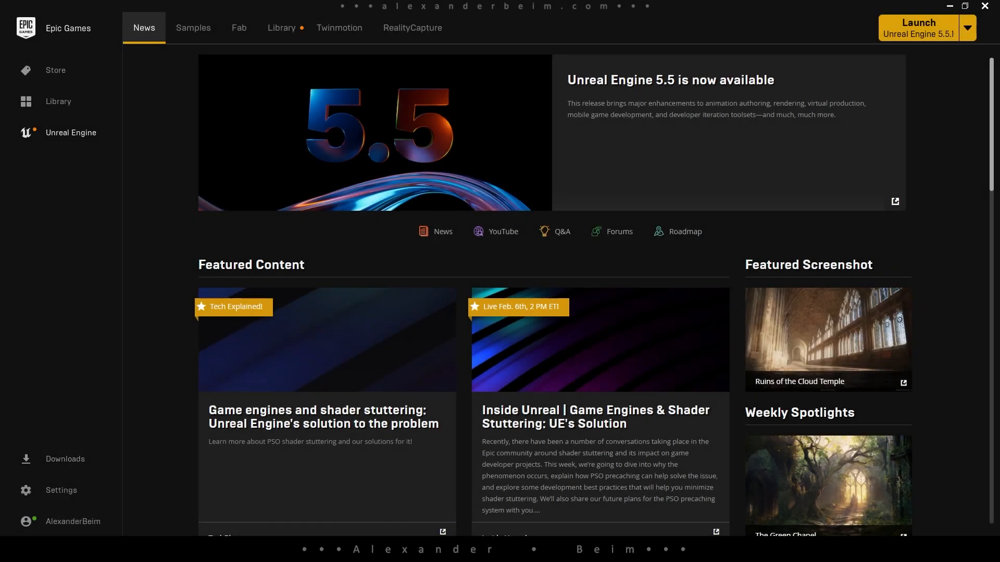
Launch Unreal Engine 5.5.1 and create a blank Games project named Groom_Tutorial in D:\UE_projects
{"action": "left_click", "coordinate": [908, 29]}
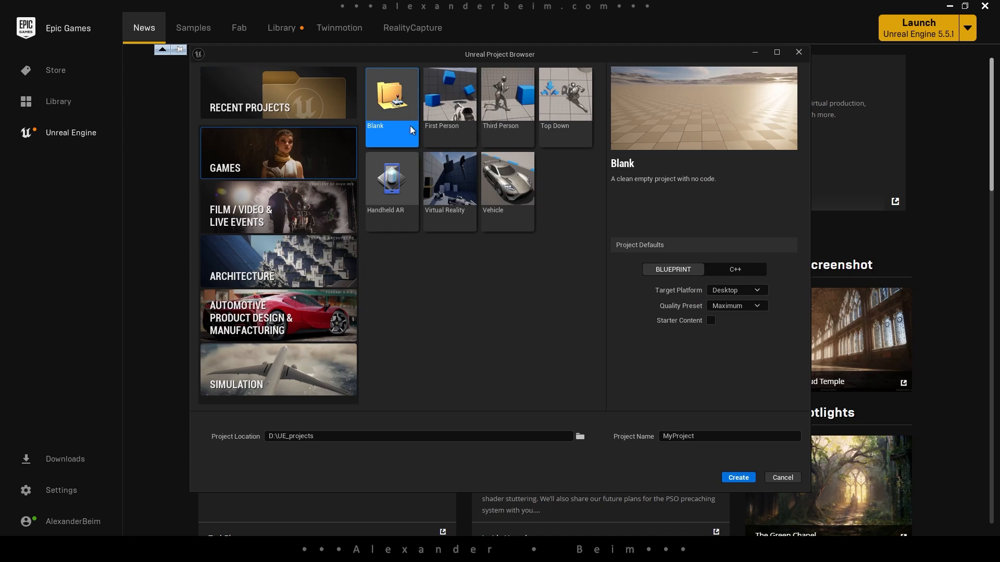
{"action": "left_click", "coordinate": [708, 437]}
{"action": "left_click_drag", "start_coordinate": [708, 437], "coordinate": [614, 438]}
{"action": "type", "text": "Groom_Tutorial"}
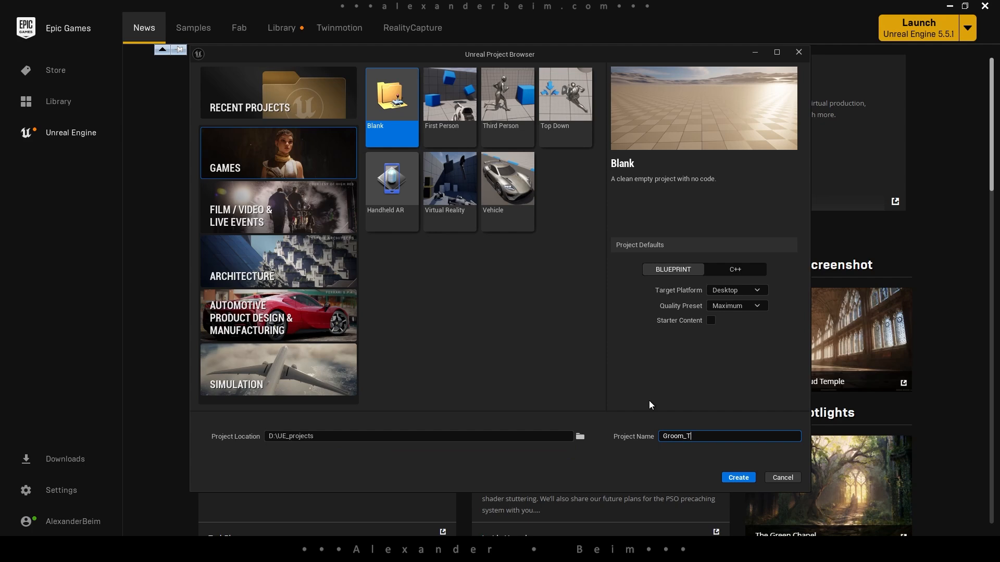
{"action": "left_click", "coordinate": [738, 477]}
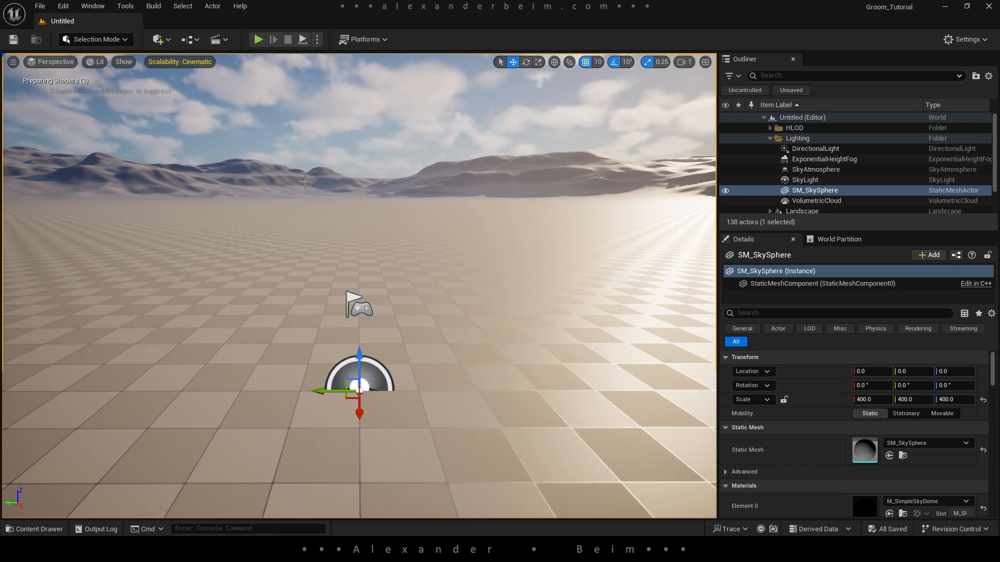
Open Quixel Bridge and sign in to Epic Games with the account's e-mail address and password
{"action": "left_click", "coordinate": [92, 6]}
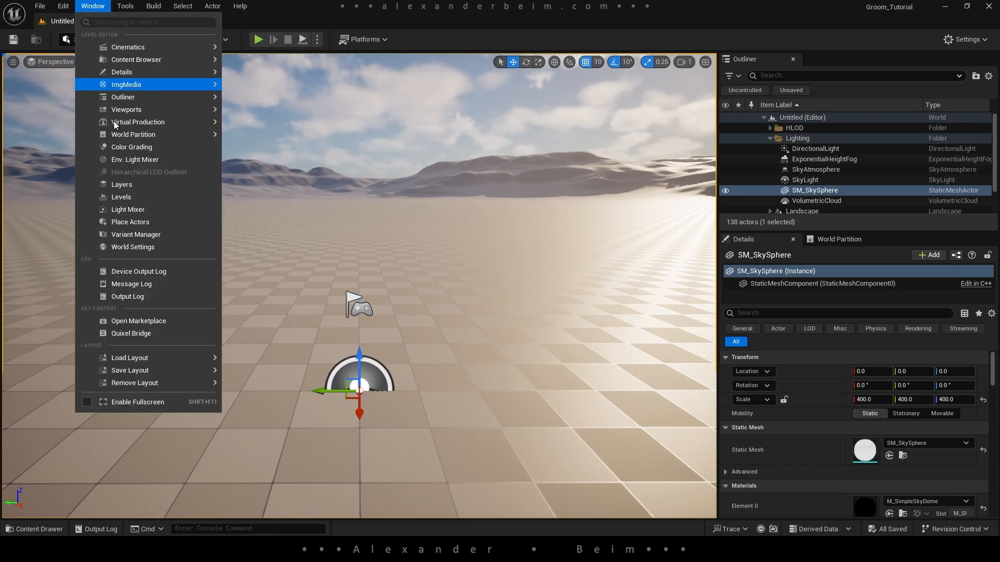
{"action": "left_click", "coordinate": [145, 334]}
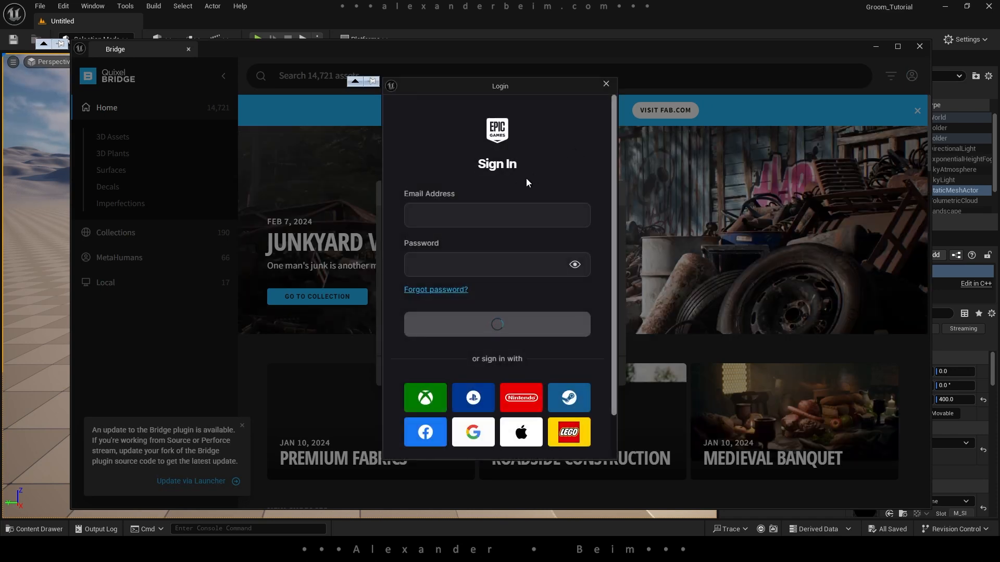
{"action": "left_click", "coordinate": [445, 213]}
{"action": "left_click", "coordinate": [471, 174]}
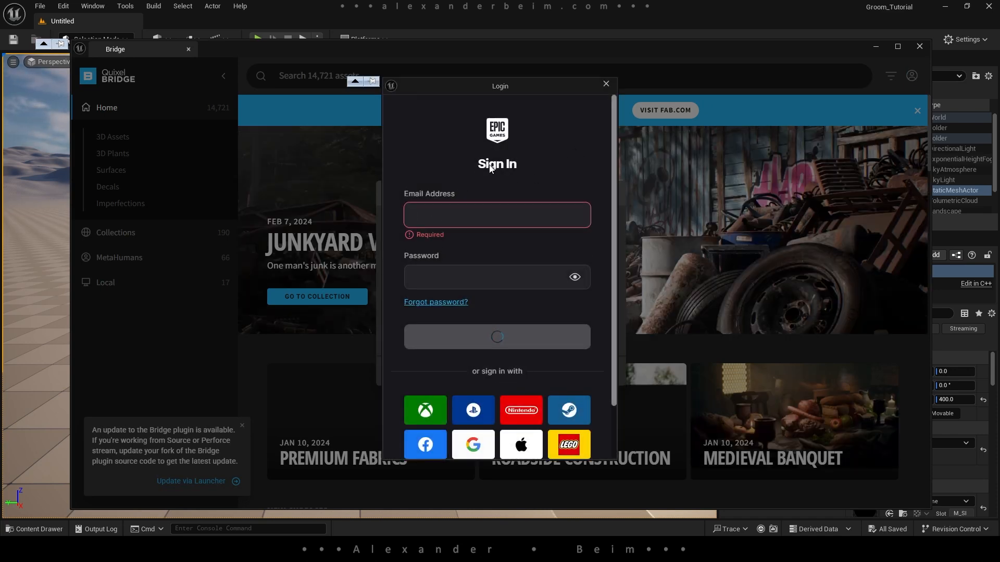
{"action": "left_click", "coordinate": [445, 221]}
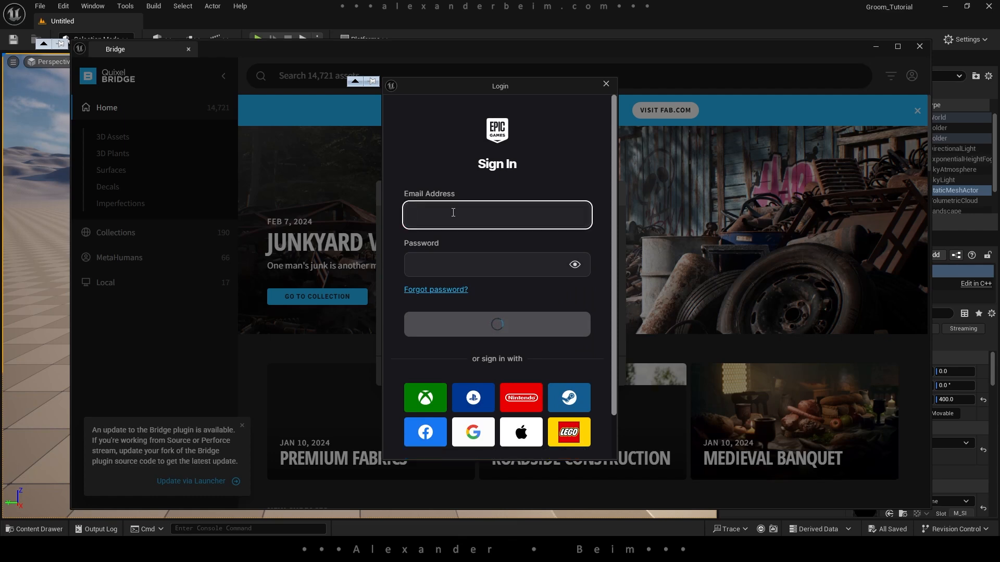
{"action": "type", "text": "..."}
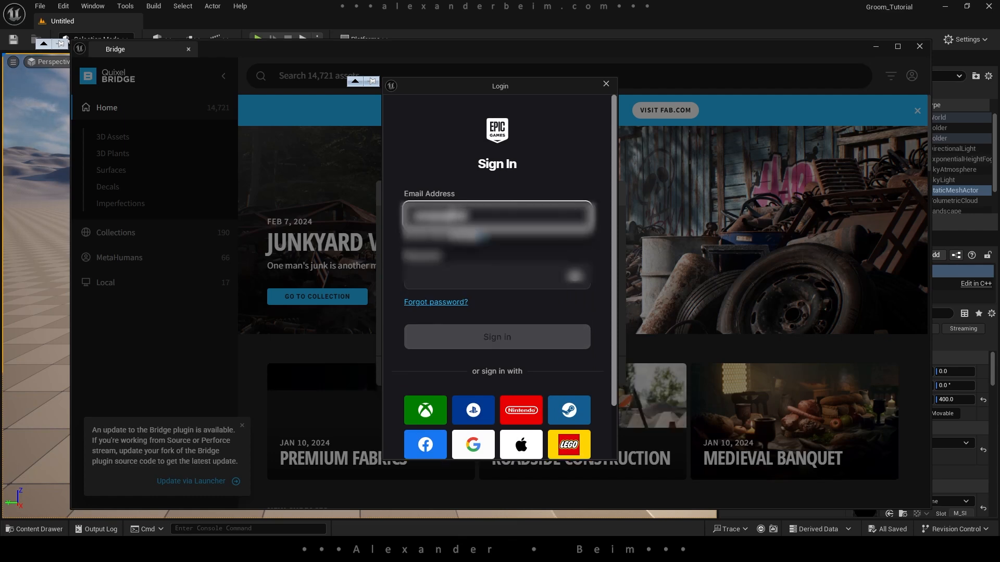
{"action": "key", "text": "Tab"}
{"action": "type", "text": "********"}
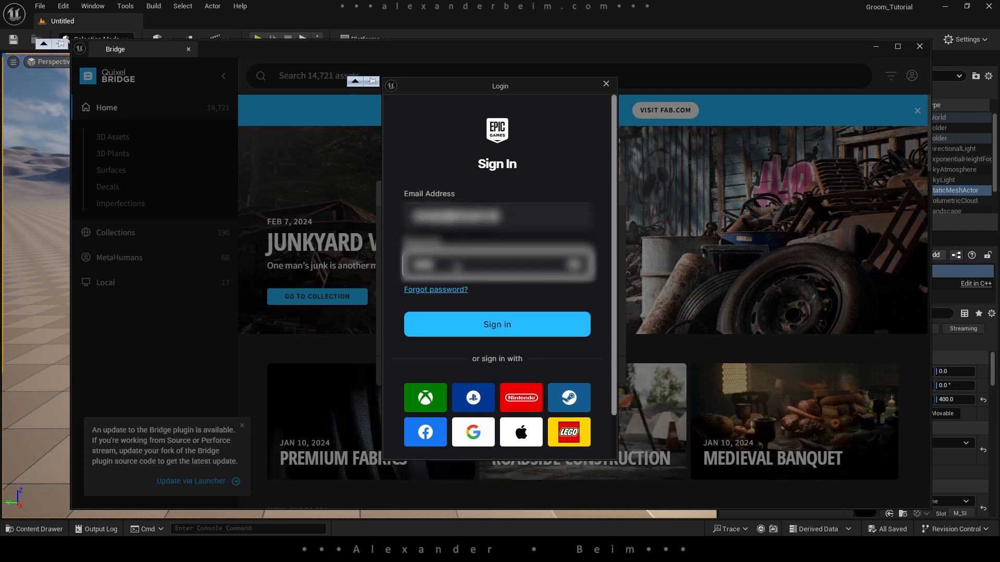
{"action": "key", "text": "Return"}
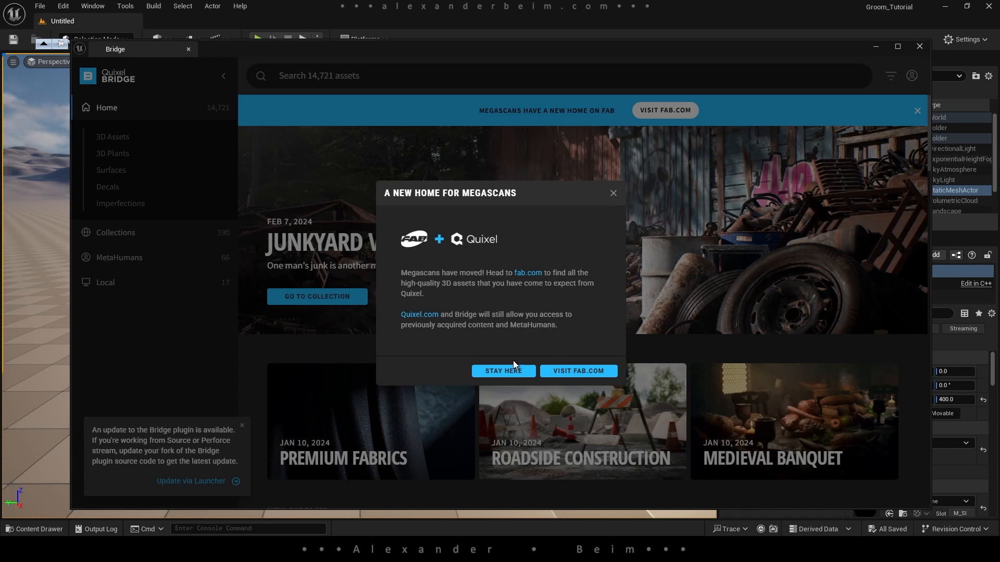
Stay in Bridge past the Megascans notice and show the signed-in account's own MetaHumans
{"action": "left_click", "coordinate": [503, 371]}
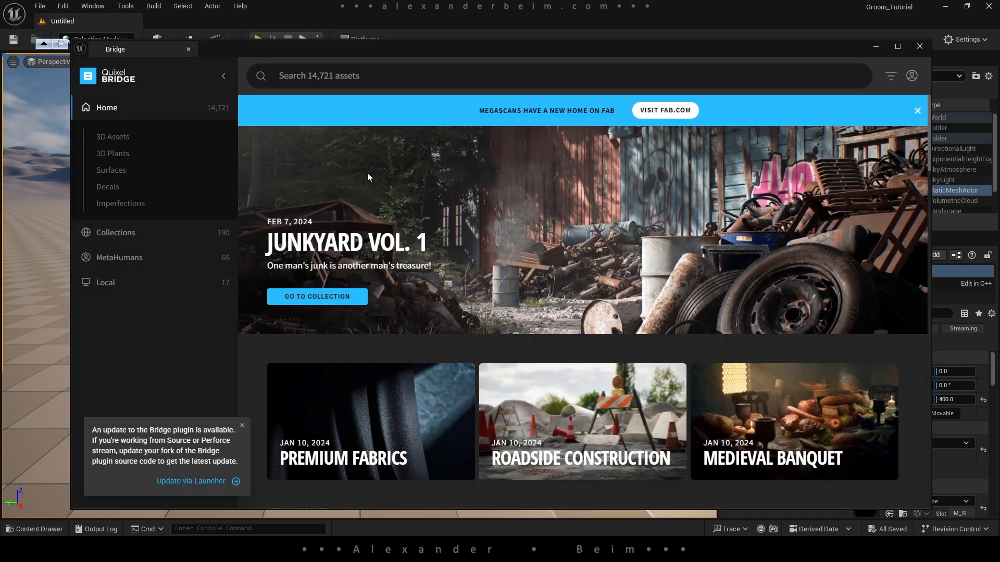
{"action": "left_click", "coordinate": [123, 257]}
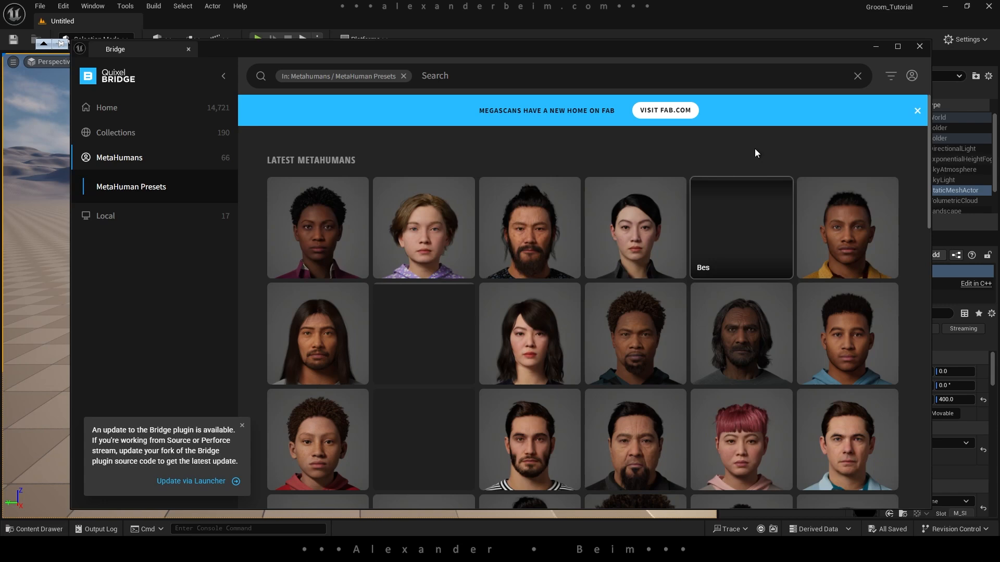
{"action": "left_click", "coordinate": [912, 76]}
{"action": "left_click", "coordinate": [812, 97]}
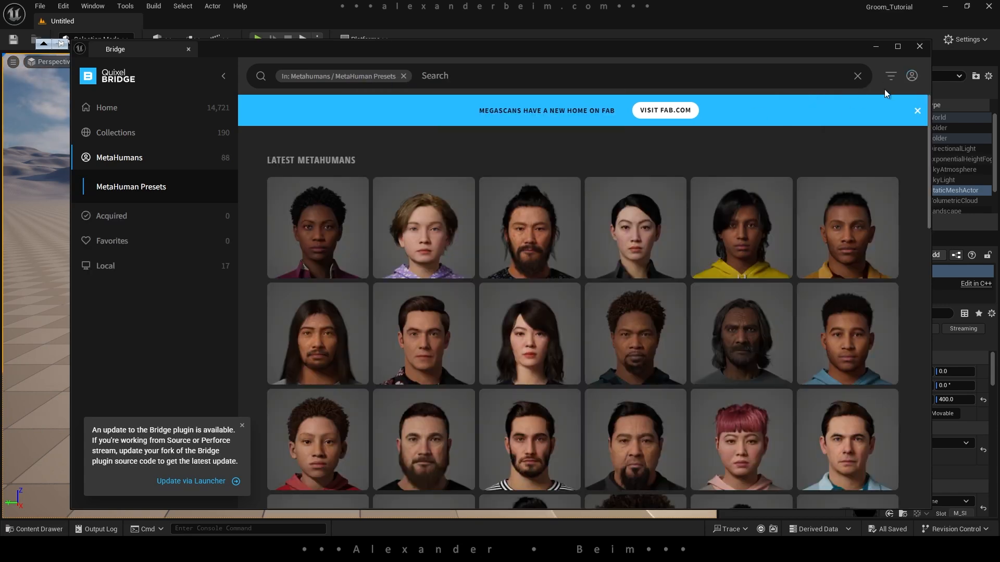
{"action": "left_click", "coordinate": [146, 205]}
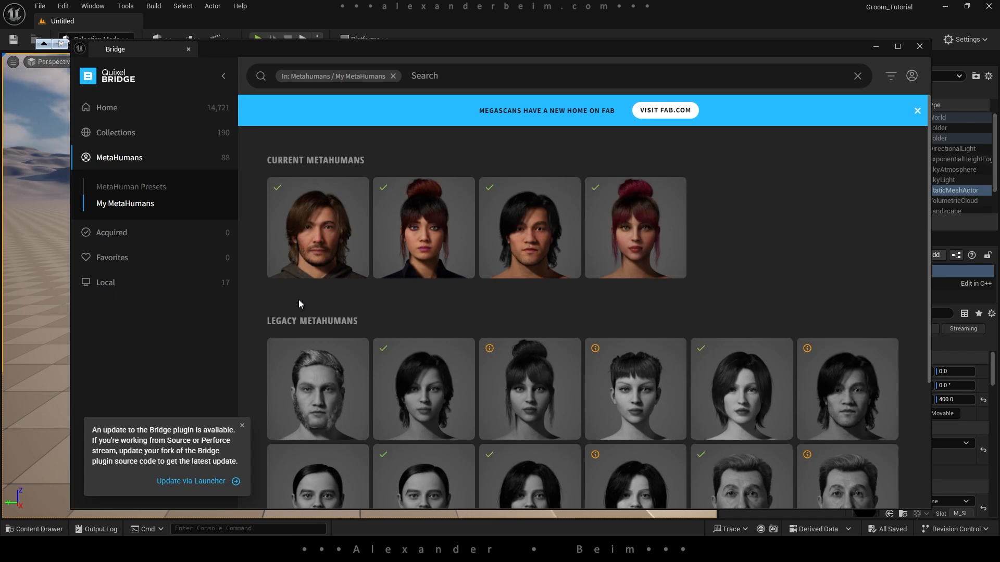
Add the Oskar MetaHuman to the project at Cinematic (Complete) quality and close Bridge
{"action": "left_click", "coordinate": [310, 237]}
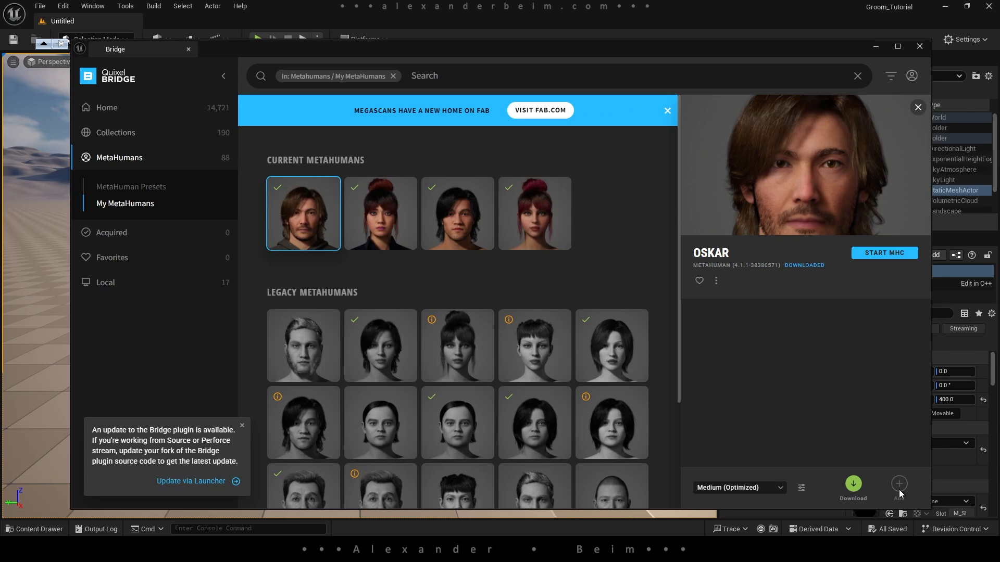
{"action": "left_click", "coordinate": [780, 488]}
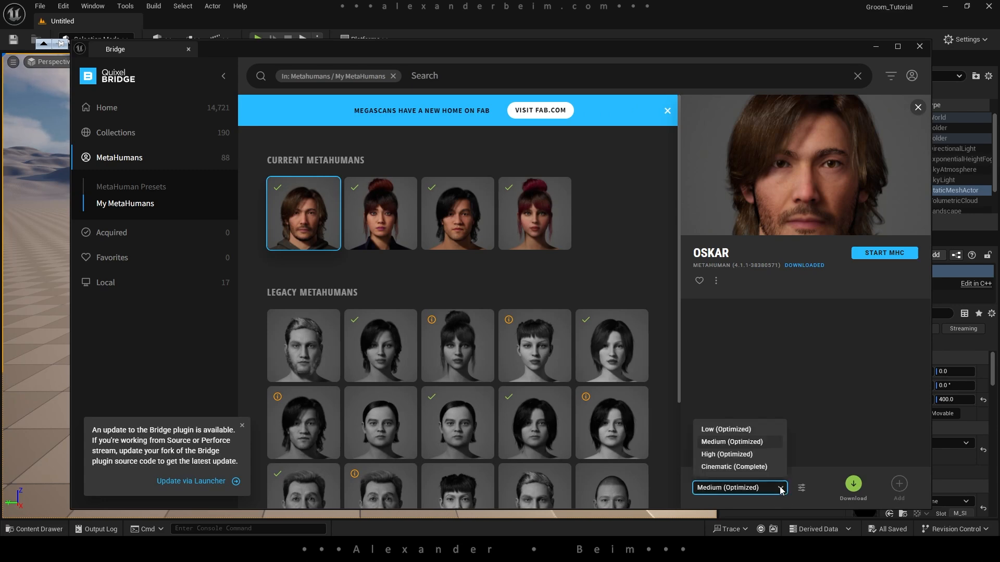
{"action": "left_click", "coordinate": [731, 467]}
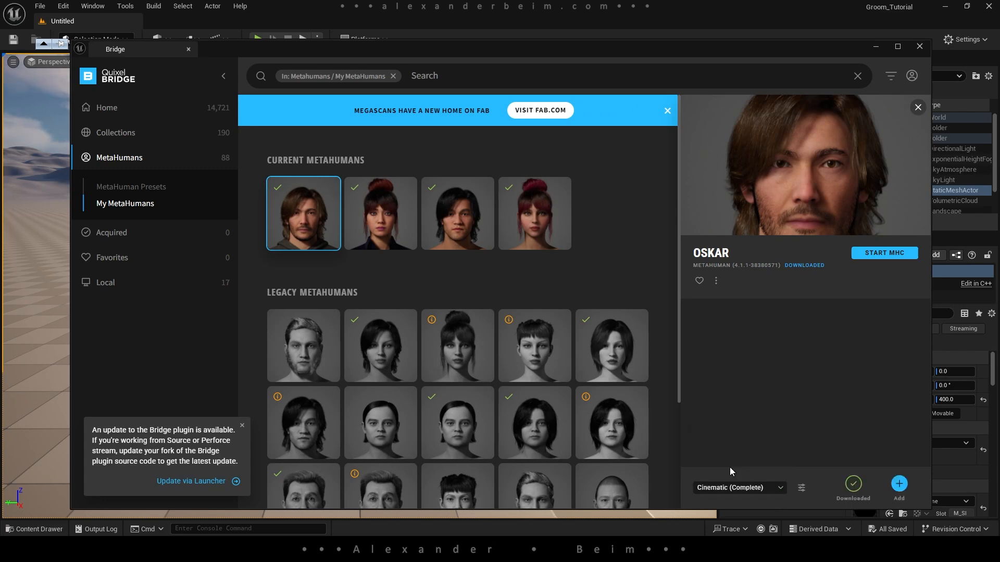
{"action": "left_click", "coordinate": [901, 485]}
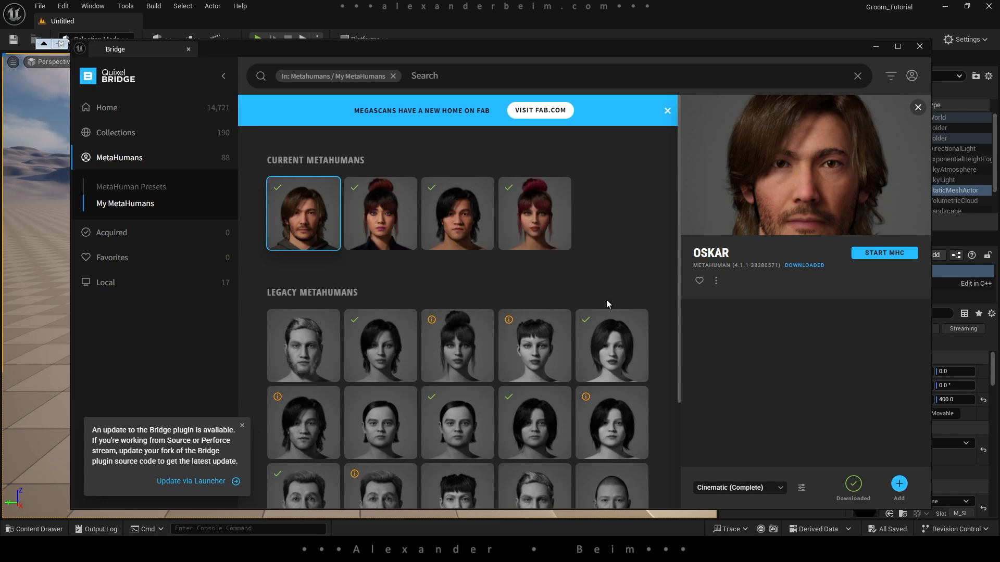
{"action": "left_click", "coordinate": [920, 46]}
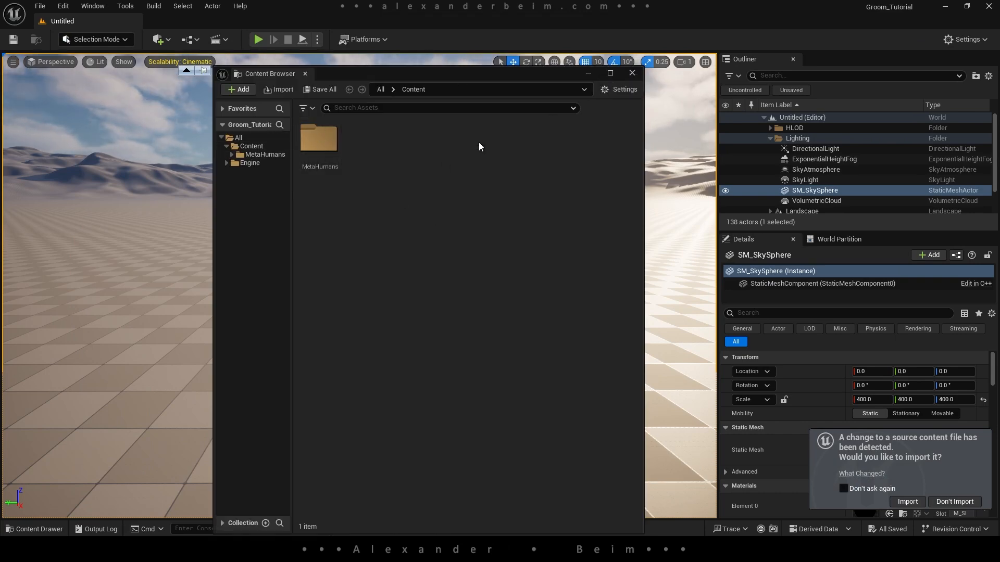
Open the BP_Oskar blueprint from the Content/MetaHumans/Oskar folder
{"action": "left_click", "coordinate": [242, 140]}
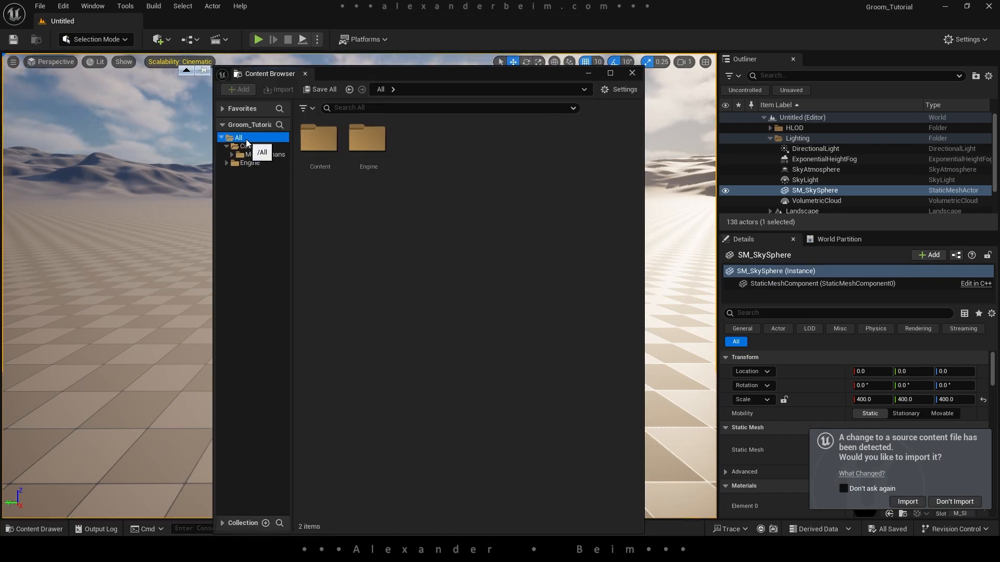
{"action": "left_click", "coordinate": [253, 148]}
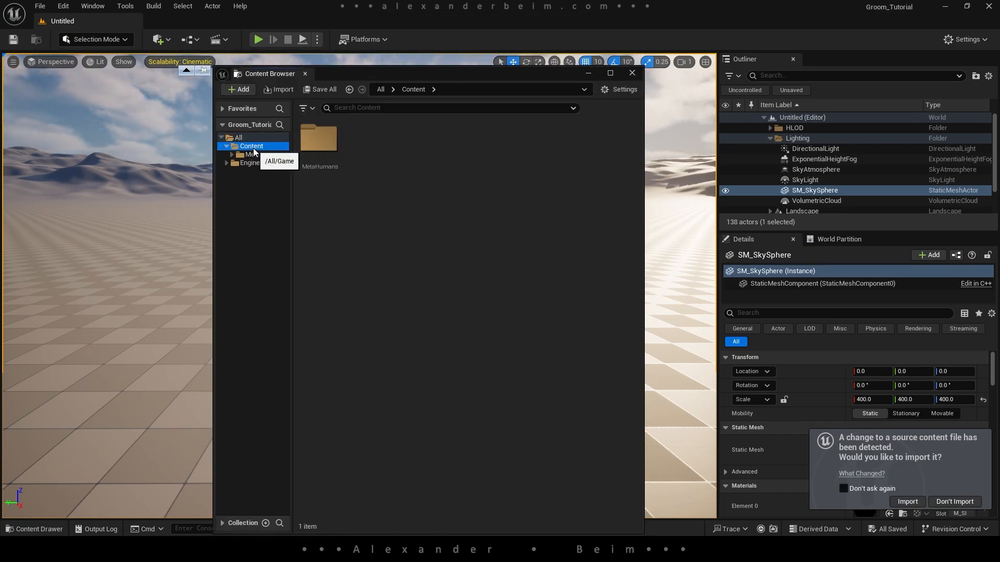
{"action": "double_click", "coordinate": [319, 138]}
{"action": "double_click", "coordinate": [368, 143]}
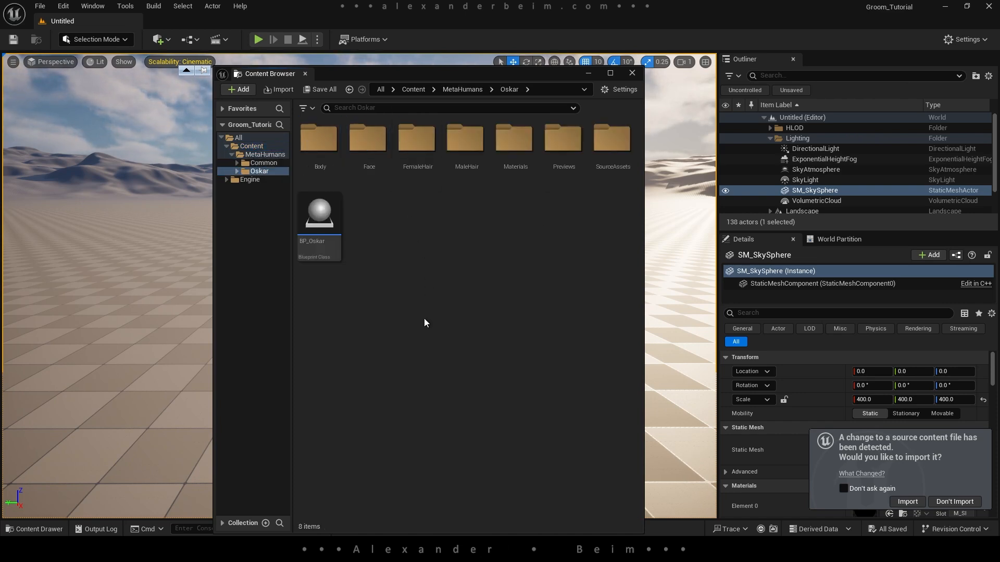
{"action": "left_click", "coordinate": [316, 214]}
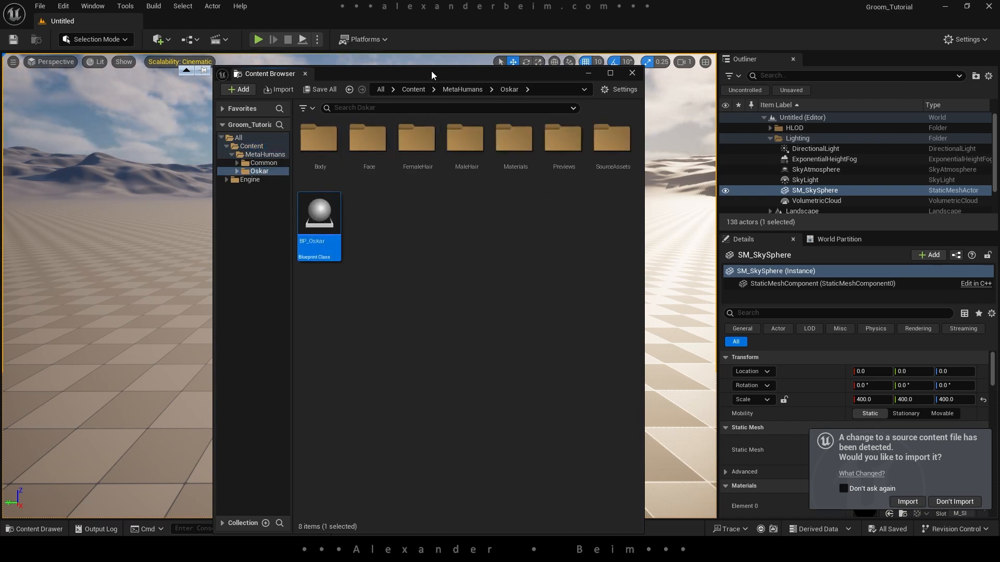
{"action": "double_click", "coordinate": [317, 213]}
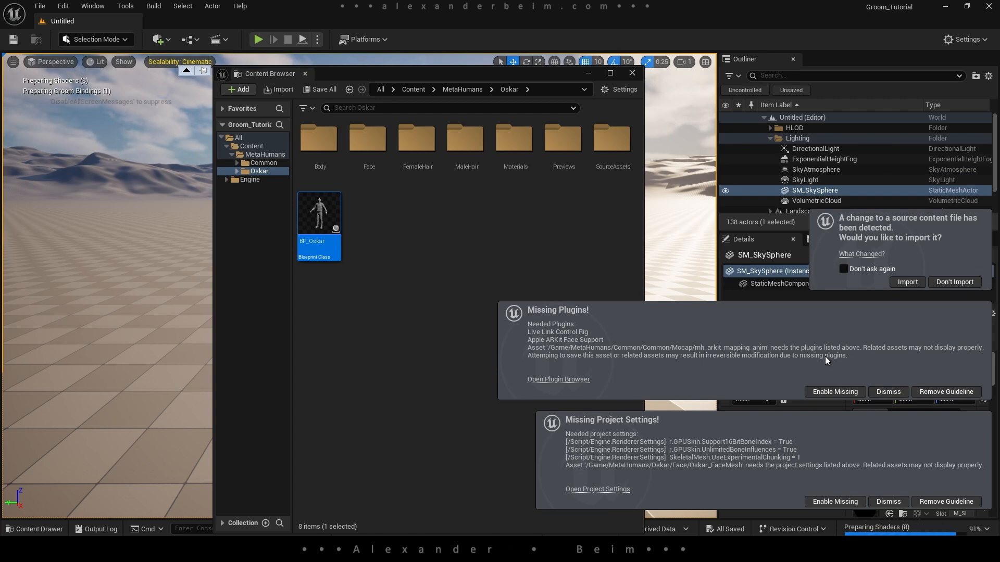
Enable the missing plugins and project settings that Oskar needs, and restart the editor to apply them
{"action": "left_click", "coordinate": [834, 393]}
{"action": "left_click", "coordinate": [834, 501]}
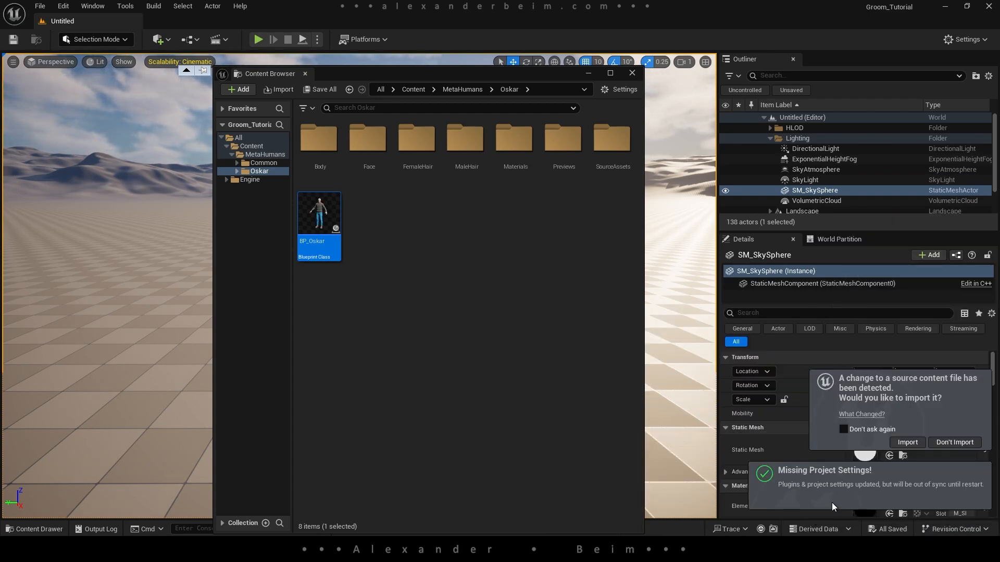
{"action": "left_click", "coordinate": [943, 501]}
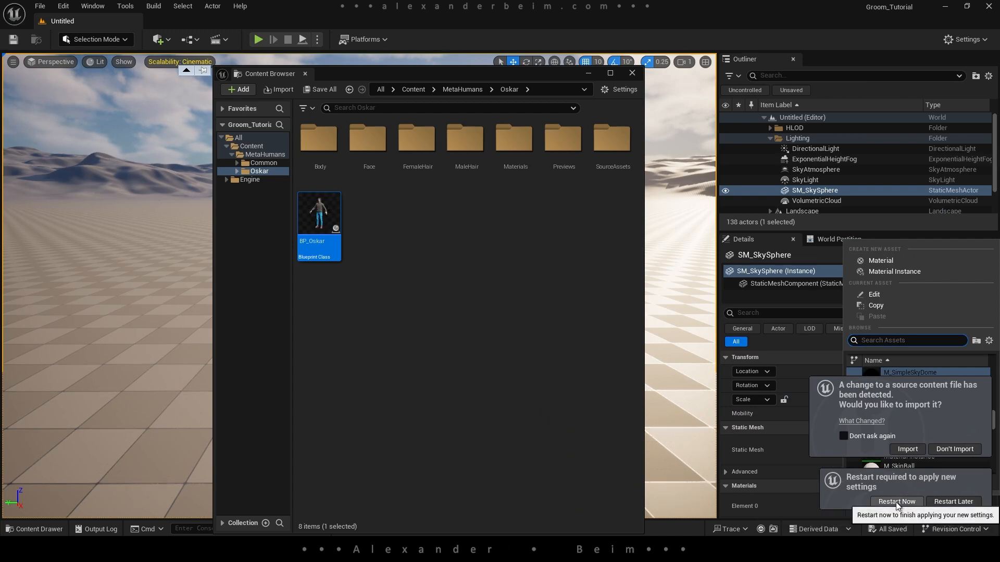
{"action": "left_click", "coordinate": [896, 502]}
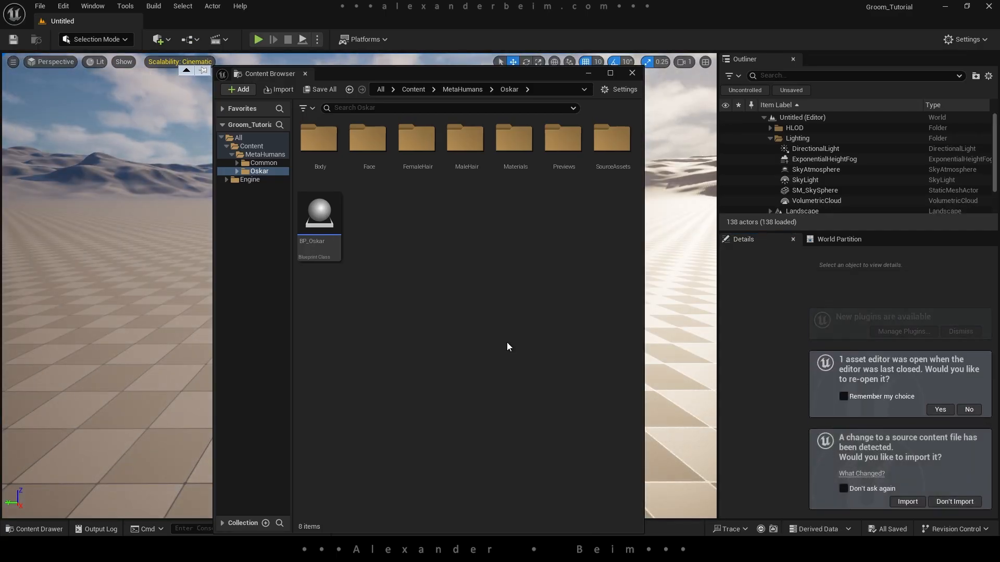
Decline reopening the asset editor and importing the changed source file, and place BP_Oskar in the level at the world origin
{"action": "left_click", "coordinate": [970, 409]}
{"action": "left_click", "coordinate": [956, 503]}
{"action": "left_click", "coordinate": [319, 221]}
{"action": "left_click_drag", "start_coordinate": [408, 74], "coordinate": [733, 53]}
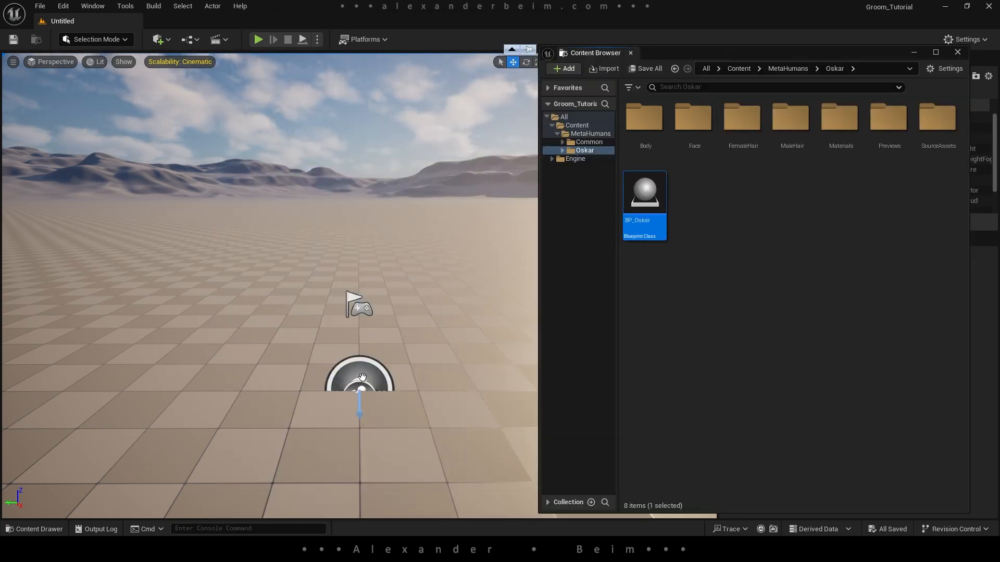
{"action": "left_click_drag", "start_coordinate": [363, 377], "coordinate": [363, 378]}
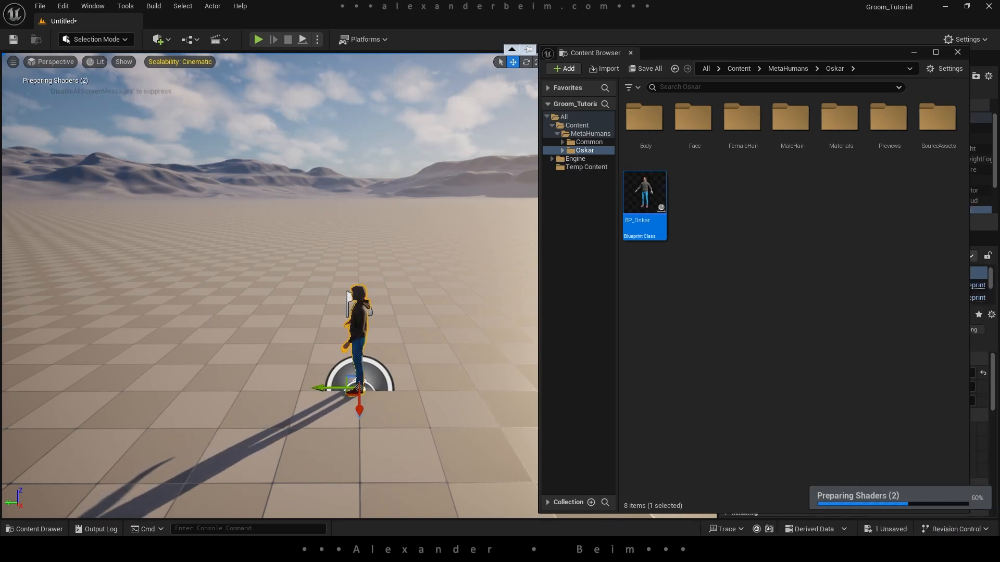
{"action": "left_click", "coordinate": [913, 52]}
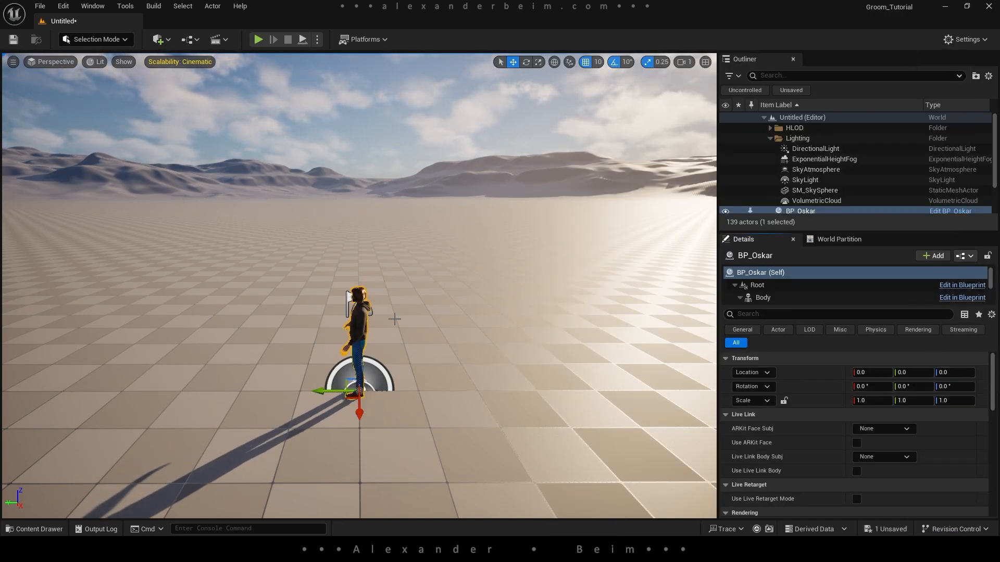
Examine Oskar's face, hair and upper body from the front at close range without the selection outline
{"action": "key", "text": "f"}
{"action": "left_click_drag", "start_coordinate": [344, 286], "coordinate": [399, 282], "text": "alt"}
{"action": "middle_click_drag", "start_coordinate": [350, 204], "coordinate": [352, 276], "text": "alt"}
{"action": "right_click_drag", "start_coordinate": [352, 276], "coordinate": [330, 265]}
{"action": "scroll", "coordinate": [356, 260], "scroll_direction": "down", "scroll_amount": 4}
{"action": "key", "text": "w"}
{"action": "key", "text": "a"}
{"action": "key", "text": "d"}
{"action": "key", "text": "s"}
{"action": "key", "text": "w"}
{"action": "key", "text": "s"}
{"action": "key", "text": "w"}
{"action": "key", "text": "s"}
{"action": "key", "text": "w"}
{"action": "key", "text": "s"}
{"action": "key", "text": "w"}
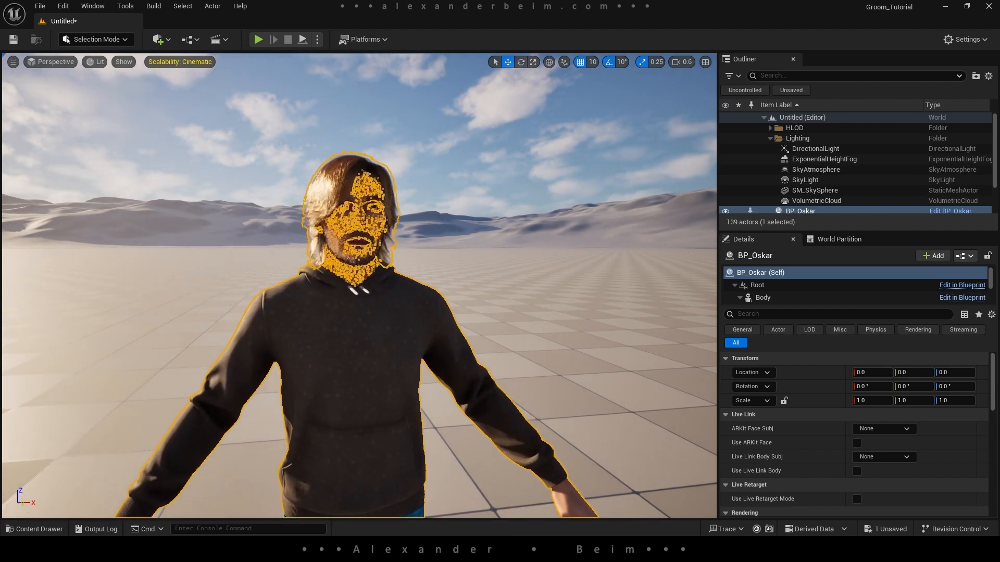
{"action": "left_click", "coordinate": [448, 243]}
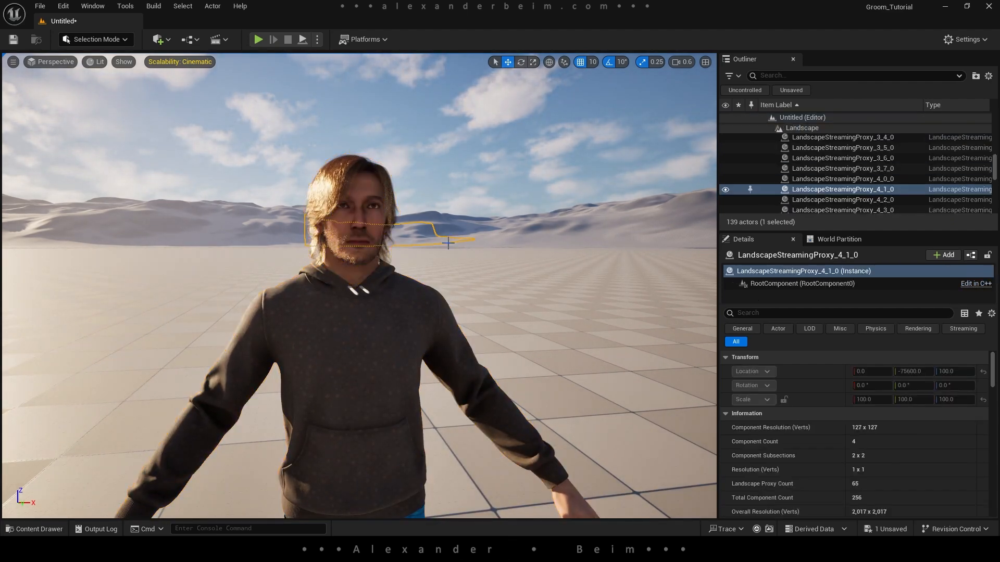
{"action": "left_click", "coordinate": [481, 182]}
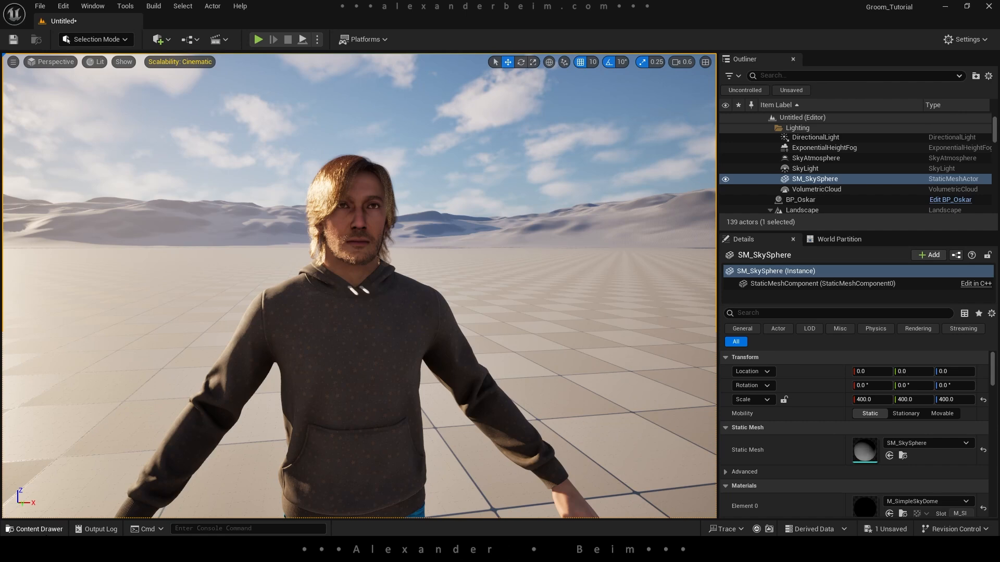
Open the BP_Oskar blueprint from Content/MetaHumans/Oskar and maximize its editor window
{"action": "left_click", "coordinate": [46, 532]}
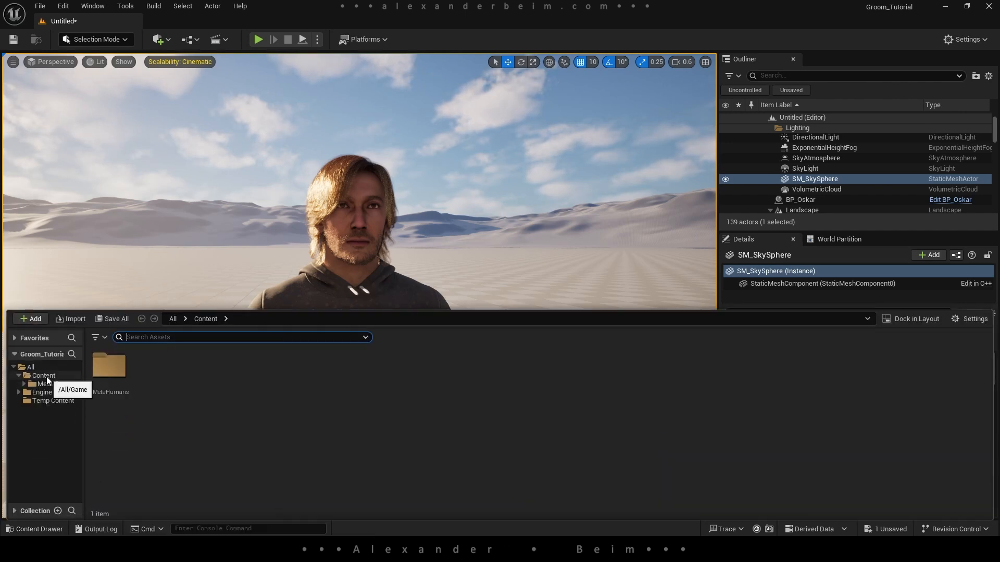
{"action": "left_click", "coordinate": [50, 384]}
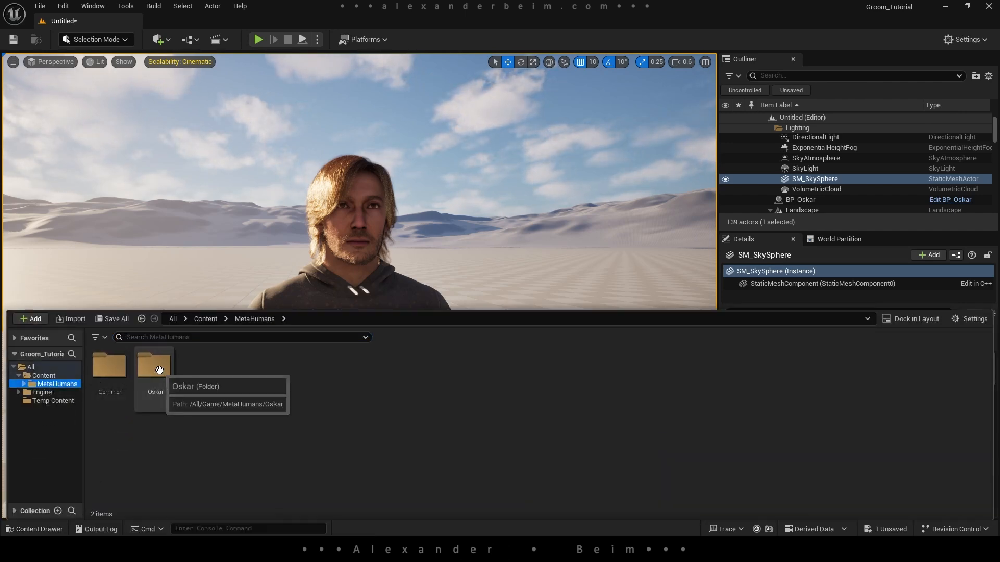
{"action": "double_click", "coordinate": [152, 372]}
{"action": "left_click", "coordinate": [423, 367]}
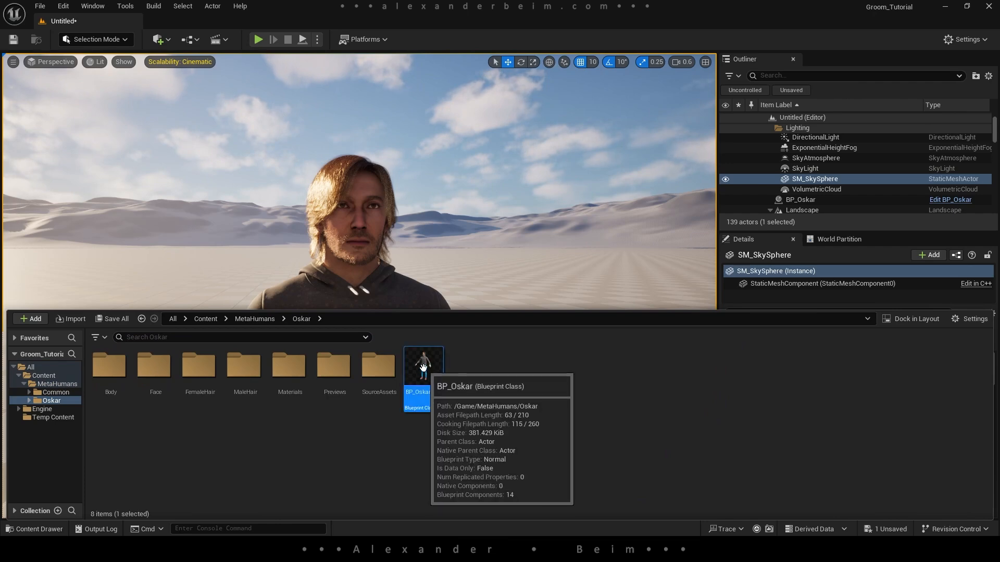
{"action": "key", "text": "ctrl+space"}
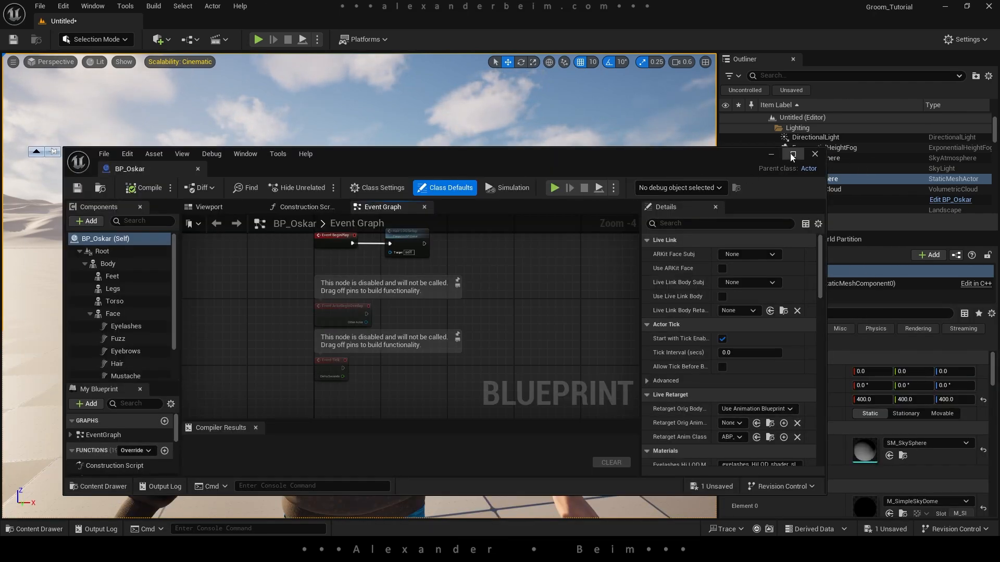
{"action": "left_click", "coordinate": [791, 154]}
Set Num LODs and Forced LOD to 0 on the LODSync component of BP_Oskar
{"action": "left_click", "coordinate": [52, 267]}
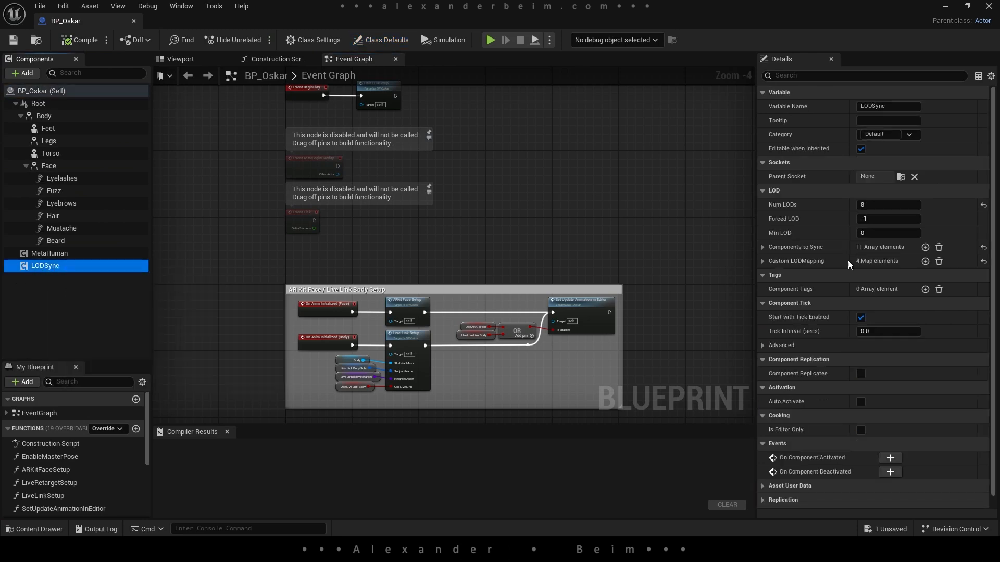
{"action": "left_click", "coordinate": [877, 204]}
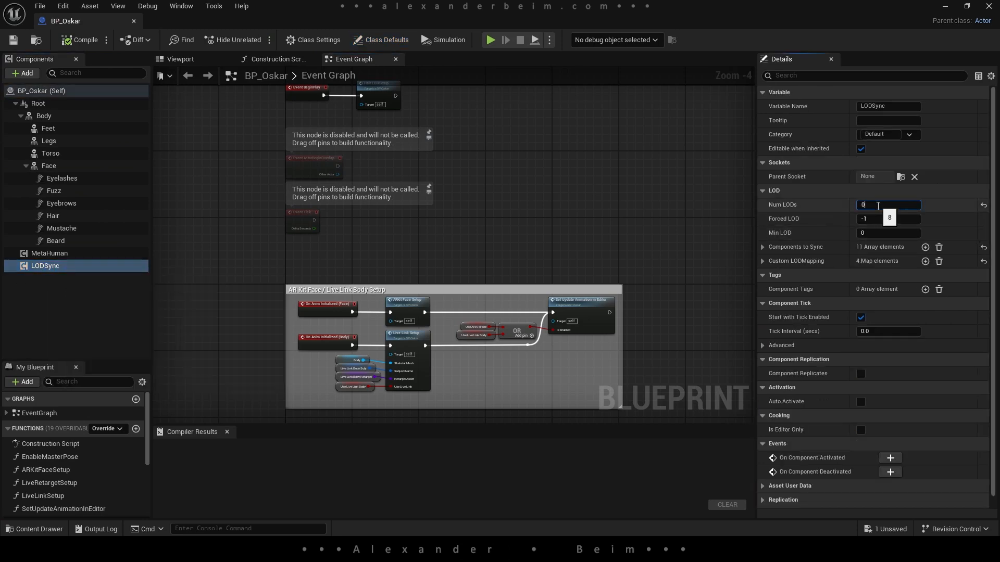
{"action": "left_click", "coordinate": [884, 218]}
{"action": "type", "text": "0"}
{"action": "key", "text": "Return"}
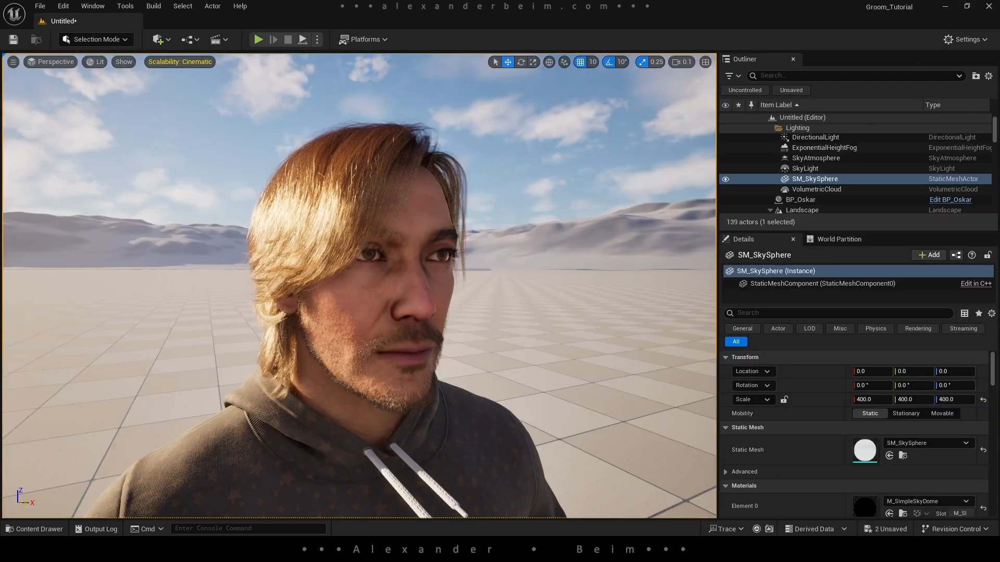
Reopen the BP_Oskar blueprint and show the Body component highlighted on the full character in the 3D preview
{"action": "key", "text": "alt+Tab"}
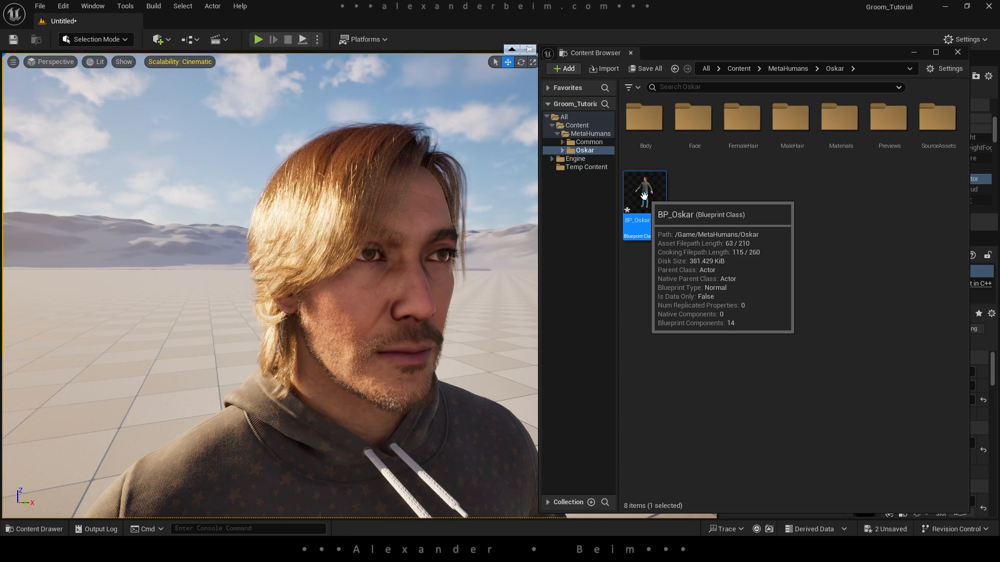
{"action": "double_click", "coordinate": [645, 195]}
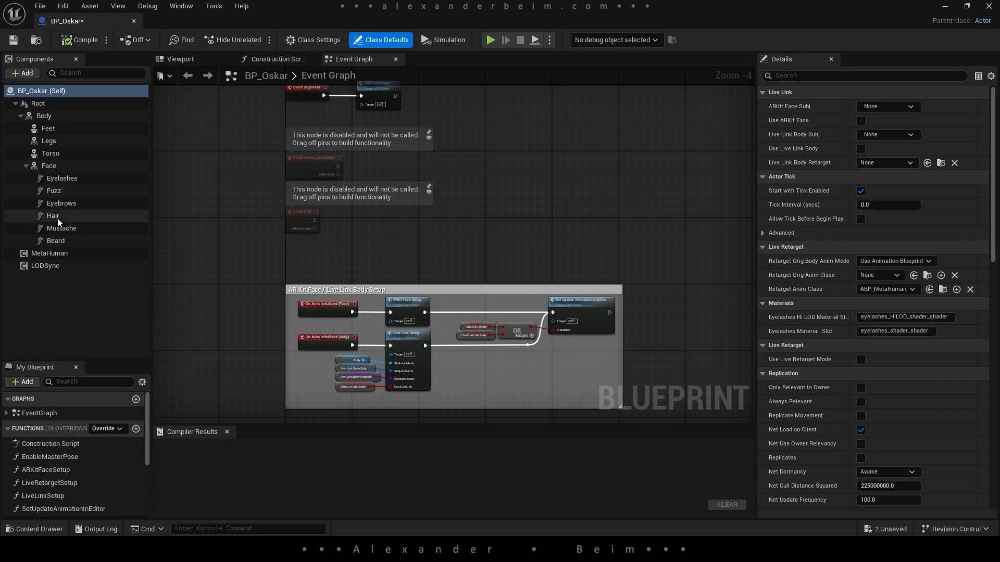
{"action": "left_click", "coordinate": [43, 115]}
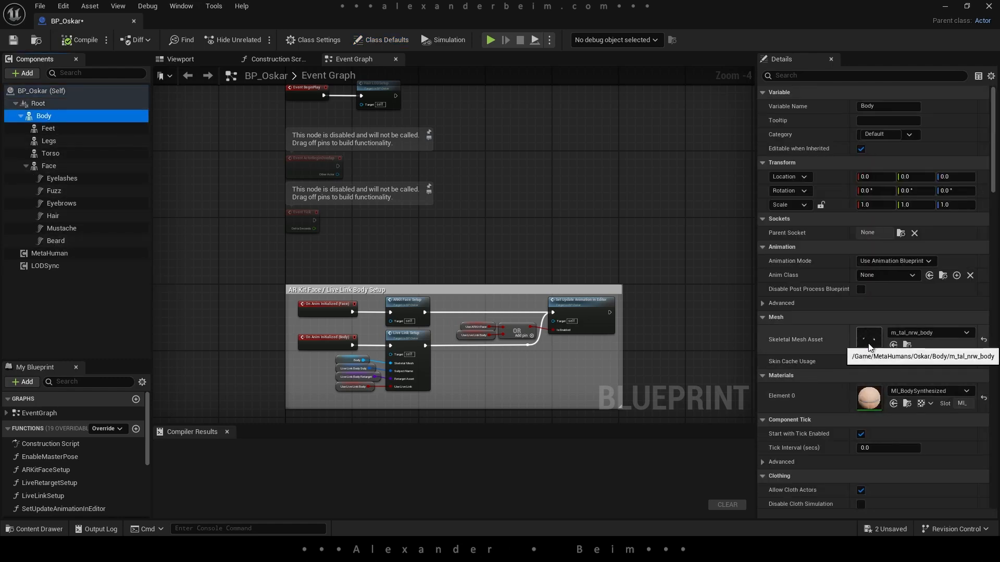
{"action": "left_click", "coordinate": [180, 58]}
{"action": "right_click_drag", "start_coordinate": [542, 209], "coordinate": [545, 187]}
{"action": "scroll", "coordinate": [542, 209], "scroll_direction": "down", "scroll_amount": 2}
{"action": "key", "text": "w"}
{"action": "key", "text": "w"}
{"action": "key", "text": "s"}
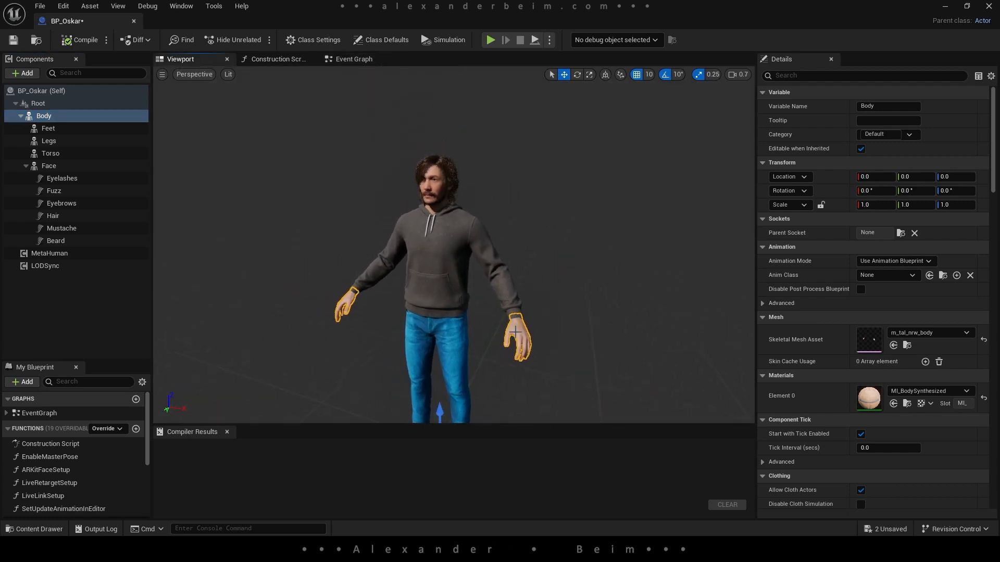
Examine the skeletal meshes assigned to the Feet, Legs and Torso components of BP_Oskar
{"action": "left_click", "coordinate": [52, 128]}
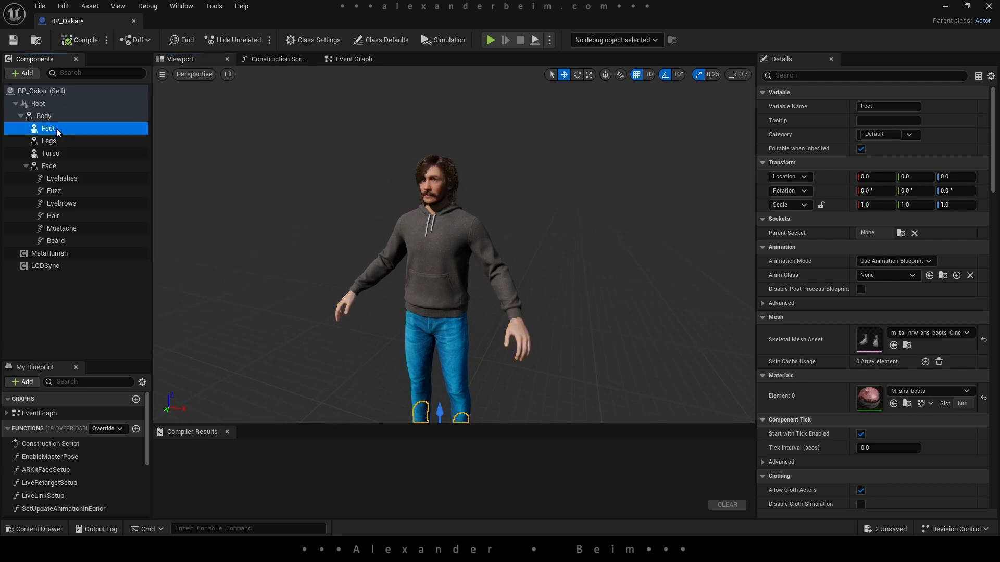
{"action": "right_click_drag", "start_coordinate": [557, 208], "coordinate": [563, 171]}
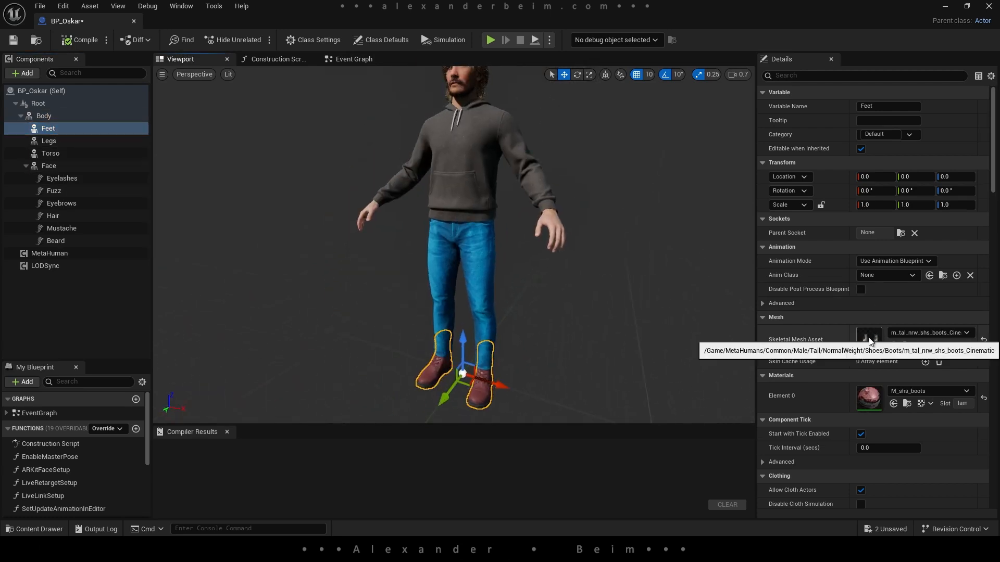
{"action": "left_click", "coordinate": [50, 142]}
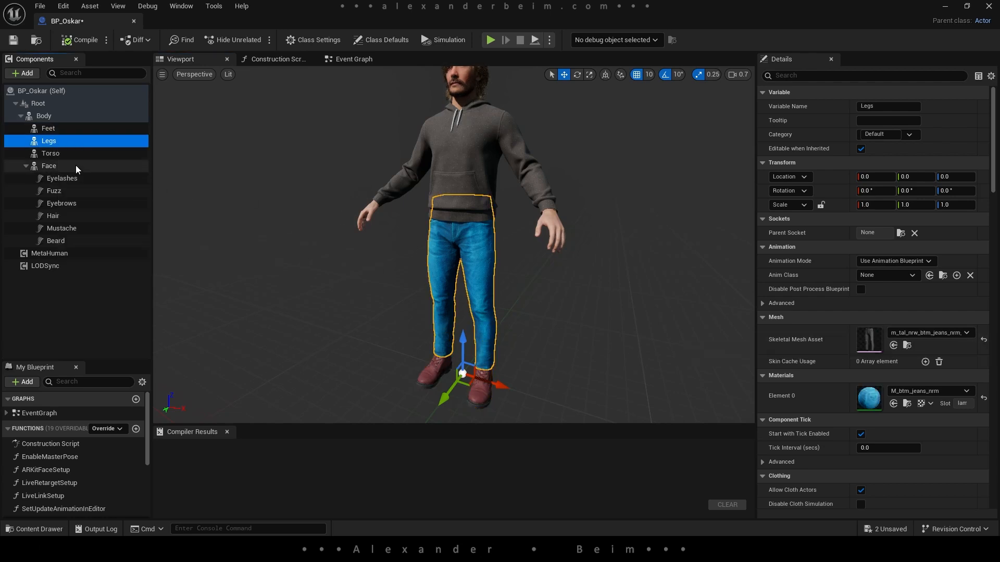
{"action": "left_click", "coordinate": [50, 154]}
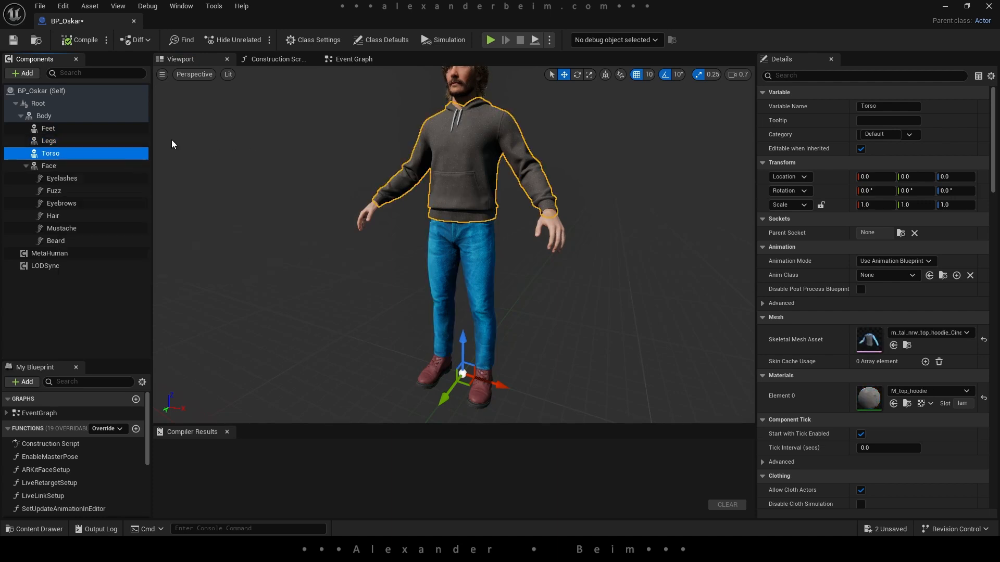
Select the Face component and locate its Oskar_FaceMesh skeletal mesh asset in the project content
{"action": "left_click", "coordinate": [50, 167]}
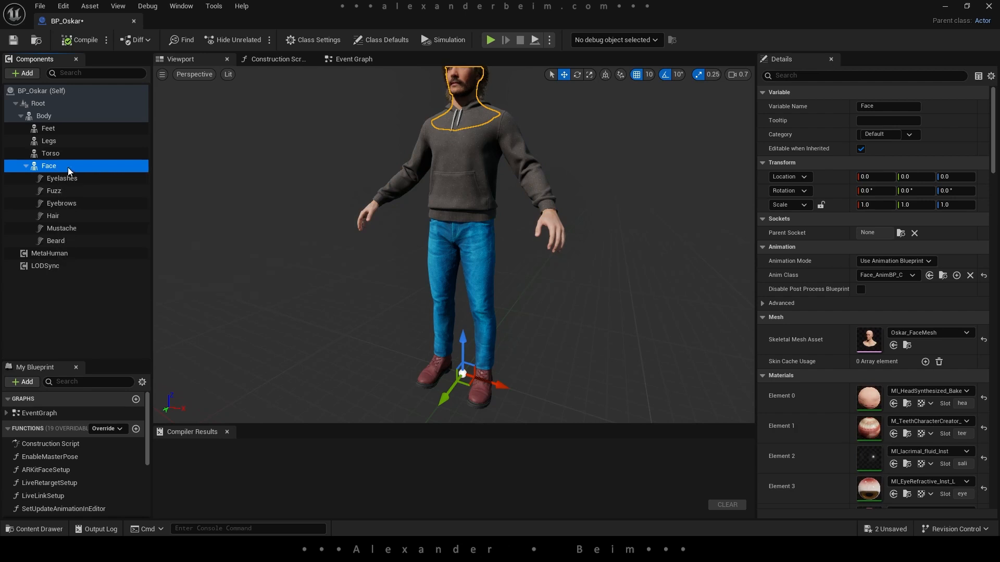
{"action": "middle_click_drag", "start_coordinate": [553, 152], "coordinate": [553, 93]}
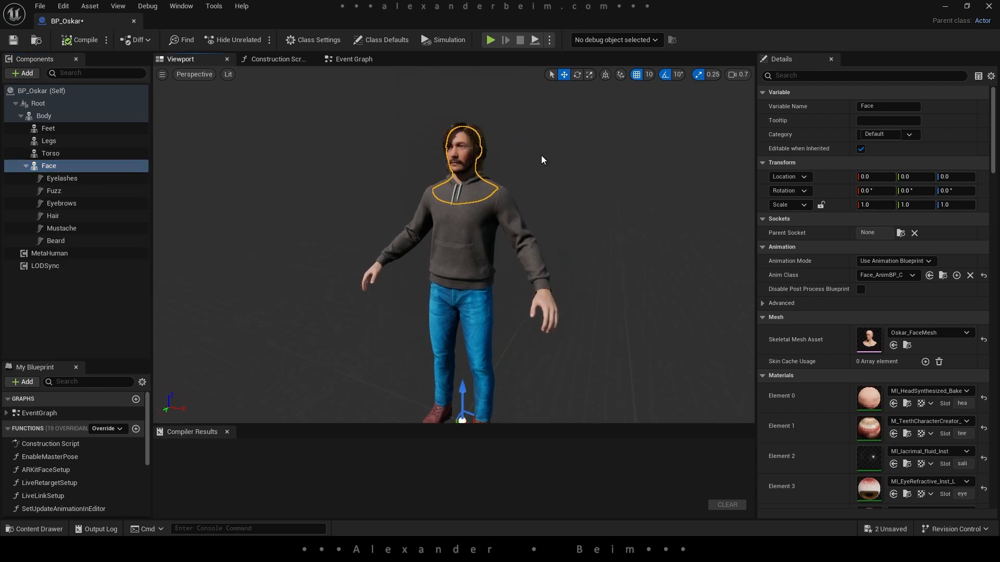
{"action": "left_click", "coordinate": [907, 345]}
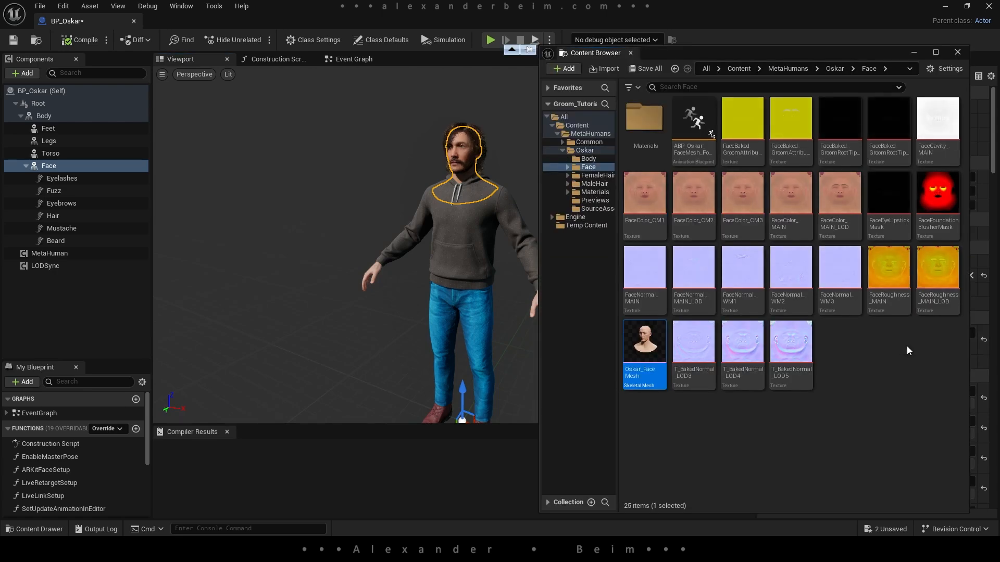
{"action": "mouse_move", "coordinate": [644, 348]}
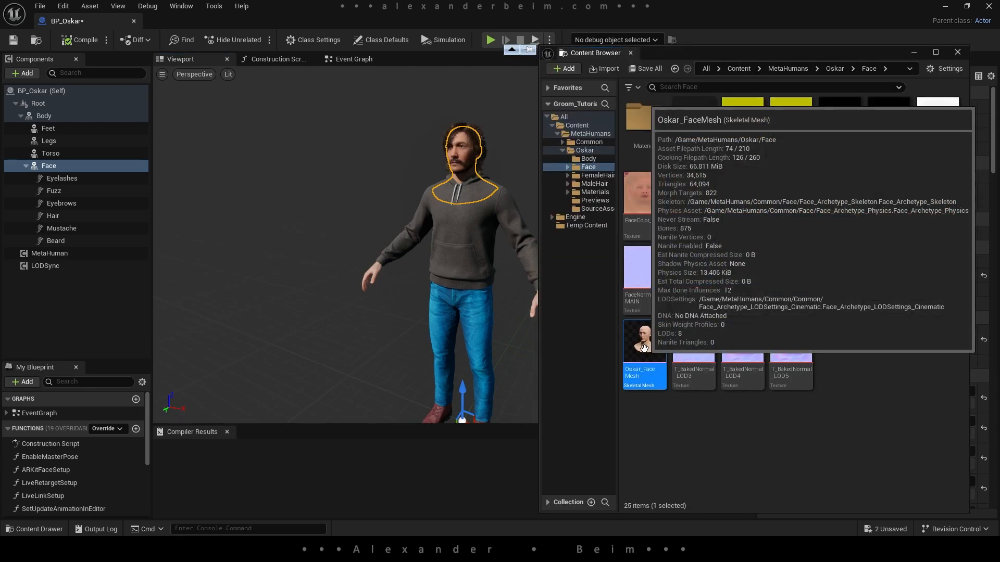
Export the Oskar_FaceMesh asset as Oskar_FaceMesh.FBX into the TutorialHair folder, keeping FBX 2013 compatibility and the default export options
{"action": "right_click", "coordinate": [644, 348]}
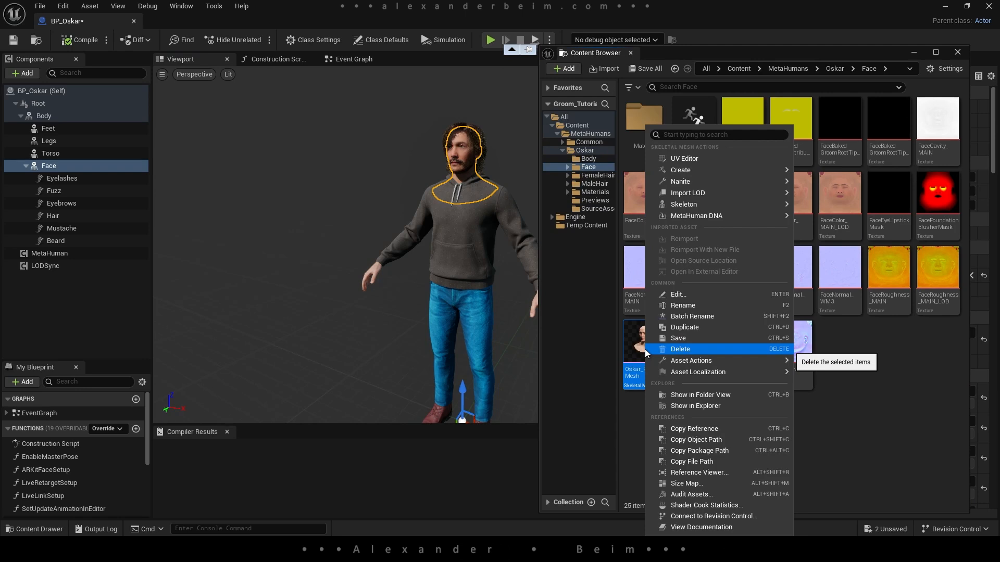
{"action": "mouse_move", "coordinate": [690, 362]}
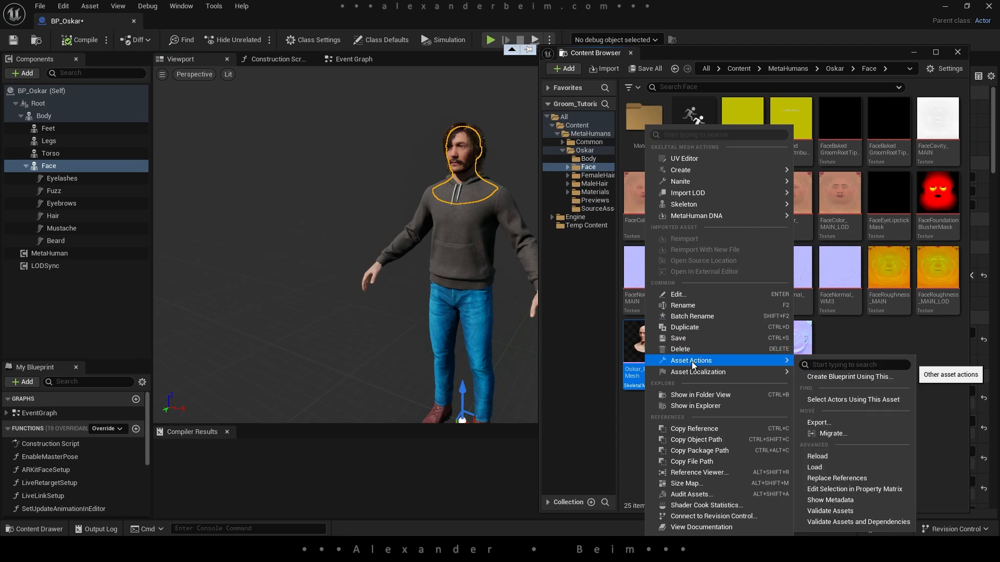
{"action": "left_click", "coordinate": [826, 423]}
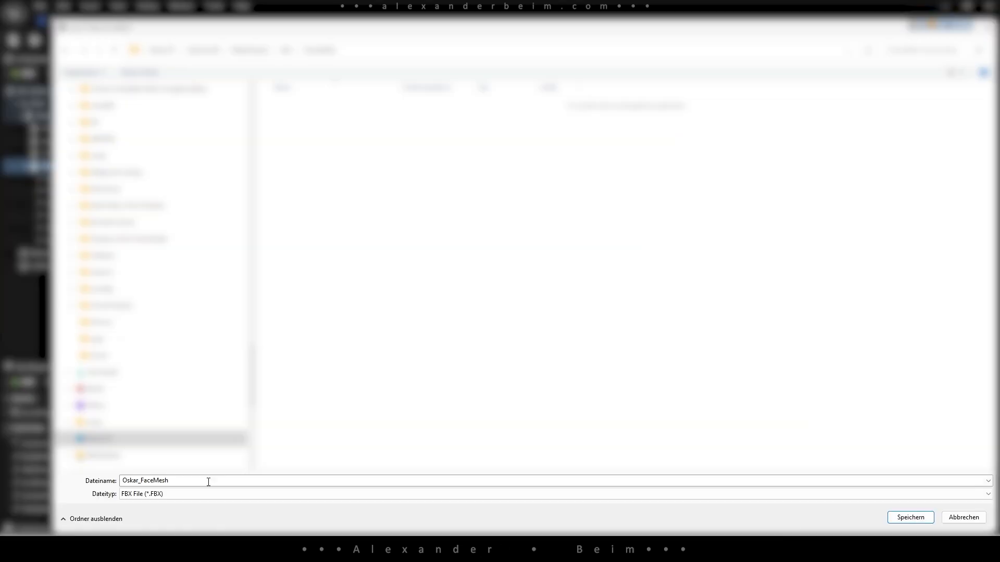
{"action": "left_click", "coordinate": [910, 517]}
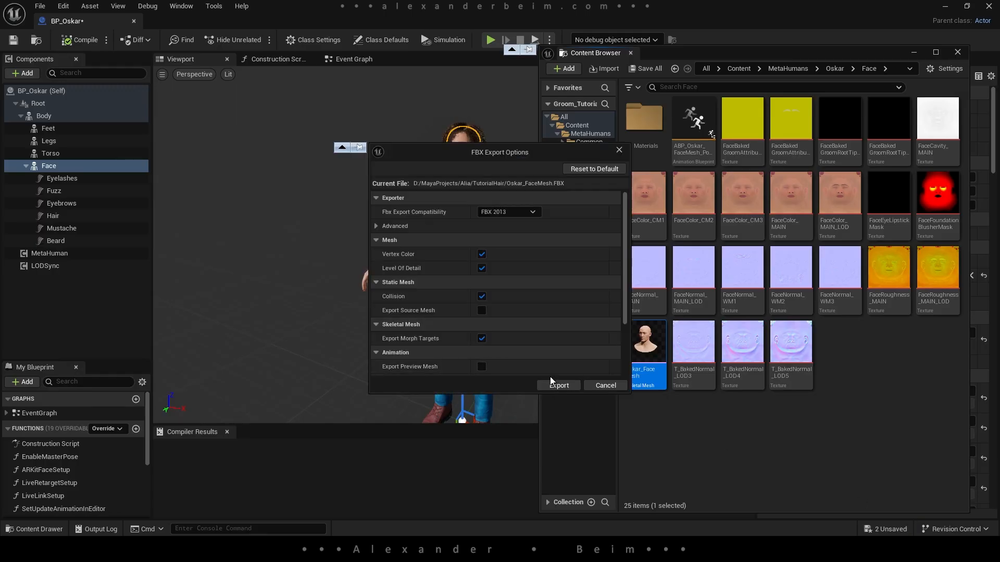
{"action": "left_click", "coordinate": [556, 386]}
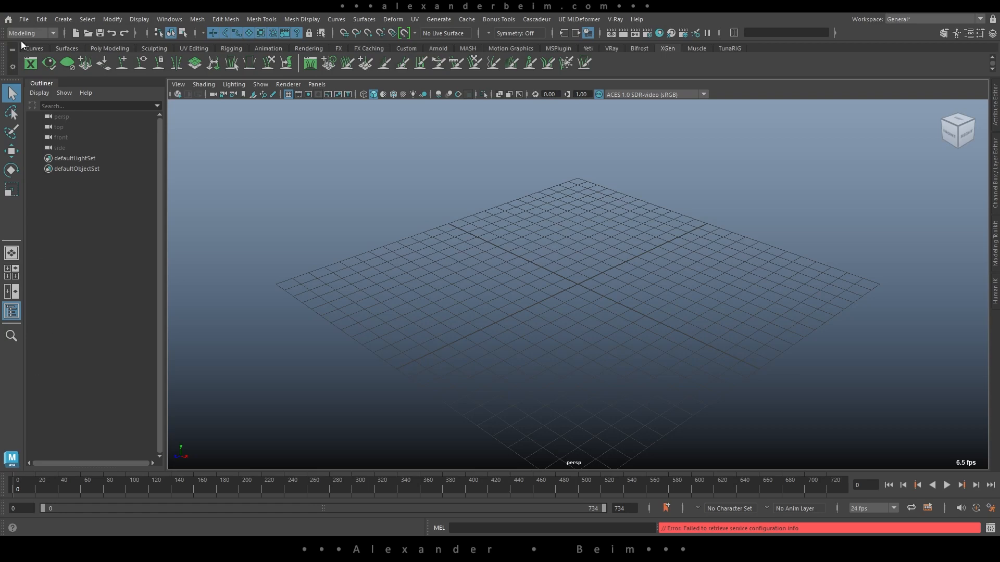
Switch to Maya and import Oskar_FaceMesh.FBX with the Autodesk Media and Entertainment preset and file content set to Add and update animation
{"action": "left_click", "coordinate": [24, 19]}
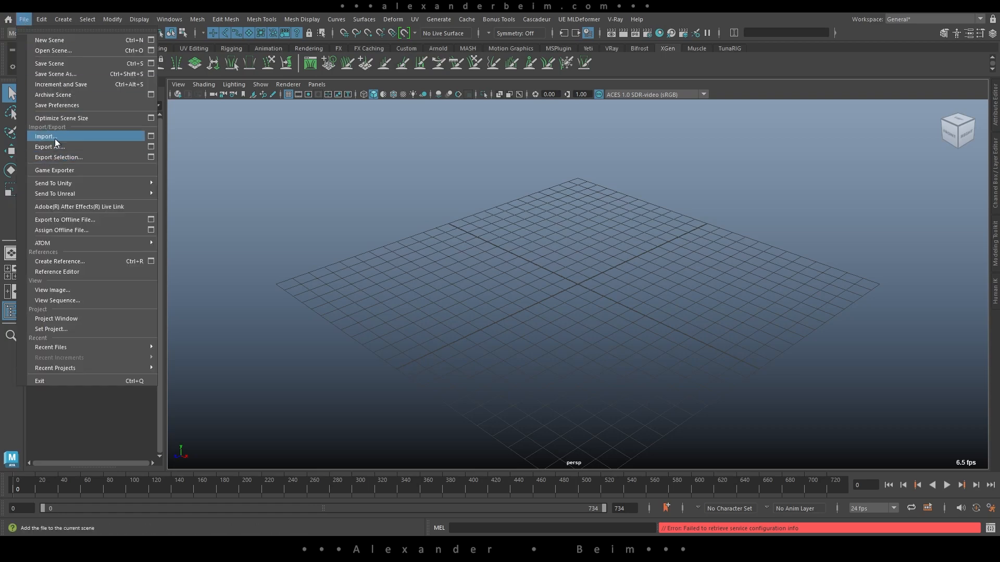
{"action": "left_click", "coordinate": [55, 138]}
{"action": "left_click", "coordinate": [303, 112]}
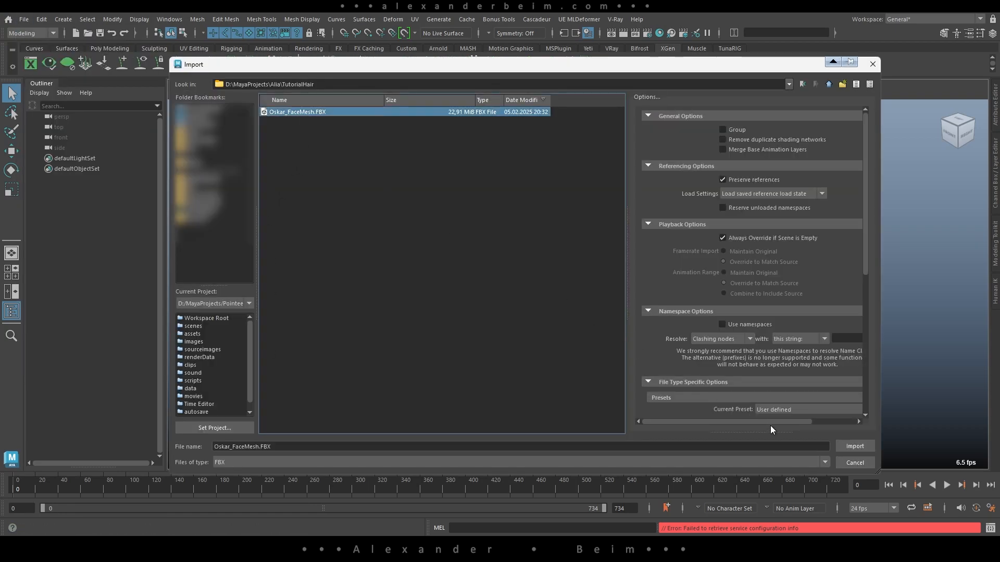
{"action": "left_click_drag", "start_coordinate": [863, 257], "coordinate": [857, 418]}
{"action": "left_click", "coordinate": [762, 280]}
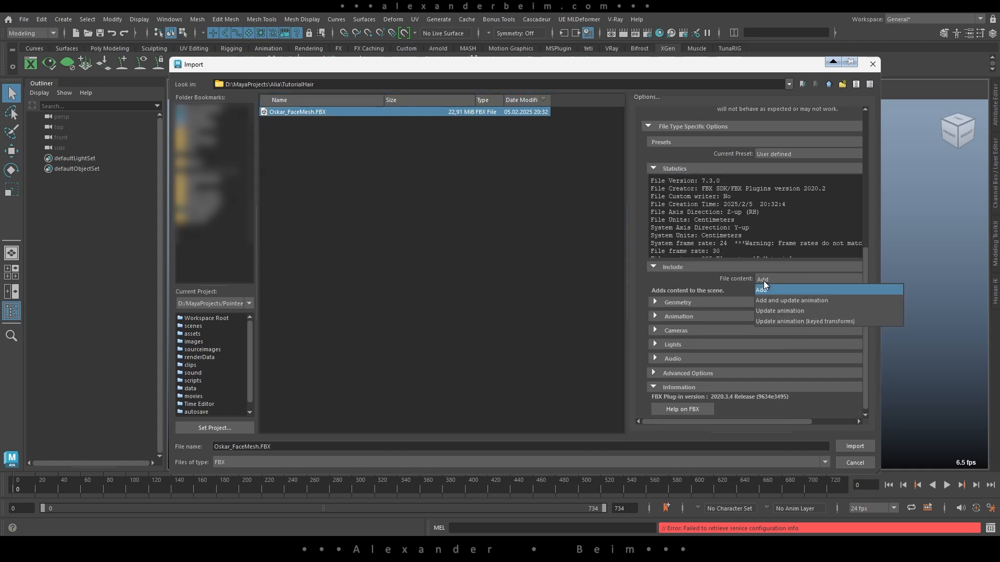
{"action": "left_click", "coordinate": [788, 302]}
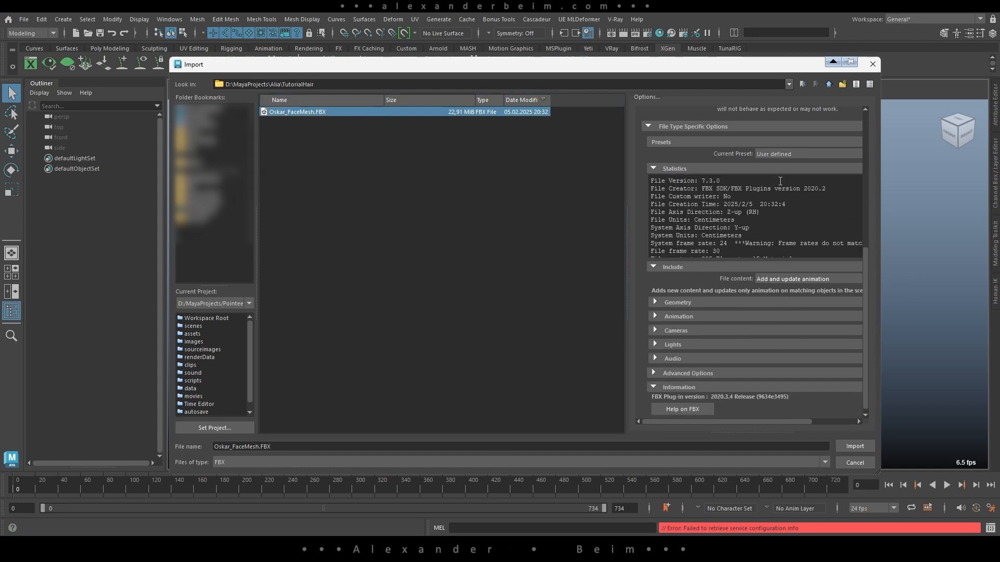
{"action": "left_click", "coordinate": [775, 156]}
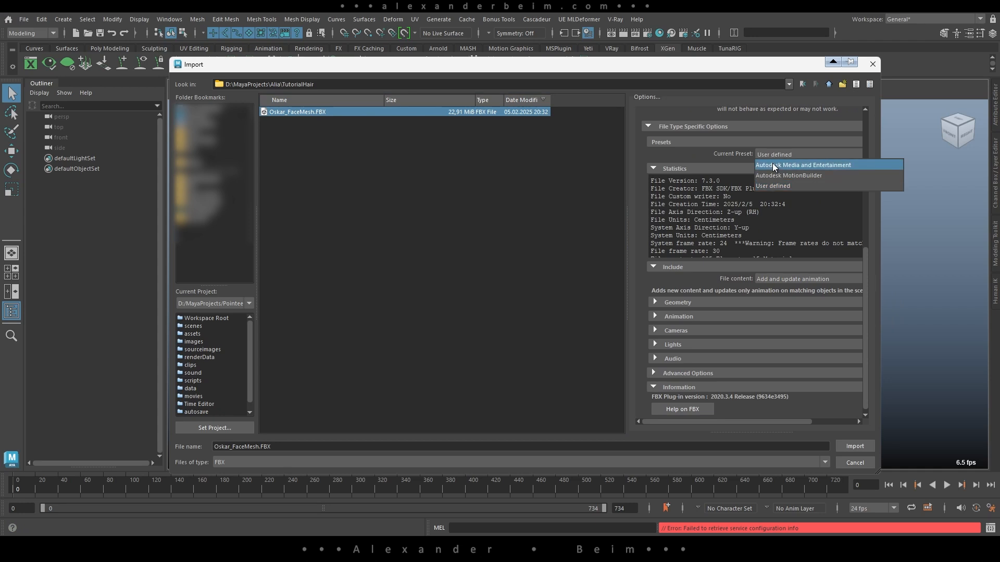
{"action": "left_click", "coordinate": [774, 166]}
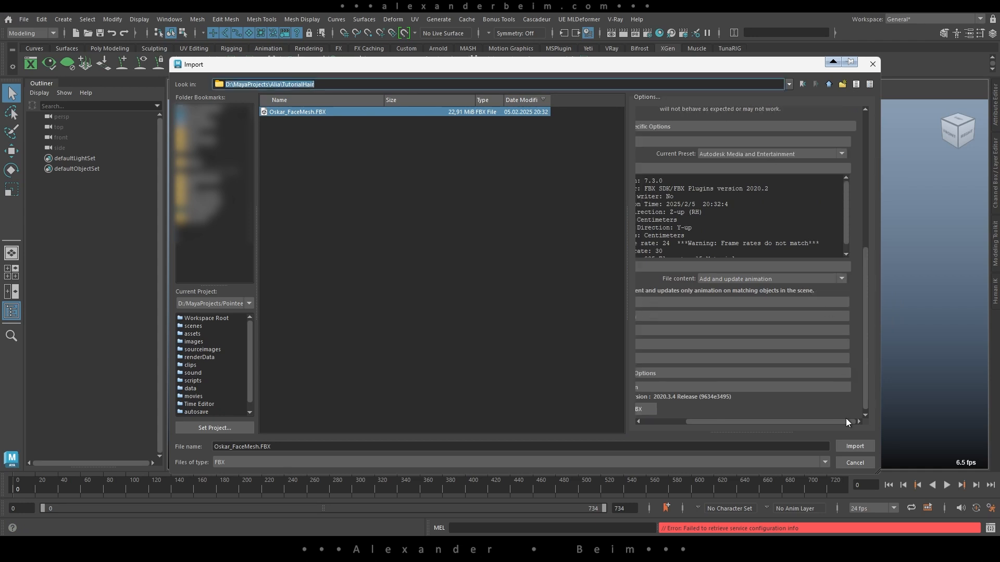
{"action": "left_click", "coordinate": [845, 447]}
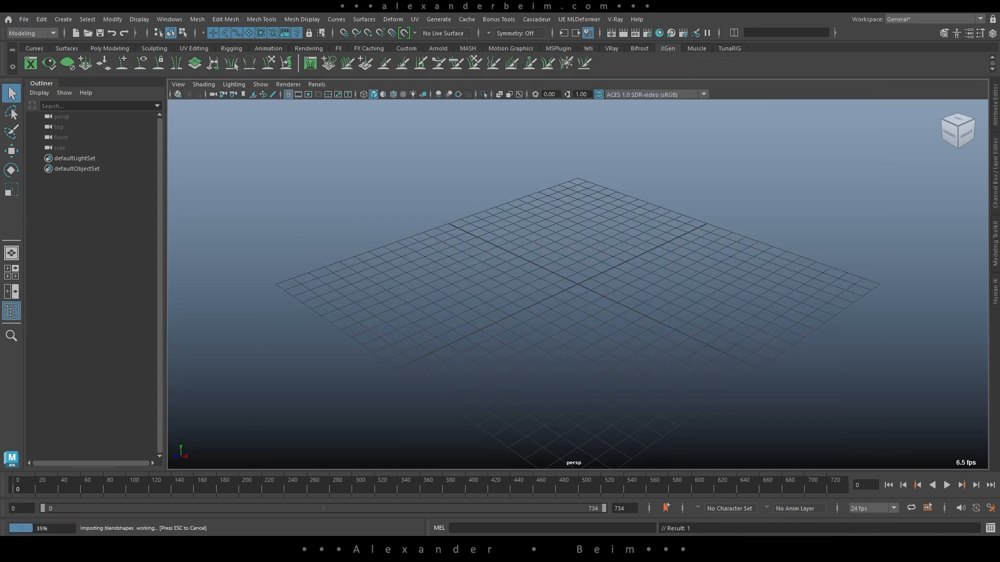
{"action": "left_click", "coordinate": [889, 136]}
Examine the imported head mesh and its joints from the front and side at close range
{"action": "right_click_drag", "start_coordinate": [599, 204], "coordinate": [368, 201], "text": "alt"}
{"action": "middle_click_drag", "start_coordinate": [368, 201], "coordinate": [292, 396], "text": "alt"}
{"action": "right_click_drag", "start_coordinate": [703, 255], "coordinate": [500, 313], "text": "alt"}
{"action": "left_click_drag", "start_coordinate": [476, 364], "coordinate": [542, 311], "text": "alt"}
{"action": "middle_click_drag", "start_coordinate": [542, 270], "coordinate": [449, 326], "text": "alt"}
{"action": "right_click_drag", "start_coordinate": [495, 319], "coordinate": [629, 350], "text": "alt"}
{"action": "middle_click_drag", "start_coordinate": [528, 302], "coordinate": [528, 333], "text": "alt"}
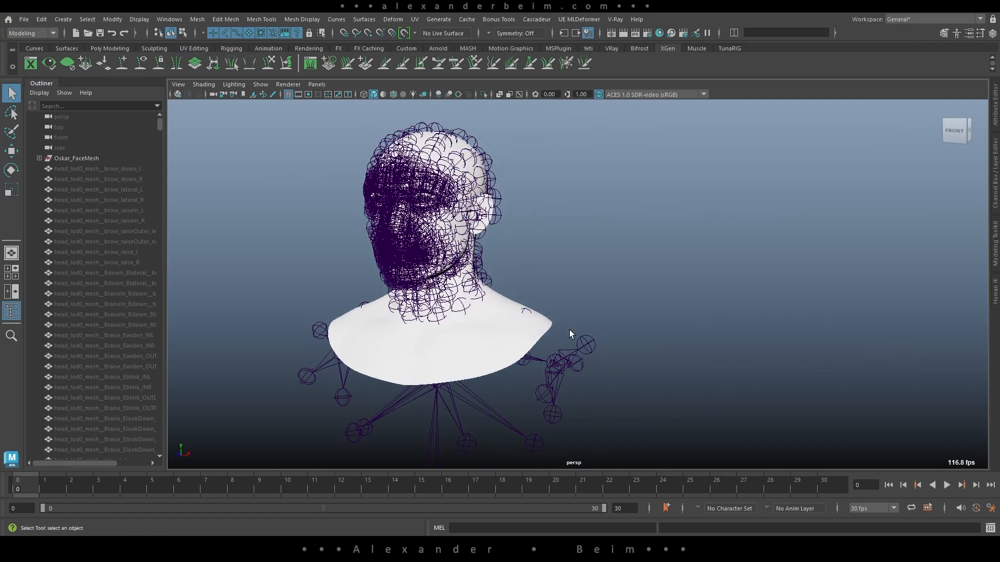
Show the channel box, expand Oskar_FaceMesh and its LodGroup in the outliner, and select the Oskar_FaceMesh_LOD0 mesh
{"action": "left_click", "coordinate": [995, 181]}
{"action": "middle_click_drag", "start_coordinate": [324, 268], "coordinate": [420, 245], "text": "alt"}
{"action": "right_click_drag", "start_coordinate": [392, 252], "coordinate": [430, 270], "text": "alt"}
{"action": "left_click", "coordinate": [574, 300]}
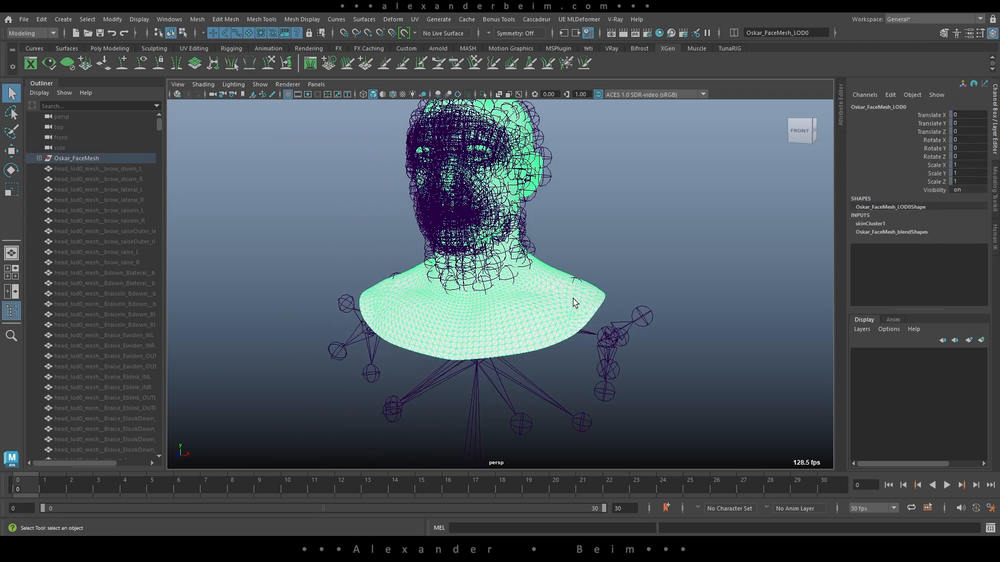
{"action": "left_click", "coordinate": [39, 159]}
{"action": "left_click", "coordinate": [46, 179]}
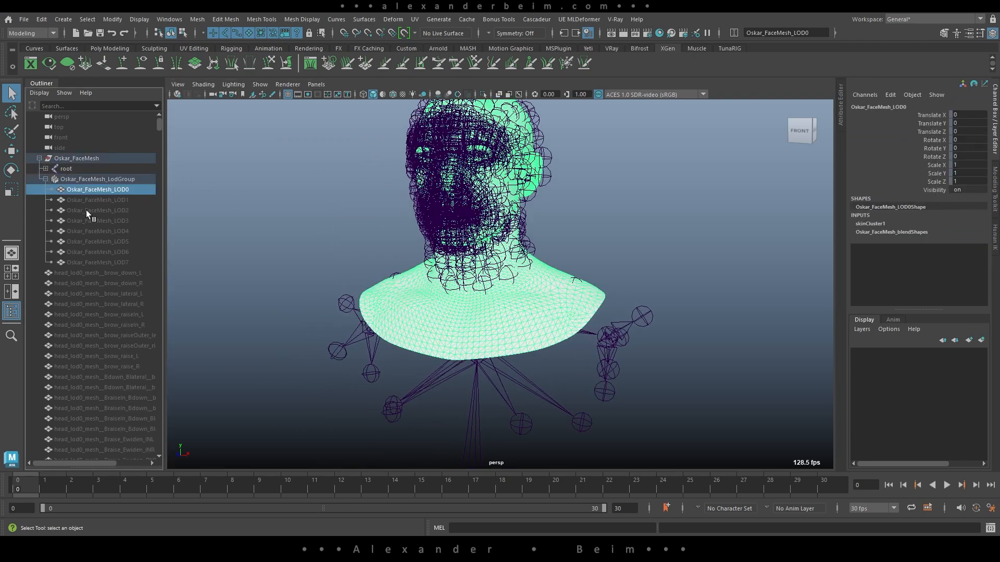
{"action": "left_click", "coordinate": [103, 189]}
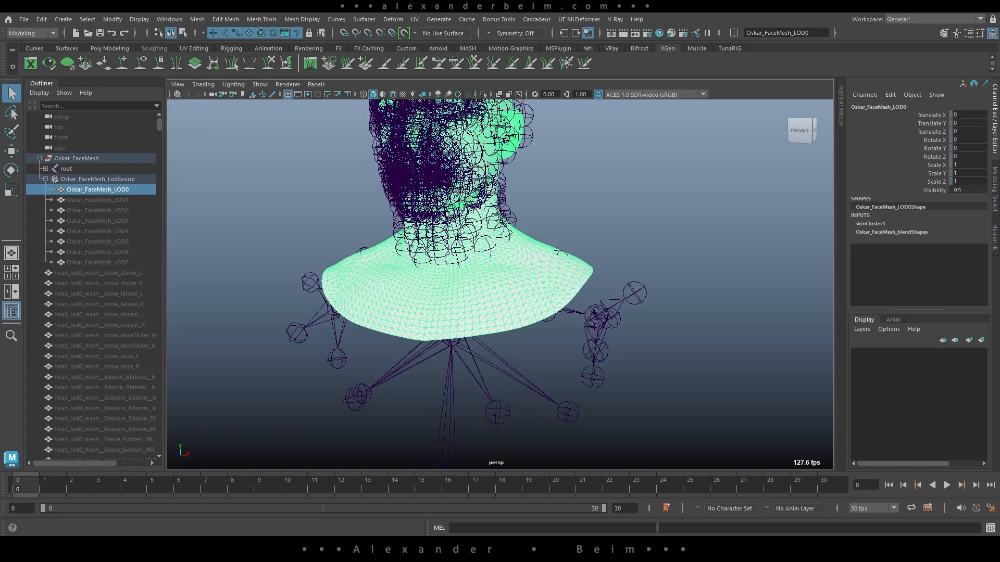
Unbind the skin of the Oskar_FaceMesh_LOD0 mesh using the Rigging tool set
{"action": "left_click", "coordinate": [31, 33]}
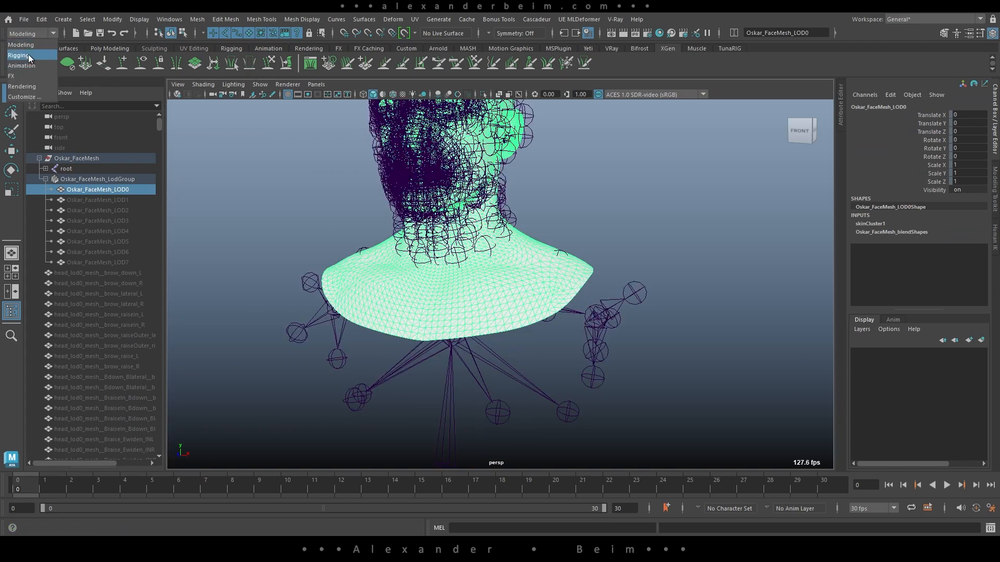
{"action": "left_click", "coordinate": [28, 54]}
{"action": "left_click", "coordinate": [224, 20]}
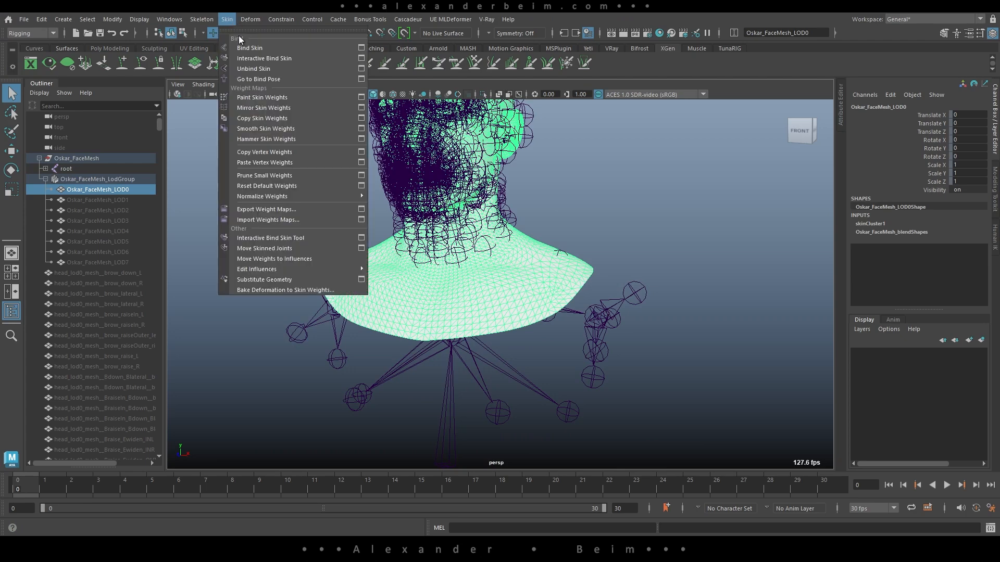
{"action": "left_click", "coordinate": [259, 69]}
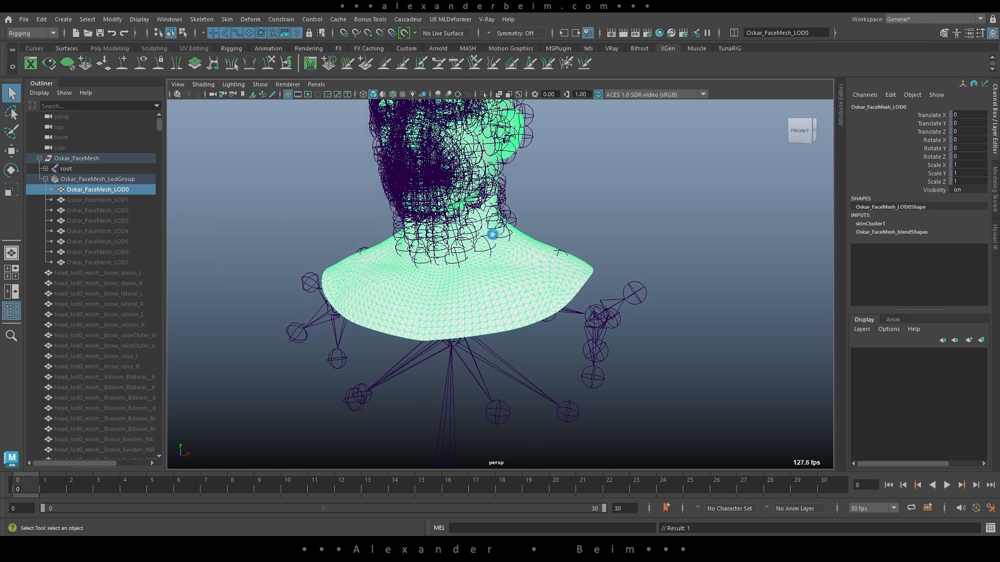
Delete the Oskar_FaceMesh_LOD1 to LOD7 meshes and all head, cartilage and other blend shape target meshes from the scene
{"action": "left_click_drag", "start_coordinate": [96, 200], "coordinate": [107, 263]}
{"action": "scroll", "coordinate": [105, 365], "scroll_direction": "down", "scroll_amount": 3}
{"action": "left_click", "coordinate": [124, 356], "text": "shift"}
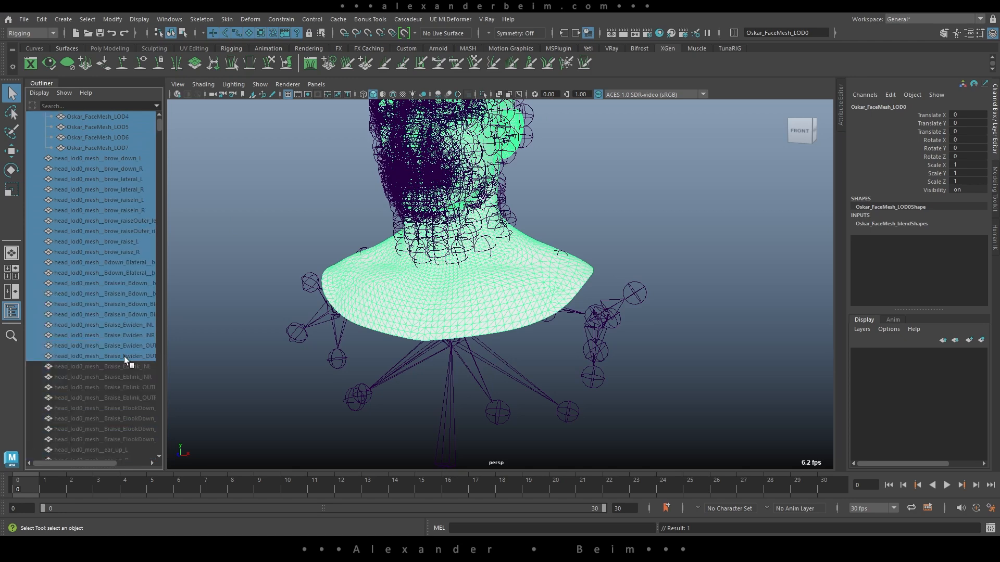
{"action": "key", "text": "Delete"}
{"action": "left_click_drag", "start_coordinate": [159, 126], "coordinate": [160, 453]}
{"action": "left_click", "coordinate": [125, 200]}
{"action": "left_click", "coordinate": [131, 429], "text": "shift"}
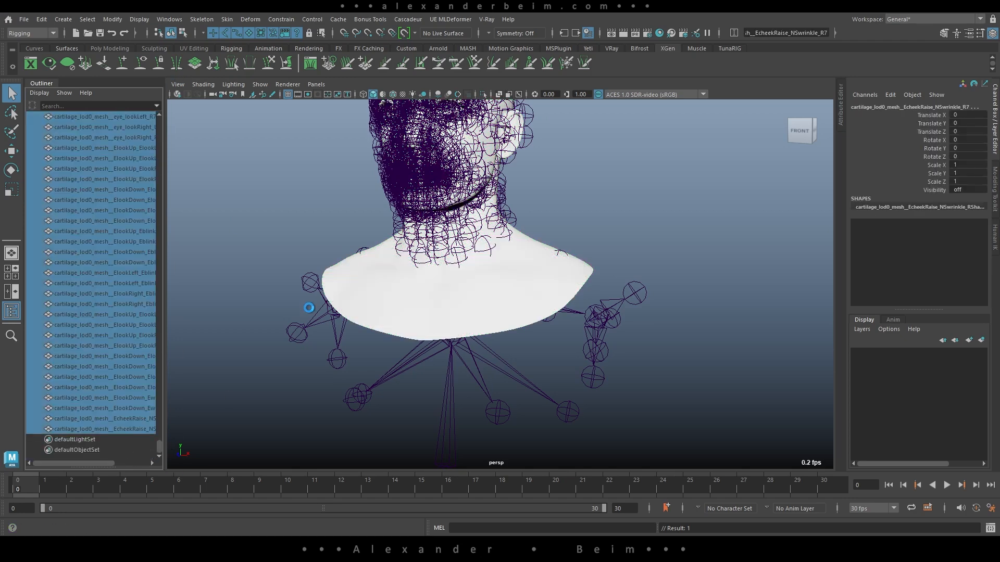
{"action": "key", "text": "Delete"}
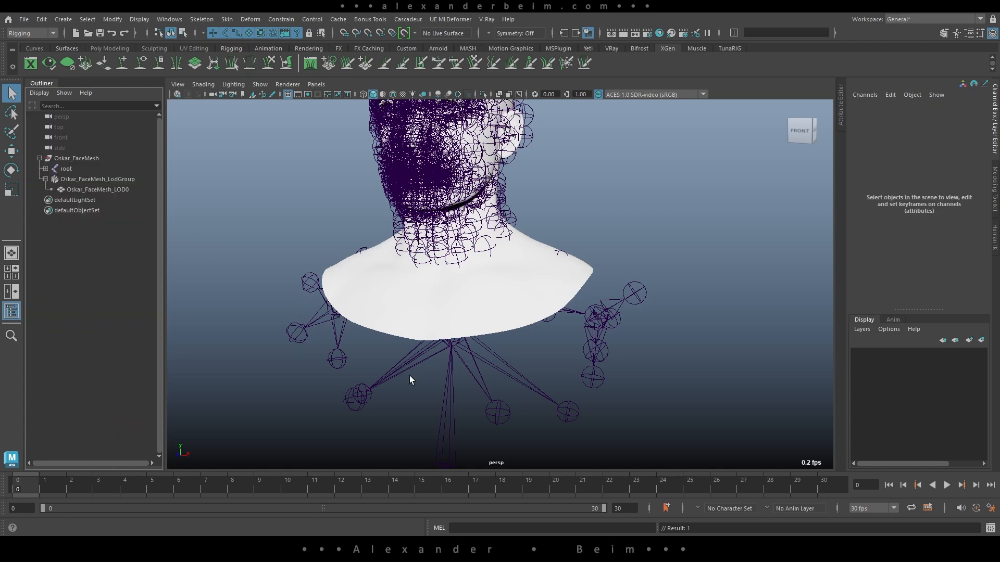
Delete the root joint hierarchy and all construction history in the scene
{"action": "left_click", "coordinate": [68, 168]}
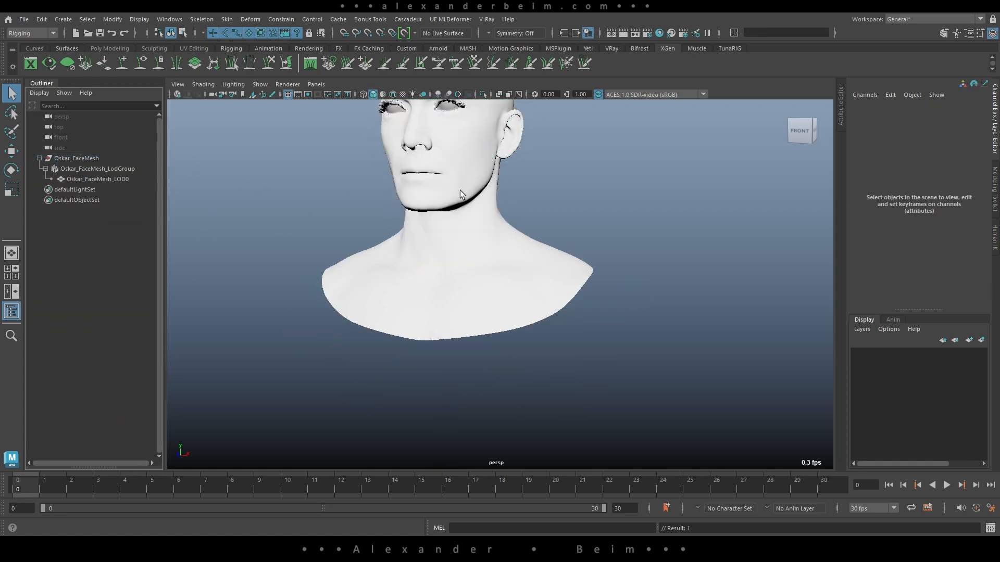
{"action": "key", "text": "f"}
{"action": "left_click", "coordinate": [42, 23]}
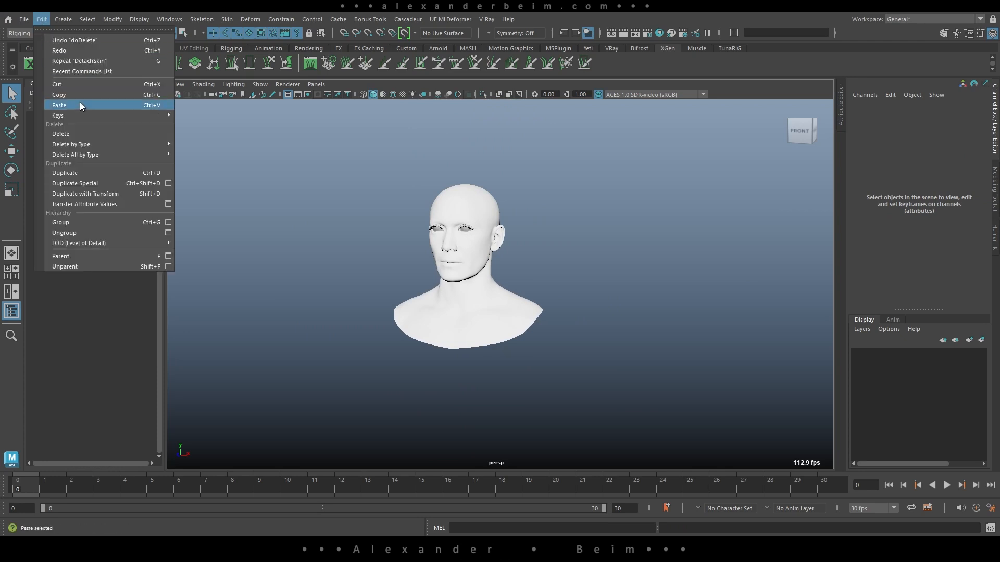
{"action": "mouse_move", "coordinate": [102, 156]}
{"action": "left_click", "coordinate": [198, 156]}
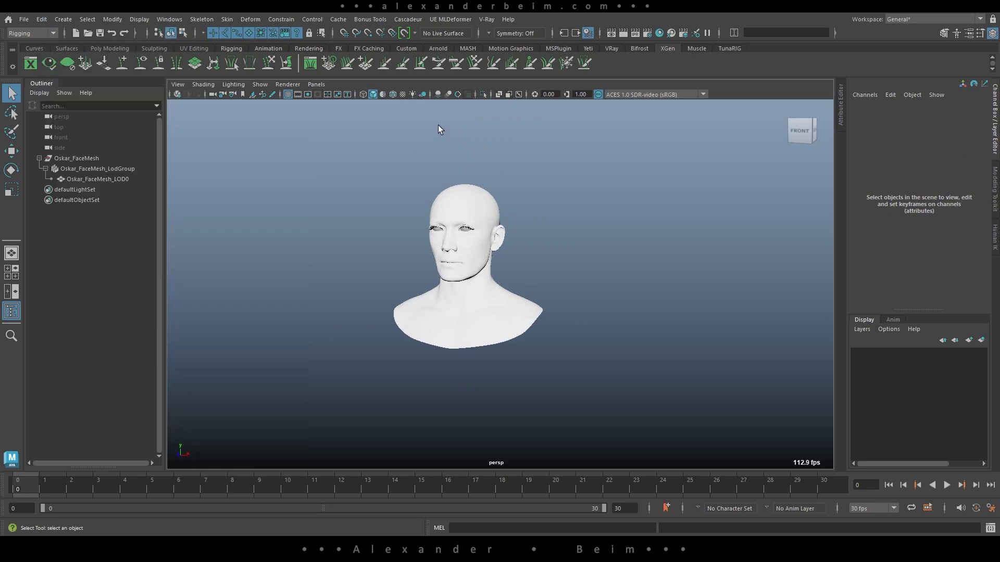
Shade the head mesh with the default material in the perspective view
{"action": "left_click", "coordinate": [382, 95]}
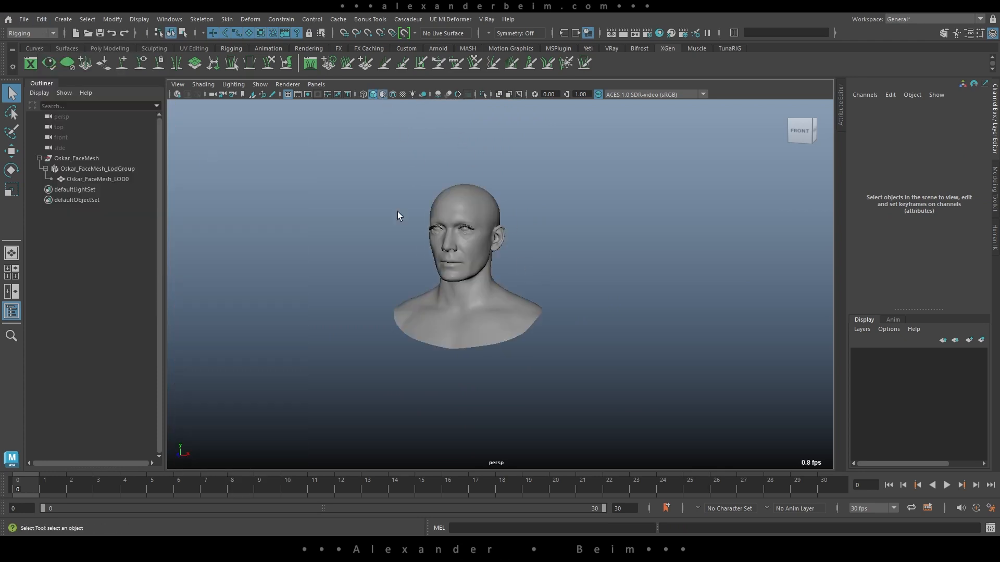
{"action": "right_click_drag", "start_coordinate": [424, 244], "coordinate": [515, 242], "text": "alt"}
{"action": "middle_click_drag", "start_coordinate": [515, 242], "coordinate": [513, 307], "text": "alt"}
Export only the Oskar_FaceMesh_LOD0 mesh as Oskar_Head_Export.fbx into the TutorialHair folder
{"action": "left_click", "coordinate": [571, 313]}
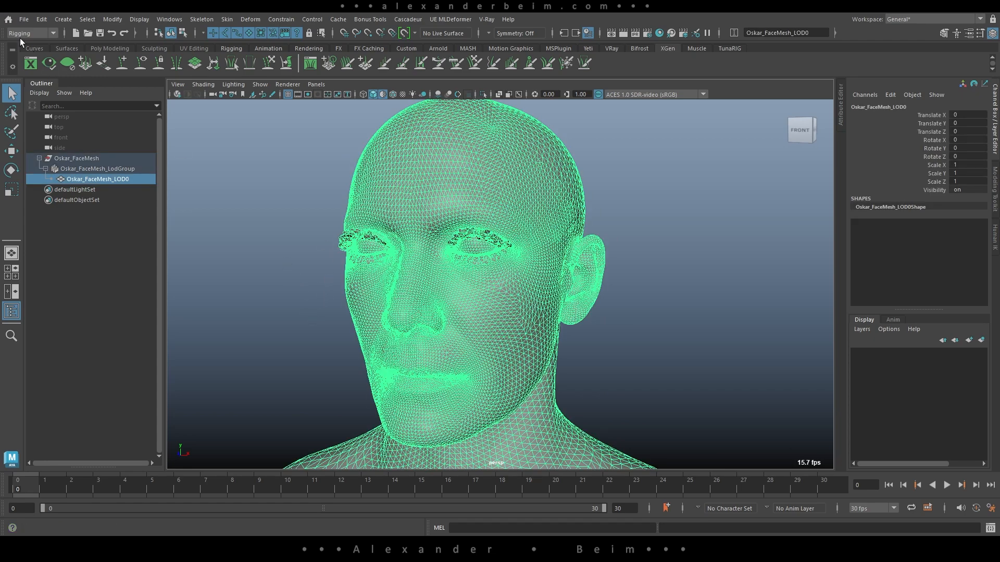
{"action": "left_click", "coordinate": [24, 19]}
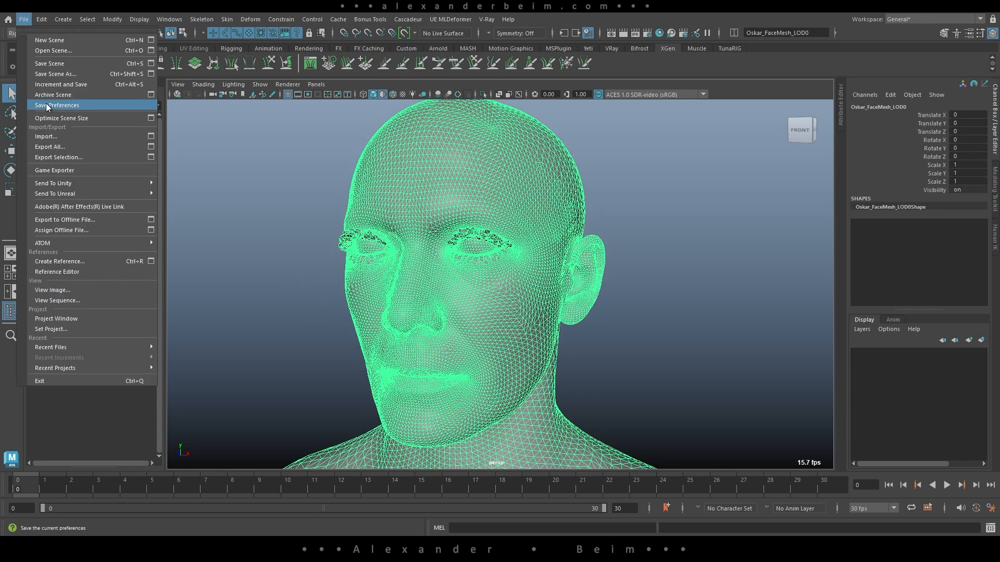
{"action": "left_click", "coordinate": [83, 158]}
{"action": "type", "text": "Oskar_"}
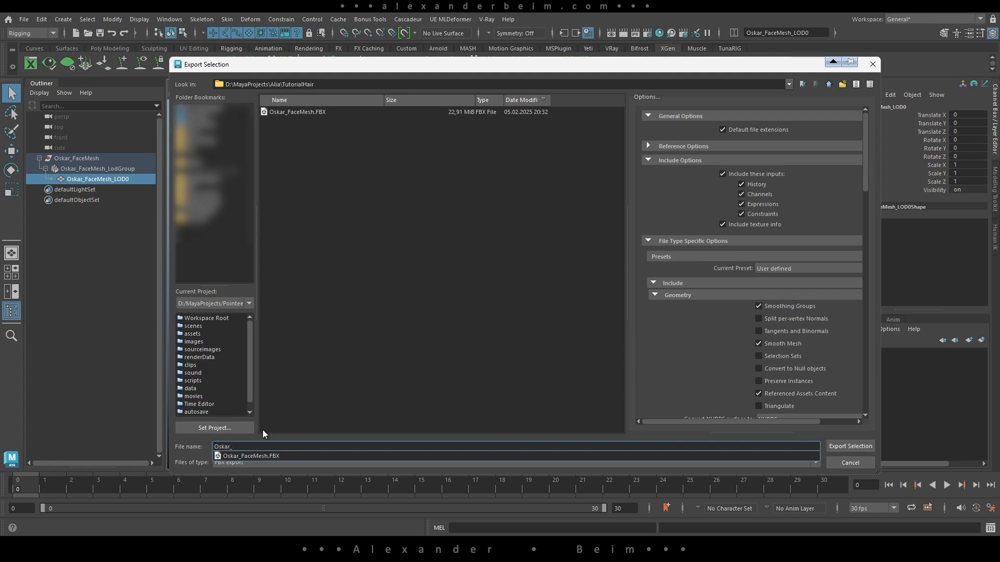
{"action": "type", "text": "Head_"}
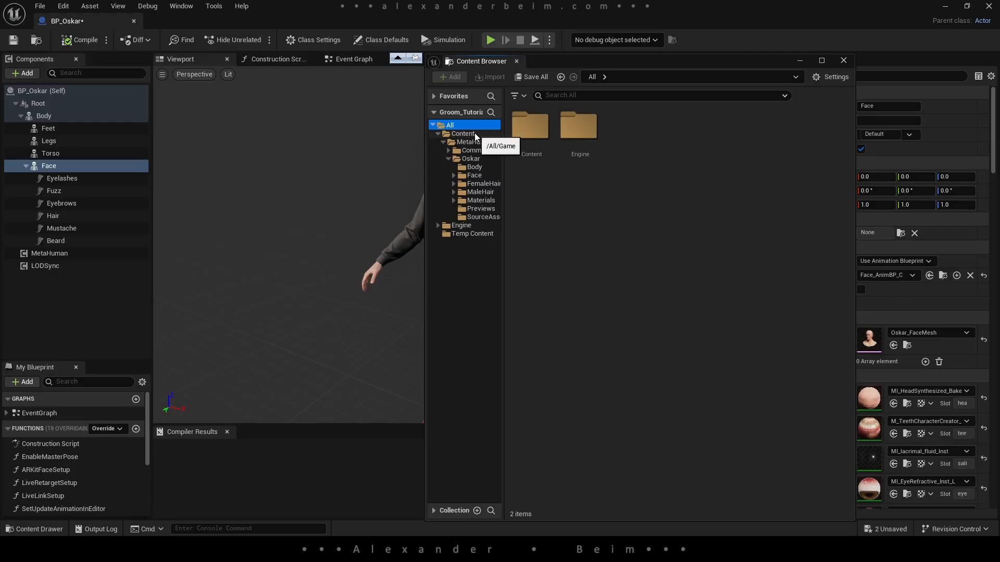
Switch to Unreal Engine, create a folder named Groom_Tut inside Content, and open it
{"action": "left_click", "coordinate": [464, 134]}
{"action": "right_click", "coordinate": [573, 204]}
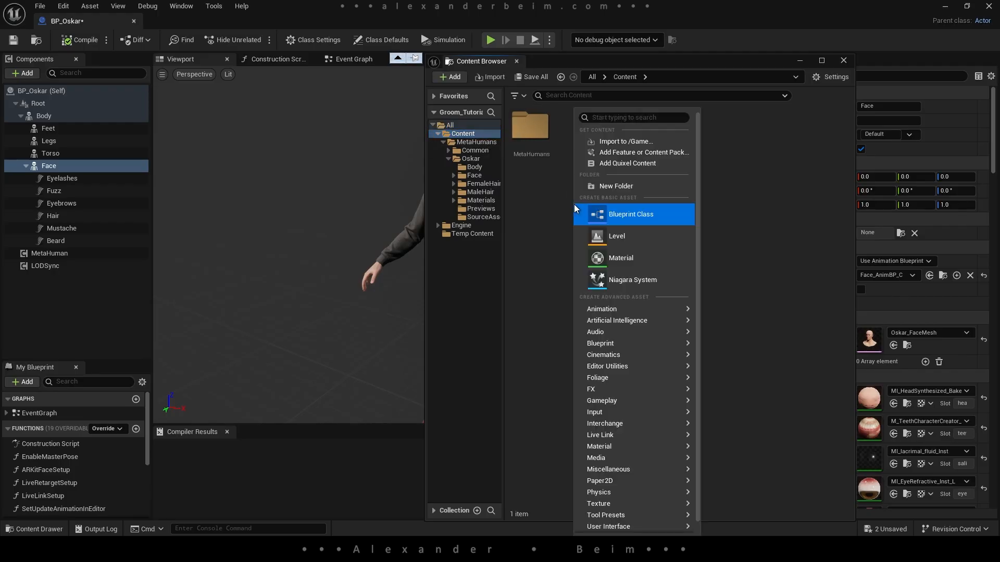
{"action": "left_click", "coordinate": [599, 187]}
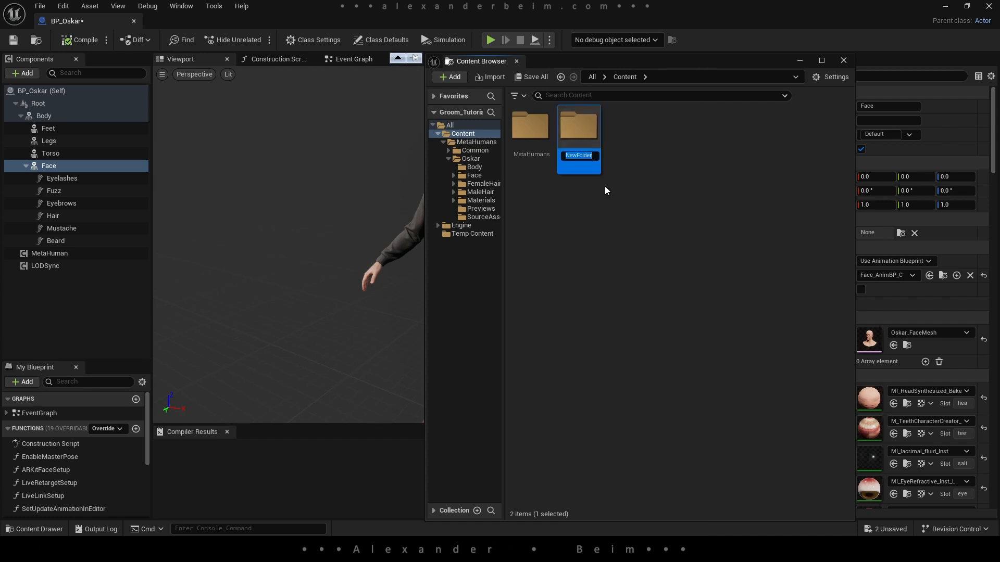
{"action": "type", "text": "Groom_Tut"}
{"action": "key", "text": "Return"}
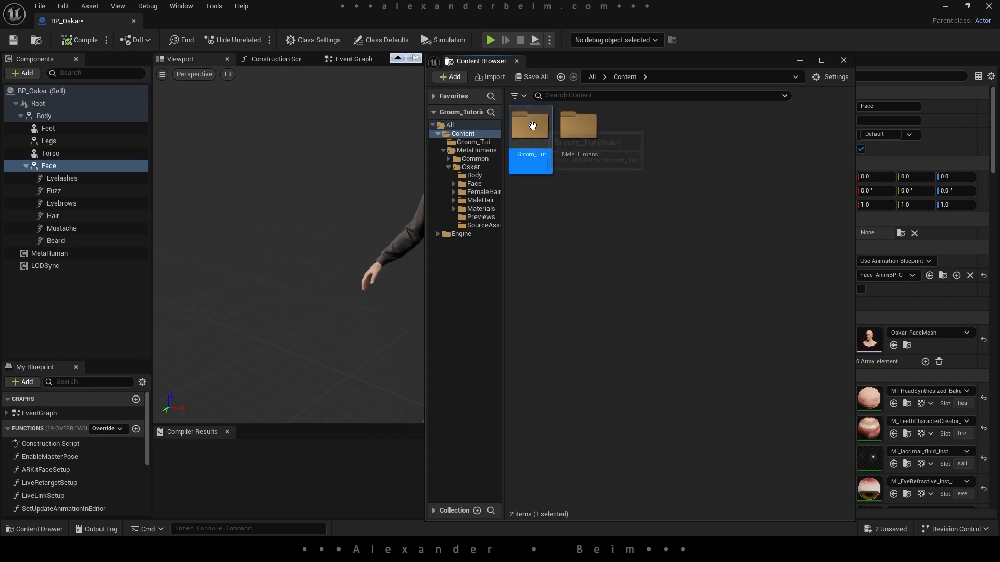
{"action": "double_click", "coordinate": [532, 126]}
Import Oskar_Head_Export.fbx from the TutorialHair folder into Groom_Tut with the default import settings
{"action": "left_click", "coordinate": [485, 78]}
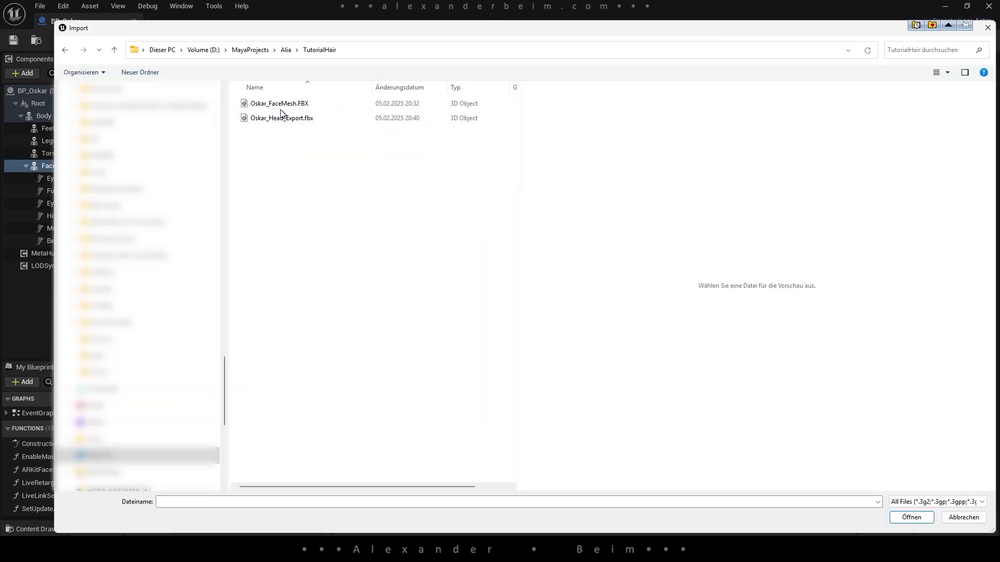
{"action": "left_click", "coordinate": [282, 118]}
{"action": "left_click", "coordinate": [912, 517]}
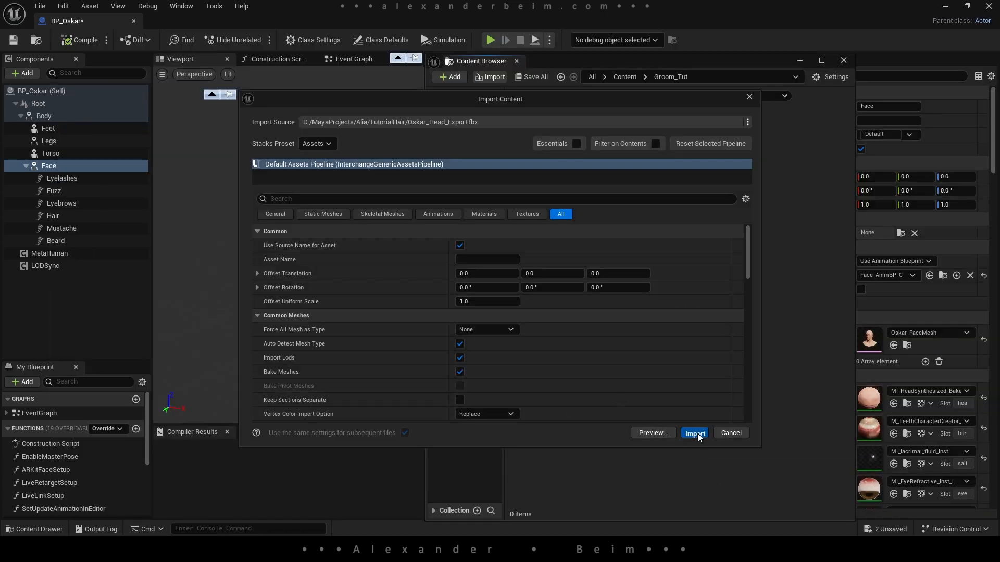
{"action": "left_click", "coordinate": [696, 433]}
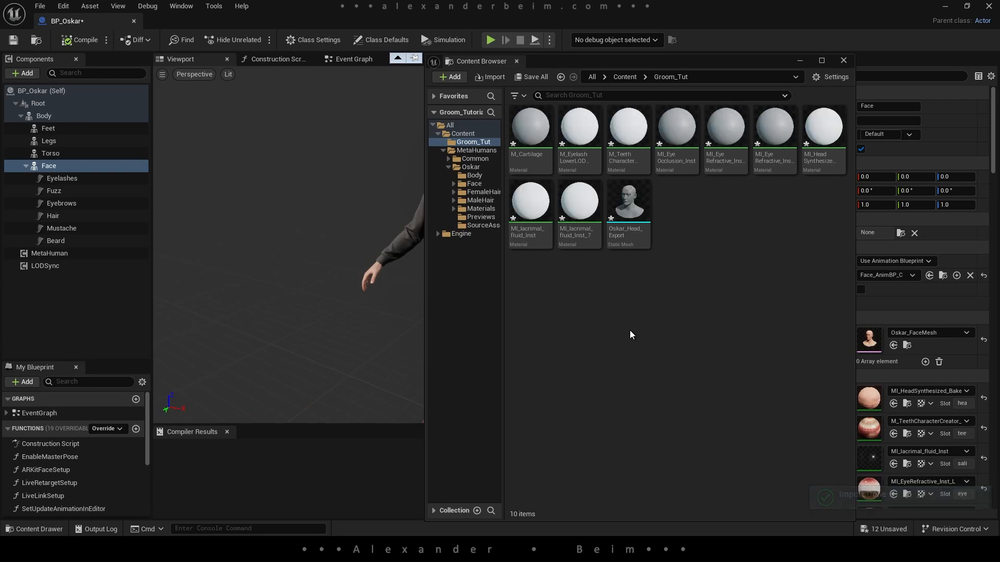
Add the Oskar_Head_Export static mesh as a child of the Face component in BP_Oskar, and minimize the Content Browser
{"action": "left_click_drag", "start_coordinate": [684, 62], "coordinate": [604, 219]}
{"action": "left_click_drag", "start_coordinate": [794, 234], "coordinate": [99, 327]}
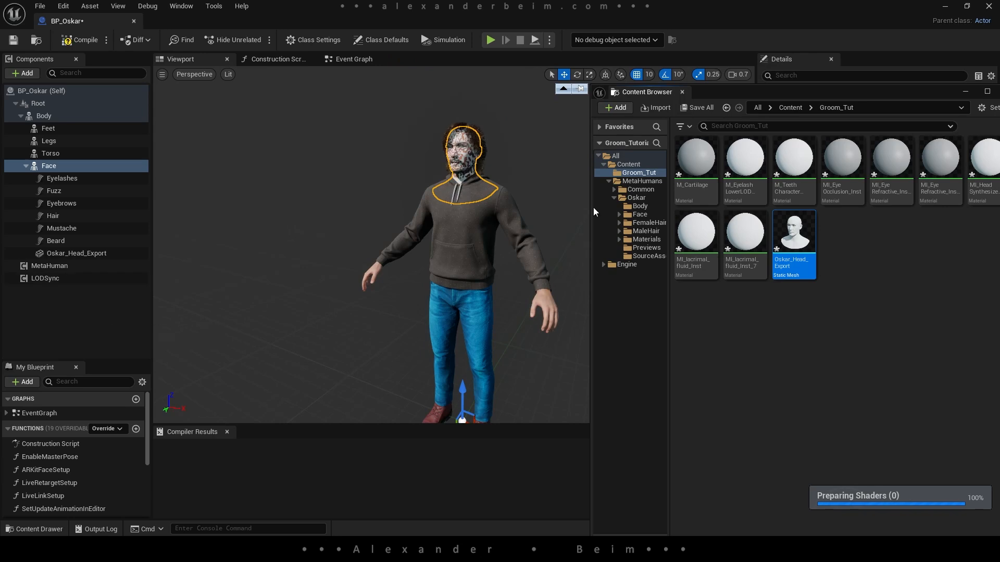
{"action": "left_click_drag", "start_coordinate": [904, 93], "coordinate": [633, 93]}
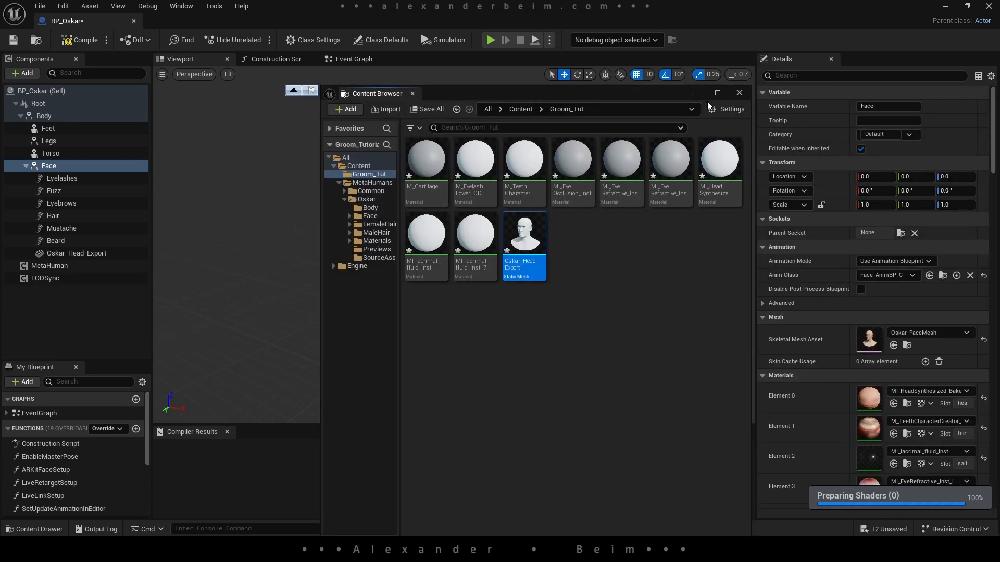
{"action": "left_click", "coordinate": [695, 92]}
Examine how the added head mesh lines up with the MetaHuman's face from close up and from the side
{"action": "right_click_drag", "start_coordinate": [568, 189], "coordinate": [461, 177]}
{"action": "scroll", "coordinate": [555, 192], "scroll_direction": "down", "scroll_amount": 4}
{"action": "key", "text": "w"}
{"action": "key", "text": "s"}
{"action": "key", "text": "w"}
{"action": "key", "text": "d"}
{"action": "key", "text": "a"}
{"action": "key", "text": "d"}
Remove the Oskar_Head_Export component from BP_Oskar and delete all imported materials and the head mesh from the Groom_Tut folder
{"action": "left_click", "coordinate": [100, 257]}
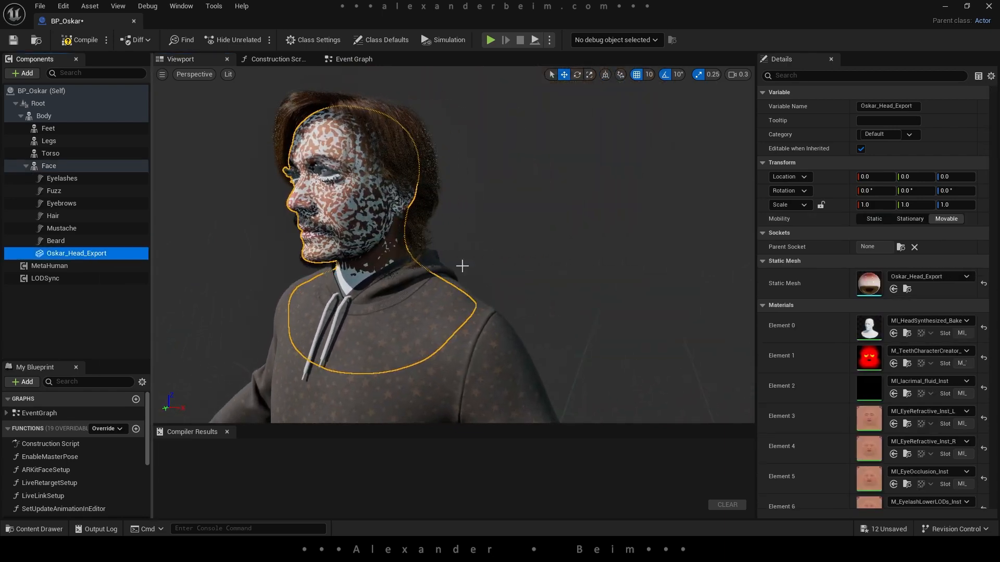
{"action": "key", "text": "Delete"}
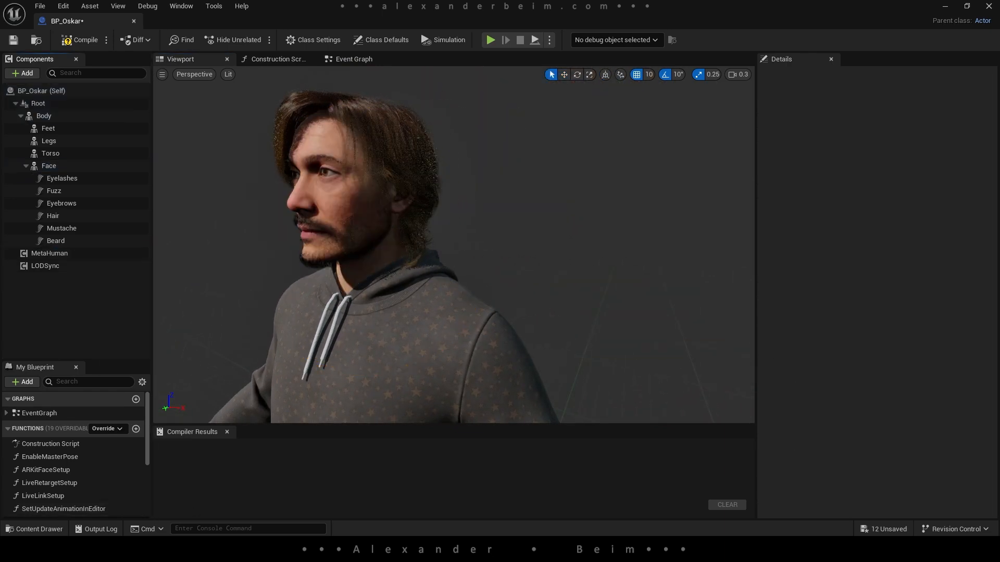
{"action": "left_click", "coordinate": [175, 550]}
{"action": "left_click", "coordinate": [426, 161]}
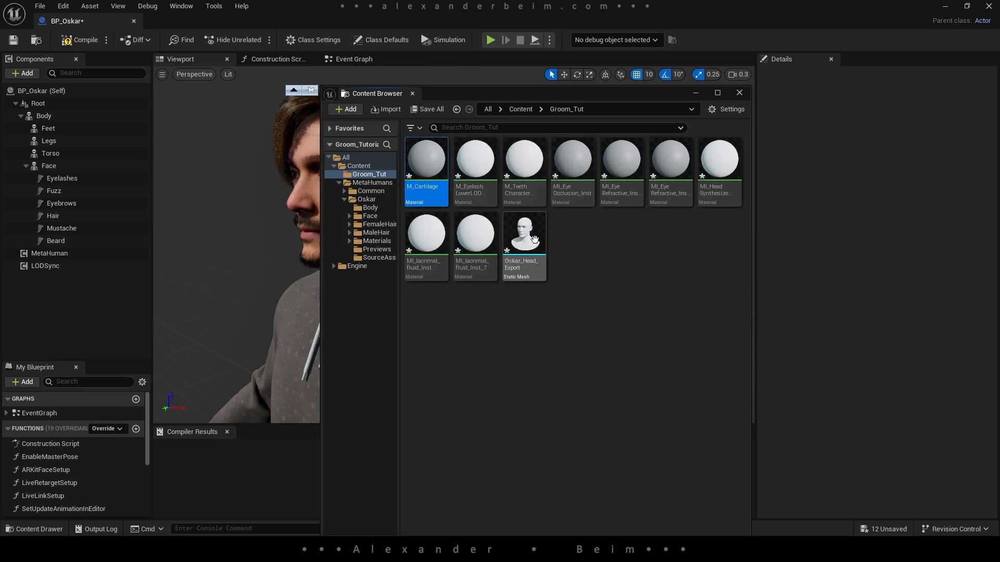
{"action": "left_click", "coordinate": [534, 243], "text": "shift"}
{"action": "key", "text": "Delete"}
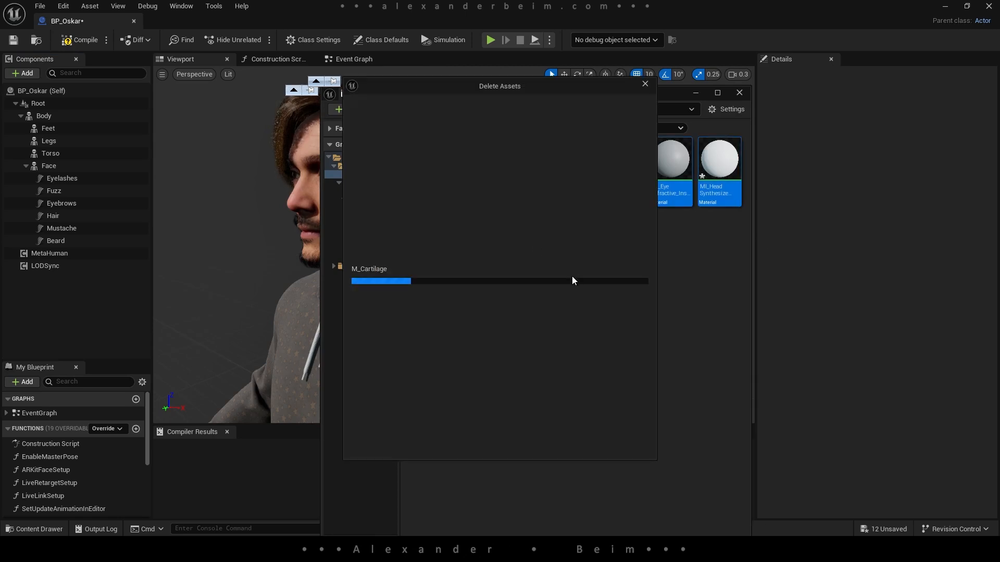
{"action": "left_click", "coordinate": [443, 443]}
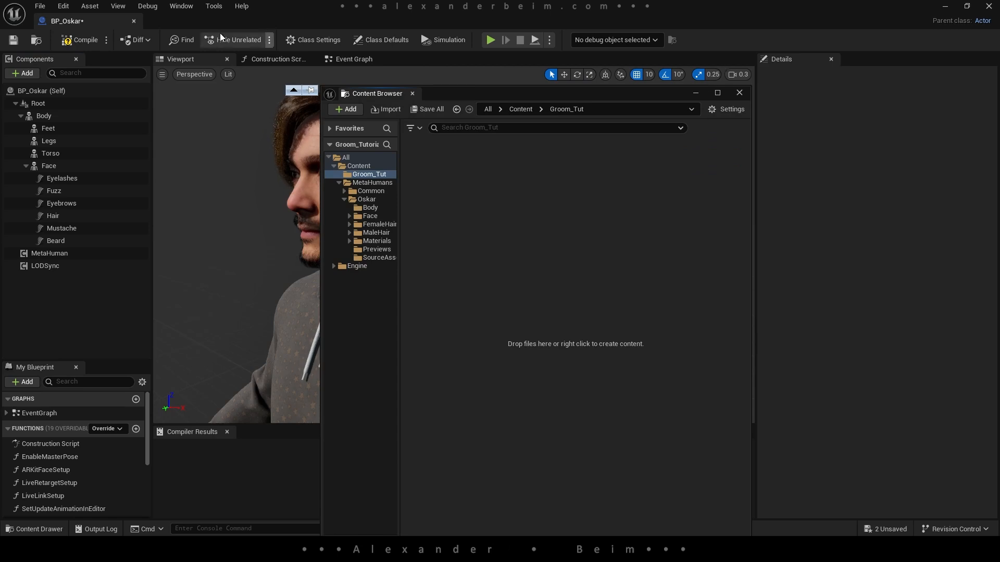
Save the level as Oskar in the Content folder
{"action": "left_click", "coordinate": [39, 6]}
{"action": "left_click", "coordinate": [75, 84]}
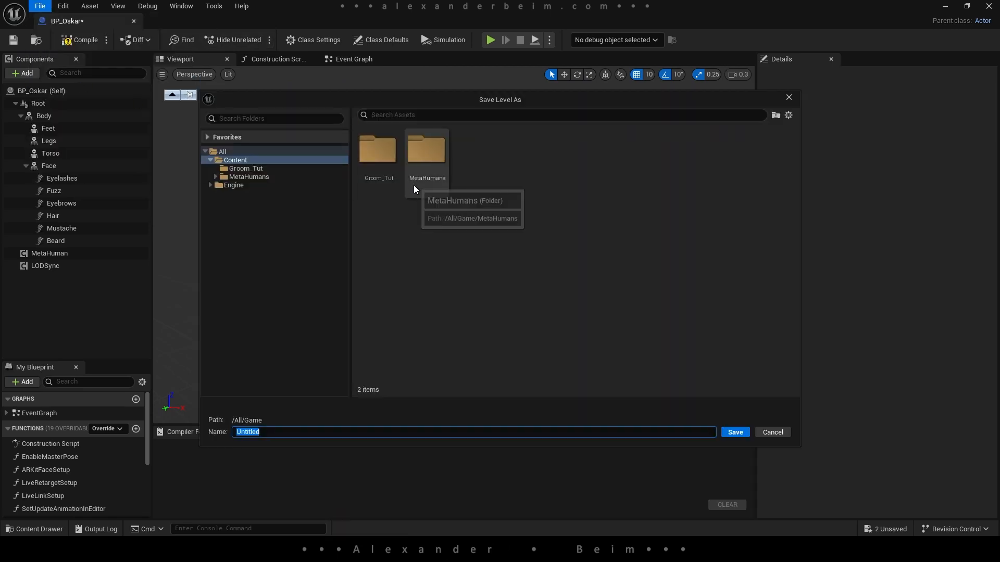
{"action": "type", "text": "Oskar"}
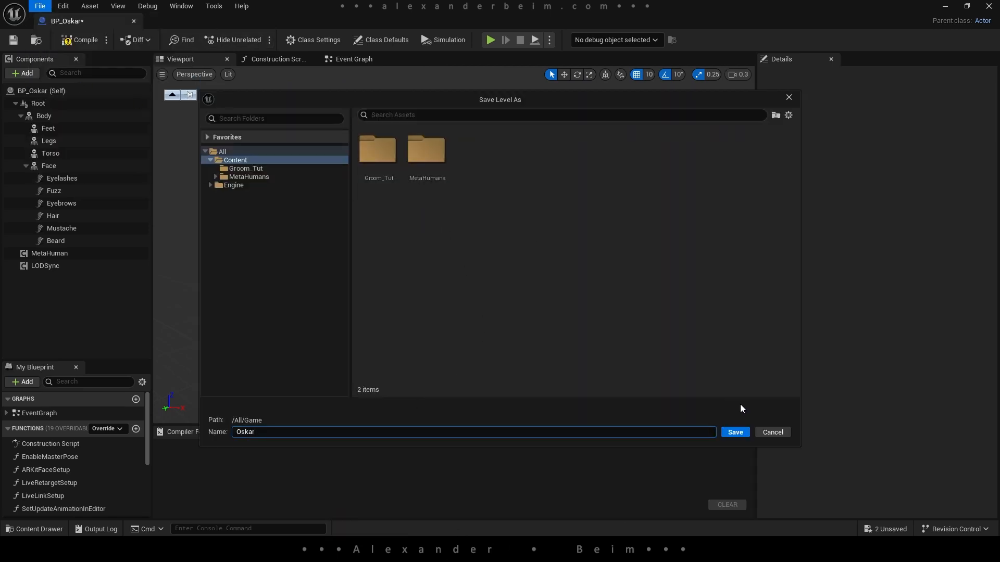
{"action": "left_click", "coordinate": [736, 432]}
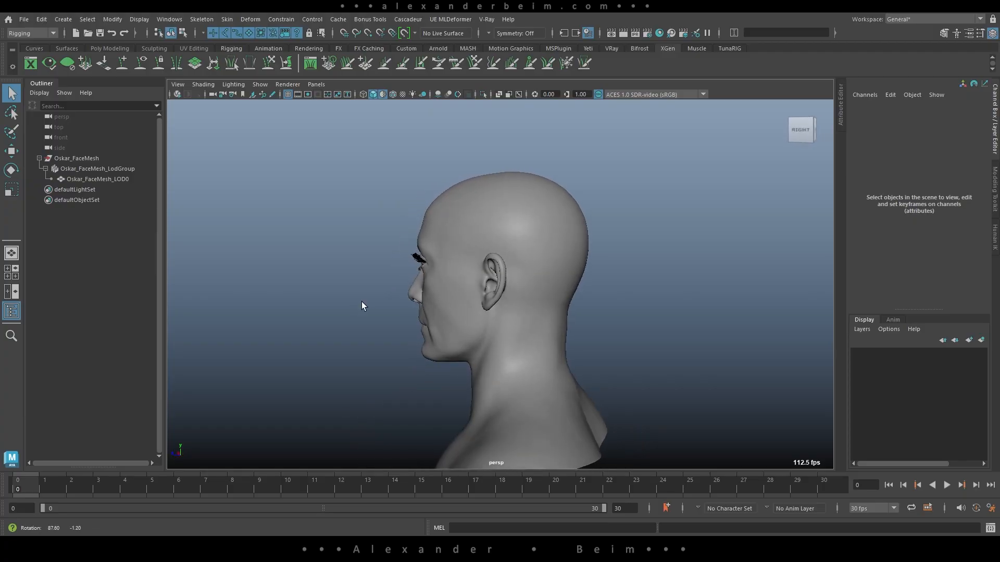
Switch to Maya and make the Oskar_FaceMesh_LOD0 head mesh a live surface
{"action": "left_click", "coordinate": [517, 242]}
{"action": "left_click_drag", "start_coordinate": [517, 242], "coordinate": [489, 237], "text": "alt"}
{"action": "right_click_drag", "start_coordinate": [489, 237], "coordinate": [565, 270], "text": "alt"}
{"action": "middle_click_drag", "start_coordinate": [565, 271], "coordinate": [523, 282], "text": "alt"}
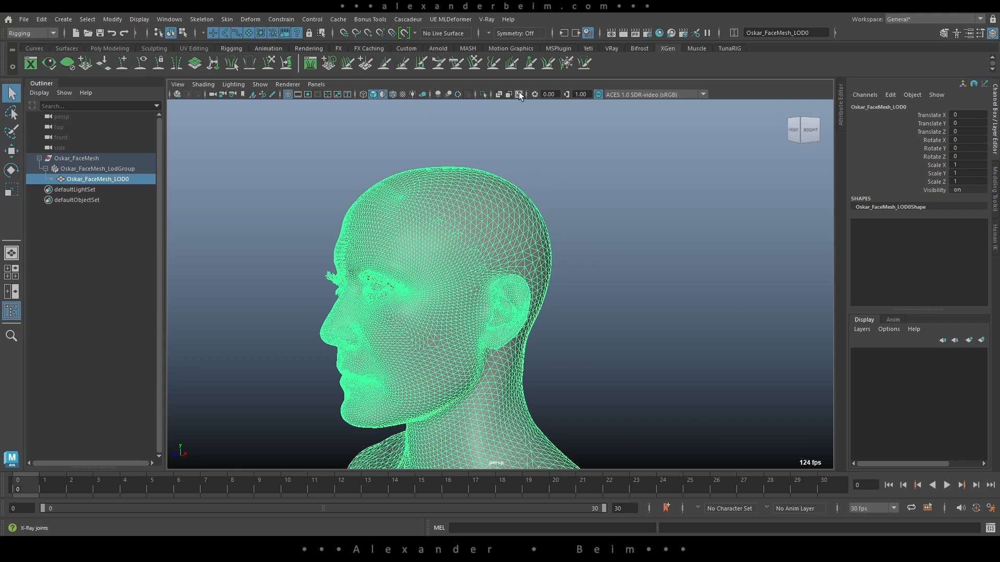
{"action": "left_click", "coordinate": [404, 35]}
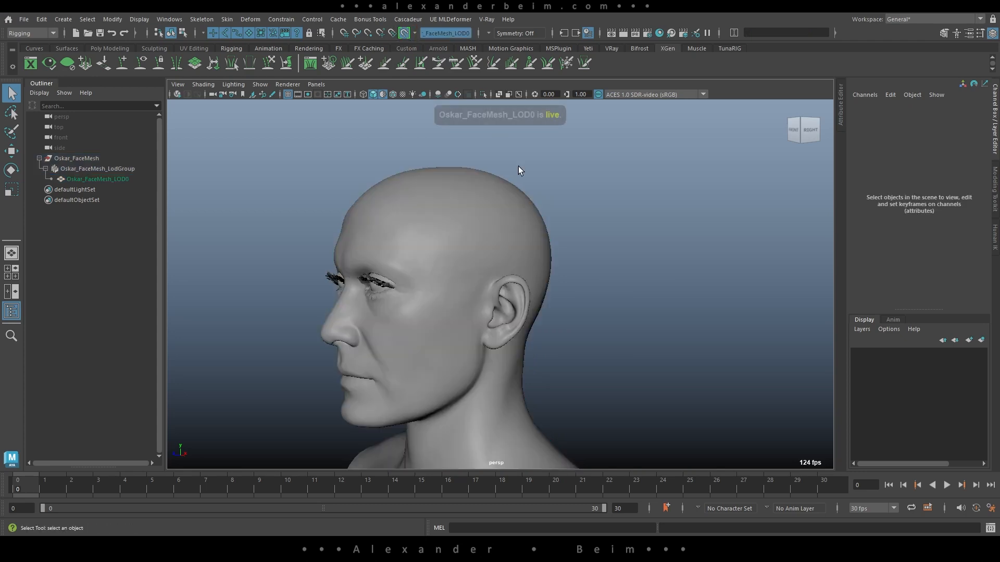
Start the Quad Draw tool and set the symmetry to Object X
{"action": "right_click_drag", "start_coordinate": [445, 211], "coordinate": [447, 386], "text": "shift"}
{"action": "left_click", "coordinate": [489, 34]}
{"action": "left_click", "coordinate": [518, 47]}
Place Quad Draw dots along the forehead hairline and temple, and fill the first sideburn quad in front of the ear
{"action": "left_click_drag", "start_coordinate": [500, 291], "coordinate": [421, 239], "text": "alt"}
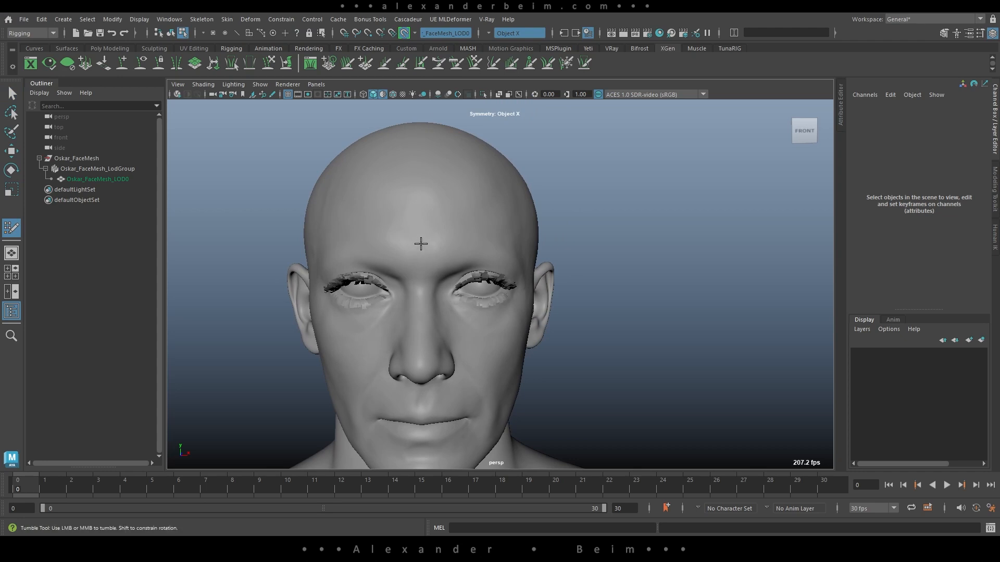
{"action": "left_click_drag", "start_coordinate": [506, 248], "coordinate": [441, 257], "text": "alt"}
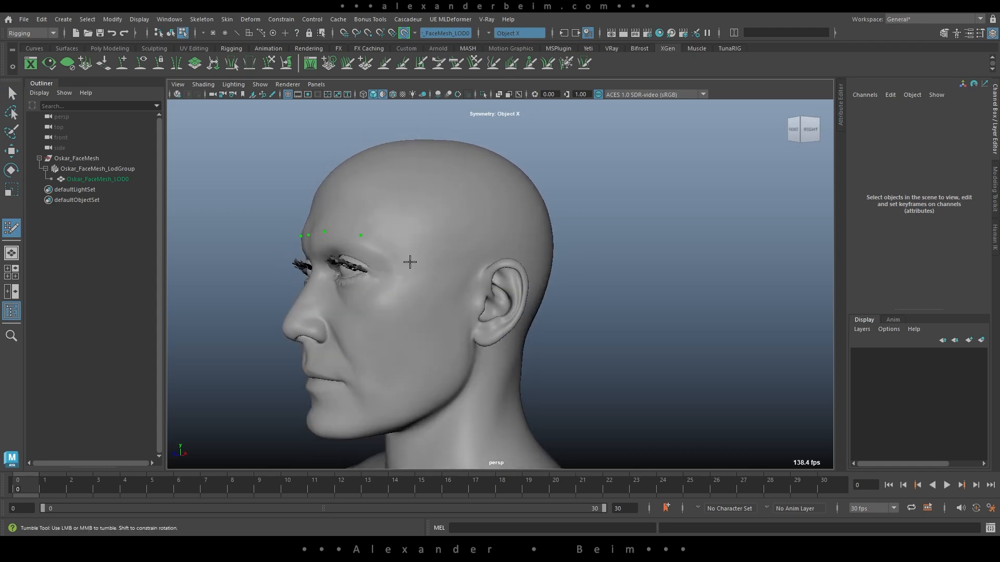
{"action": "right_click_drag", "start_coordinate": [436, 287], "coordinate": [371, 312], "text": "alt"}
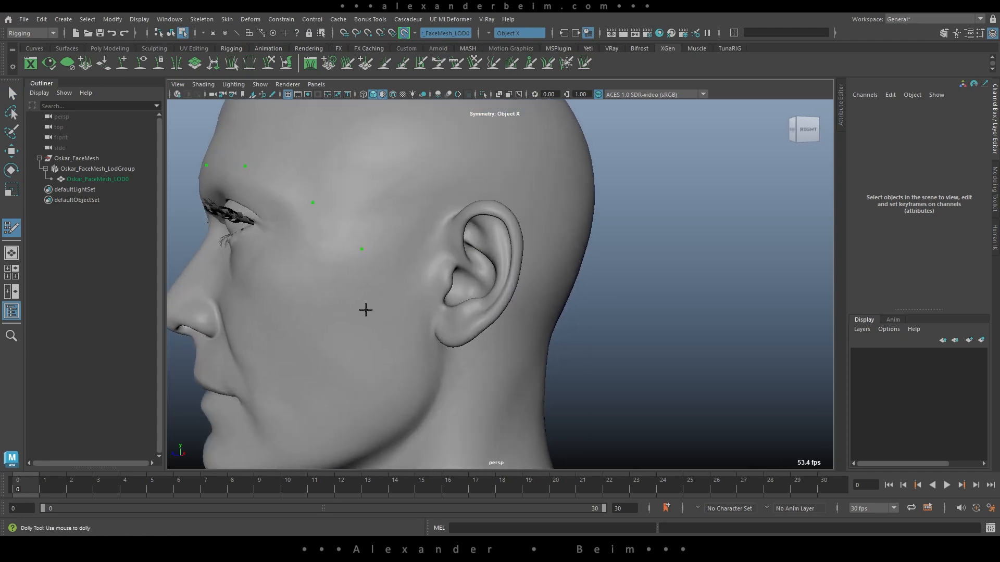
{"action": "left_click", "coordinate": [429, 247]}
{"action": "left_click", "coordinate": [397, 290], "text": "shift"}
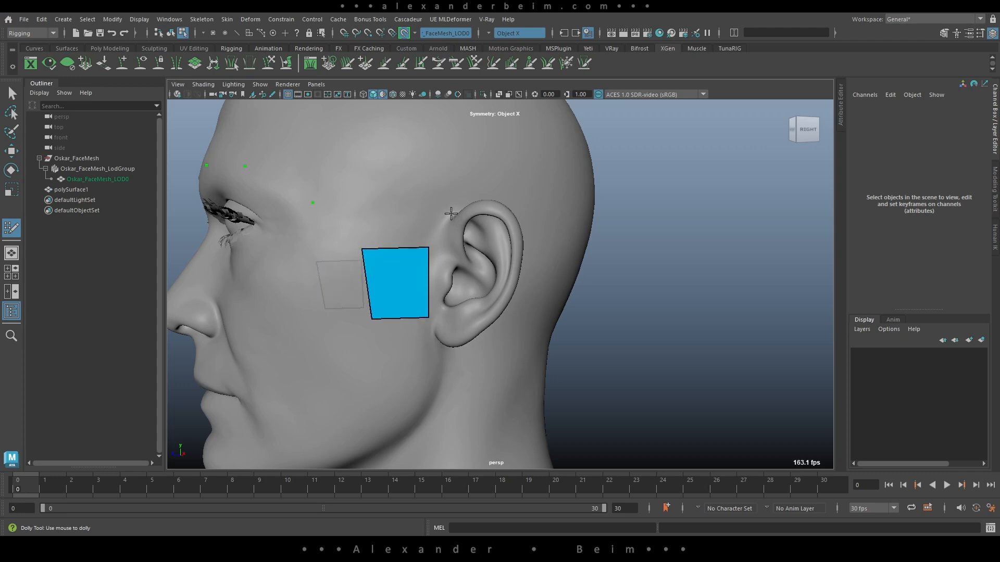
Place Quad Draw dots above and behind the ear and across the nape hairline
{"action": "left_click_drag", "start_coordinate": [404, 187], "coordinate": [479, 250], "text": "alt"}
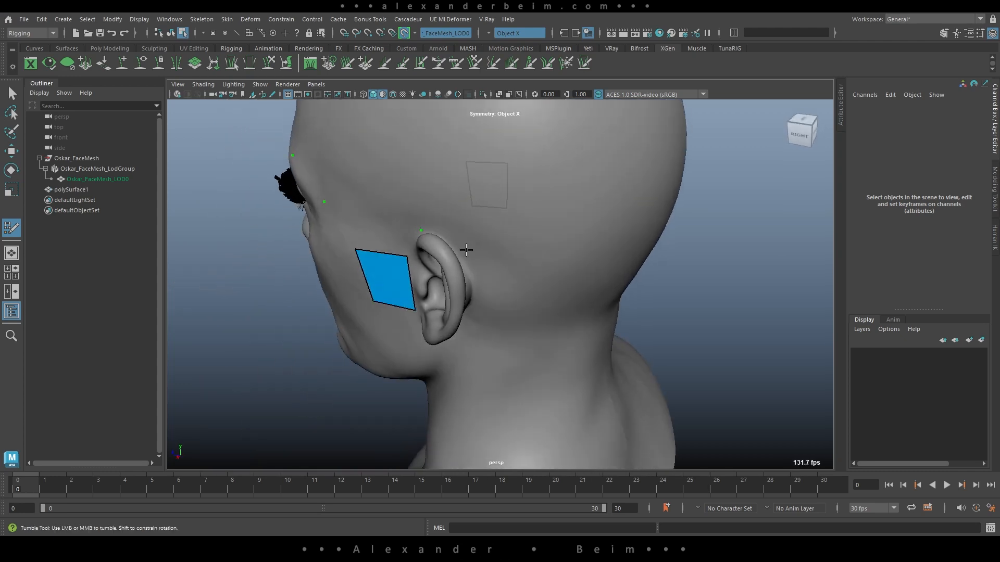
{"action": "left_click_drag", "start_coordinate": [516, 307], "coordinate": [501, 346], "text": "alt"}
{"action": "left_click_drag", "start_coordinate": [579, 368], "coordinate": [614, 391], "text": "alt"}
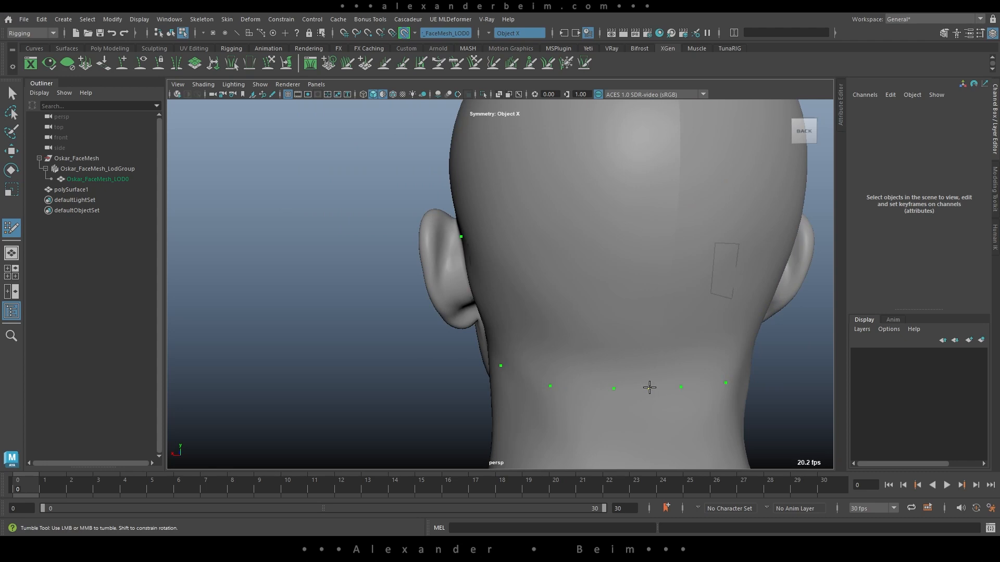
Delete the misplaced Quad Draw dots along the nape hairline
{"action": "middle_click_drag", "start_coordinate": [772, 404], "coordinate": [638, 300], "text": "alt"}
{"action": "right_click_drag", "start_coordinate": [638, 299], "coordinate": [672, 315], "text": "alt"}
{"action": "left_click_drag", "start_coordinate": [672, 315], "coordinate": [703, 313], "text": "alt"}
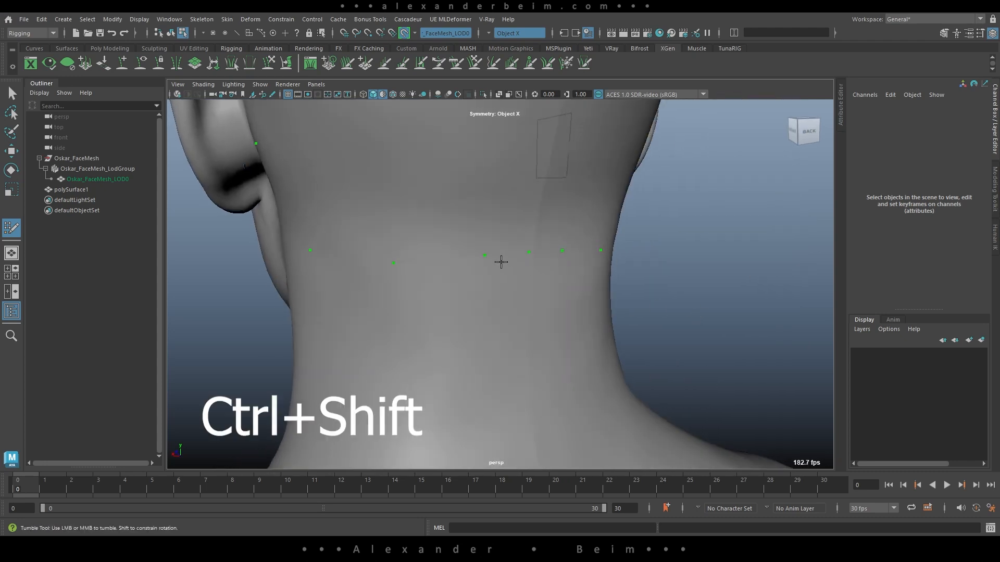
{"action": "left_click", "coordinate": [487, 257], "text": "ctrl+shift"}
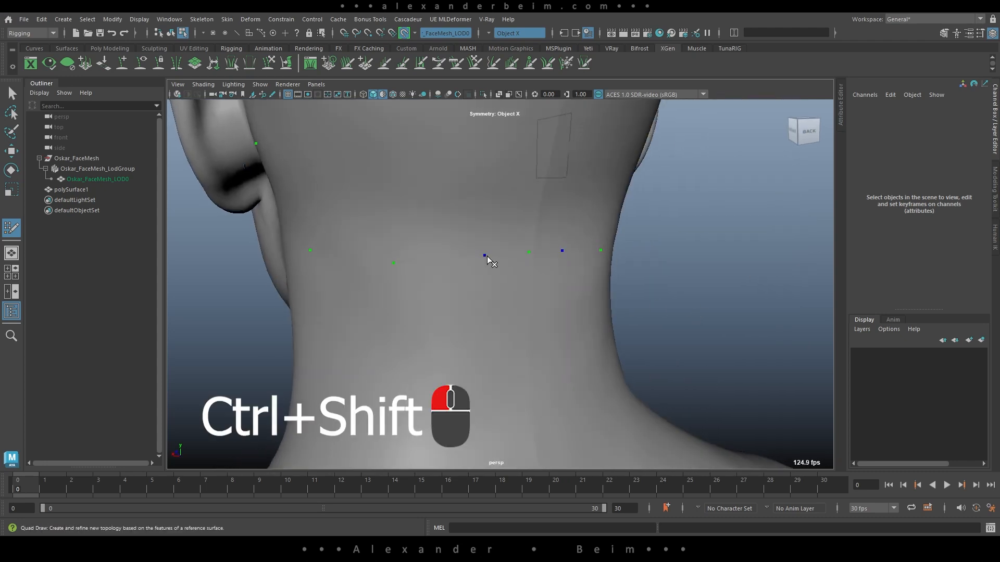
{"action": "right_click_drag", "start_coordinate": [704, 295], "coordinate": [703, 242]}
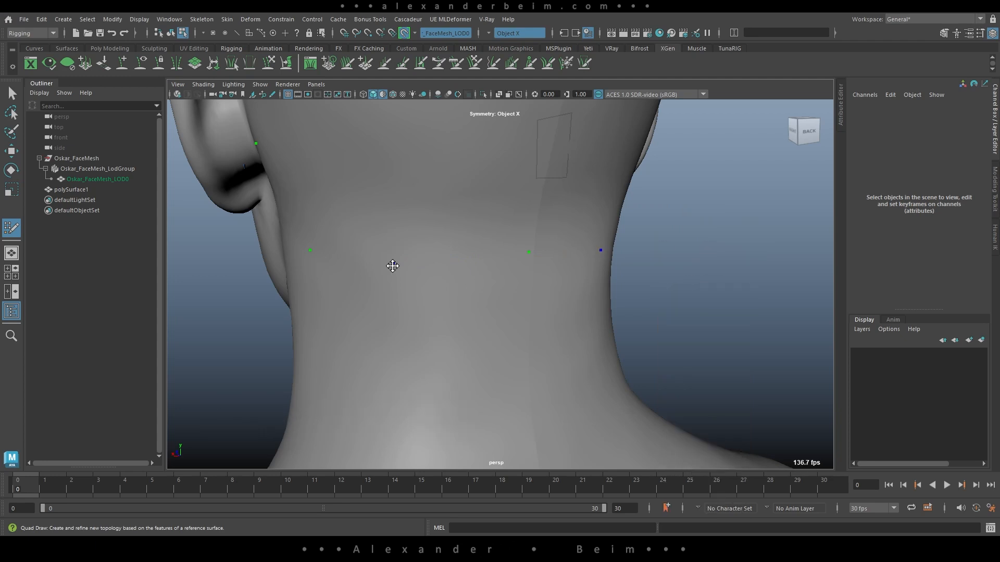
Complete the hairline dots and fill quads along the hairline from the nape around the ear to the forehead
{"action": "left_click_drag", "start_coordinate": [635, 307], "coordinate": [691, 299], "text": "alt"}
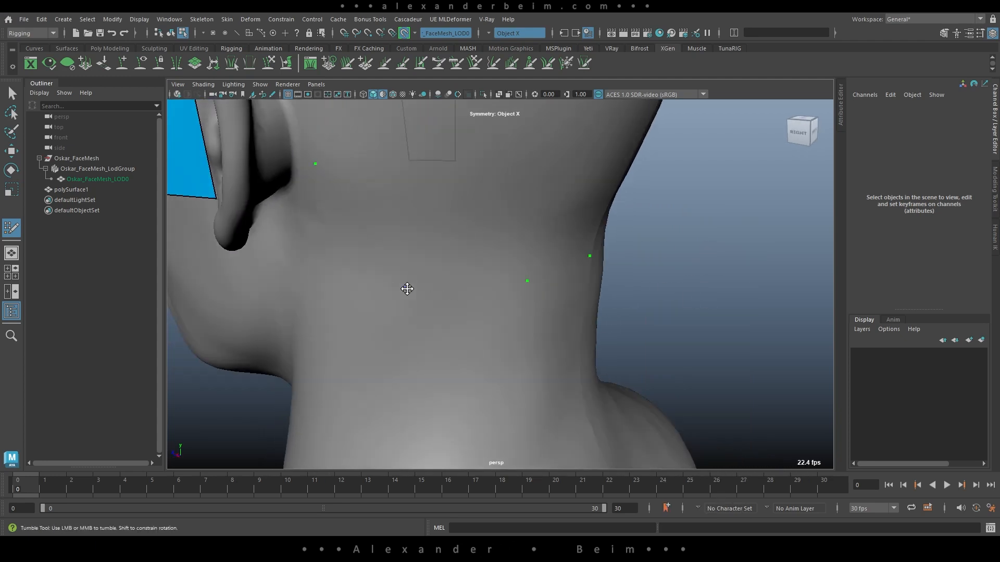
{"action": "left_click_drag", "start_coordinate": [356, 247], "coordinate": [548, 218], "text": "alt"}
{"action": "left_click_drag", "start_coordinate": [687, 180], "coordinate": [526, 256], "text": "alt"}
{"action": "left_click_drag", "start_coordinate": [518, 357], "coordinate": [516, 182], "text": "shift"}
{"action": "left_click_drag", "start_coordinate": [625, 219], "coordinate": [714, 265], "text": "alt"}
{"action": "left_click_drag", "start_coordinate": [521, 252], "coordinate": [364, 395], "text": "shift"}
{"action": "left_click_drag", "start_coordinate": [703, 313], "coordinate": [707, 266], "text": "alt"}
{"action": "left_click", "coordinate": [419, 257], "text": "shift"}
{"action": "left_click_drag", "start_coordinate": [733, 303], "coordinate": [612, 297], "text": "alt"}
{"action": "left_click", "coordinate": [367, 272], "text": "shift"}
{"action": "left_click", "coordinate": [380, 284], "text": "shift"}
{"action": "scroll", "coordinate": [672, 304], "scroll_direction": "up", "scroll_amount": 3}
Add dots above the hairline band and fill another row of quads between them
{"action": "left_click_drag", "start_coordinate": [672, 305], "coordinate": [688, 318], "text": "alt"}
{"action": "left_click_drag", "start_coordinate": [398, 215], "coordinate": [444, 317], "text": "alt"}
{"action": "left_click", "coordinate": [428, 307]}
{"action": "left_click", "coordinate": [451, 302]}
{"action": "left_click", "coordinate": [407, 339], "text": "shift"}
{"action": "left_click", "coordinate": [427, 344], "text": "shift"}
{"action": "left_click", "coordinate": [454, 340], "text": "shift"}
Extend the scalp mesh with more dots and quads over the crown and upper side of the head
{"action": "left_click_drag", "start_coordinate": [625, 284], "coordinate": [368, 235], "text": "alt"}
{"action": "left_click", "coordinate": [515, 263]}
{"action": "left_click", "coordinate": [326, 223], "text": "shift"}
{"action": "left_click_drag", "start_coordinate": [588, 250], "coordinate": [443, 213], "text": "alt"}
{"action": "left_click", "coordinate": [422, 202]}
{"action": "left_click", "coordinate": [444, 250]}
{"action": "left_click", "coordinate": [458, 214], "text": "shift"}
{"action": "left_click_drag", "start_coordinate": [671, 324], "coordinate": [698, 330], "text": "alt"}
{"action": "left_click", "coordinate": [512, 303], "text": "shift"}
{"action": "left_click", "coordinate": [488, 306], "text": "shift"}
{"action": "left_click", "coordinate": [453, 253], "text": "shift"}
Fill the remaining gap above the ear with quads to close the scalp mesh
{"action": "left_click_drag", "start_coordinate": [452, 229], "coordinate": [509, 249], "text": "alt"}
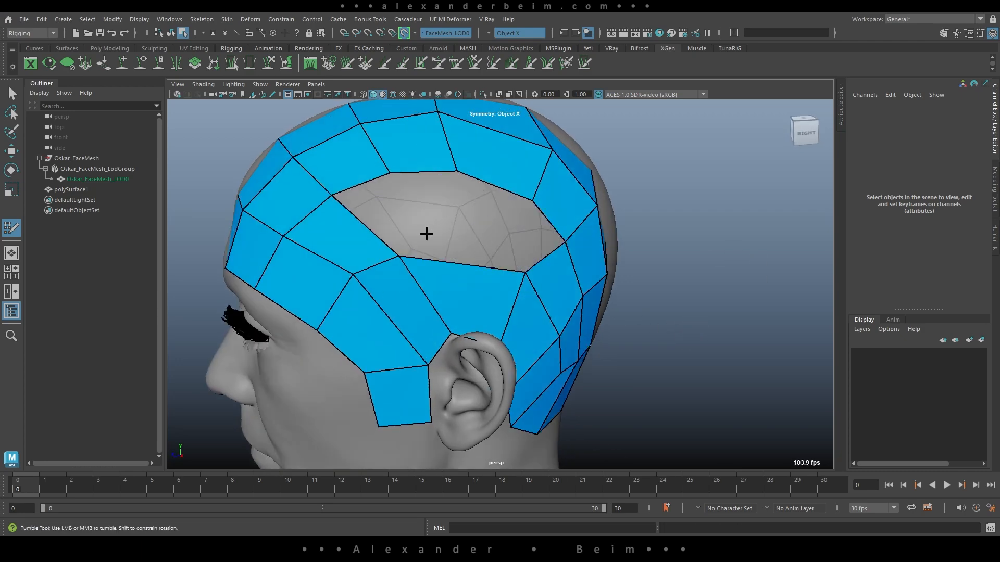
{"action": "left_click", "coordinate": [472, 233], "text": "shift"}
{"action": "left_click", "coordinate": [471, 202], "text": "shift"}
{"action": "left_click", "coordinate": [458, 240], "text": "shift"}
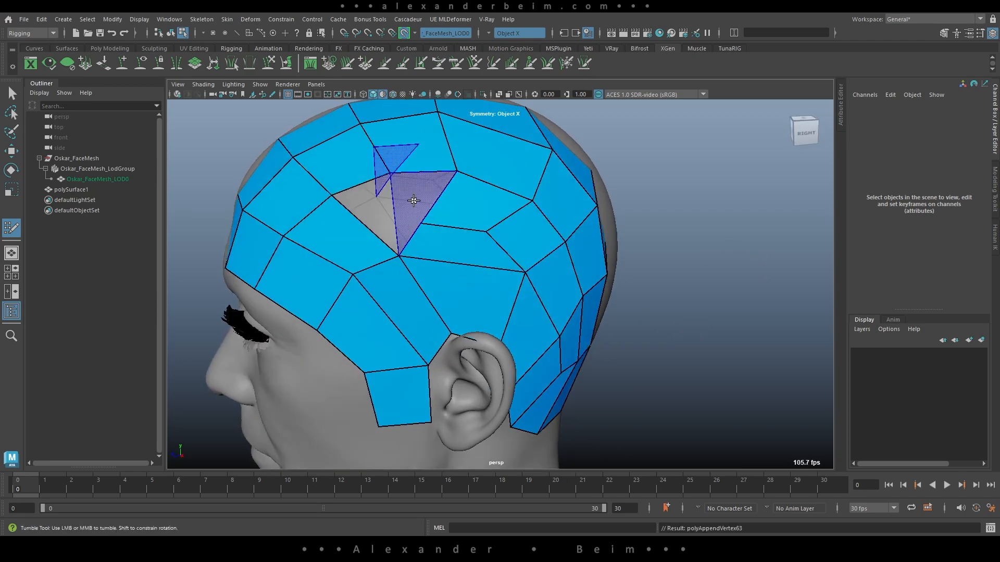
{"action": "left_click_drag", "start_coordinate": [413, 201], "coordinate": [435, 204], "text": "alt"}
{"action": "left_click", "coordinate": [454, 215], "text": "shift"}
{"action": "left_click", "coordinate": [482, 191], "text": "shift"}
Relax the scalp mesh quads over the side, crown and back of the head to even out their spacing
{"action": "mouse_move", "coordinate": [718, 279]}
{"action": "left_mouse_down", "text": "alt"}
{"action": "mouse_move", "coordinate": [705, 264]}
{"action": "mouse_move", "coordinate": [682, 264]}
{"action": "mouse_move", "coordinate": [710, 276]}
{"action": "left_mouse_up", "text": "alt"}
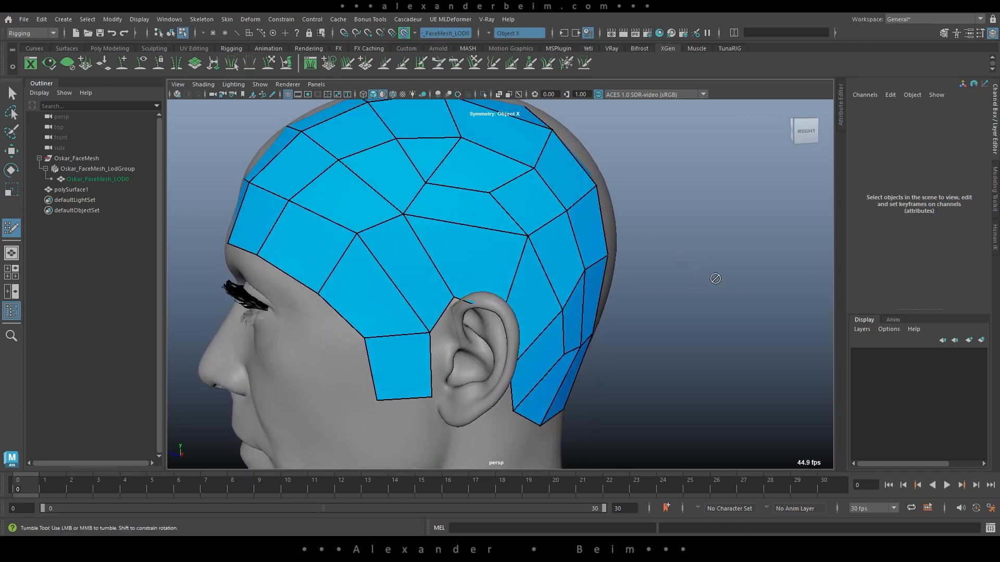
{"action": "mouse_move", "coordinate": [436, 168]}
{"action": "left_mouse_down", "text": "shift"}
{"action": "mouse_move", "coordinate": [398, 223]}
{"action": "mouse_move", "coordinate": [398, 243]}
{"action": "mouse_move", "coordinate": [417, 227]}
{"action": "mouse_move", "coordinate": [537, 259]}
{"action": "mouse_move", "coordinate": [552, 286]}
{"action": "mouse_move", "coordinate": [501, 165]}
{"action": "mouse_move", "coordinate": [364, 148]}
{"action": "left_mouse_up", "text": "shift"}
{"action": "left_click_drag", "start_coordinate": [727, 246], "coordinate": [670, 234], "text": "alt"}
{"action": "mouse_move", "coordinate": [555, 248]}
{"action": "left_mouse_down", "text": "shift"}
{"action": "mouse_move", "coordinate": [424, 355]}
{"action": "mouse_move", "coordinate": [476, 166]}
{"action": "mouse_move", "coordinate": [564, 224]}
{"action": "left_mouse_up", "text": "shift"}
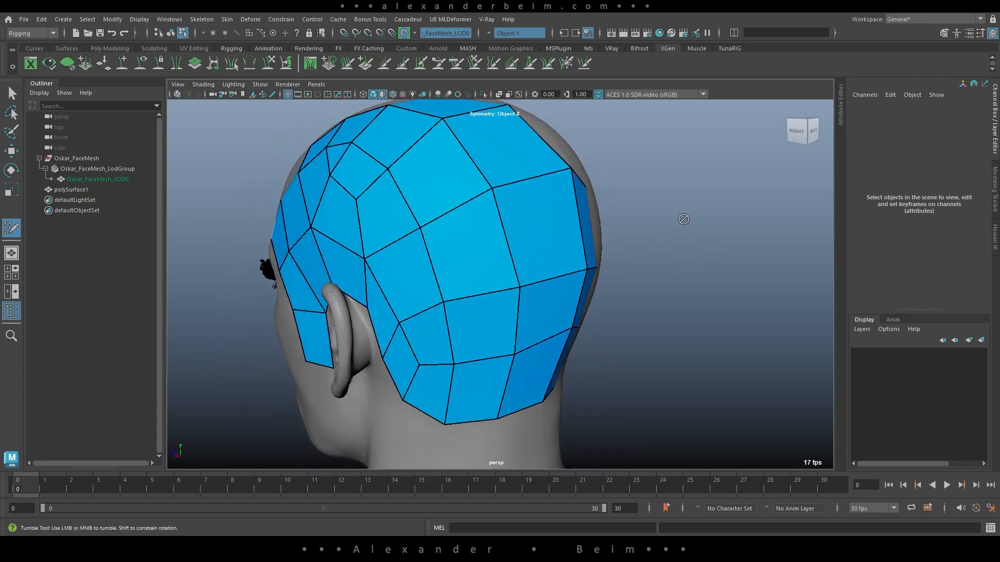
{"action": "left_click_drag", "start_coordinate": [683, 261], "coordinate": [739, 307], "text": "alt"}
{"action": "left_click_drag", "start_coordinate": [542, 228], "coordinate": [334, 313], "text": "shift"}
{"action": "mouse_move", "coordinate": [695, 365]}
{"action": "left_mouse_down", "text": "alt"}
{"action": "mouse_move", "coordinate": [672, 310]}
{"action": "mouse_move", "coordinate": [718, 326]}
{"action": "mouse_move", "coordinate": [679, 306]}
{"action": "mouse_move", "coordinate": [717, 305]}
{"action": "mouse_move", "coordinate": [692, 335]}
{"action": "mouse_move", "coordinate": [692, 311]}
{"action": "mouse_move", "coordinate": [698, 324]}
{"action": "mouse_move", "coordinate": [681, 319]}
{"action": "mouse_move", "coordinate": [679, 305]}
{"action": "mouse_move", "coordinate": [651, 356]}
{"action": "mouse_move", "coordinate": [614, 334]}
{"action": "mouse_move", "coordinate": [676, 306]}
{"action": "left_mouse_up", "text": "alt"}
Rebuild an uneven area of the scalp mesh by deleting components, adding an edge loop and refilling the quads
{"action": "left_click", "coordinate": [440, 274], "text": "ctrl+shift"}
{"action": "left_click", "coordinate": [440, 290], "text": "ctrl+shift"}
{"action": "left_click", "coordinate": [430, 219]}
{"action": "left_click", "coordinate": [457, 278], "text": "ctrl"}
{"action": "left_click", "coordinate": [594, 257], "text": "shift"}
{"action": "left_click", "coordinate": [442, 277], "text": "shift"}
{"action": "left_click", "coordinate": [477, 265], "text": "shift"}
Try inserting extra vertical edge loops through the front of the scalp mesh
{"action": "mouse_move", "coordinate": [469, 261]}
{"action": "left_mouse_down", "text": "alt"}
{"action": "mouse_move", "coordinate": [461, 242]}
{"action": "mouse_move", "coordinate": [537, 307]}
{"action": "left_mouse_up", "text": "alt"}
{"action": "left_click_drag", "start_coordinate": [573, 259], "coordinate": [717, 228], "text": "alt"}
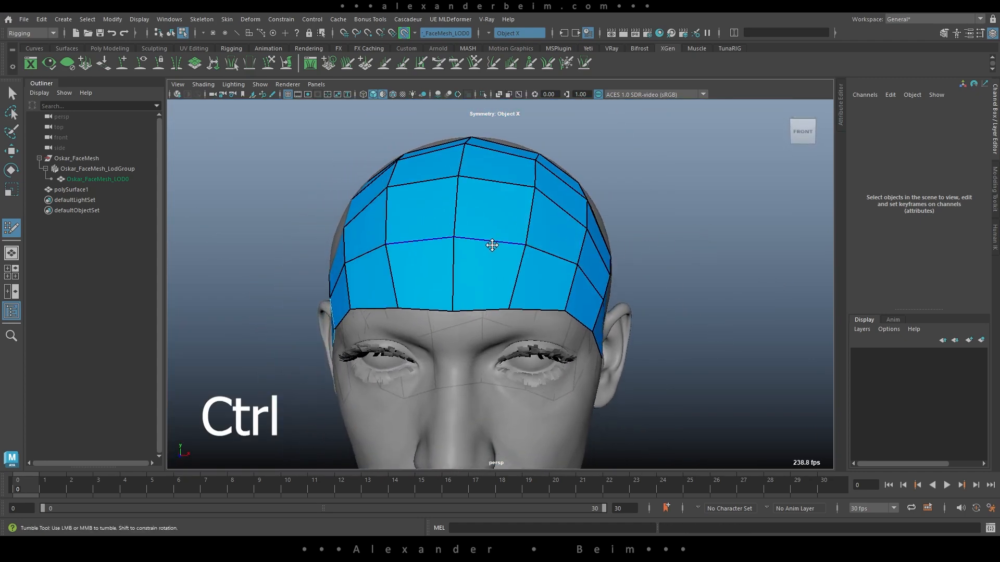
{"action": "left_click", "coordinate": [487, 237], "text": "ctrl"}
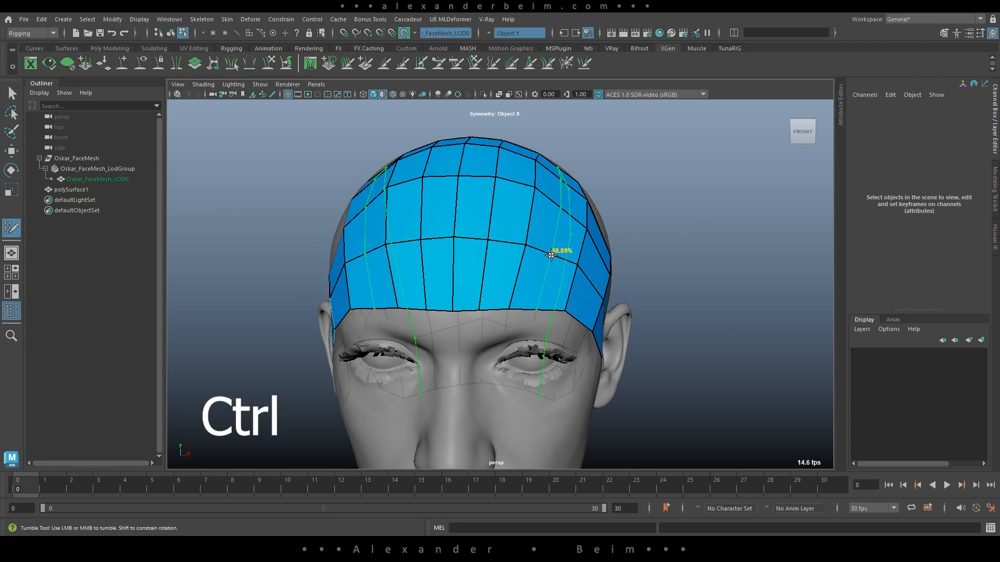
{"action": "left_click_drag", "start_coordinate": [491, 463], "coordinate": [723, 309], "text": "alt"}
{"action": "key", "text": "ctrl+z"}
{"action": "key", "text": "ctrl+z"}
Exit Quad Draw, select polySurface1 as an object and isolate it in the viewport
{"action": "key", "text": "w"}
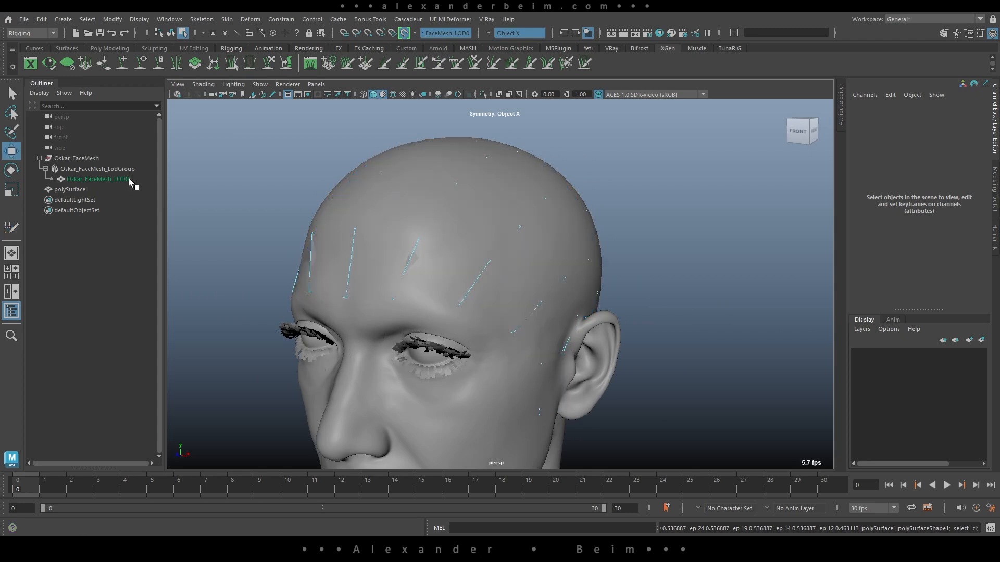
{"action": "left_click_drag", "start_coordinate": [441, 205], "coordinate": [542, 133], "text": "alt"}
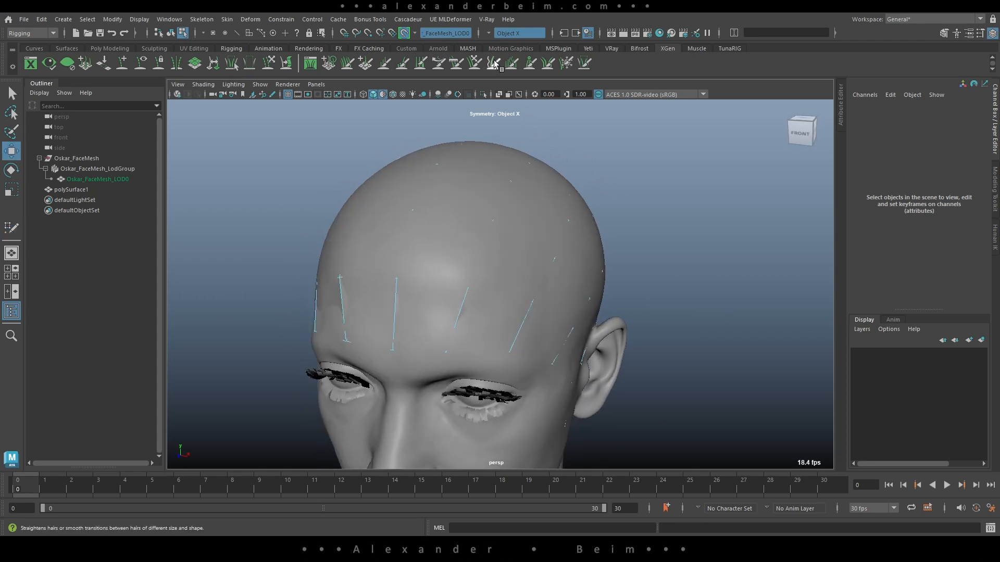
{"action": "right_click_drag", "start_coordinate": [513, 184], "coordinate": [597, 178]}
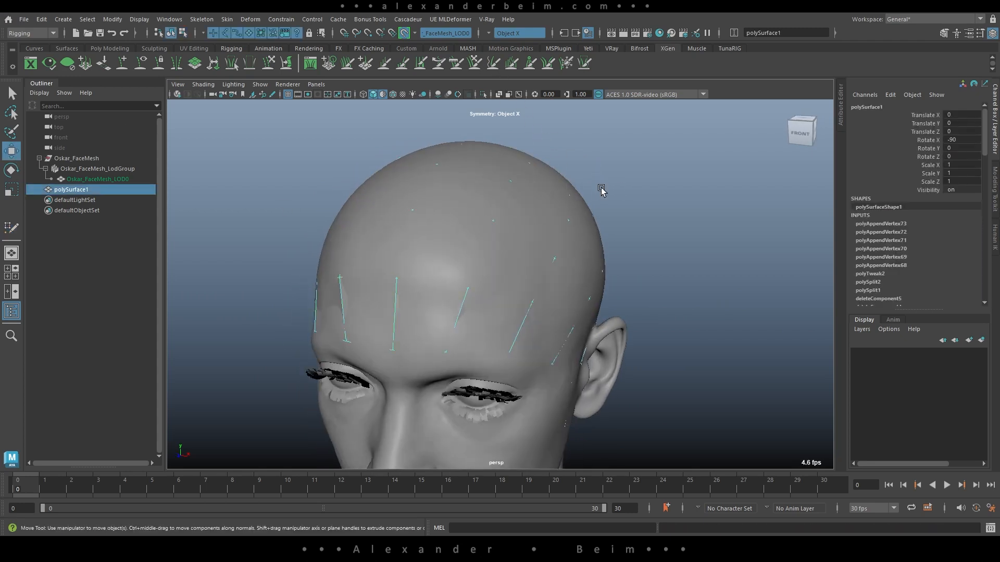
{"action": "left_click", "coordinate": [484, 95]}
{"action": "left_click_drag", "start_coordinate": [620, 230], "coordinate": [554, 213], "text": "alt"}
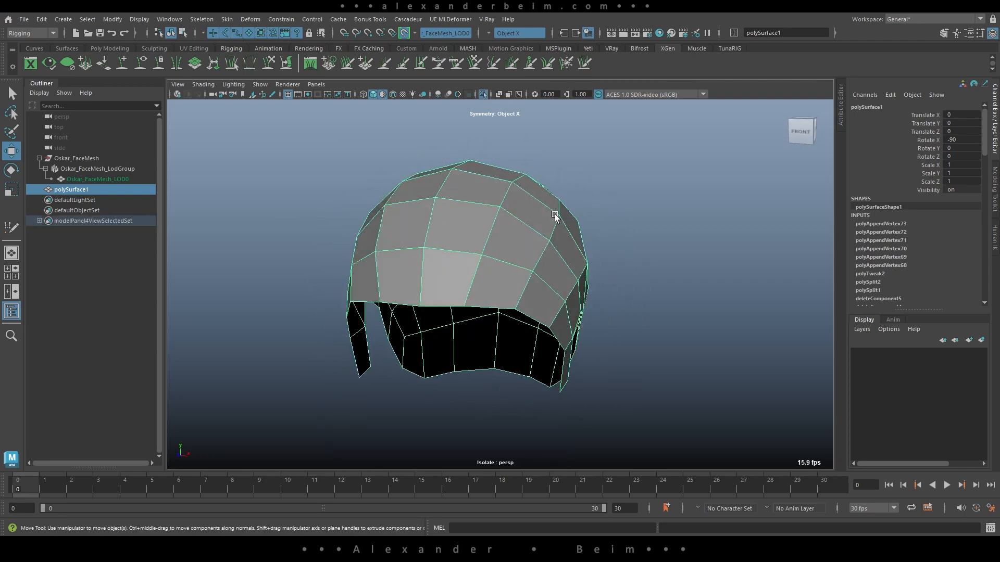
Smooth the isolated scalp mesh and delete its history, comparing it against the head mesh
{"action": "key", "text": "alt+shift+d"}
{"action": "right_click_drag", "start_coordinate": [507, 191], "coordinate": [489, 254], "text": "shift"}
{"action": "right_click_drag", "start_coordinate": [489, 212], "coordinate": [542, 197]}
{"action": "left_click", "coordinate": [567, 247]}
{"action": "key", "text": "alt+shift+d"}
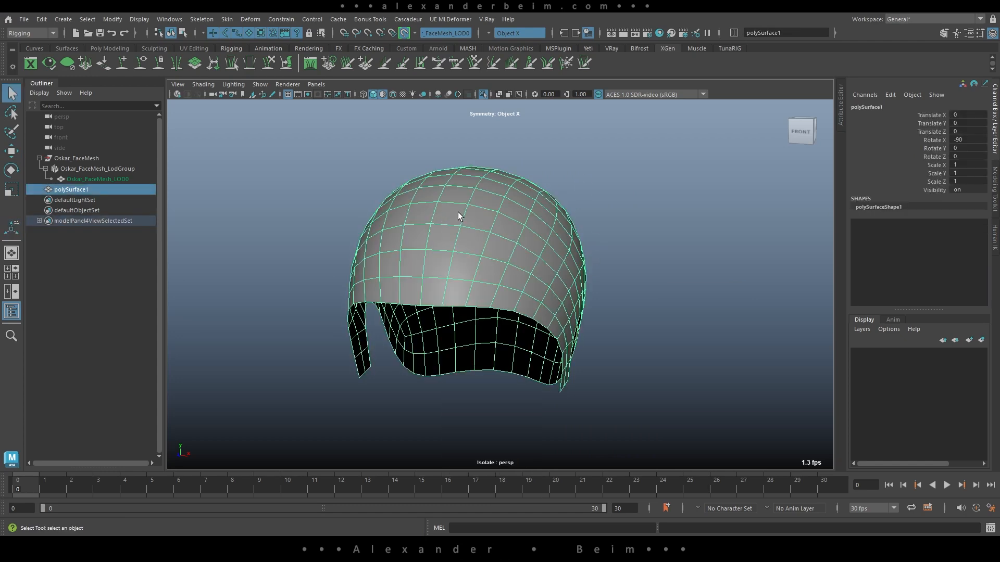
{"action": "left_click", "coordinate": [484, 94]}
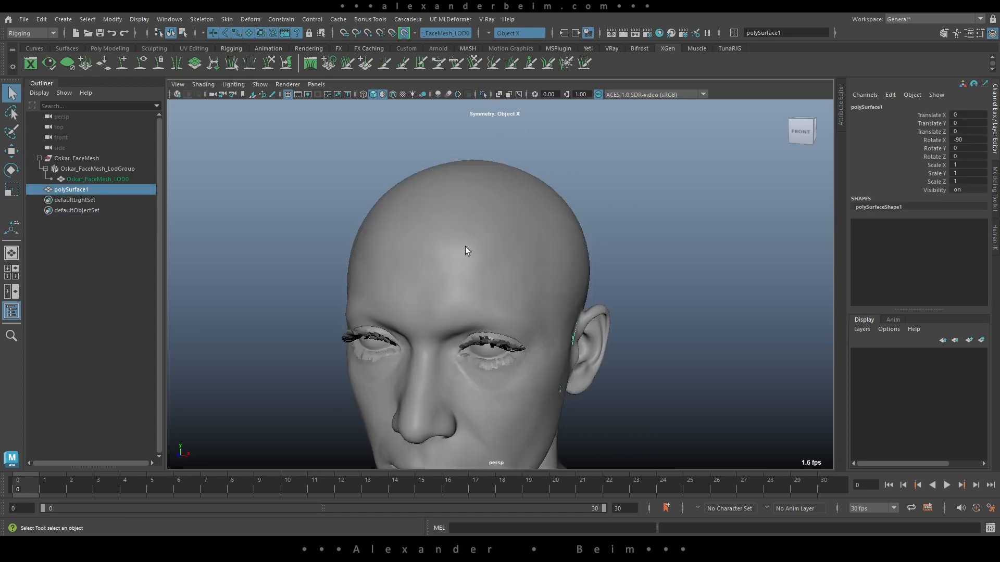
{"action": "left_click", "coordinate": [483, 94]}
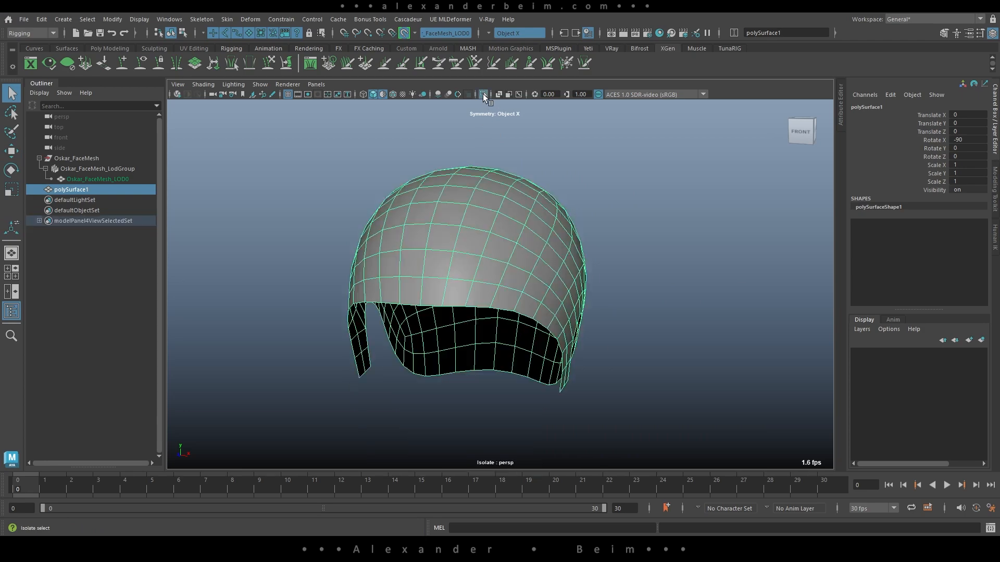
Restart Quad Draw on the smoothed scalp mesh, adjust the brush size and relax the mesh onto the live head surface
{"action": "mouse_move", "coordinate": [467, 202]}
{"action": "right_mouse_down", "text": "shift"}
{"action": "mouse_move", "coordinate": [458, 416]}
{"action": "mouse_move", "coordinate": [442, 467]}
{"action": "mouse_move", "coordinate": [453, 475]}
{"action": "right_mouse_up", "text": "shift"}
{"action": "left_click_drag", "start_coordinate": [549, 276], "coordinate": [605, 243], "text": "alt"}
{"action": "left_click", "coordinate": [995, 189]}
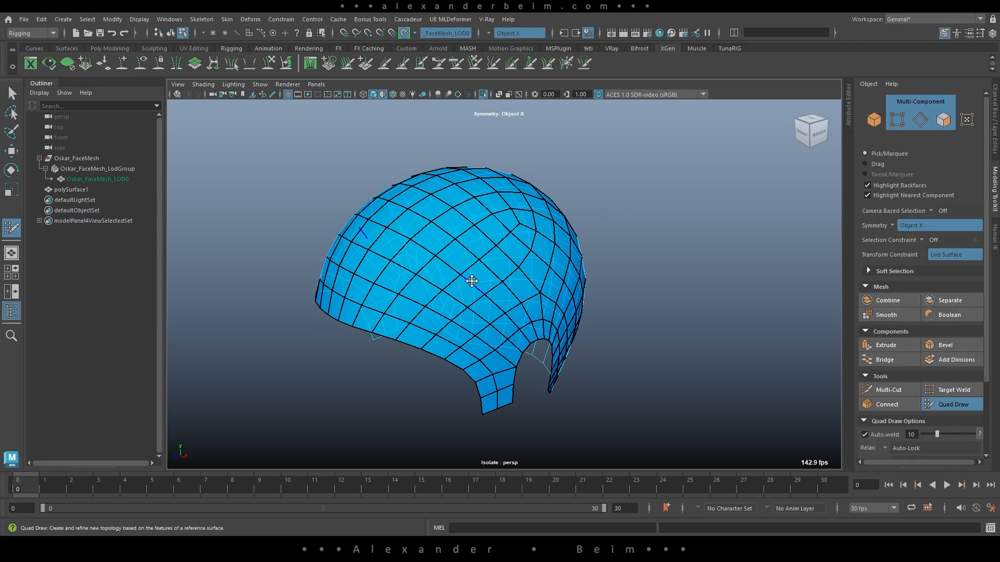
{"action": "key", "text": "b"}
{"action": "left_click_drag", "start_coordinate": [465, 273], "coordinate": [723, 232]}
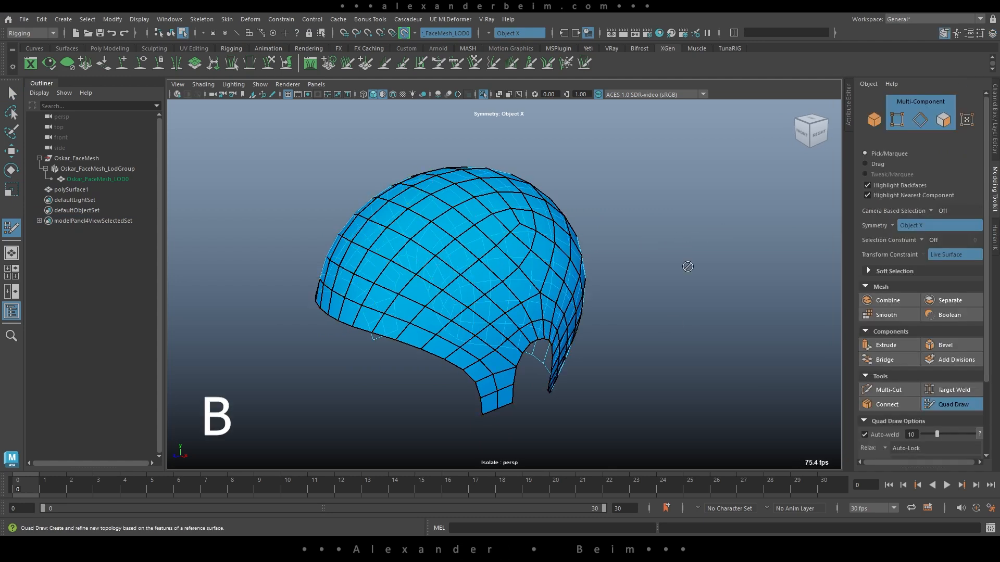
{"action": "left_click_drag", "start_coordinate": [473, 223], "coordinate": [472, 227]}
Turn off the isolation and adjust the scalp mesh vertices around the ear
{"action": "left_click", "coordinate": [484, 94]}
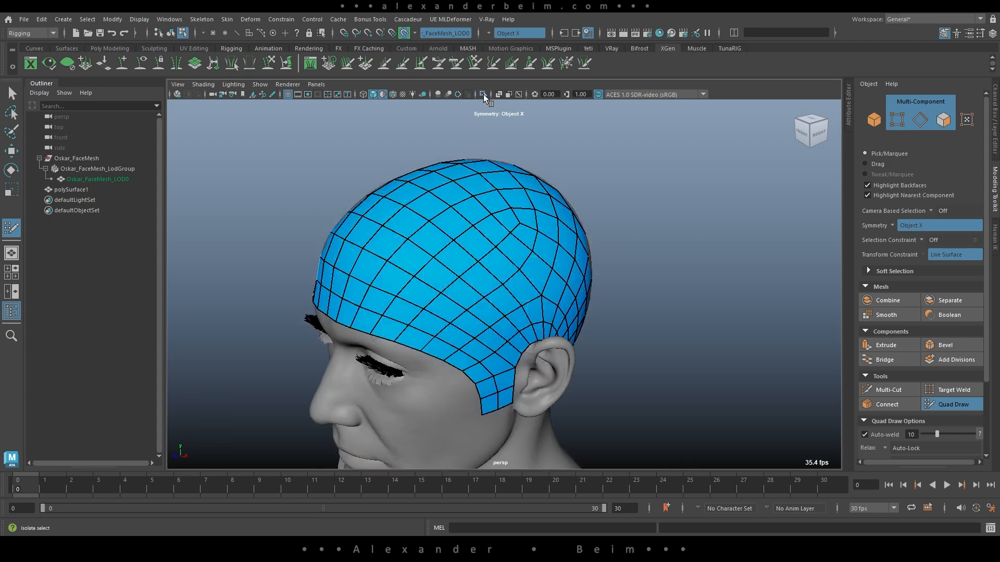
{"action": "left_click_drag", "start_coordinate": [599, 208], "coordinate": [909, 167], "text": "alt"}
{"action": "left_click_drag", "start_coordinate": [525, 337], "coordinate": [527, 344]}
{"action": "left_click_drag", "start_coordinate": [681, 379], "coordinate": [500, 383], "text": "alt"}
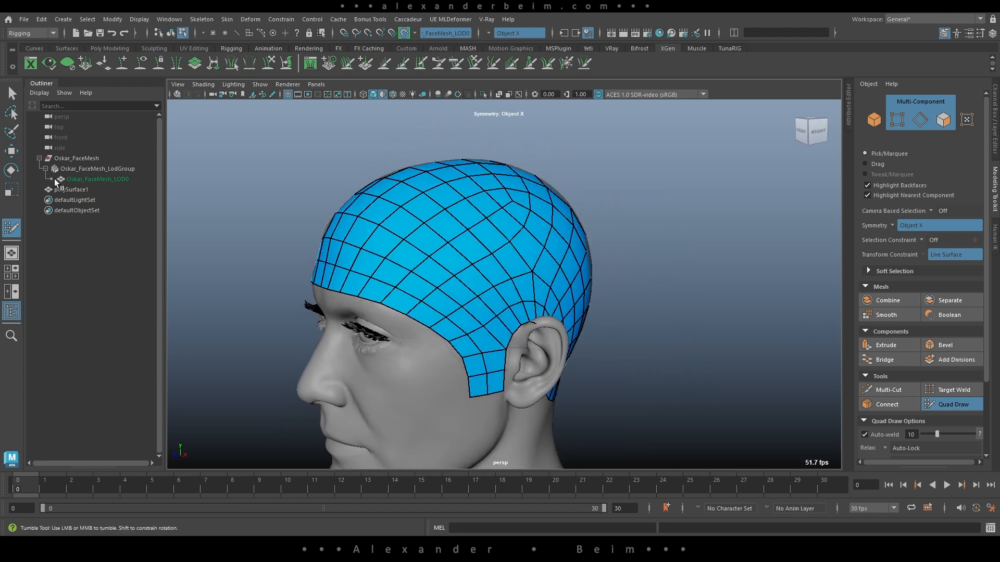
Exit Quad Draw, select polySurface1 and apply Smooth from the Modeling menu set with 1 division
{"action": "left_click", "coordinate": [11, 155]}
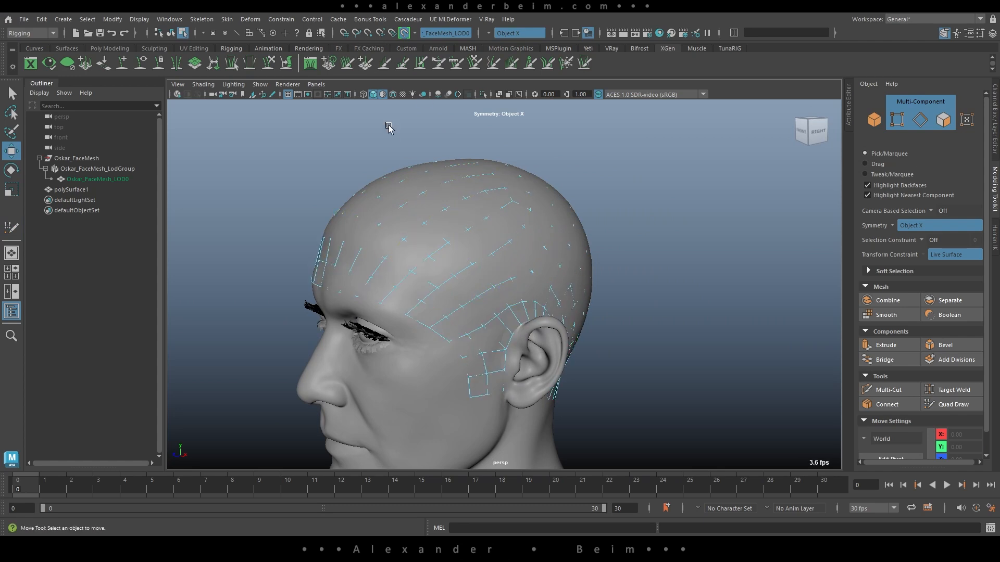
{"action": "left_click", "coordinate": [478, 240]}
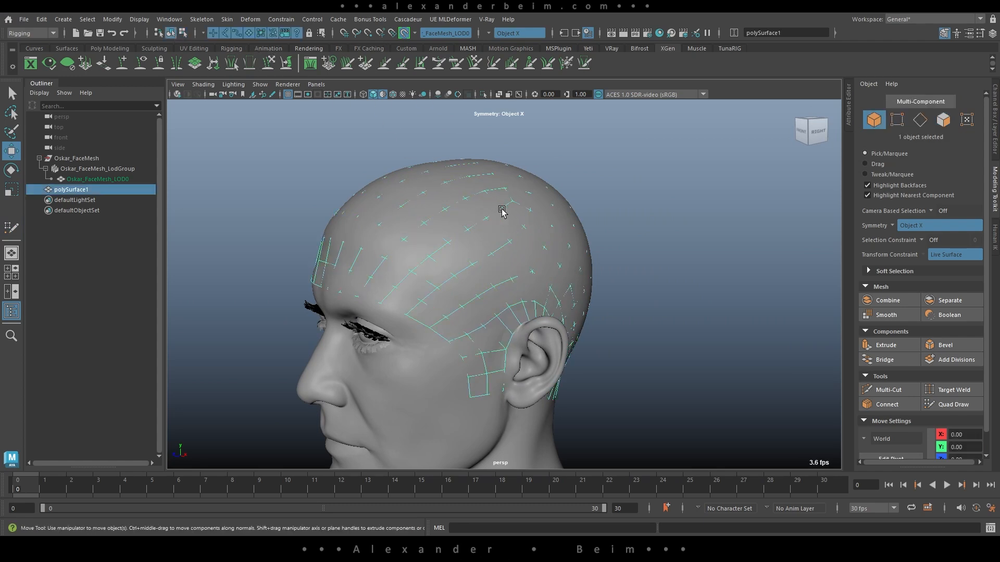
{"action": "left_click", "coordinate": [32, 33]}
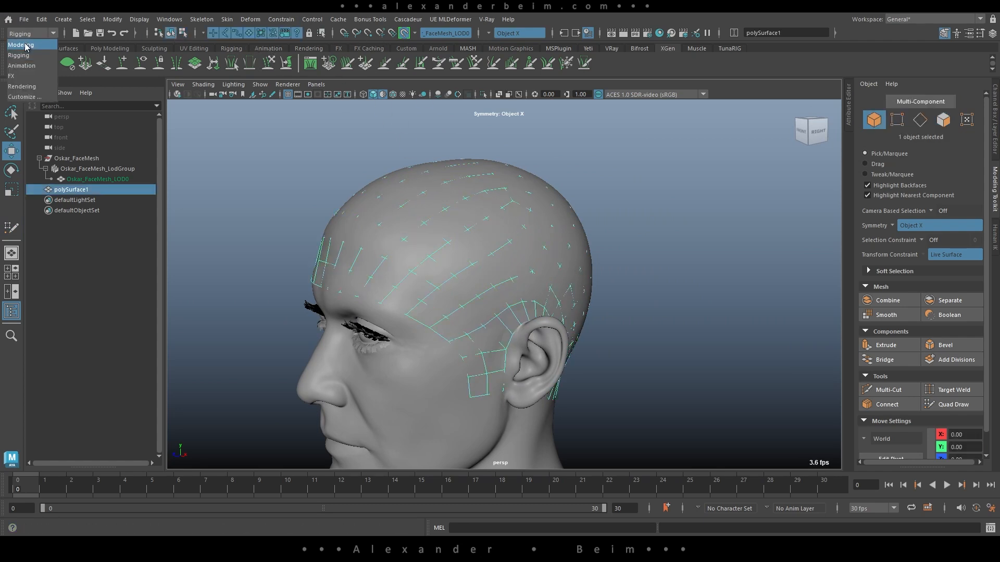
{"action": "left_click", "coordinate": [26, 43]}
{"action": "left_click", "coordinate": [197, 20]}
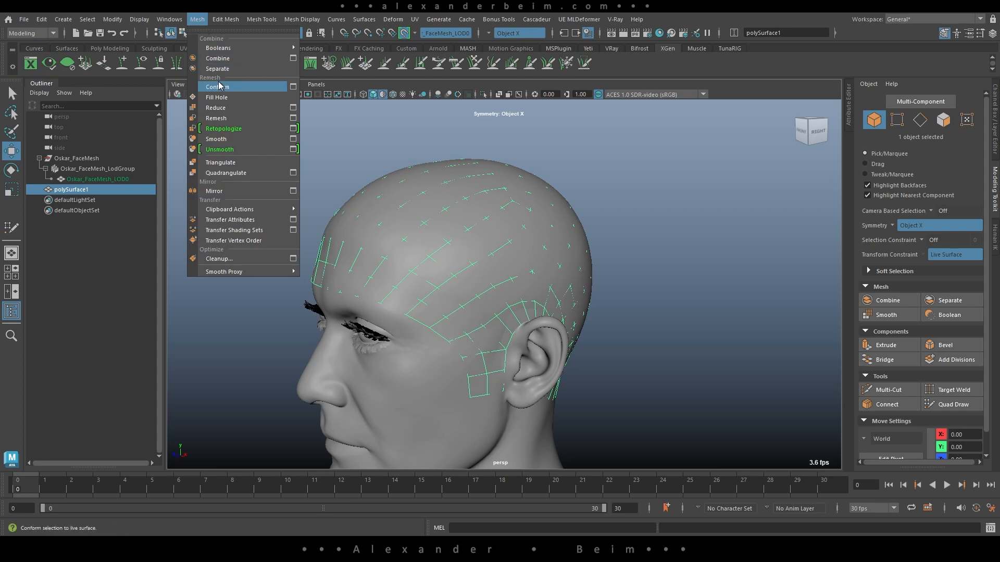
{"action": "left_click", "coordinate": [216, 139]}
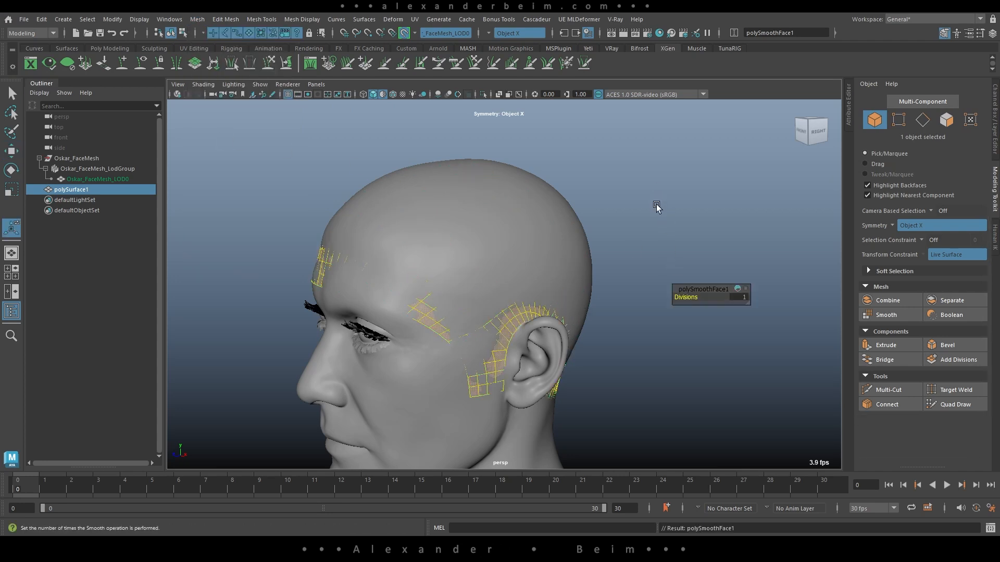
Return to object selection, restart Quad Draw on the denser scalp mesh and relax it onto the head surface
{"action": "left_click", "coordinate": [183, 33]}
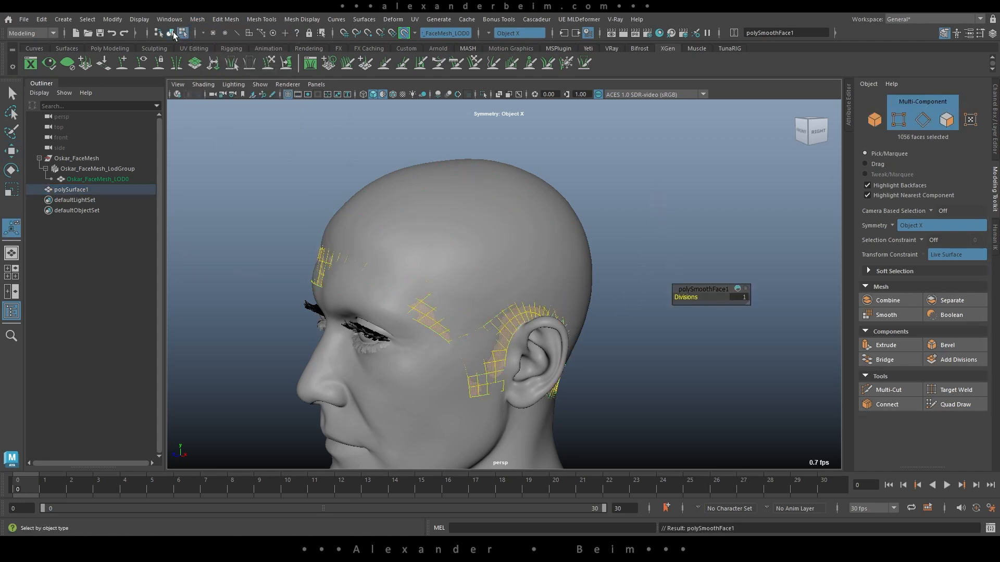
{"action": "left_click", "coordinate": [171, 32]}
{"action": "left_click", "coordinate": [530, 321]}
{"action": "left_click", "coordinate": [529, 321]}
{"action": "left_click_drag", "start_coordinate": [658, 184], "coordinate": [367, 261], "text": "alt"}
{"action": "right_click_drag", "start_coordinate": [516, 226], "coordinate": [496, 504], "text": "shift"}
{"action": "left_click_drag", "start_coordinate": [549, 243], "coordinate": [687, 246], "text": "alt"}
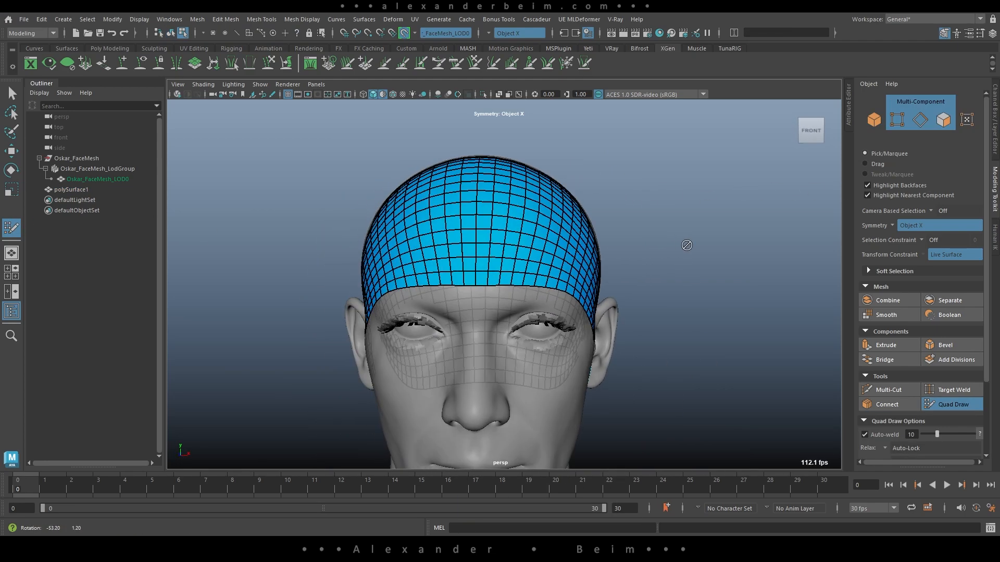
Exit Quad Draw, select polySurface1 in object mode and check its fit around the side and back of the head
{"action": "left_click_drag", "start_coordinate": [719, 327], "coordinate": [743, 335], "text": "alt"}
{"action": "left_click", "coordinate": [16, 155]}
{"action": "right_click_drag", "start_coordinate": [502, 229], "coordinate": [536, 216]}
{"action": "left_click_drag", "start_coordinate": [654, 316], "coordinate": [630, 310], "text": "alt"}
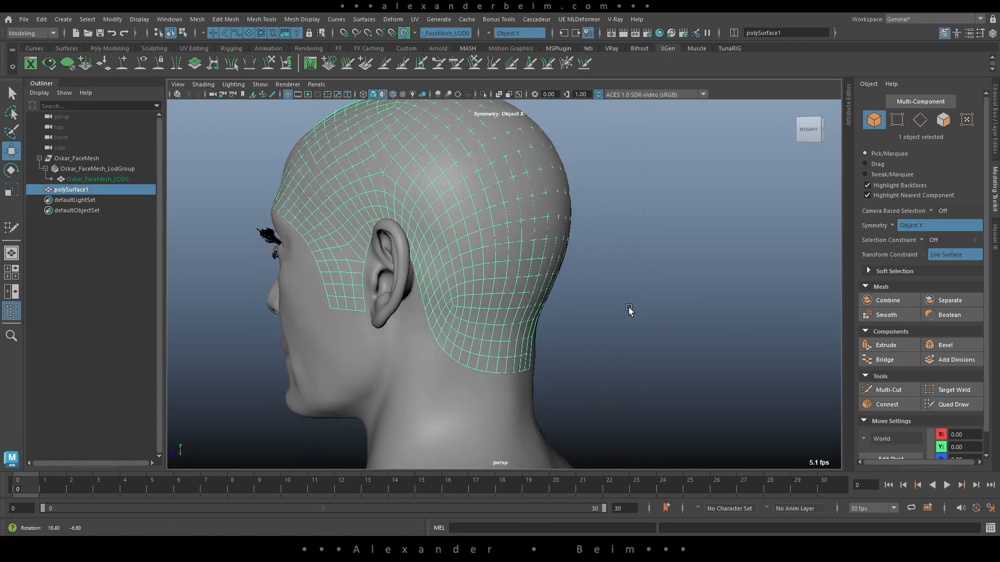
Isolate polySurface1, turn off the live surface, select all its faces and, with isolation off, move them slightly inward along their normals
{"action": "left_click", "coordinate": [482, 94]}
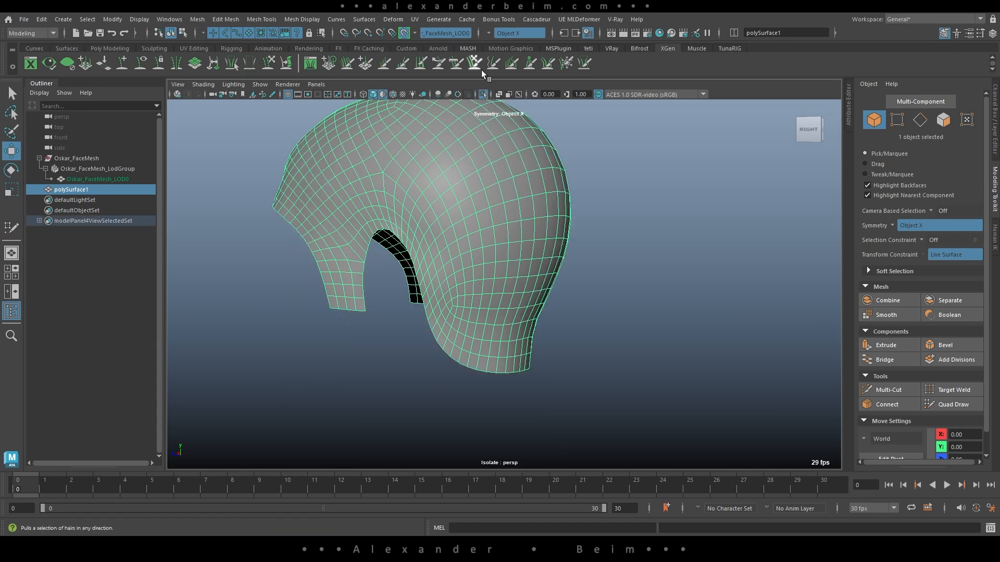
{"action": "left_click", "coordinate": [405, 34]}
{"action": "right_click_drag", "start_coordinate": [477, 157], "coordinate": [478, 179]}
{"action": "left_click", "coordinate": [477, 159]}
{"action": "double_click", "coordinate": [478, 160]}
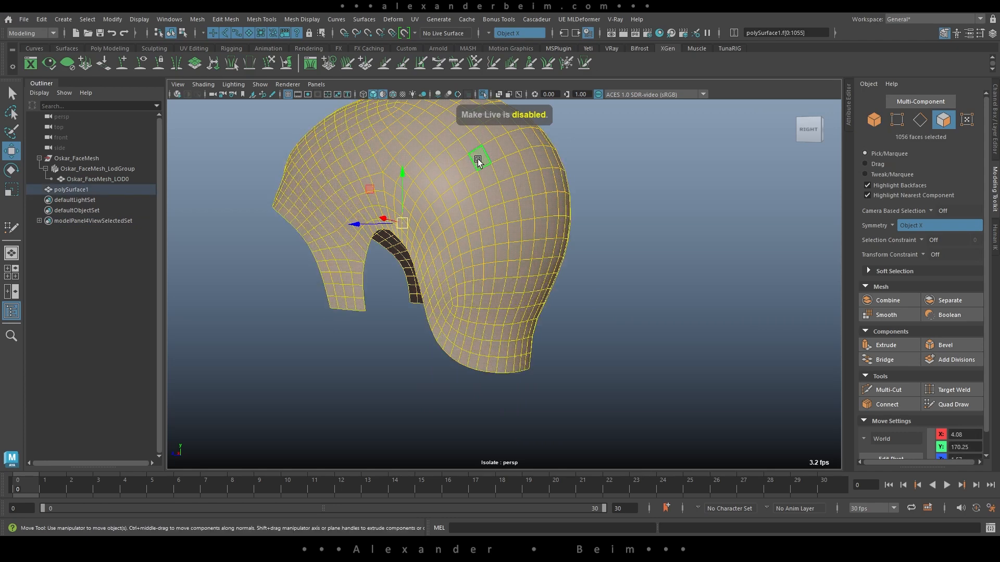
{"action": "left_click", "coordinate": [484, 96]}
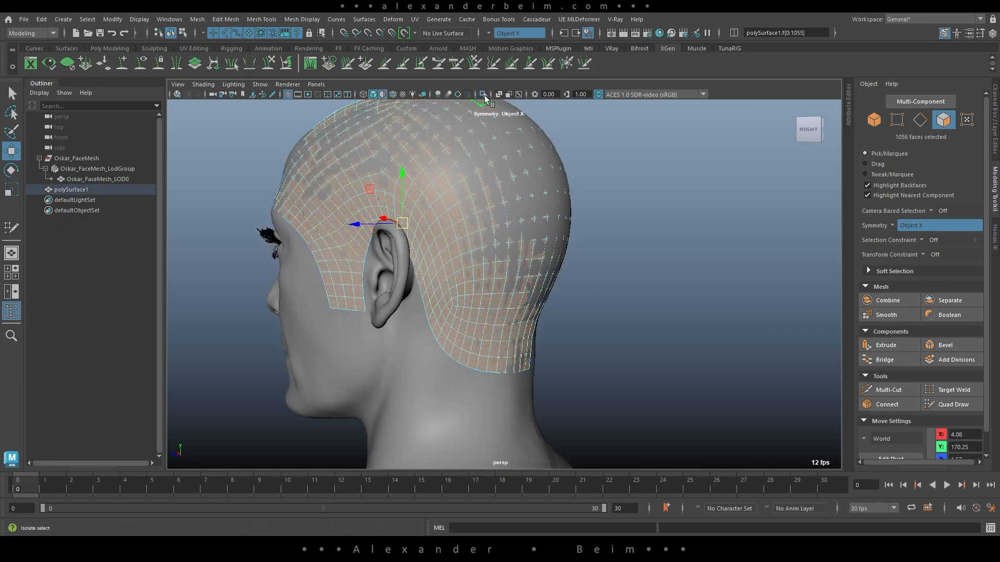
{"action": "middle_click_drag", "start_coordinate": [665, 224], "coordinate": [661, 223], "text": "ctrl"}
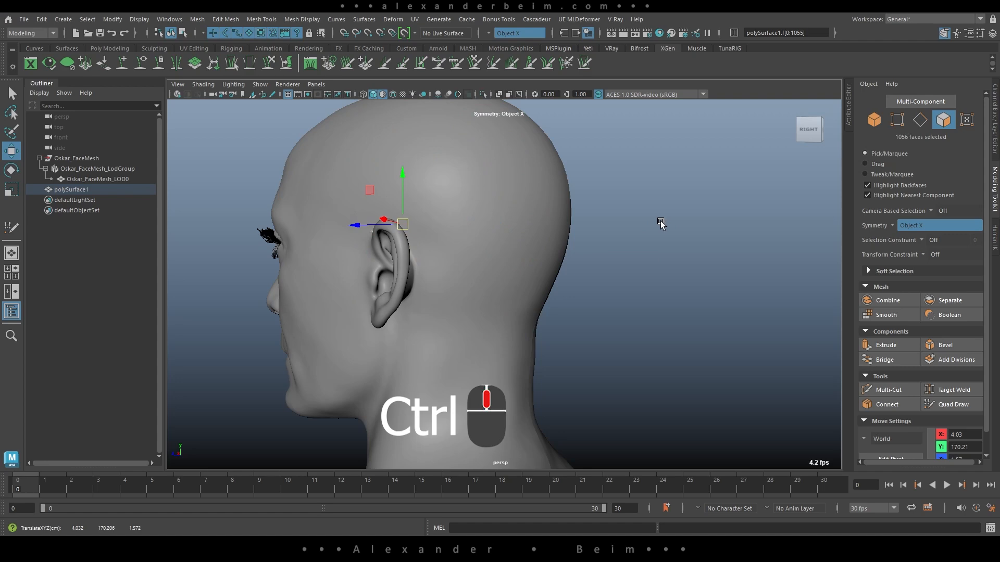
Check the inset scalp mesh under the head surface with X-ray shading, returning to object mode
{"action": "left_click_drag", "start_coordinate": [613, 240], "coordinate": [451, 254], "text": "alt"}
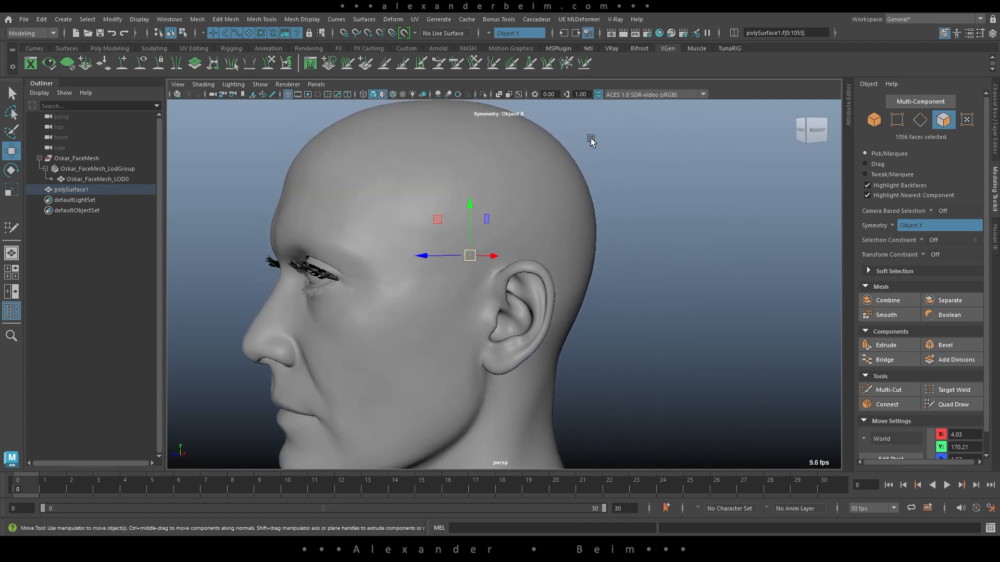
{"action": "left_click", "coordinate": [498, 94]}
{"action": "left_click_drag", "start_coordinate": [563, 198], "coordinate": [616, 216], "text": "alt"}
{"action": "right_click_drag", "start_coordinate": [542, 192], "coordinate": [584, 177]}
{"action": "left_click", "coordinate": [650, 245]}
{"action": "left_click_drag", "start_coordinate": [513, 234], "coordinate": [583, 274], "text": "alt"}
{"action": "left_click", "coordinate": [499, 94]}
Assign Oskar_FaceMesh_LOD0 to a new display layer, set the layer to Reference and hide it
{"action": "left_click", "coordinate": [582, 275]}
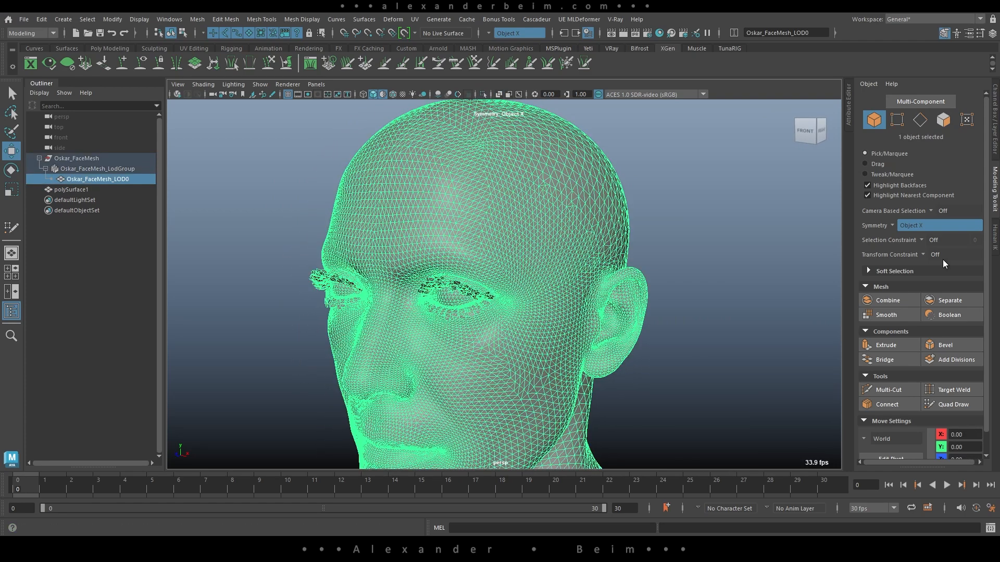
{"action": "left_click", "coordinate": [994, 121]}
{"action": "left_click", "coordinate": [981, 340]}
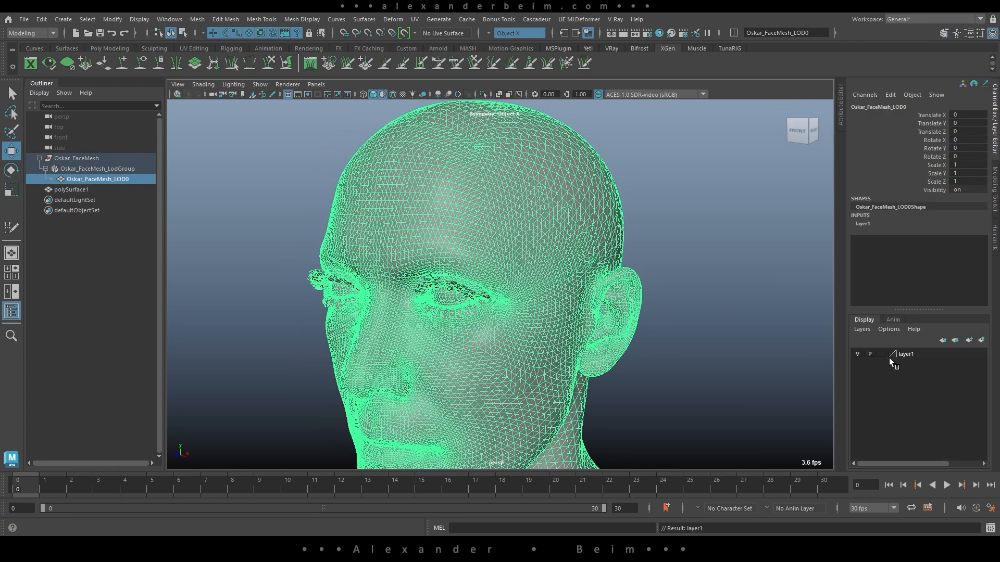
{"action": "left_click", "coordinate": [869, 354]}
{"action": "left_click", "coordinate": [869, 354]}
{"action": "left_click", "coordinate": [736, 286]}
{"action": "left_click", "coordinate": [858, 354]}
Select polySurface1, bring up the UV Editor and apply a planar UV projection to the scalp mesh
{"action": "left_click", "coordinate": [506, 215]}
{"action": "left_click_drag", "start_coordinate": [505, 215], "coordinate": [507, 249], "text": "alt"}
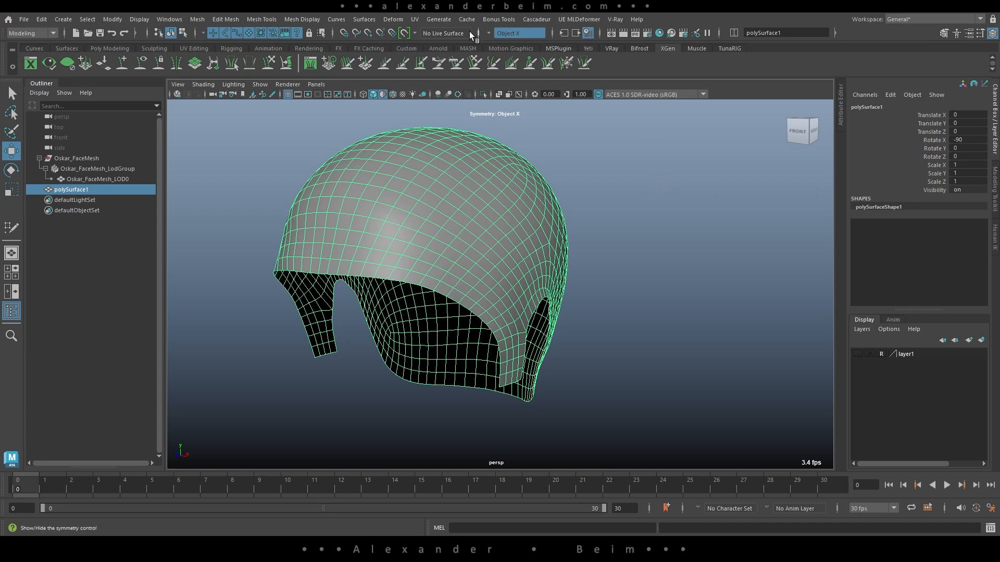
{"action": "left_click", "coordinate": [415, 19]}
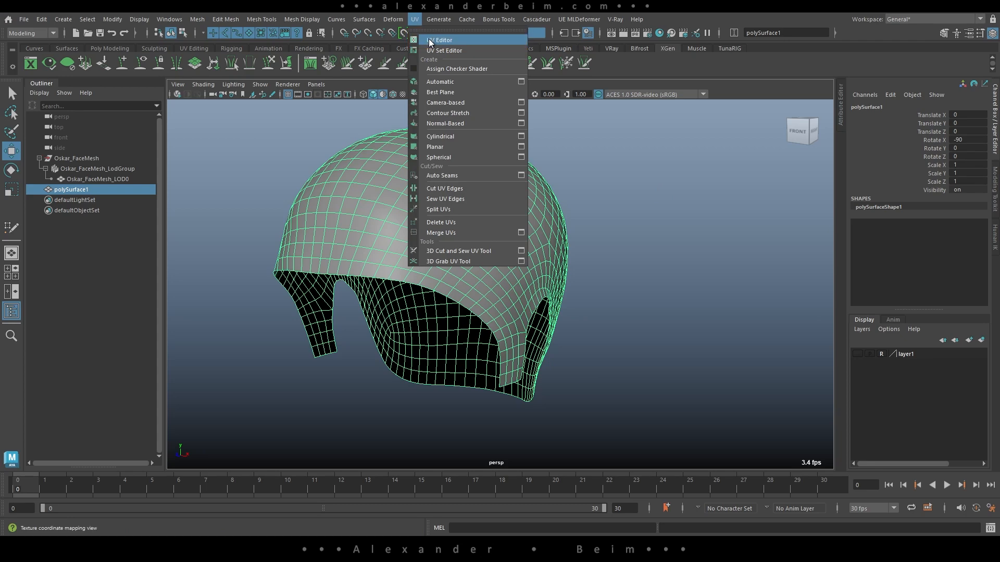
{"action": "left_click", "coordinate": [429, 38]}
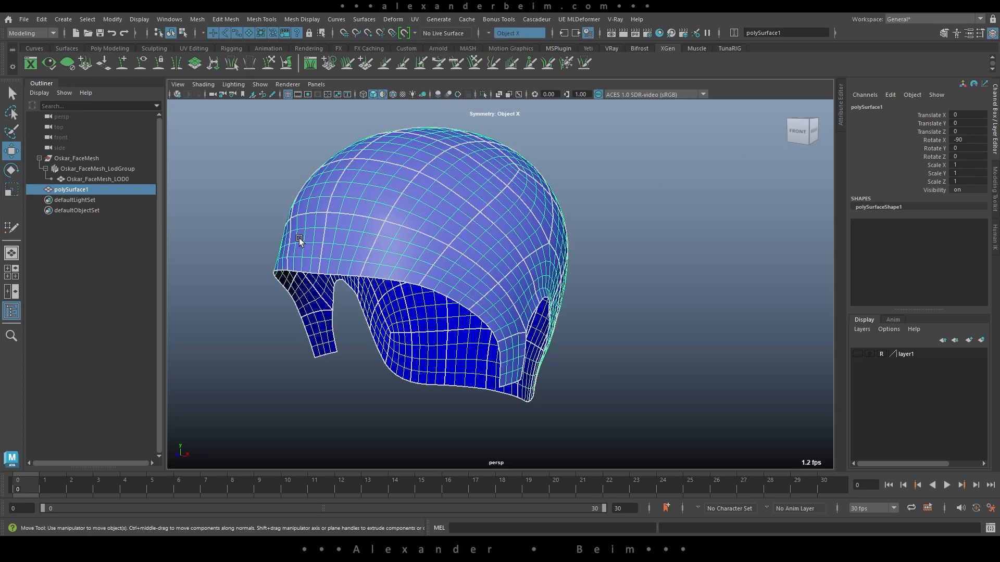
{"action": "right_click_drag", "start_coordinate": [440, 196], "coordinate": [538, 348], "text": "shift"}
{"action": "right_click_drag", "start_coordinate": [503, 210], "coordinate": [548, 191]}
{"action": "left_click", "coordinate": [645, 188]}
{"action": "left_click_drag", "start_coordinate": [620, 247], "coordinate": [589, 247], "text": "alt"}
{"action": "left_click", "coordinate": [381, 212]}
Arrange the UV Editor over the viewport, select all of the scalp's UVs and unfold them
{"action": "left_click_drag", "start_coordinate": [0, 45], "coordinate": [735, 49]}
{"action": "right_click_drag", "start_coordinate": [704, 249], "coordinate": [211, 245], "text": "alt"}
{"action": "left_click_drag", "start_coordinate": [26, 41], "coordinate": [494, 167]}
{"action": "left_click_drag", "start_coordinate": [811, 176], "coordinate": [522, 87]}
{"action": "right_click_drag", "start_coordinate": [449, 261], "coordinate": [502, 256]}
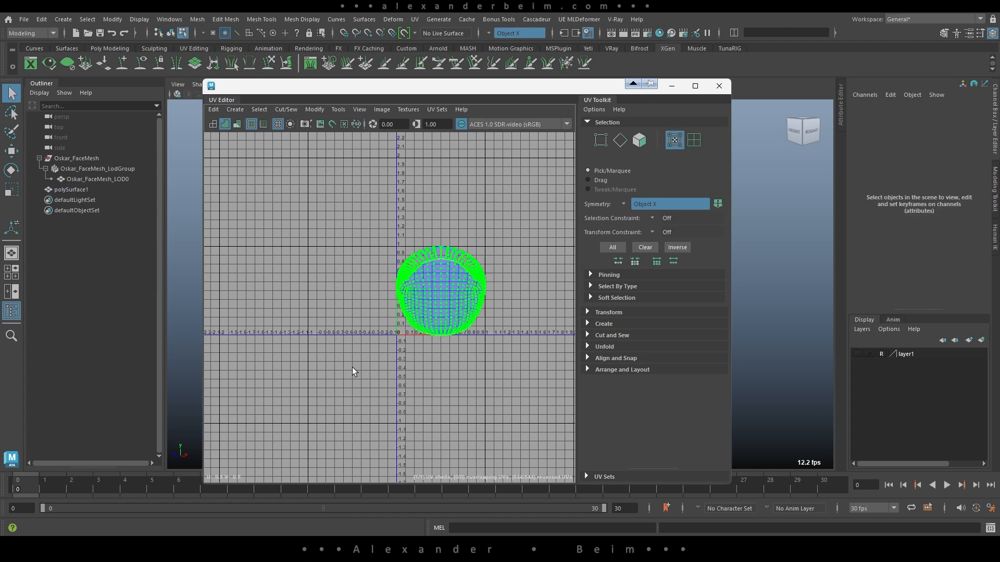
{"action": "left_click_drag", "start_coordinate": [338, 367], "coordinate": [513, 229]}
{"action": "right_click_drag", "start_coordinate": [444, 280], "coordinate": [340, 280], "text": "shift"}
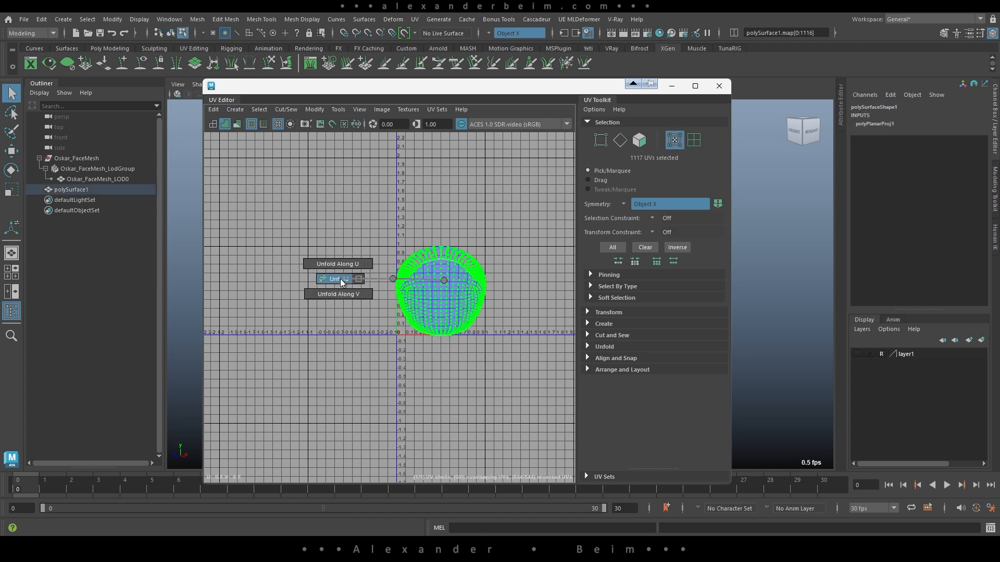
{"action": "right_click_drag", "start_coordinate": [342, 281], "coordinate": [342, 281], "text": "shift"}
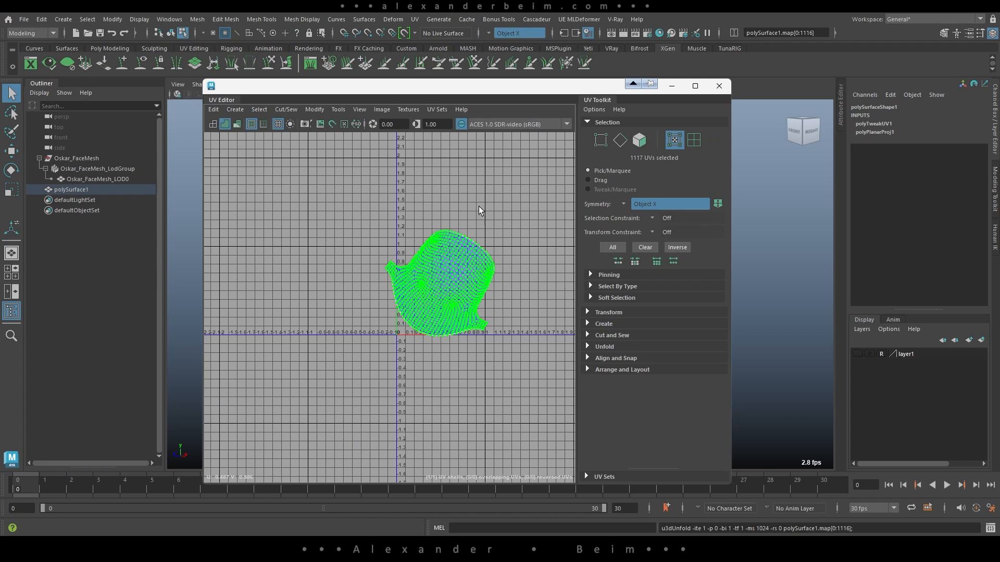
Rotate the unfolded scalp UV shell until it stands upright and symmetrical about the vertical axis
{"action": "right_click_drag", "start_coordinate": [388, 250], "coordinate": [529, 305], "text": "alt"}
{"action": "middle_click_drag", "start_coordinate": [530, 304], "coordinate": [394, 262], "text": "alt"}
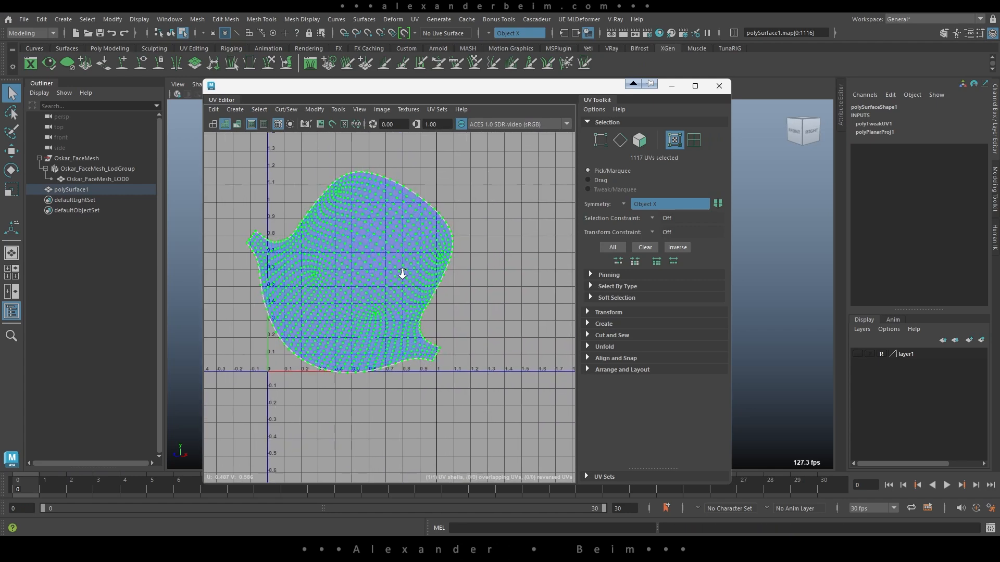
{"action": "right_click_drag", "start_coordinate": [395, 262], "coordinate": [406, 279], "text": "alt"}
{"action": "middle_click_drag", "start_coordinate": [407, 279], "coordinate": [459, 284], "text": "alt"}
{"action": "key", "text": "w"}
{"action": "key", "text": "e"}
{"action": "left_click_drag", "start_coordinate": [458, 306], "coordinate": [466, 266]}
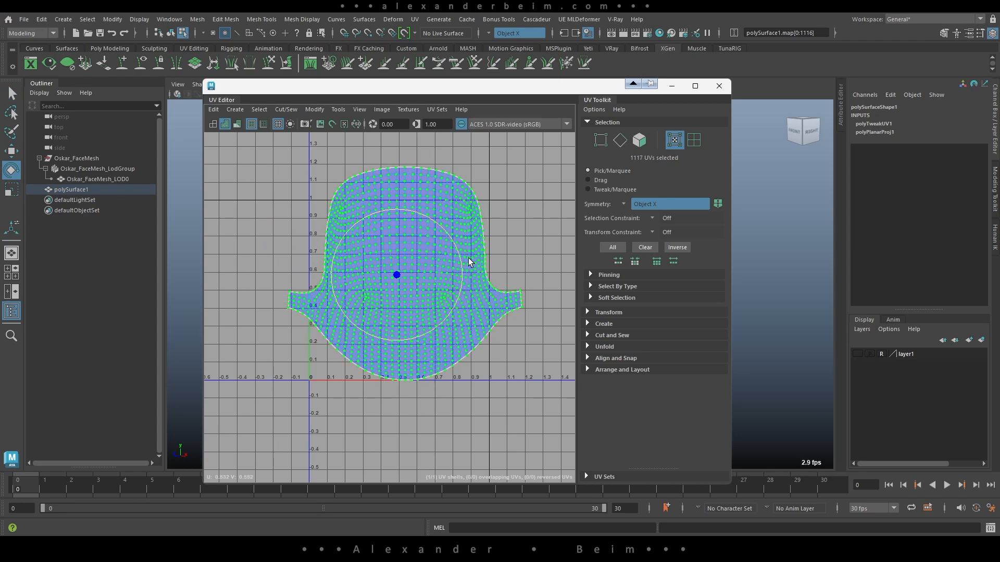
Normalize the scalp UVs to the 0–1 space and unfold them again
{"action": "key", "text": "w"}
{"action": "right_click_drag", "start_coordinate": [456, 206], "coordinate": [411, 194], "text": "shift"}
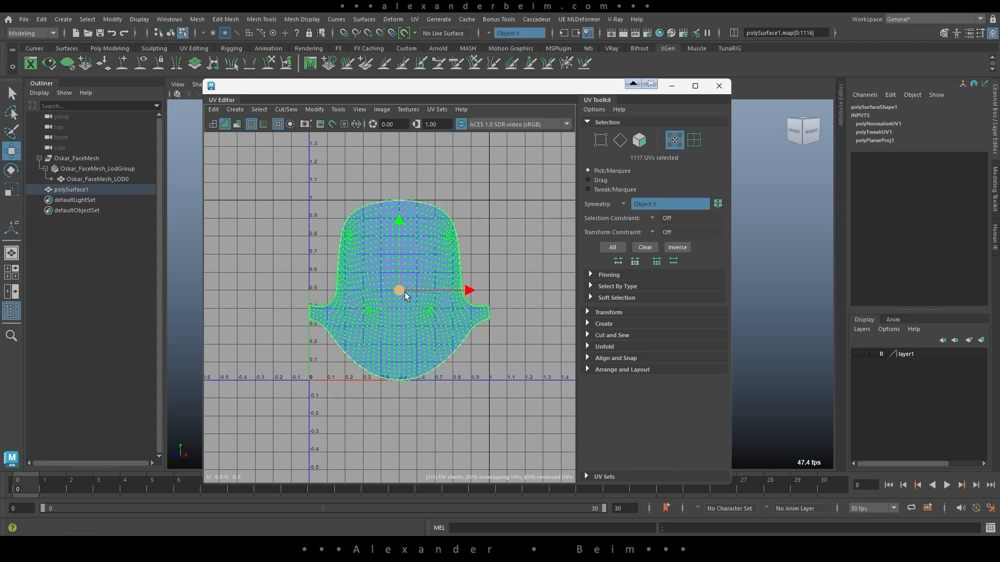
{"action": "scroll", "coordinate": [401, 302], "scroll_direction": "up", "scroll_amount": 5}
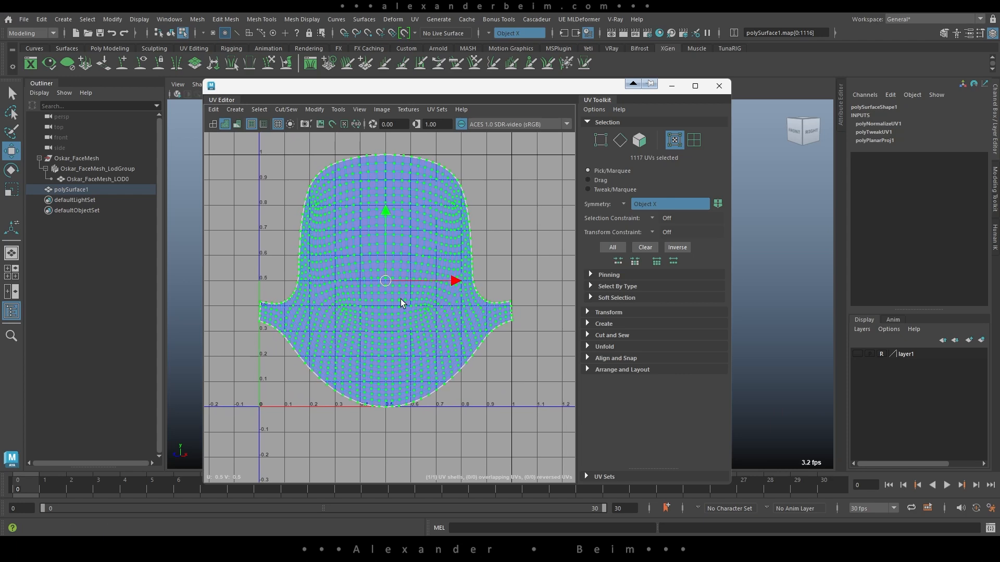
{"action": "right_click_drag", "start_coordinate": [406, 250], "coordinate": [351, 247], "text": "shift"}
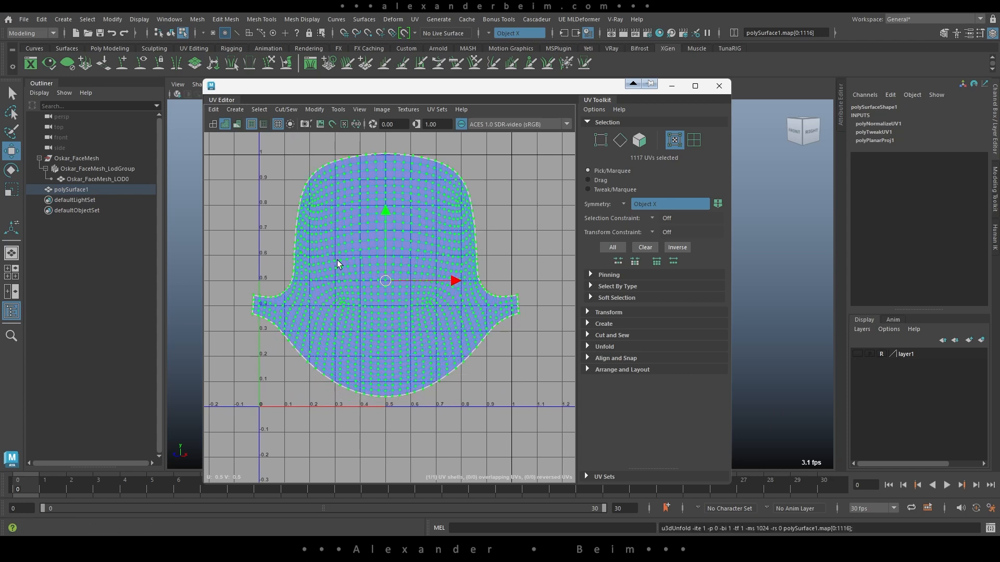
Scale the UV shell down slightly and move it vertically so it fits inside the 0–1 tile
{"action": "key", "text": "r"}
{"action": "left_click_drag", "start_coordinate": [390, 276], "coordinate": [387, 285]}
{"action": "key", "text": "w"}
{"action": "left_click_drag", "start_coordinate": [386, 214], "coordinate": [389, 221]}
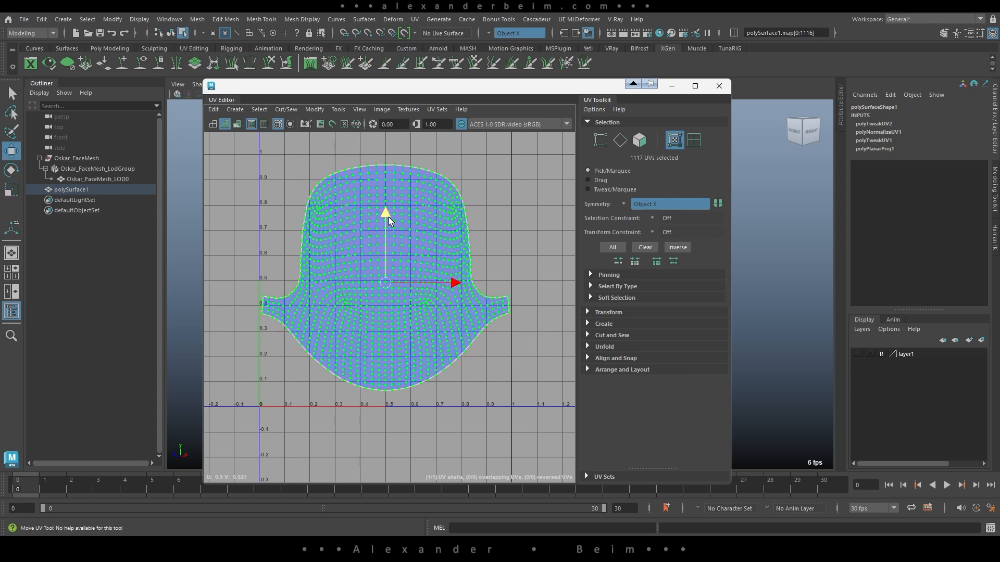
Close the UV Editor, select polySurface1 in object mode, delete its construction history and save the scene
{"action": "left_click", "coordinate": [719, 86]}
{"action": "right_click_drag", "start_coordinate": [436, 189], "coordinate": [490, 159]}
{"action": "left_click", "coordinate": [477, 214]}
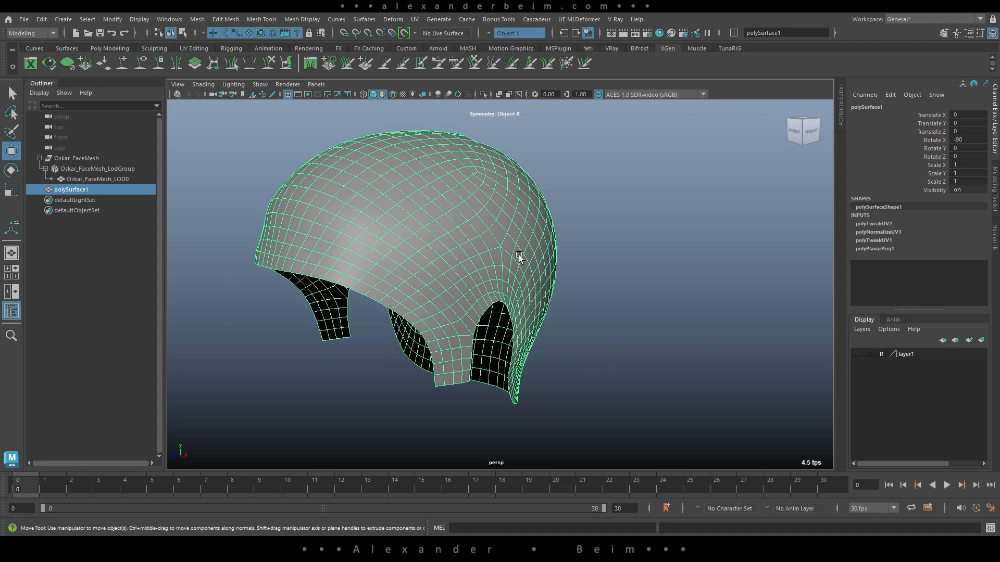
{"action": "key", "text": "alt+shift+d"}
{"action": "key", "text": "ctrl+s"}
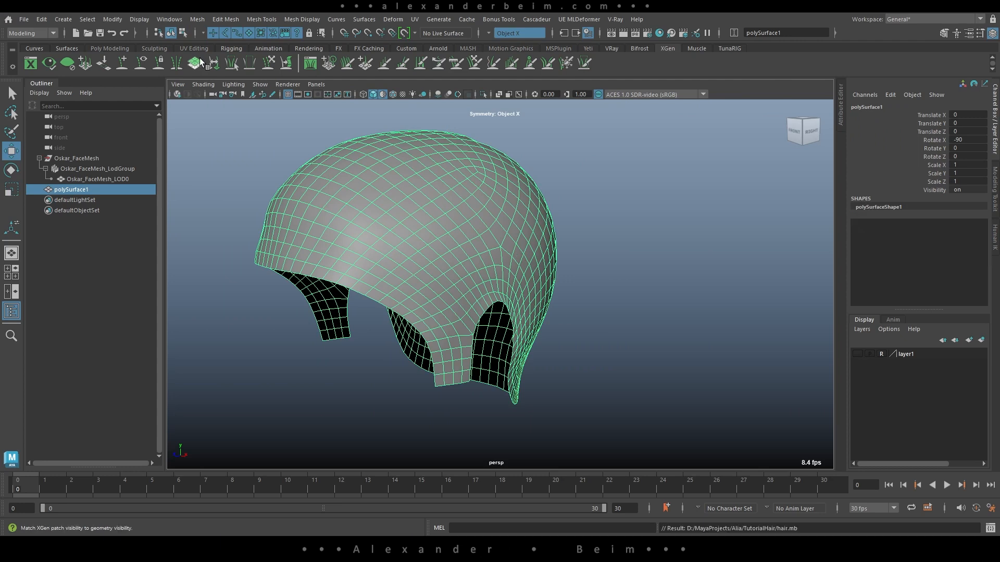
Search the Plug-in Manager for xgen to check its load options, and inspect the Generate commands for XGen entries
{"action": "left_click", "coordinate": [171, 21]}
{"action": "mouse_move", "coordinate": [221, 131]}
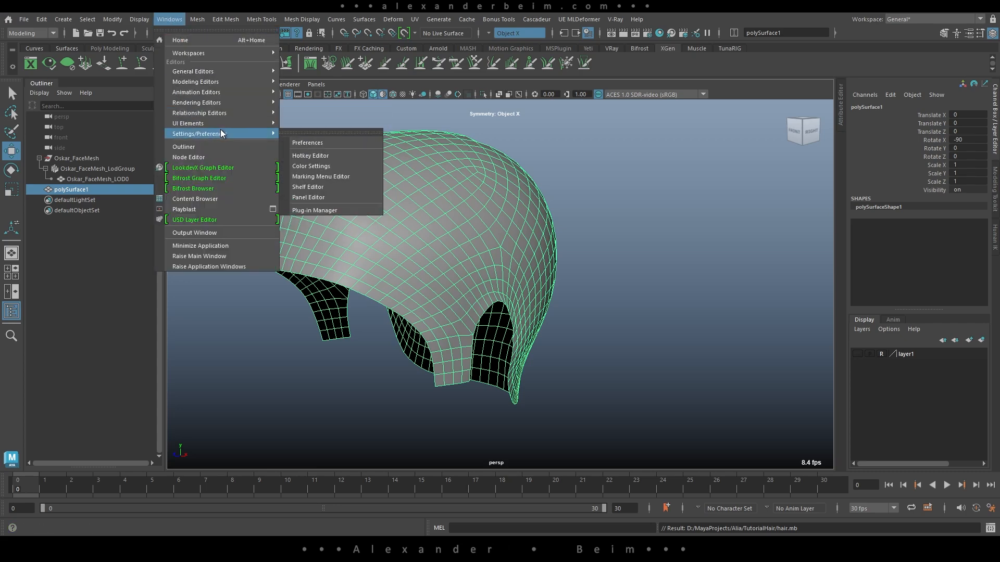
{"action": "left_click", "coordinate": [333, 212]}
{"action": "left_click", "coordinate": [359, 126]}
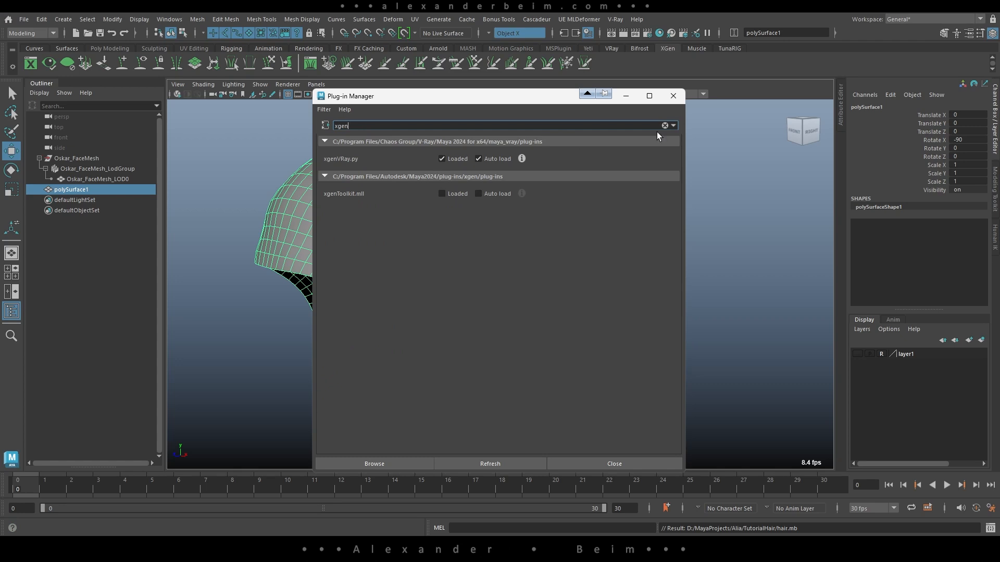
{"action": "left_click", "coordinate": [673, 96]}
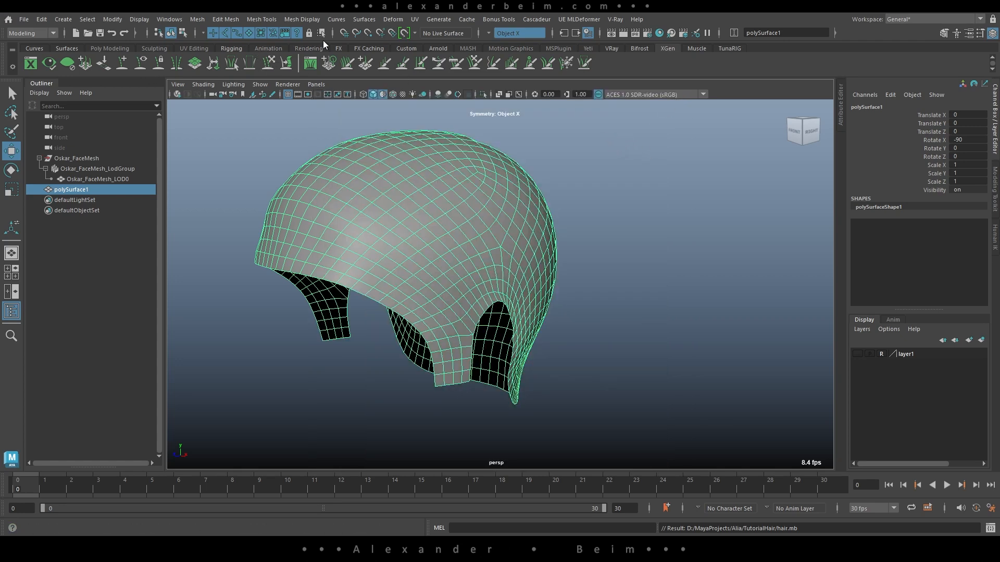
{"action": "left_click", "coordinate": [443, 21]}
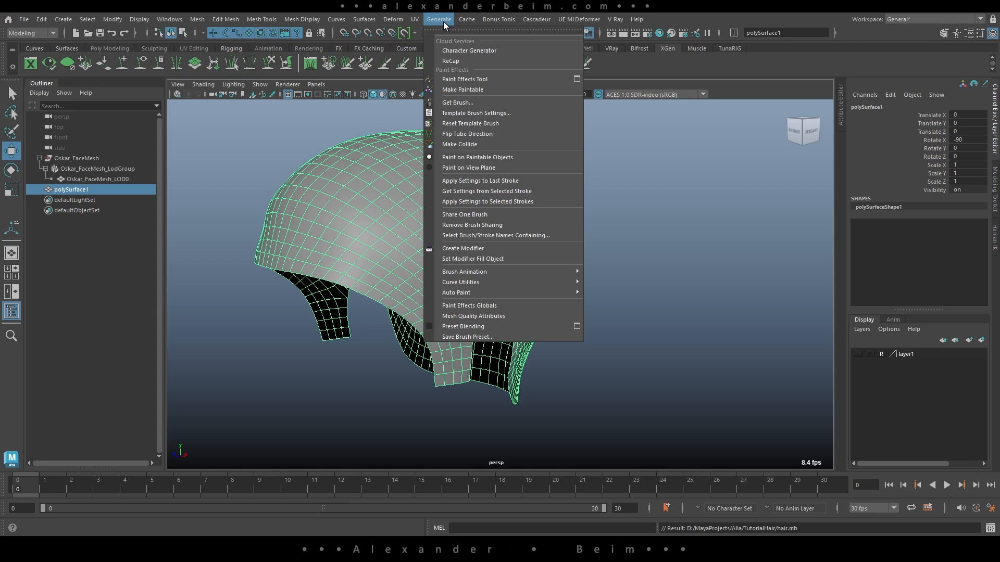
{"action": "left_click", "coordinate": [628, 59]}
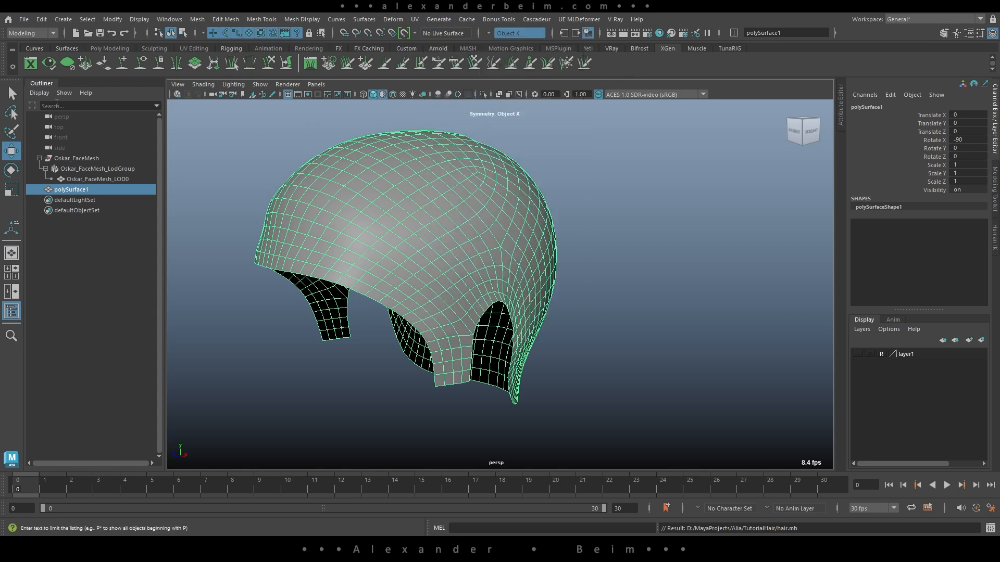
Open the Interactive Groom Editor and create groom splines named description1 on polySurface1 with density 10, length 10, width scale 0.1 and CV count 5
{"action": "mouse_move", "coordinate": [437, 249]}
{"action": "left_mouse_down", "text": "alt"}
{"action": "mouse_move", "coordinate": [339, 220]}
{"action": "mouse_move", "coordinate": [446, 253]}
{"action": "mouse_move", "coordinate": [439, 248]}
{"action": "left_mouse_up", "text": "alt"}
{"action": "left_click", "coordinate": [438, 19]}
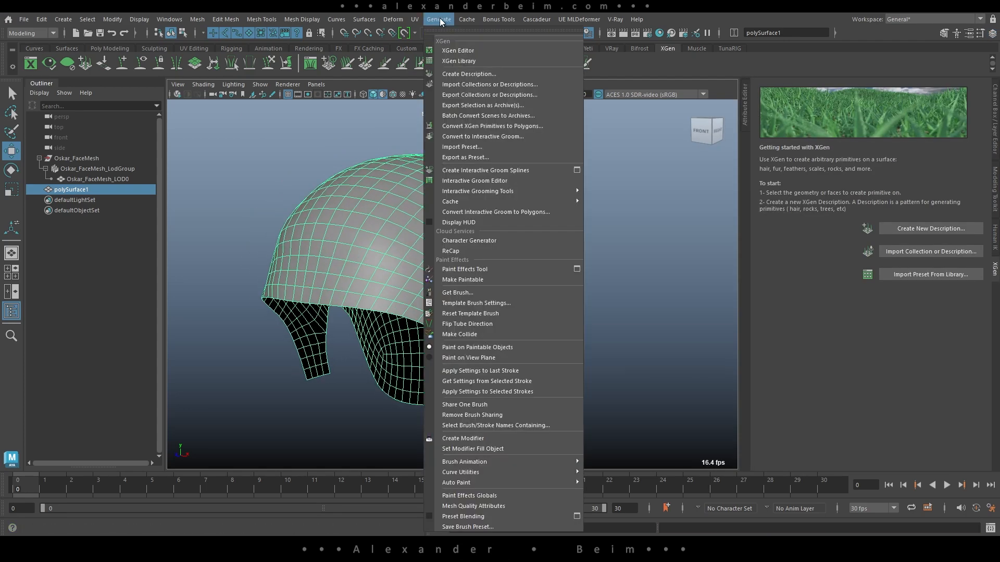
{"action": "left_click", "coordinate": [499, 182]}
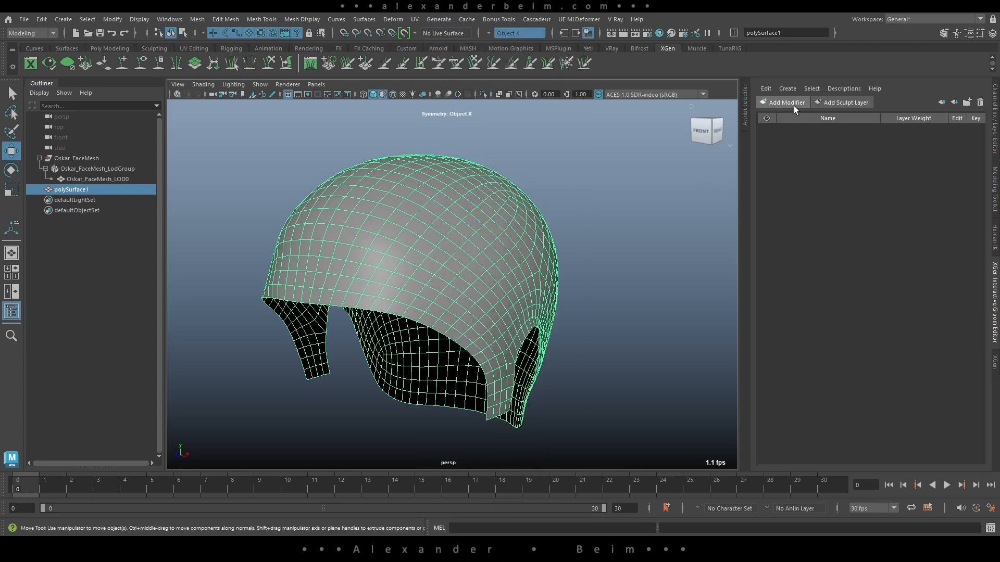
{"action": "left_click", "coordinate": [788, 89]}
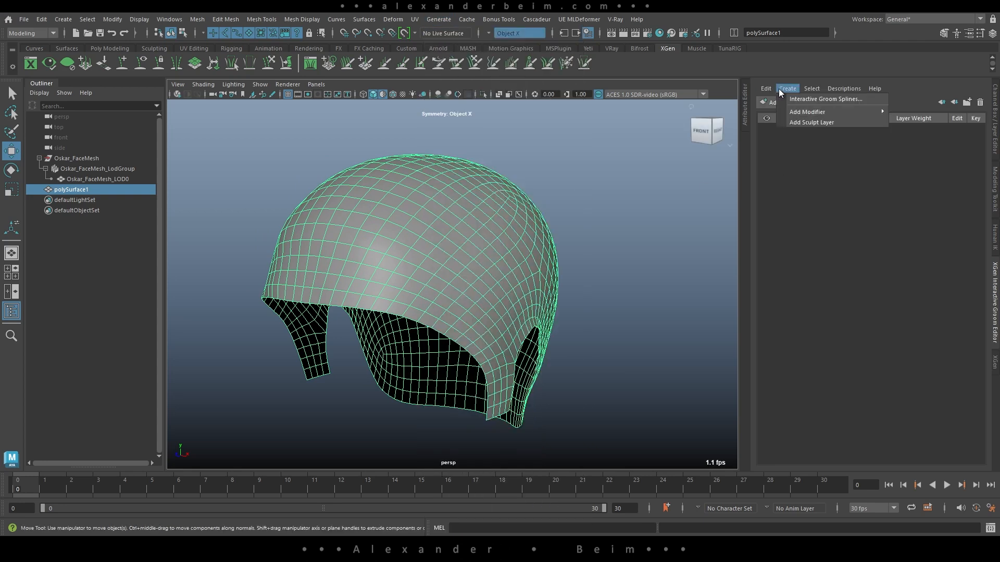
{"action": "left_click", "coordinate": [805, 98]}
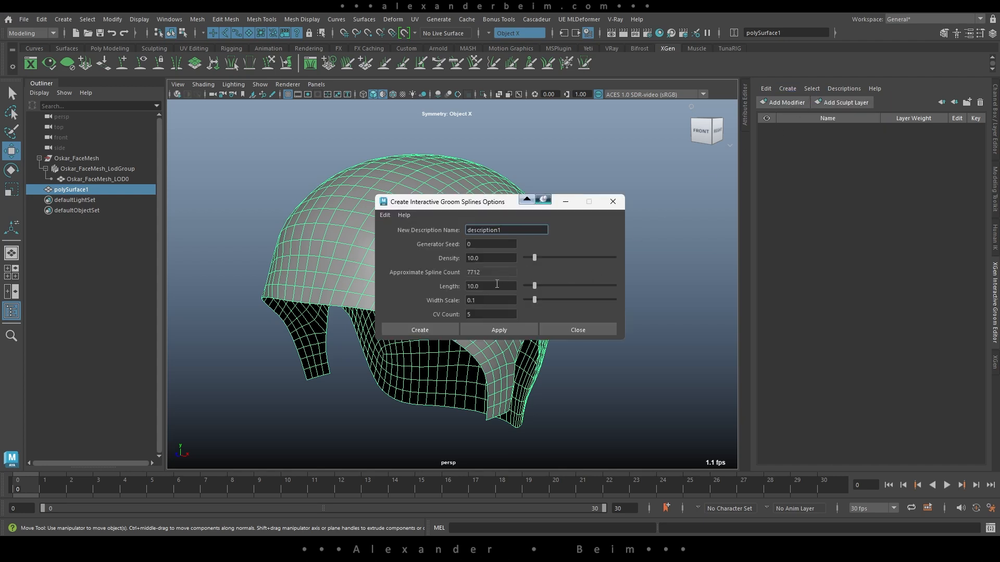
{"action": "left_click", "coordinate": [443, 328]}
Turn off the viewport's default material so the hair shows its own color, and expand description1's modifiers in the groom editor
{"action": "left_click_drag", "start_coordinate": [528, 336], "coordinate": [482, 291], "text": "alt"}
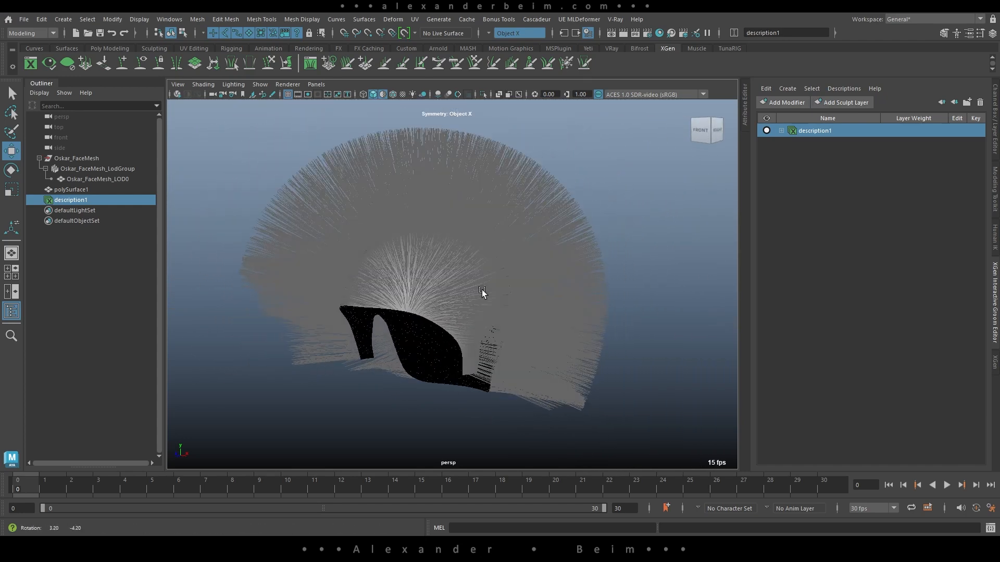
{"action": "left_click", "coordinate": [385, 95]}
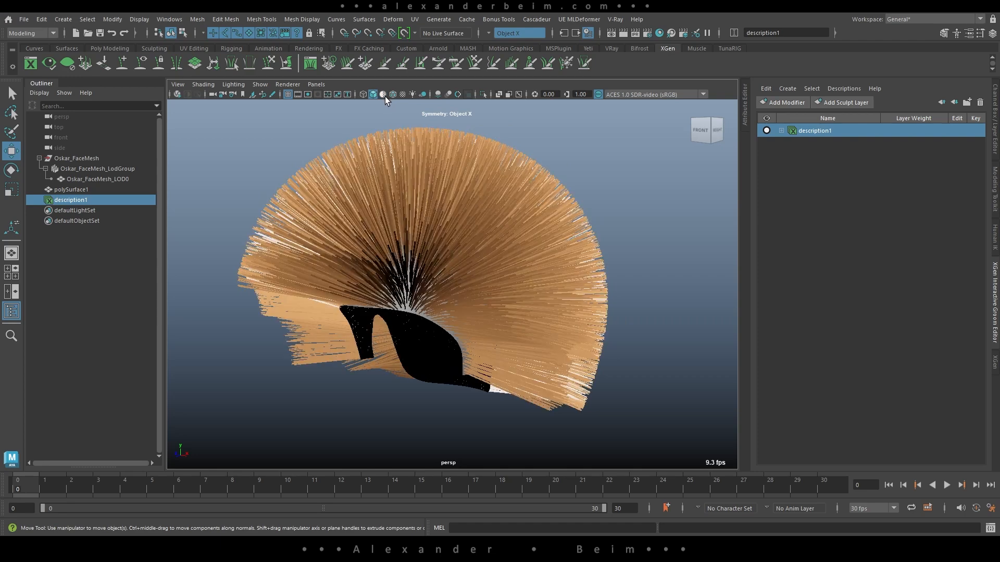
{"action": "left_click", "coordinate": [781, 131]}
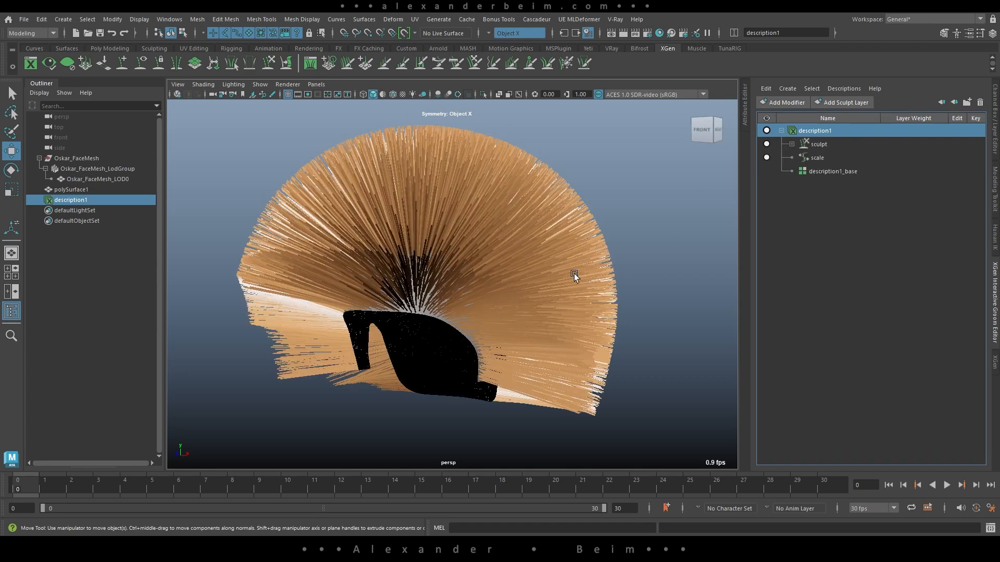
{"action": "left_click_drag", "start_coordinate": [576, 265], "coordinate": [556, 269], "text": "alt"}
Set description1's width scale to 0.05 and taper its width ramp to zero at the tip with a full-width point at position 0.971
{"action": "left_click", "coordinate": [750, 121]}
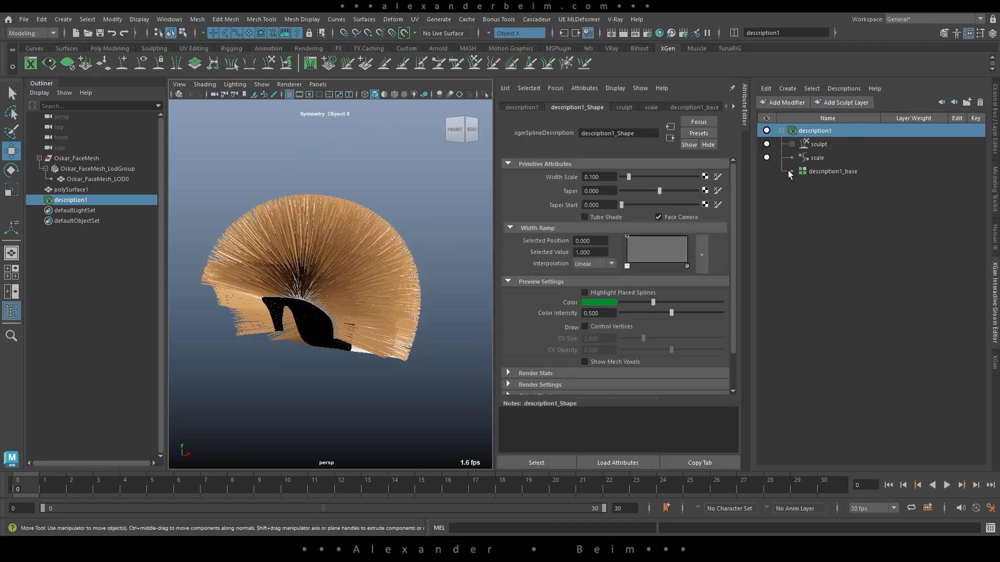
{"action": "left_click_drag", "start_coordinate": [615, 179], "coordinate": [611, 178], "text": "ctrl"}
{"action": "left_click", "coordinate": [701, 254]}
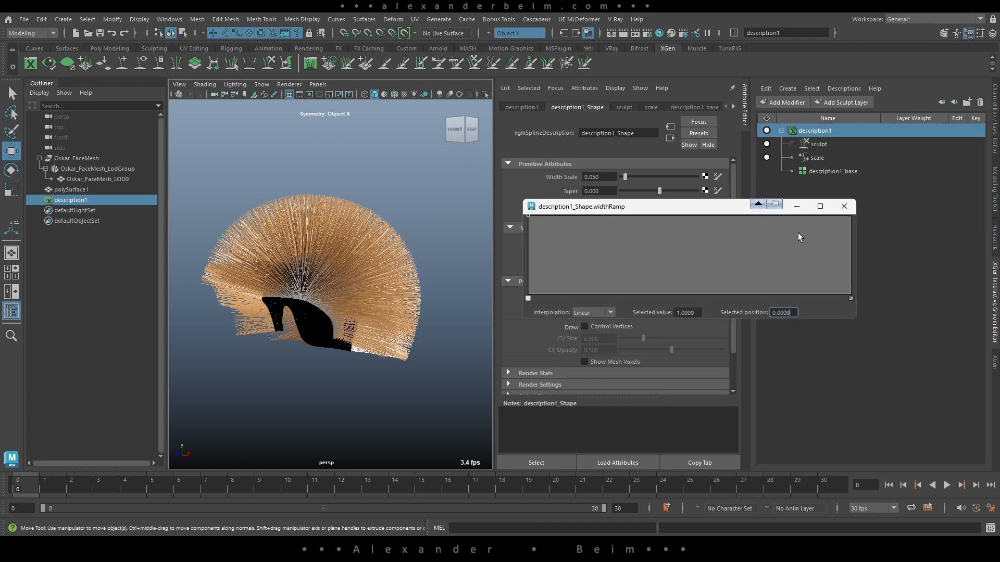
{"action": "left_click", "coordinate": [797, 219]}
{"action": "left_click_drag", "start_coordinate": [798, 218], "coordinate": [841, 207]}
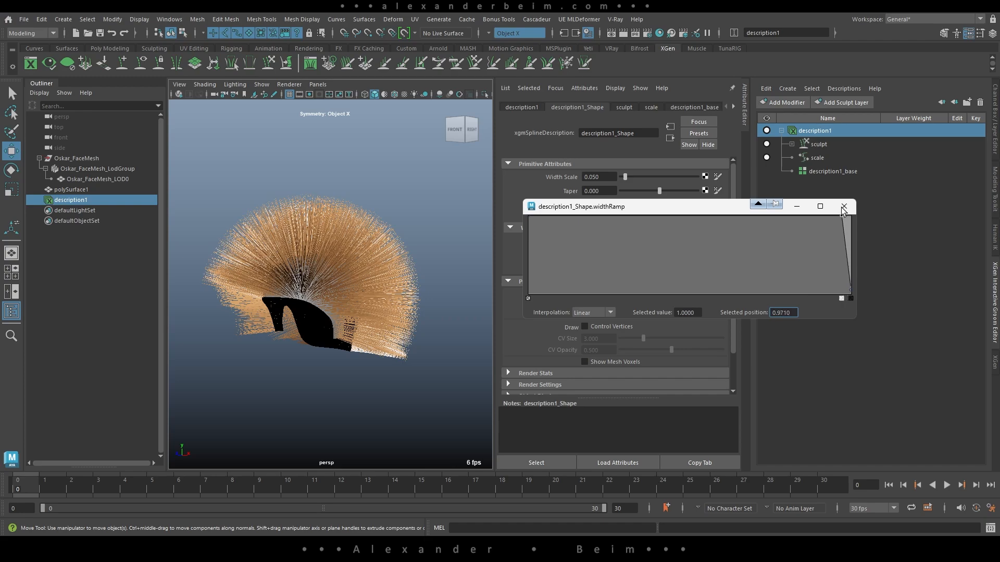
{"action": "left_click", "coordinate": [843, 207]}
{"action": "left_click_drag", "start_coordinate": [333, 294], "coordinate": [404, 262], "text": "alt"}
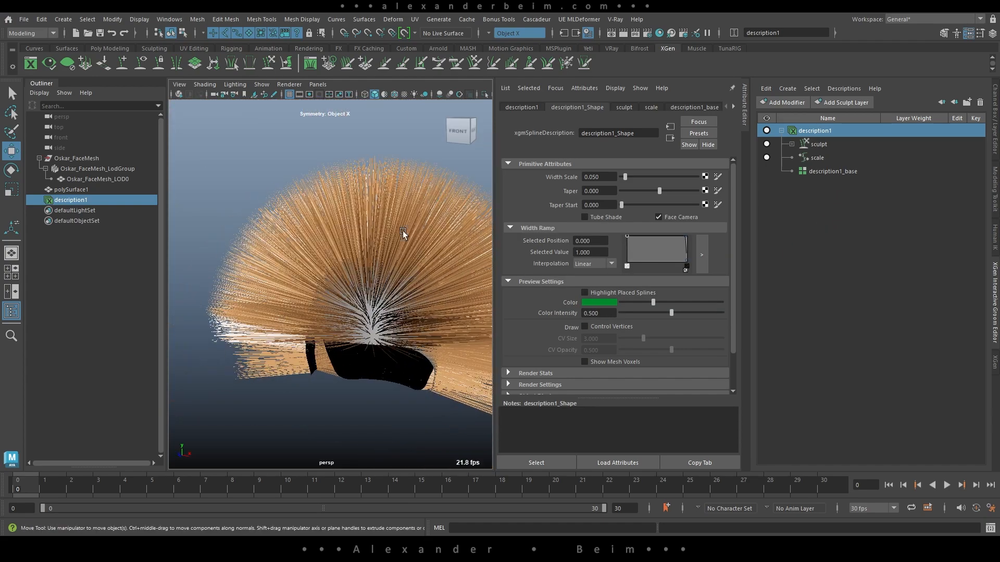
Turn on viewport anti-aliasing and slightly raise the tip point of description1's width ramp
{"action": "left_click", "coordinate": [459, 95]}
{"action": "left_click_drag", "start_coordinate": [400, 214], "coordinate": [367, 223], "text": "alt"}
{"action": "left_click", "coordinate": [702, 254]}
{"action": "left_click_drag", "start_coordinate": [850, 290], "coordinate": [854, 282]}
{"action": "left_click", "coordinate": [843, 206]}
{"action": "left_click_drag", "start_coordinate": [395, 232], "coordinate": [371, 217], "text": "alt"}
Add a Guide modifier with a new input guide to description1 and enable editing of that guide's Sculpt Layer 1
{"action": "left_click", "coordinate": [784, 104]}
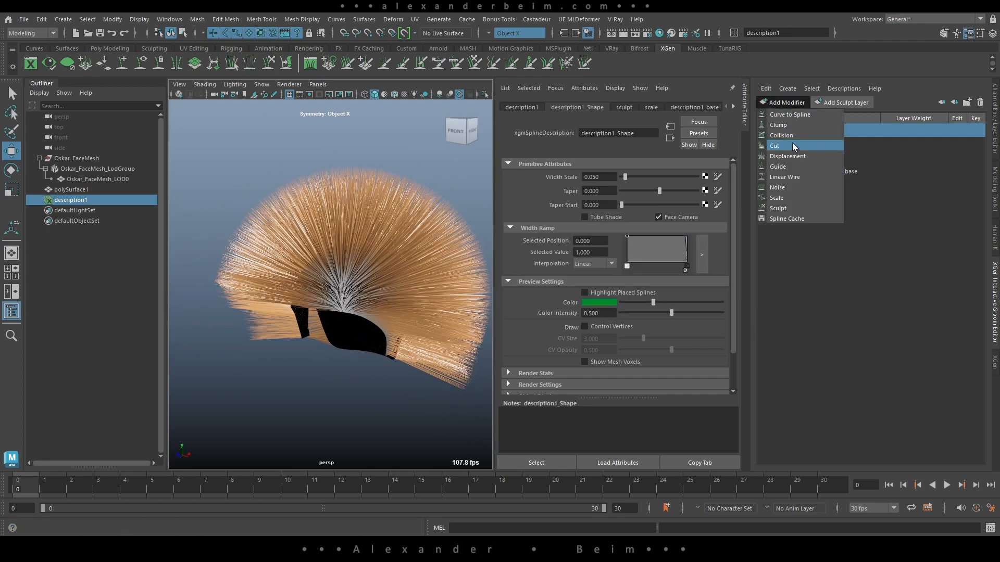
{"action": "left_click", "coordinate": [786, 165]}
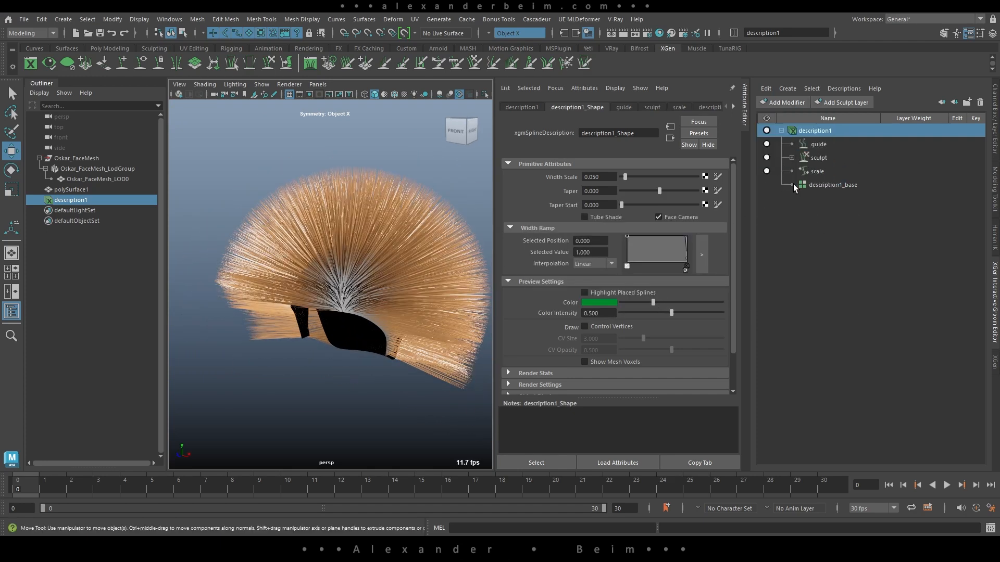
{"action": "left_click", "coordinate": [816, 145]}
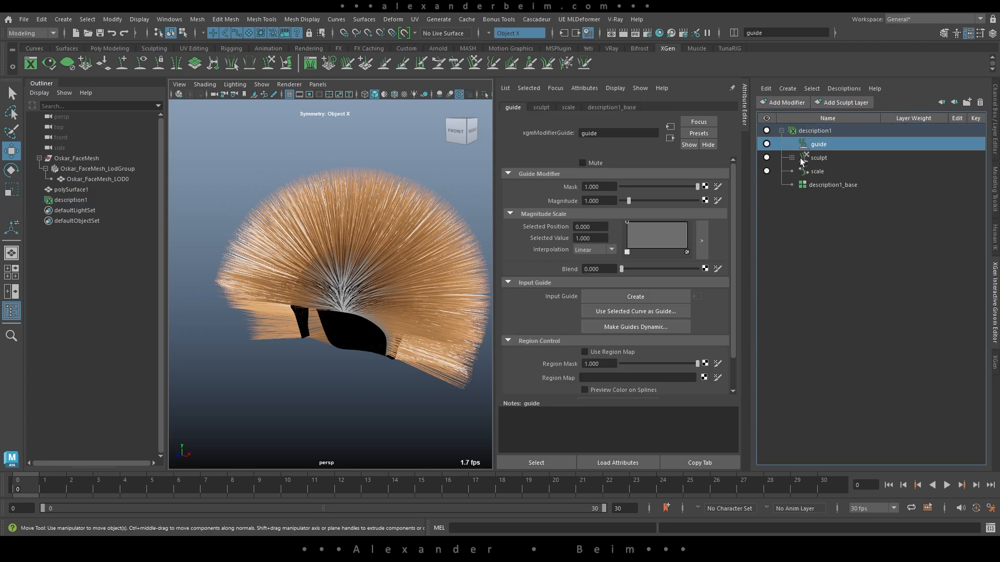
{"action": "left_click", "coordinate": [636, 298]}
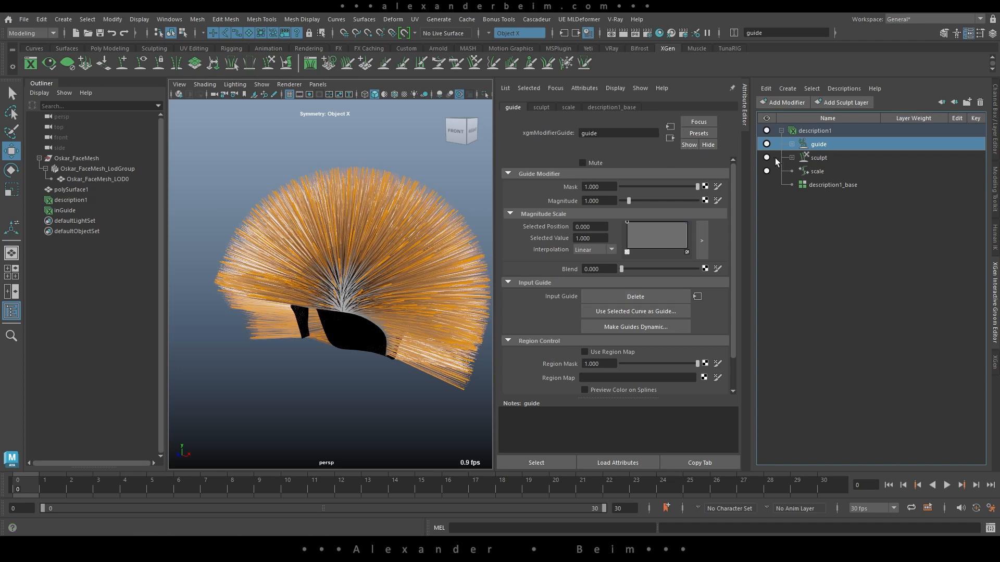
{"action": "left_click", "coordinate": [792, 144]}
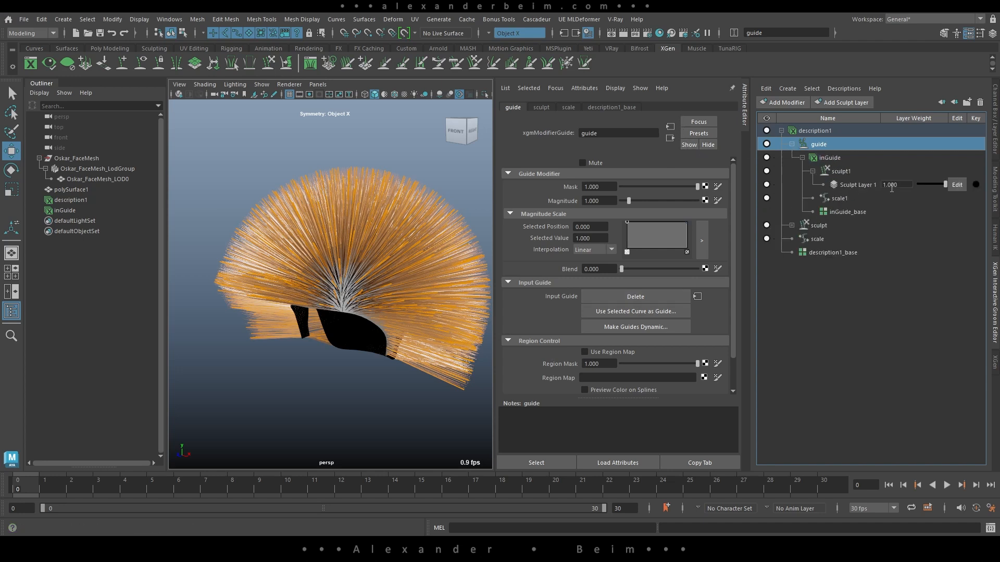
{"action": "left_click", "coordinate": [956, 184]}
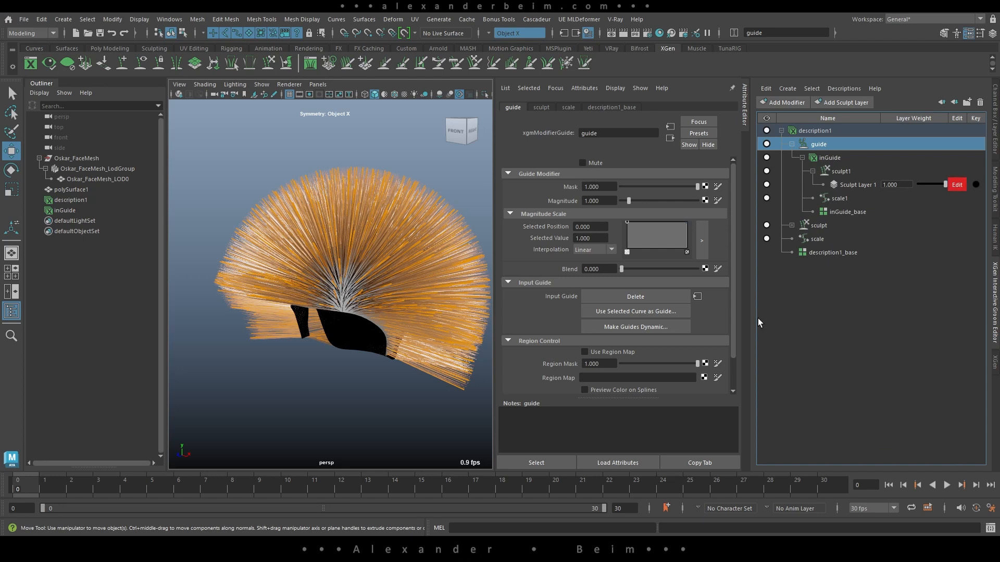
Remove all generated guides from inGuide_base by flooding it with the Density Brush set to Decrease
{"action": "left_click", "coordinate": [844, 213]}
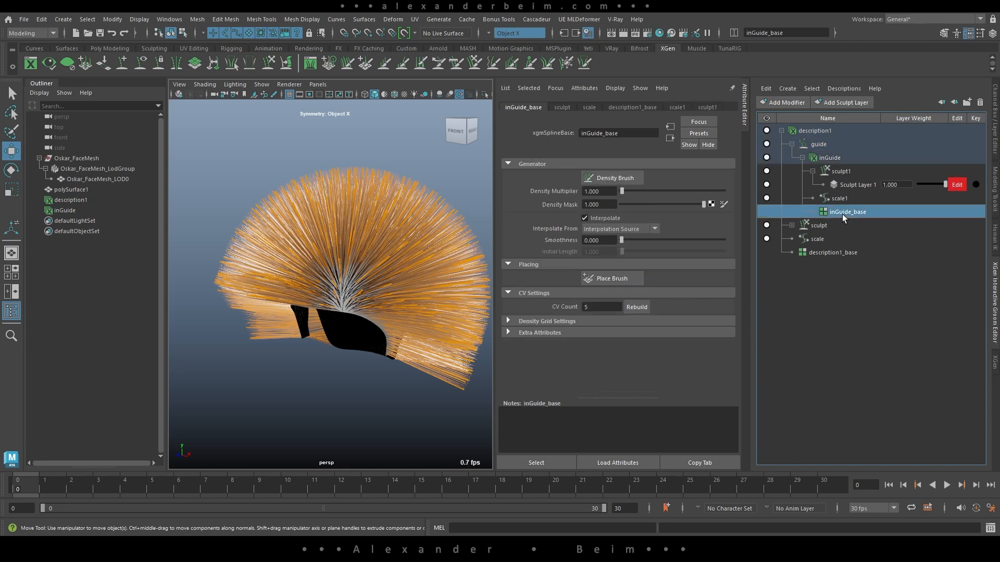
{"action": "left_click", "coordinate": [613, 178]}
{"action": "scroll", "coordinate": [358, 281], "scroll_direction": "up", "scroll_amount": 5}
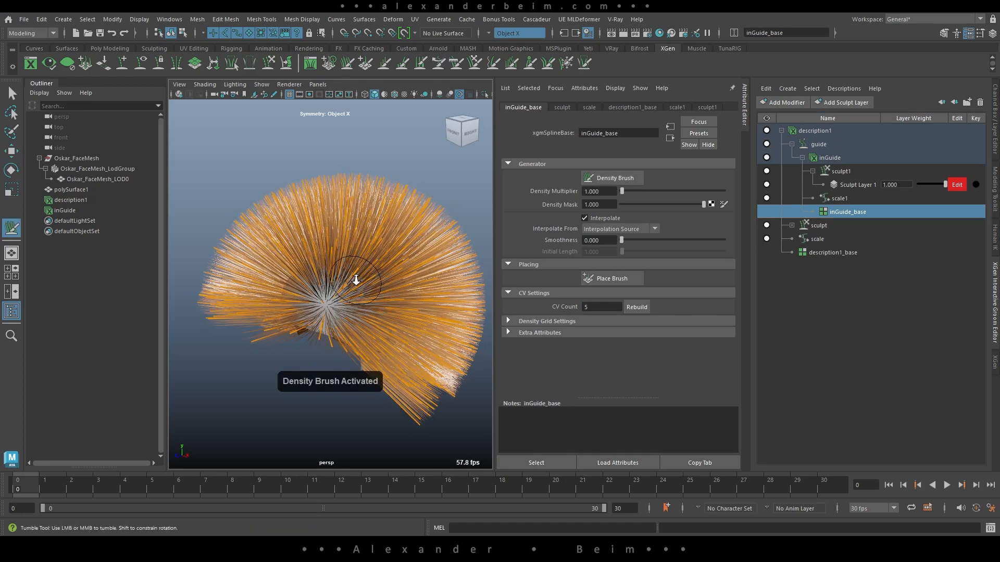
{"action": "double_click", "coordinate": [11, 228]}
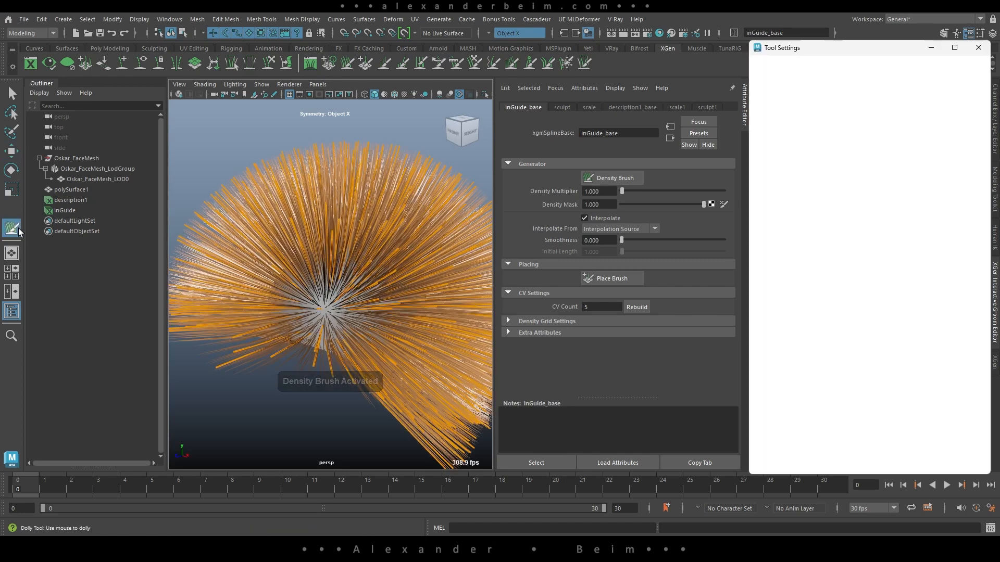
{"action": "left_click", "coordinate": [839, 117]}
{"action": "left_click", "coordinate": [840, 149]}
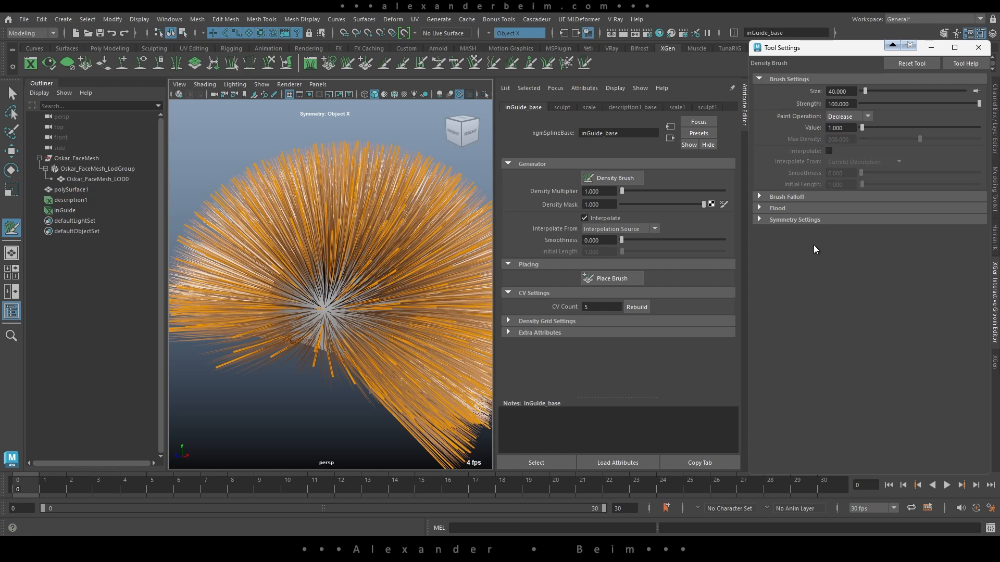
{"action": "left_click", "coordinate": [783, 210]}
{"action": "left_click", "coordinate": [832, 230]}
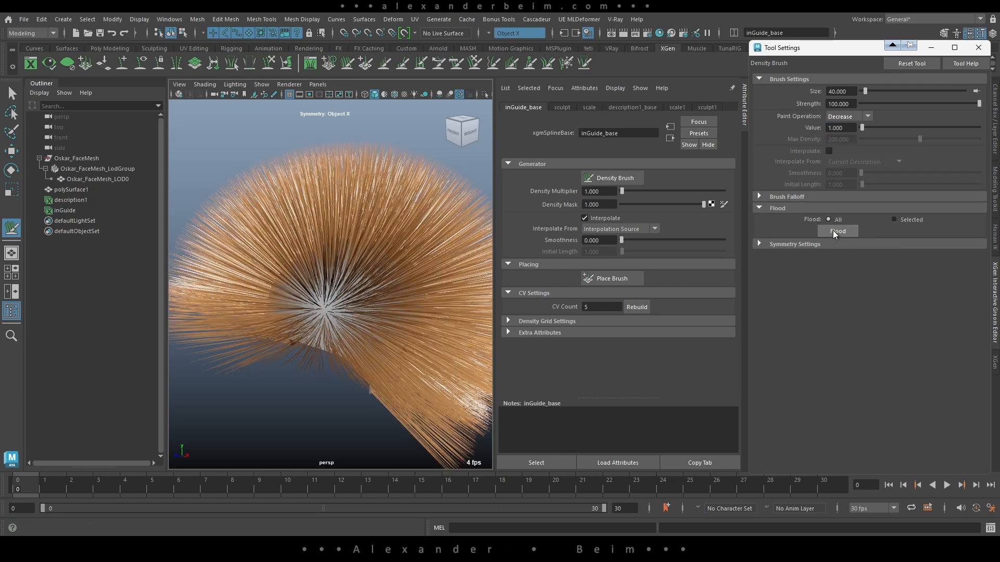
{"action": "left_click", "coordinate": [975, 48]}
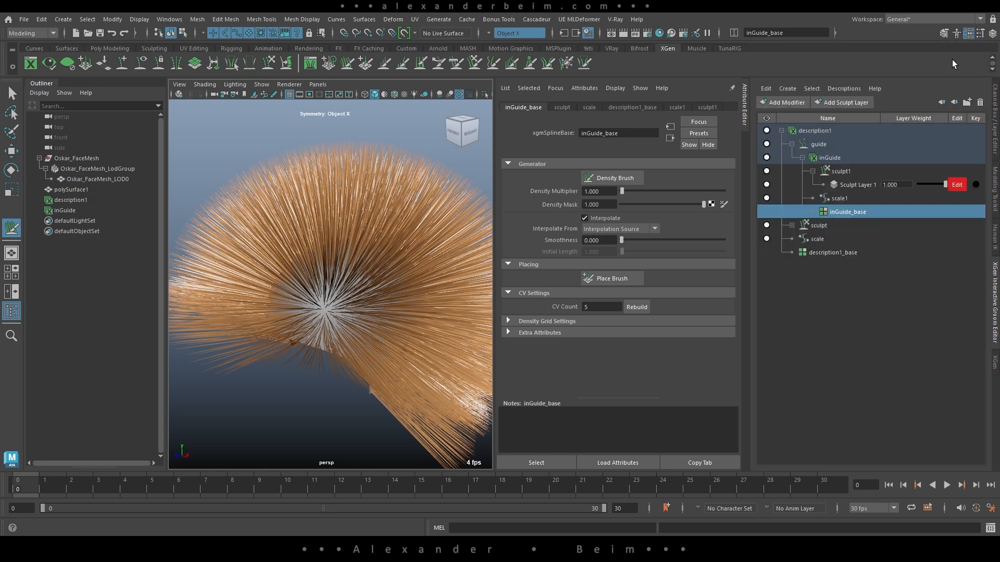
Activate the Place Brush for inGuide_base with an enlarged viewport, and undo the trial guide placement
{"action": "left_click", "coordinate": [611, 277]}
{"action": "mouse_move", "coordinate": [475, 328]}
{"action": "left_mouse_down", "text": "alt"}
{"action": "mouse_move", "coordinate": [350, 266]}
{"action": "mouse_move", "coordinate": [651, 160]}
{"action": "left_mouse_up", "text": "alt"}
{"action": "left_click", "coordinate": [745, 108]}
{"action": "left_click_drag", "start_coordinate": [469, 260], "coordinate": [496, 264], "text": "alt"}
{"action": "right_click_drag", "start_coordinate": [523, 283], "coordinate": [594, 269]}
{"action": "mouse_move", "coordinate": [587, 273]}
{"action": "left_mouse_down", "text": "alt"}
{"action": "mouse_move", "coordinate": [517, 285]}
{"action": "mouse_move", "coordinate": [536, 273]}
{"action": "left_mouse_up", "text": "alt"}
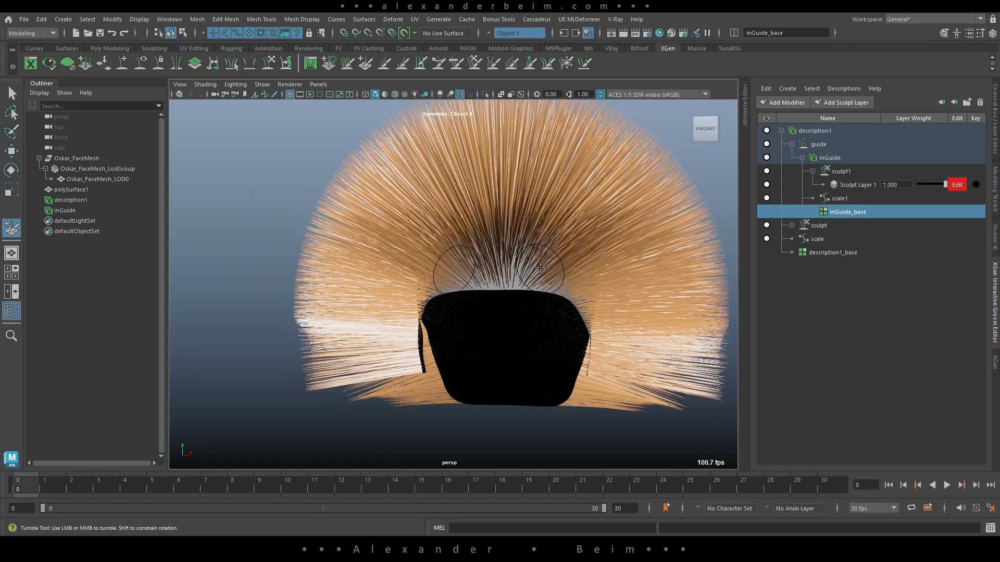
{"action": "mouse_move", "coordinate": [654, 266]}
{"action": "left_mouse_down", "text": "alt"}
{"action": "mouse_move", "coordinate": [569, 273]}
{"action": "mouse_move", "coordinate": [639, 273]}
{"action": "left_mouse_up", "text": "alt"}
{"action": "key", "text": "ctrl+z"}
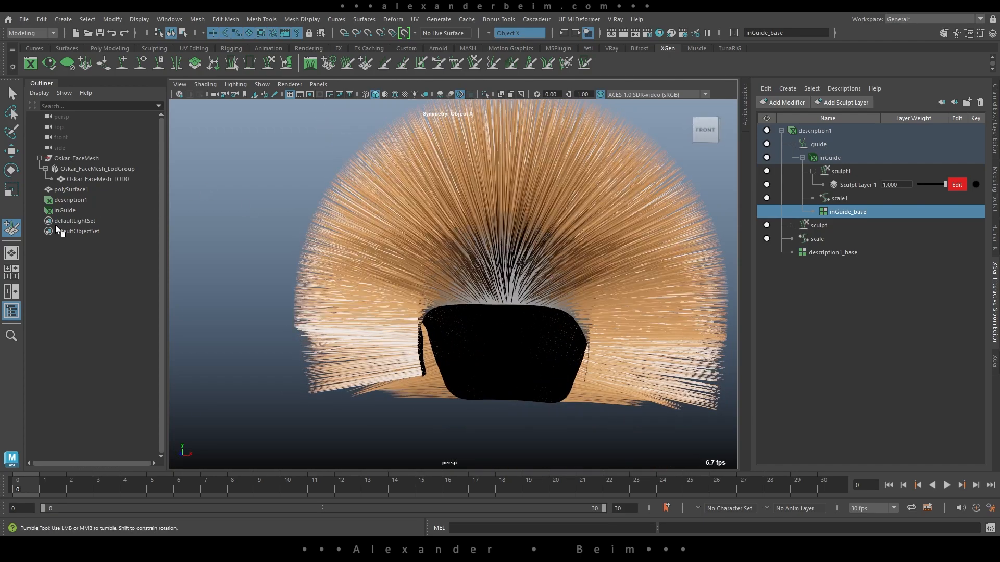
Set the Place Brush's initial length to 5, place symmetrical guides from front to back over the scalp, and return to the Move tool
{"action": "double_click", "coordinate": [11, 231]}
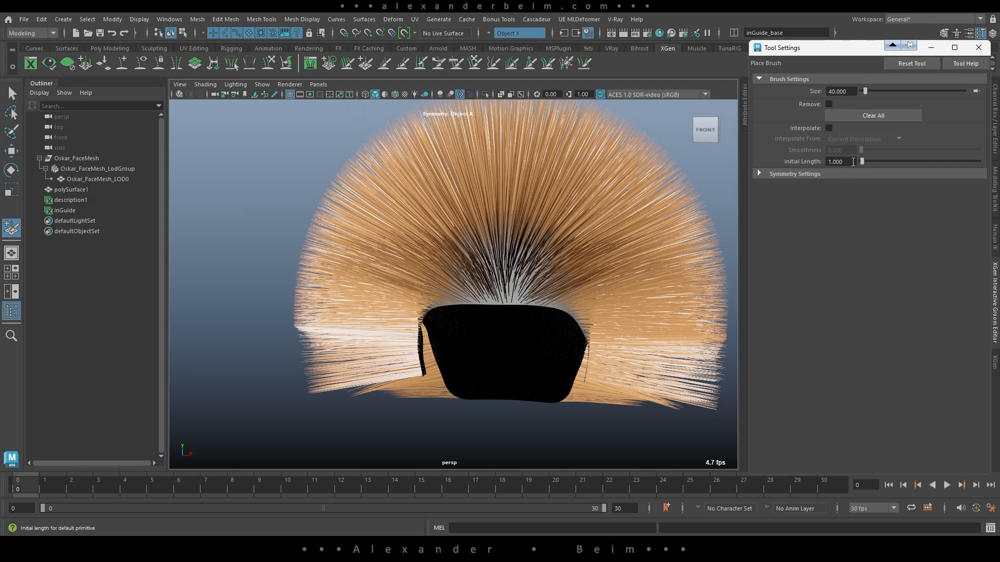
{"action": "type", "text": "5"}
{"action": "key", "text": "Return"}
{"action": "left_click", "coordinate": [538, 290]}
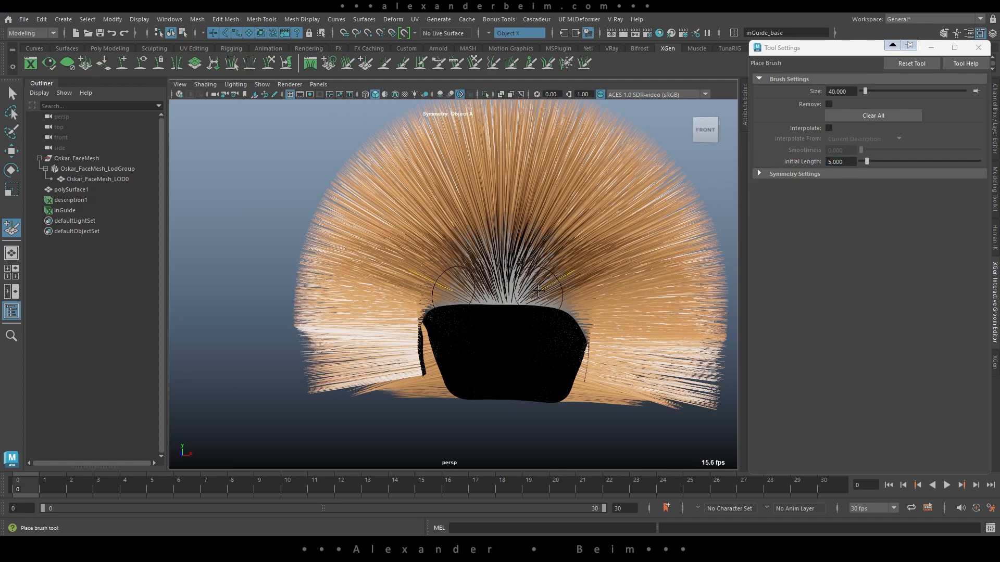
{"action": "left_click_drag", "start_coordinate": [622, 214], "coordinate": [565, 247], "text": "alt"}
{"action": "mouse_move", "coordinate": [524, 323]}
{"action": "left_mouse_down", "text": "alt"}
{"action": "mouse_move", "coordinate": [584, 264]}
{"action": "mouse_move", "coordinate": [518, 293]}
{"action": "mouse_move", "coordinate": [511, 315]}
{"action": "mouse_move", "coordinate": [458, 339]}
{"action": "mouse_move", "coordinate": [435, 331]}
{"action": "left_mouse_up", "text": "alt"}
{"action": "left_click_drag", "start_coordinate": [396, 284], "coordinate": [517, 297], "text": "alt"}
{"action": "scroll", "coordinate": [519, 292], "scroll_direction": "down", "scroll_amount": 2}
{"action": "scroll", "coordinate": [520, 291], "scroll_direction": "up", "scroll_amount": 2}
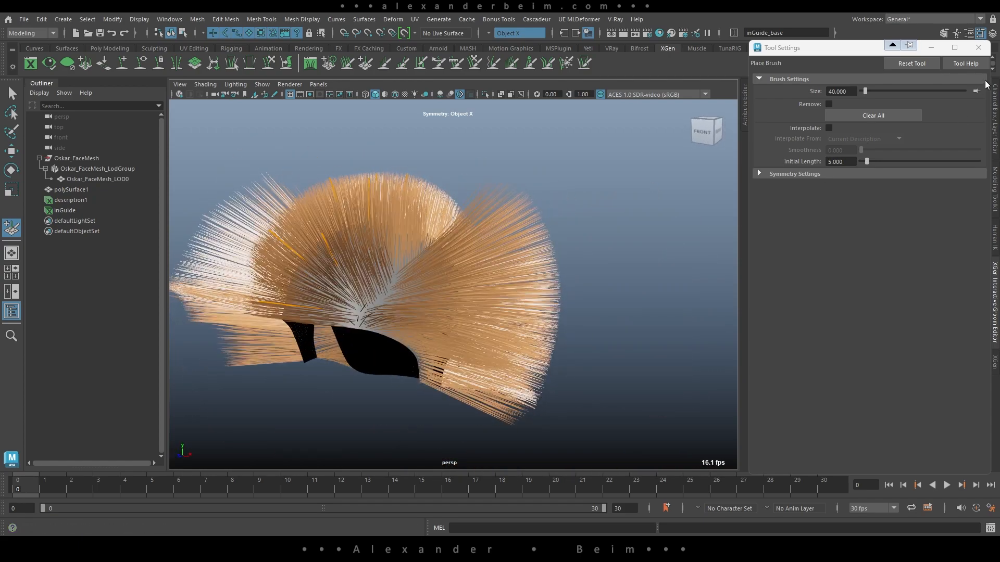
{"action": "left_click", "coordinate": [978, 47]}
{"action": "left_click", "coordinate": [12, 151]}
Connect a Ramp texture to the density mask of description1_base
{"action": "left_click_drag", "start_coordinate": [439, 271], "coordinate": [489, 245], "text": "alt"}
{"action": "left_click", "coordinate": [828, 253]}
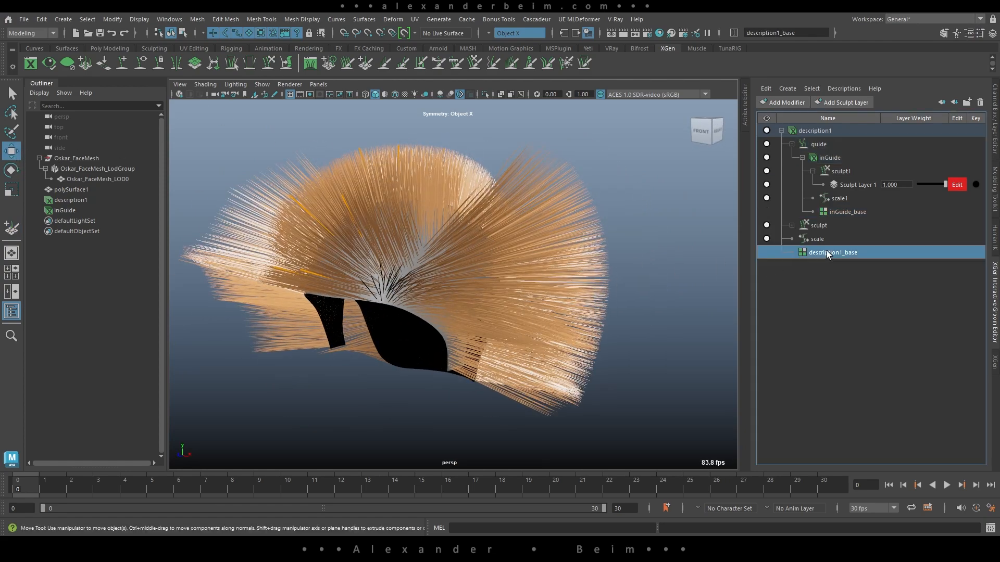
{"action": "left_click", "coordinate": [743, 106]}
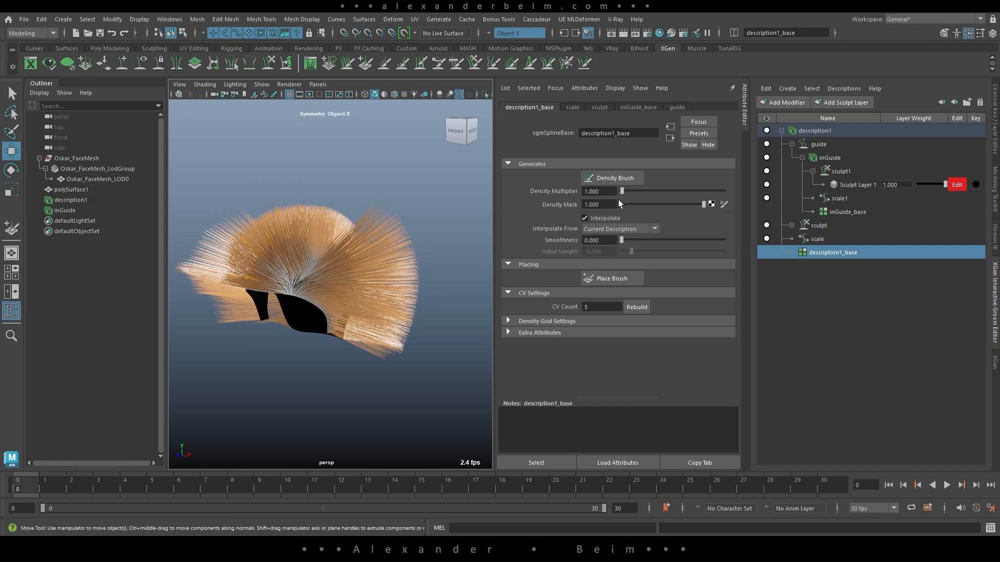
{"action": "left_click", "coordinate": [712, 204]}
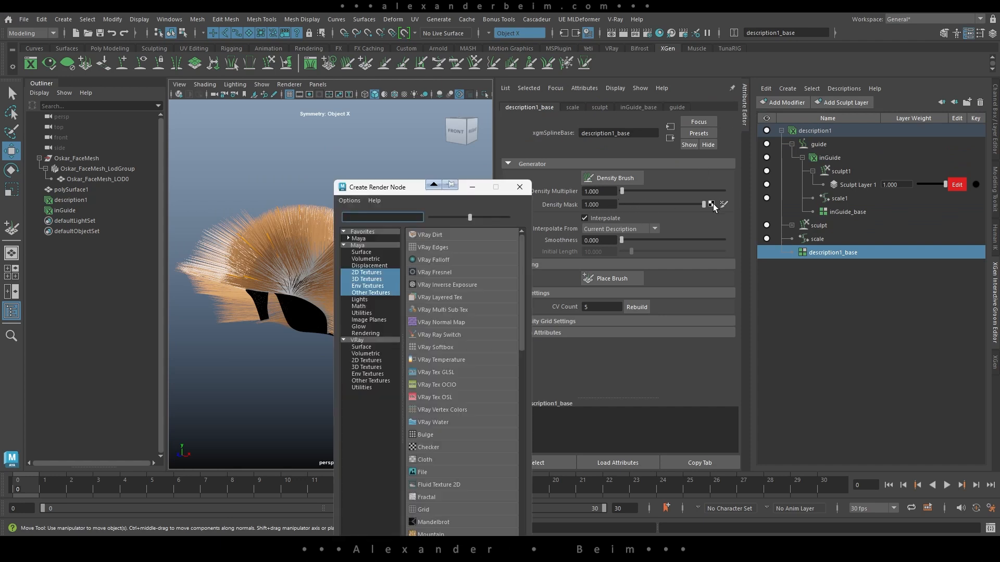
{"action": "left_click_drag", "start_coordinate": [404, 189], "coordinate": [549, 72]}
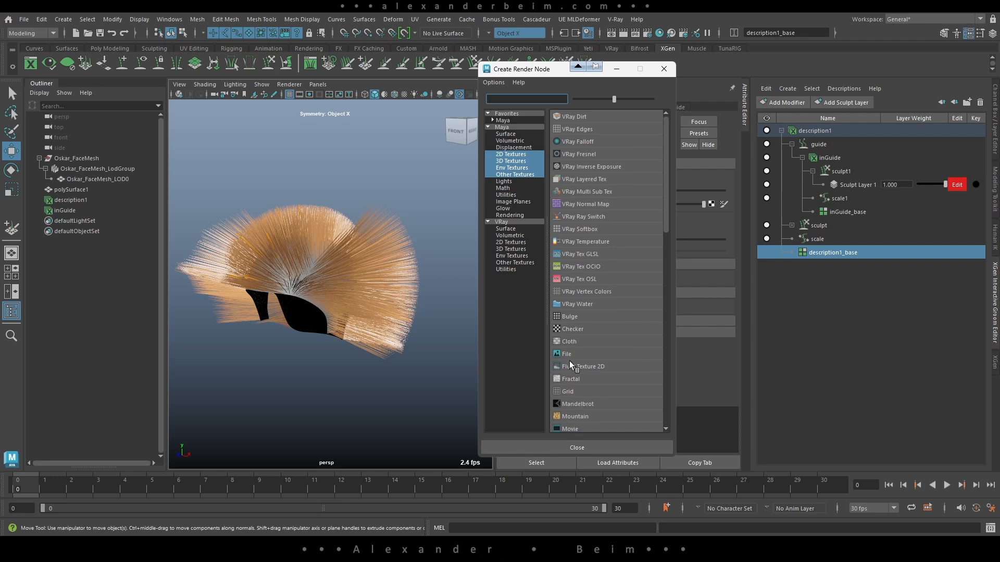
{"action": "scroll", "coordinate": [573, 361], "scroll_direction": "down", "scroll_amount": 2}
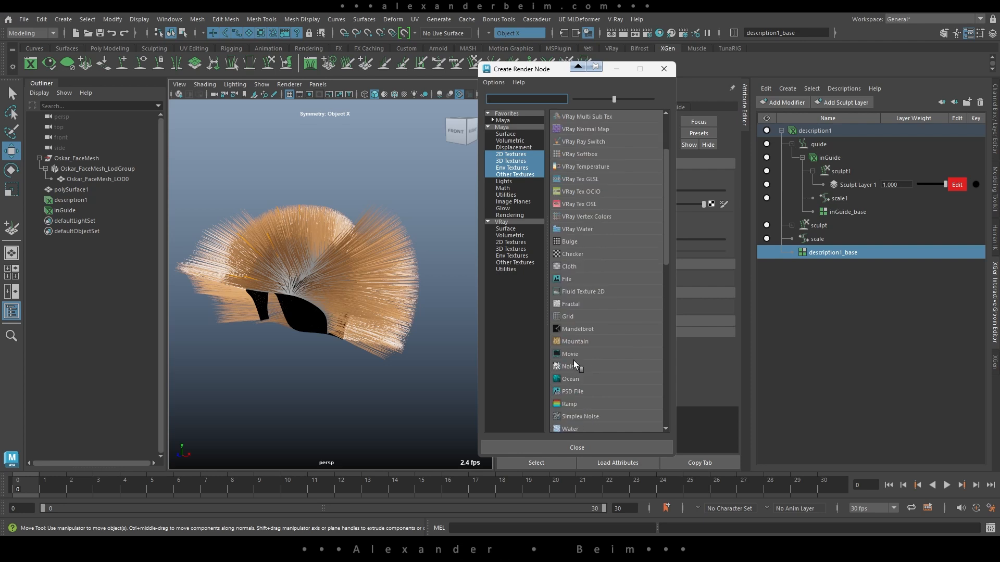
{"action": "left_click", "coordinate": [581, 402]}
Set the density mask ramp's interpolation to None, move its white color to position 0.719, and change its type to U Ramp
{"action": "left_click_drag", "start_coordinate": [385, 296], "coordinate": [432, 290], "text": "alt"}
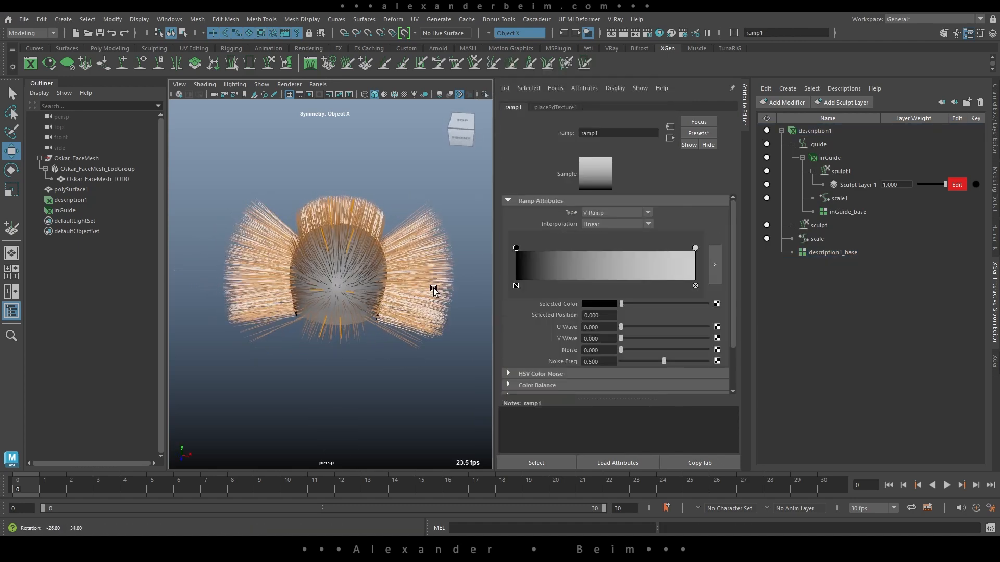
{"action": "left_click", "coordinate": [599, 224]}
{"action": "left_click", "coordinate": [599, 235]}
{"action": "left_click_drag", "start_coordinate": [696, 249], "coordinate": [644, 249]}
{"action": "left_click_drag", "start_coordinate": [396, 313], "coordinate": [213, 299], "text": "alt"}
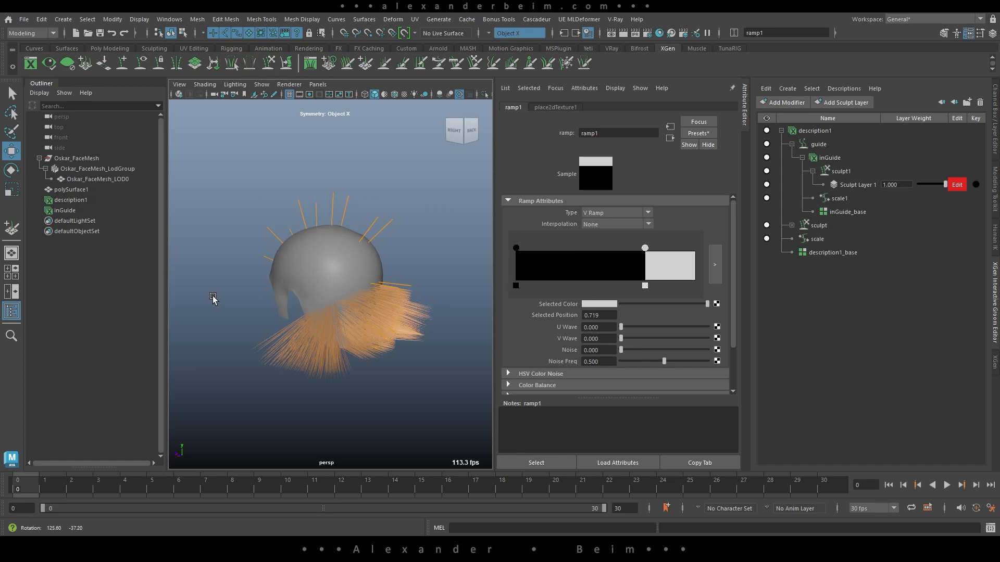
{"action": "left_click", "coordinate": [596, 214]}
{"action": "left_click", "coordinate": [594, 234]}
{"action": "left_click_drag", "start_coordinate": [330, 324], "coordinate": [458, 331], "text": "alt"}
Bound the ramp's white color with black on both sides and shift the points to leave a narrow mohawk strip along the scalp's center
{"action": "left_click_drag", "start_coordinate": [645, 248], "coordinate": [616, 248]}
{"action": "right_click_drag", "start_coordinate": [268, 279], "coordinate": [335, 311], "text": "alt"}
{"action": "scroll", "coordinate": [335, 311], "scroll_direction": "down", "scroll_amount": 1}
{"action": "scroll", "coordinate": [388, 316], "scroll_direction": "down", "scroll_amount": 3}
{"action": "left_click_drag", "start_coordinate": [516, 248], "coordinate": [617, 254]}
{"action": "left_click", "coordinate": [547, 264]}
{"action": "left_click_drag", "start_coordinate": [707, 304], "coordinate": [557, 305]}
{"action": "left_click_drag", "start_coordinate": [354, 302], "coordinate": [271, 291], "text": "alt"}
{"action": "left_click_drag", "start_coordinate": [583, 249], "coordinate": [590, 250]}
{"action": "left_click_drag", "start_coordinate": [302, 297], "coordinate": [125, 293], "text": "alt"}
{"action": "mouse_move", "coordinate": [592, 249]}
{"action": "left_mouse_down"}
{"action": "mouse_move", "coordinate": [613, 248]}
{"action": "mouse_move", "coordinate": [598, 248]}
{"action": "left_mouse_up"}
{"action": "left_click_drag", "start_coordinate": [360, 291], "coordinate": [558, 323], "text": "alt"}
Show the head in layer1 and move the ramp's last black color to position 0.566 to refine the mohawk's width
{"action": "left_click", "coordinate": [995, 119]}
{"action": "left_click", "coordinate": [858, 354]}
{"action": "left_click_drag", "start_coordinate": [417, 323], "coordinate": [443, 302], "text": "alt"}
{"action": "right_click_drag", "start_coordinate": [463, 312], "coordinate": [436, 309], "text": "alt"}
{"action": "left_click_drag", "start_coordinate": [709, 247], "coordinate": [714, 248]}
{"action": "left_click_drag", "start_coordinate": [438, 302], "coordinate": [381, 254], "text": "alt"}
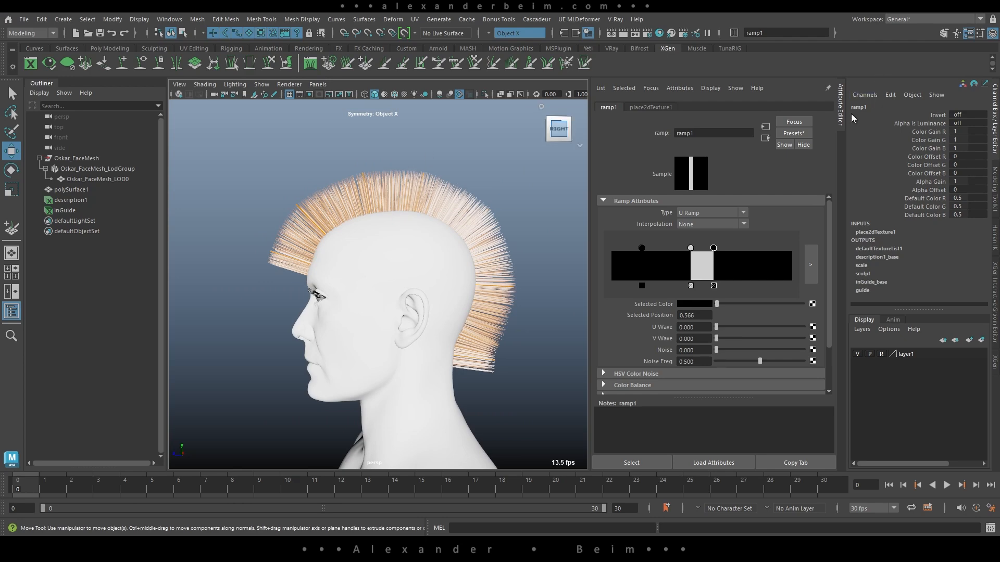
Assign a Lambert material to Oskar_FaceMesh_LOD0 and clear the selection
{"action": "left_click", "coordinate": [437, 415]}
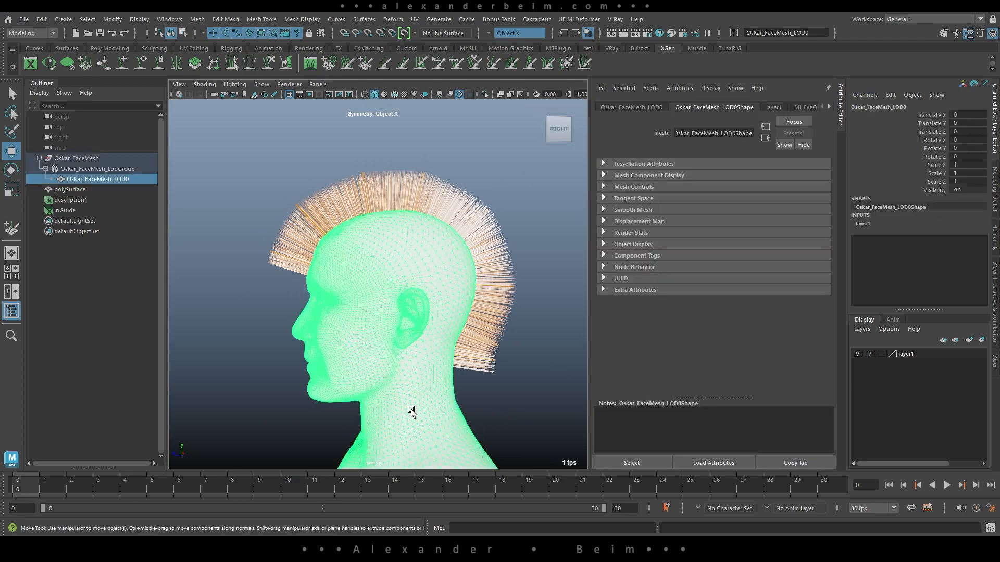
{"action": "right_click", "coordinate": [412, 410]}
{"action": "mouse_move", "coordinate": [436, 516]}
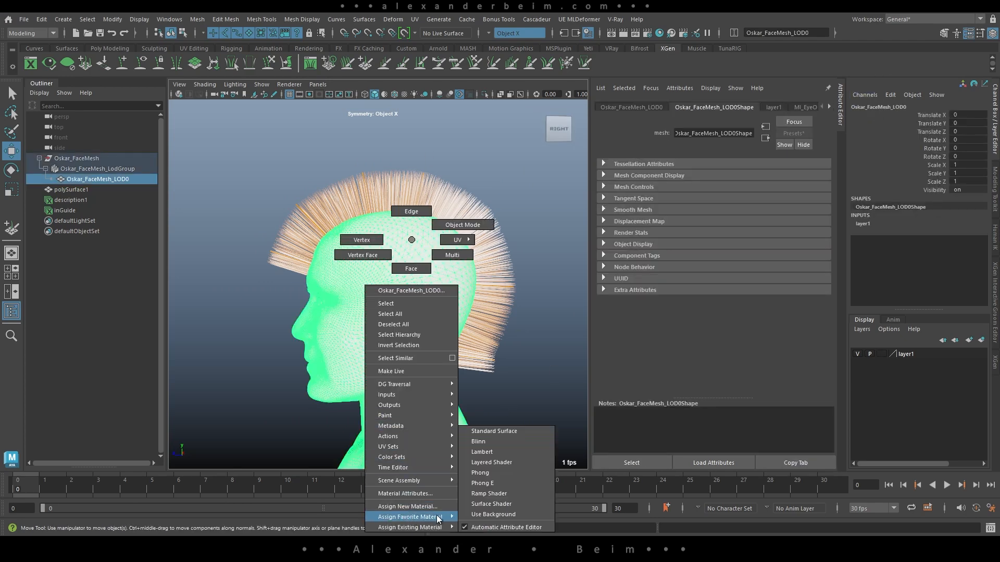
{"action": "left_click", "coordinate": [493, 456]}
{"action": "left_click", "coordinate": [518, 390]}
{"action": "left_click_drag", "start_coordinate": [412, 386], "coordinate": [478, 384], "text": "alt"}
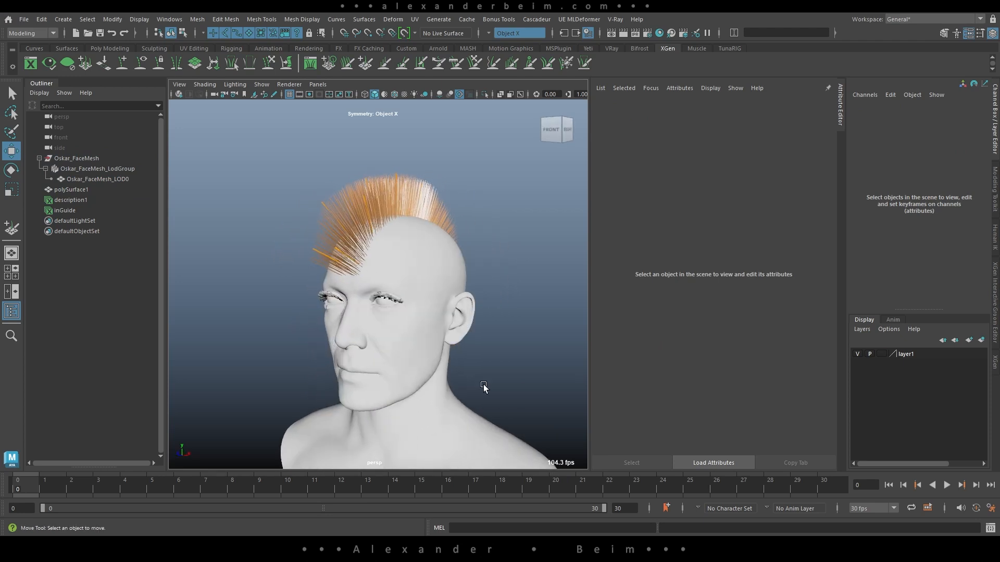
Set the default light intensity to 1 in the viewport's Hardware Renderer 2.0 settings
{"action": "left_click", "coordinate": [288, 84]}
{"action": "left_click", "coordinate": [346, 101]}
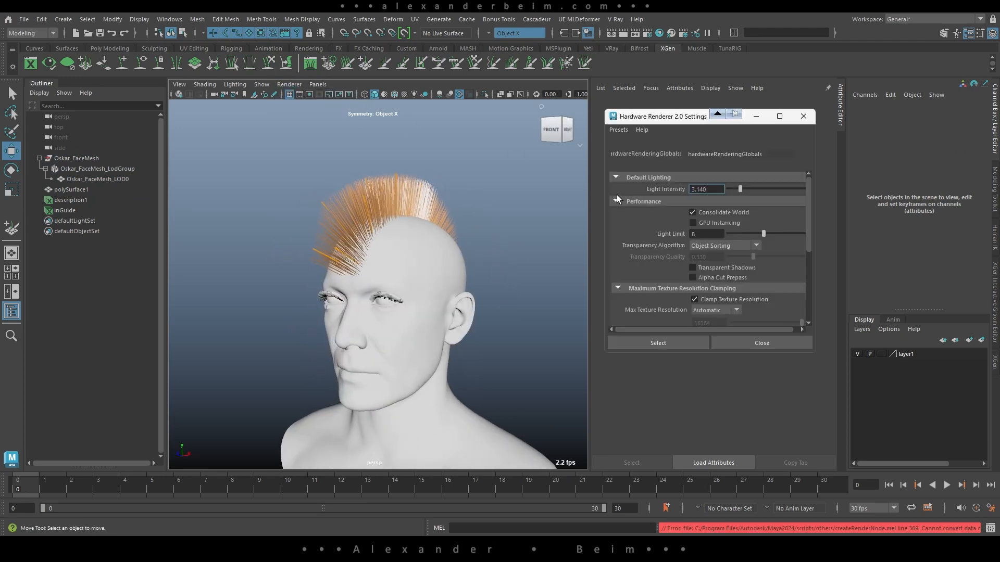
{"action": "double_click", "coordinate": [704, 189]}
{"action": "type", "text": "1"}
{"action": "left_click", "coordinate": [703, 234]}
{"action": "left_click_drag", "start_coordinate": [416, 313], "coordinate": [450, 312], "text": "alt"}
Hide the Attribute Editor and bring back the XGen Interactive Groom Editor
{"action": "left_click", "coordinate": [840, 115]}
{"action": "left_click_drag", "start_coordinate": [500, 268], "coordinate": [411, 266], "text": "alt"}
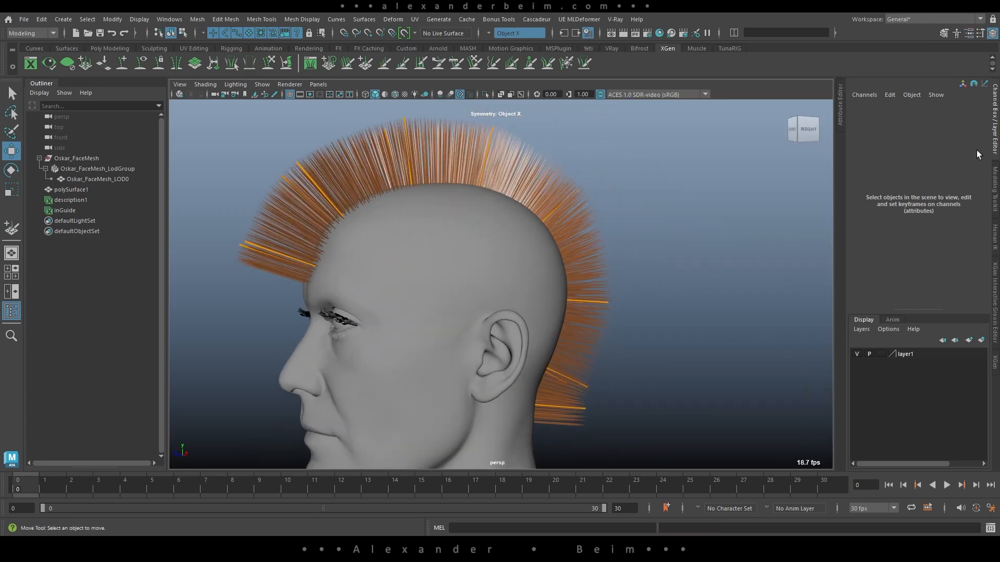
{"action": "left_click", "coordinate": [993, 276]}
{"action": "left_click_drag", "start_coordinate": [541, 269], "coordinate": [516, 229], "text": "alt"}
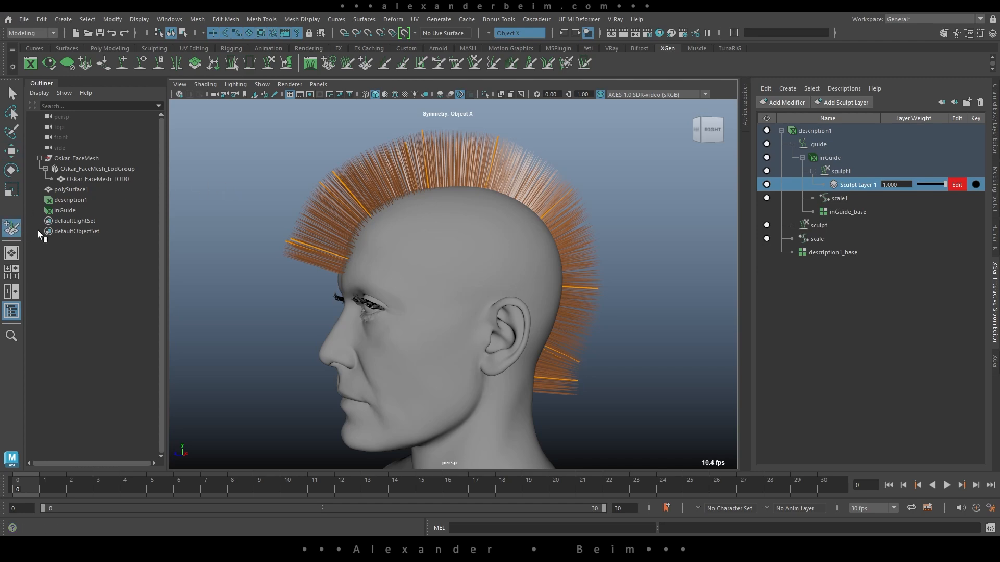
Comb the guides at the mohawk's front and top upward and back with the Comb brush
{"action": "right_click", "coordinate": [399, 208]}
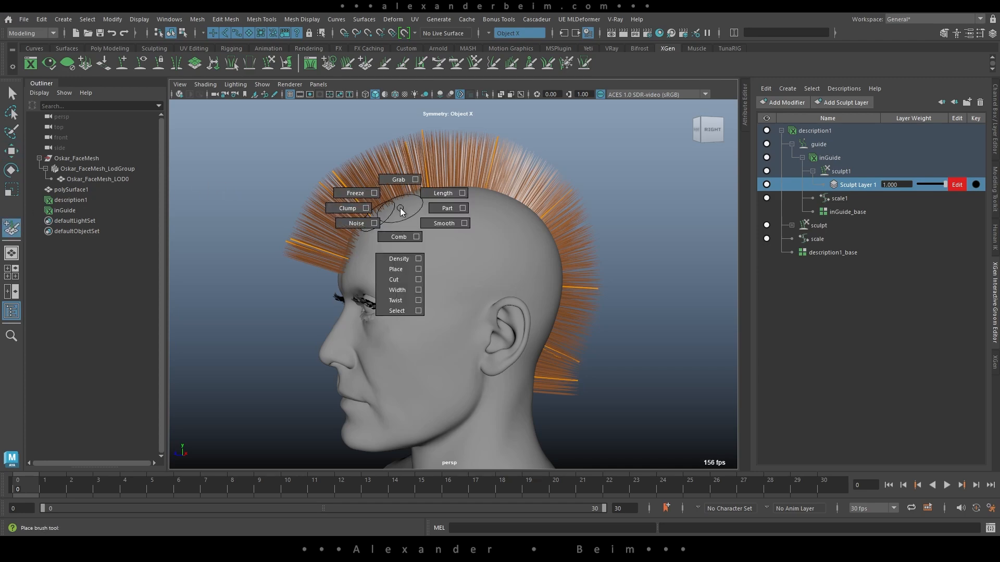
{"action": "left_click", "coordinate": [399, 239]}
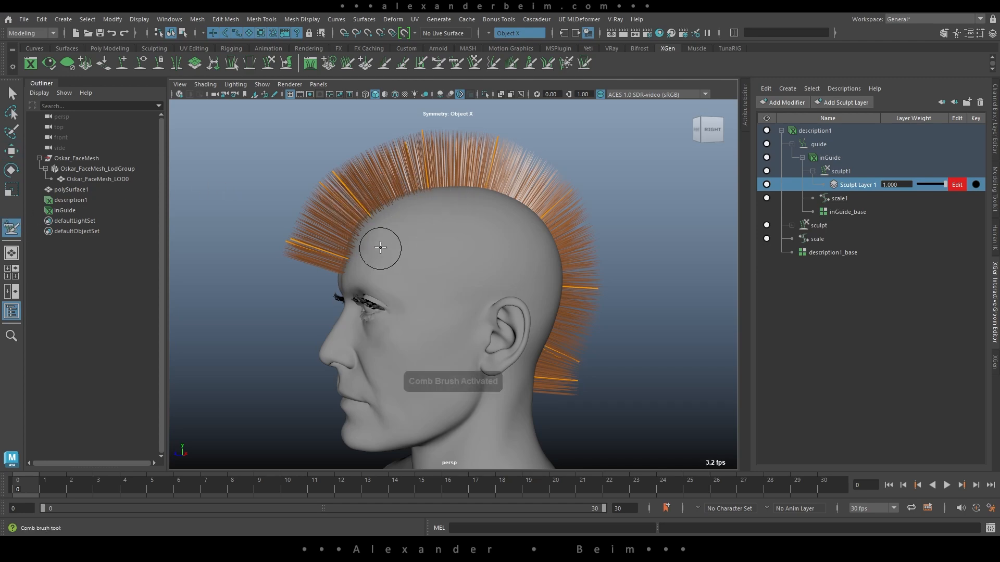
{"action": "left_click_drag", "start_coordinate": [396, 243], "coordinate": [333, 249], "text": "alt"}
{"action": "right_click_drag", "start_coordinate": [323, 250], "coordinate": [342, 250], "text": "alt"}
{"action": "middle_click_drag", "start_coordinate": [297, 247], "coordinate": [335, 244], "text": "alt"}
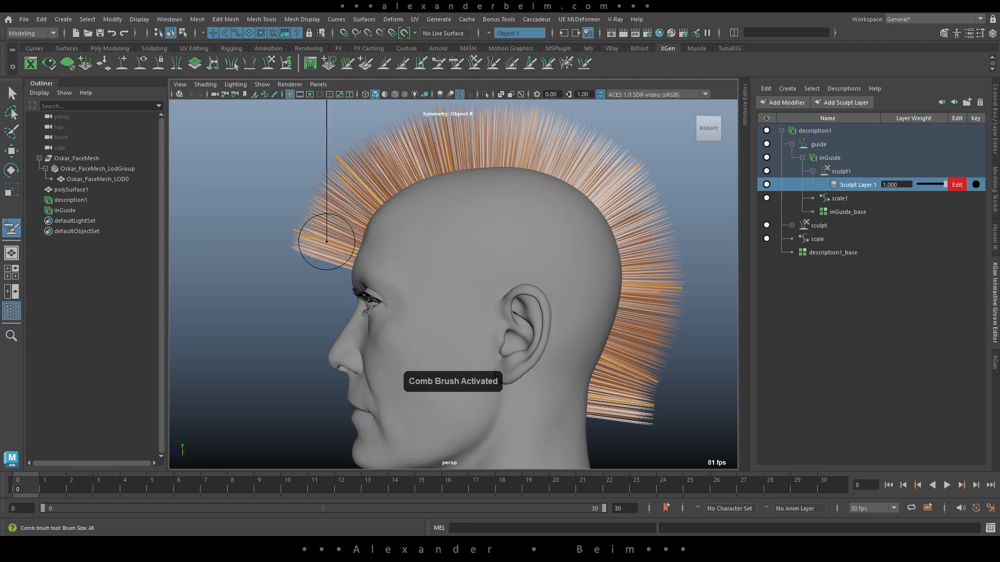
{"action": "mouse_move", "coordinate": [332, 228]}
{"action": "right_mouse_down"}
{"action": "mouse_move", "coordinate": [388, 242]}
{"action": "mouse_move", "coordinate": [374, 311]}
{"action": "mouse_move", "coordinate": [411, 321]}
{"action": "right_mouse_up"}
{"action": "mouse_move", "coordinate": [310, 227]}
{"action": "left_mouse_down"}
{"action": "mouse_move", "coordinate": [317, 271]}
{"action": "mouse_move", "coordinate": [283, 263]}
{"action": "mouse_move", "coordinate": [328, 252]}
{"action": "mouse_move", "coordinate": [308, 197]}
{"action": "mouse_move", "coordinate": [357, 125]}
{"action": "left_mouse_up"}
{"action": "middle_click_drag", "start_coordinate": [417, 149], "coordinate": [404, 206], "text": "alt"}
{"action": "mouse_move", "coordinate": [404, 203]}
{"action": "left_mouse_down"}
{"action": "mouse_move", "coordinate": [453, 152]}
{"action": "mouse_move", "coordinate": [515, 152]}
{"action": "left_mouse_up"}
Switch to the Length brush, enlarge it to size 108, and set its strength to 4
{"action": "middle_click_drag", "start_coordinate": [493, 257], "coordinate": [487, 238], "text": "alt"}
{"action": "right_click", "coordinate": [341, 265]}
{"action": "mouse_move", "coordinate": [357, 258]}
{"action": "right_mouse_down", "text": "shift"}
{"action": "mouse_move", "coordinate": [365, 254]}
{"action": "mouse_move", "coordinate": [346, 284]}
{"action": "mouse_move", "coordinate": [354, 349]}
{"action": "mouse_move", "coordinate": [412, 358]}
{"action": "right_mouse_up", "text": "shift"}
{"action": "mouse_move", "coordinate": [326, 262]}
{"action": "left_mouse_down"}
{"action": "mouse_move", "coordinate": [413, 224]}
{"action": "mouse_move", "coordinate": [435, 262]}
{"action": "left_mouse_up"}
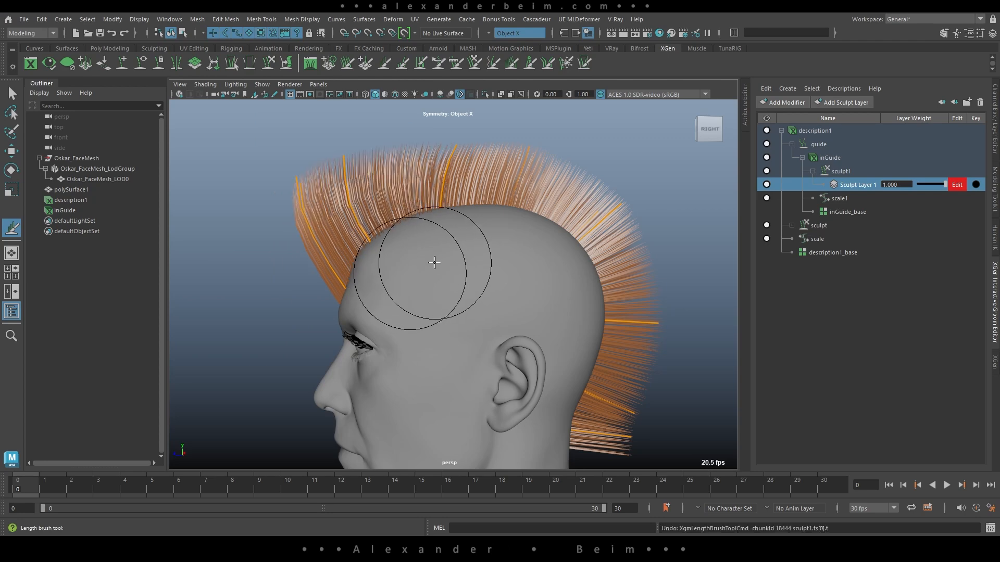
{"action": "middle_click_drag", "start_coordinate": [471, 252], "coordinate": [454, 262], "text": "alt"}
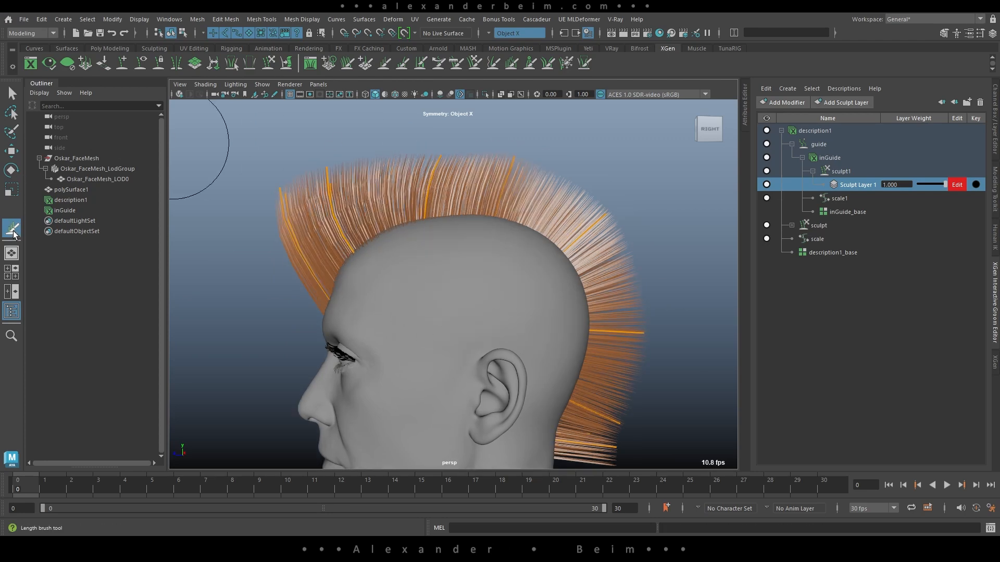
{"action": "double_click", "coordinate": [12, 230]}
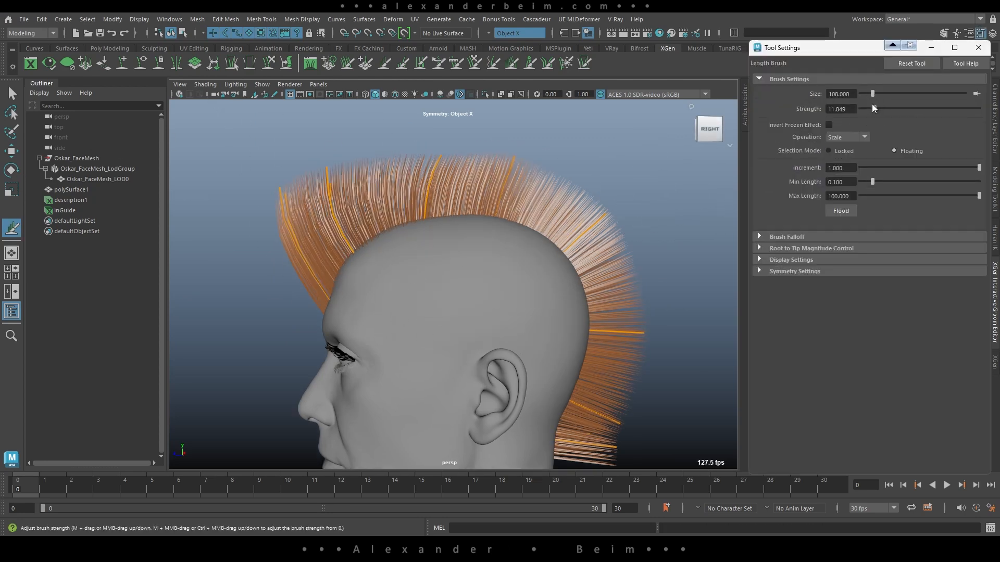
{"action": "left_click_drag", "start_coordinate": [866, 109], "coordinate": [865, 108]}
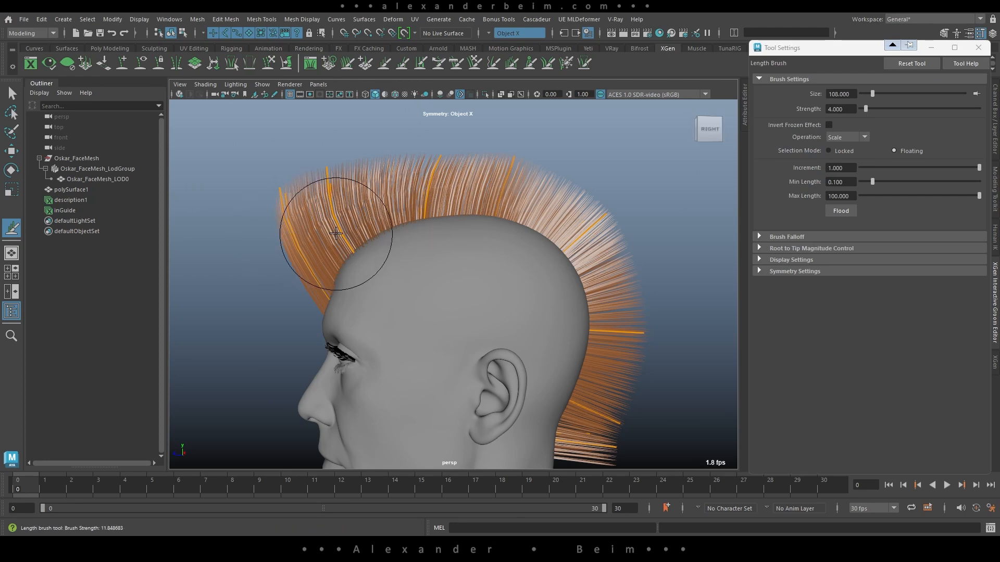
Lengthen the hair along the mohawk's top and back, and shorten it at the nape with the Length brush
{"action": "mouse_move", "coordinate": [344, 228]}
{"action": "left_mouse_down"}
{"action": "mouse_move", "coordinate": [413, 189]}
{"action": "mouse_move", "coordinate": [368, 190]}
{"action": "mouse_move", "coordinate": [500, 202]}
{"action": "mouse_move", "coordinate": [510, 187]}
{"action": "left_mouse_up"}
{"action": "left_click_drag", "start_coordinate": [563, 249], "coordinate": [597, 225]}
{"action": "middle_click_drag", "start_coordinate": [622, 393], "coordinate": [533, 309], "text": "alt"}
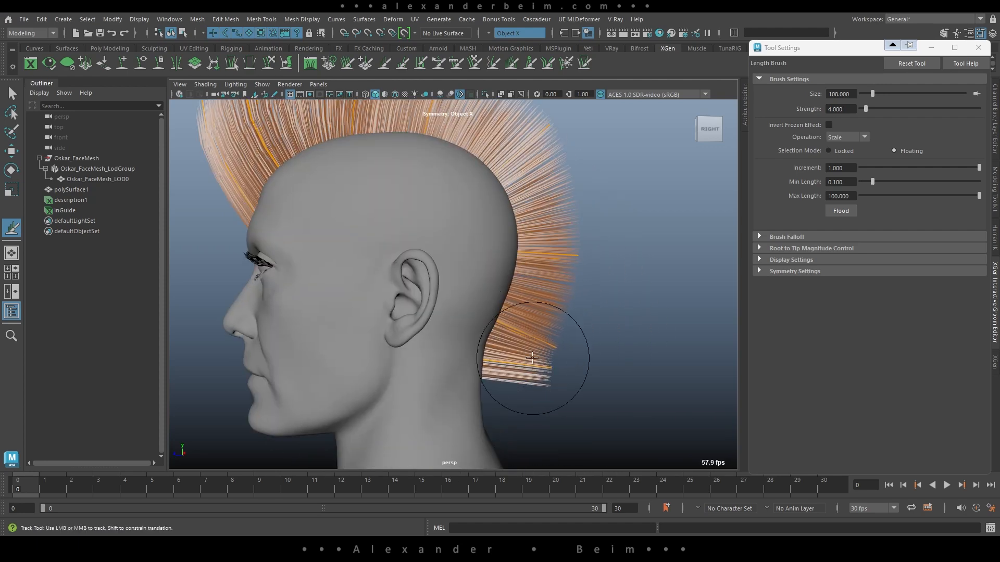
{"action": "mouse_move", "coordinate": [552, 371]}
{"action": "left_mouse_down"}
{"action": "mouse_move", "coordinate": [568, 362]}
{"action": "mouse_move", "coordinate": [501, 371]}
{"action": "left_mouse_up"}
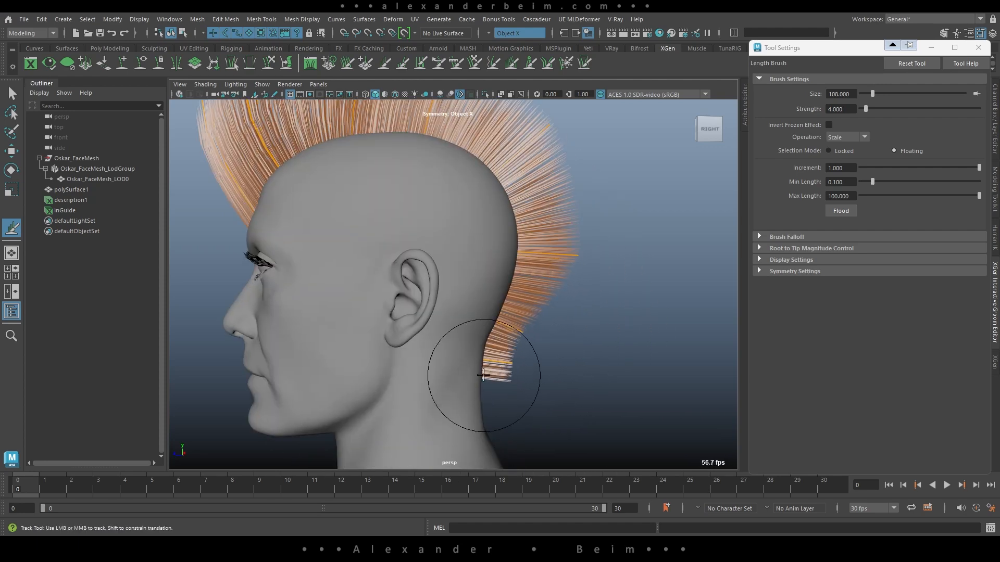
{"action": "left_click_drag", "start_coordinate": [585, 282], "coordinate": [550, 336]}
Comb the hair at the back of the head and nape downward with the Comb brush
{"action": "right_click_drag", "start_coordinate": [532, 254], "coordinate": [532, 285], "text": "shift"}
{"action": "left_click_drag", "start_coordinate": [518, 313], "coordinate": [498, 348]}
{"action": "mouse_move", "coordinate": [525, 312]}
{"action": "left_mouse_down"}
{"action": "mouse_move", "coordinate": [526, 360]}
{"action": "mouse_move", "coordinate": [477, 405]}
{"action": "left_mouse_up"}
{"action": "left_click_drag", "start_coordinate": [561, 213], "coordinate": [572, 336]}
{"action": "left_click_drag", "start_coordinate": [572, 237], "coordinate": [506, 293]}
{"action": "middle_click_drag", "start_coordinate": [607, 198], "coordinate": [610, 266], "text": "alt"}
{"action": "left_click_drag", "start_coordinate": [552, 182], "coordinate": [542, 238]}
Comb the crown and upper back guides to blend the mohawk's profile into the downward sweep at the nape
{"action": "middle_click_drag", "start_coordinate": [524, 217], "coordinate": [579, 255], "text": "alt"}
{"action": "left_click_drag", "start_coordinate": [515, 146], "coordinate": [557, 206]}
{"action": "left_click_drag", "start_coordinate": [440, 168], "coordinate": [372, 206]}
{"action": "left_click_drag", "start_coordinate": [540, 177], "coordinate": [553, 208]}
{"action": "right_click_drag", "start_coordinate": [407, 202], "coordinate": [412, 203]}
{"action": "mouse_move", "coordinate": [401, 199]}
{"action": "left_mouse_down"}
{"action": "mouse_move", "coordinate": [511, 188]}
{"action": "mouse_move", "coordinate": [411, 161]}
{"action": "mouse_move", "coordinate": [520, 196]}
{"action": "mouse_move", "coordinate": [395, 297]}
{"action": "left_mouse_up"}
{"action": "right_click_drag", "start_coordinate": [395, 297], "coordinate": [451, 279], "text": "alt"}
{"action": "middle_click_drag", "start_coordinate": [451, 279], "coordinate": [442, 243], "text": "alt"}
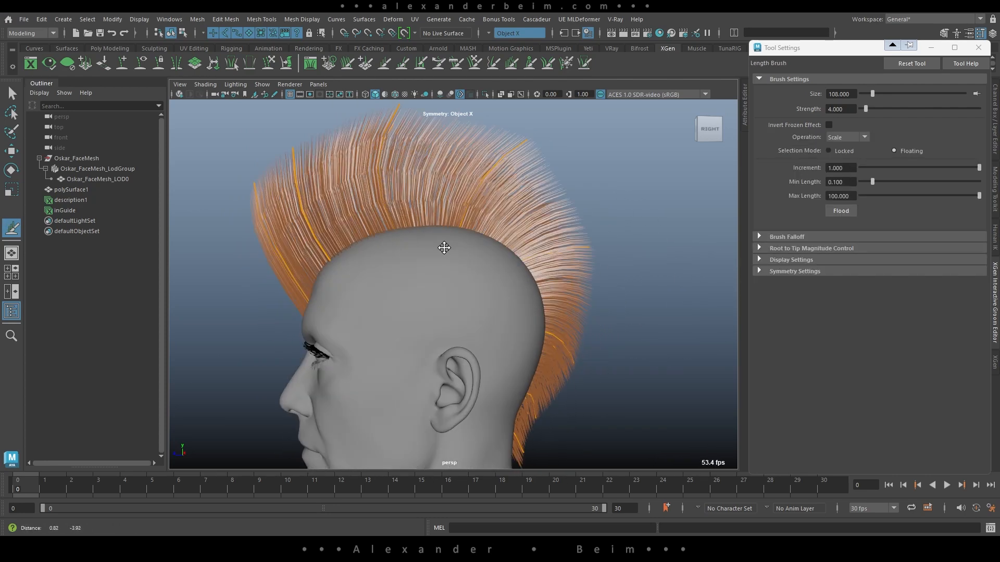
{"action": "left_click_drag", "start_coordinate": [560, 257], "coordinate": [544, 418]}
Inspect the combed mohawk from the front, the side and close up
{"action": "middle_click_drag", "start_coordinate": [513, 313], "coordinate": [511, 290], "text": "alt"}
{"action": "right_click_drag", "start_coordinate": [511, 290], "coordinate": [471, 293], "text": "alt"}
{"action": "right_click", "coordinate": [506, 363]}
{"action": "mouse_move", "coordinate": [484, 322]}
{"action": "left_mouse_down", "text": "alt"}
{"action": "mouse_move", "coordinate": [582, 315]}
{"action": "mouse_move", "coordinate": [500, 308]}
{"action": "mouse_move", "coordinate": [516, 297]}
{"action": "left_mouse_up", "text": "alt"}
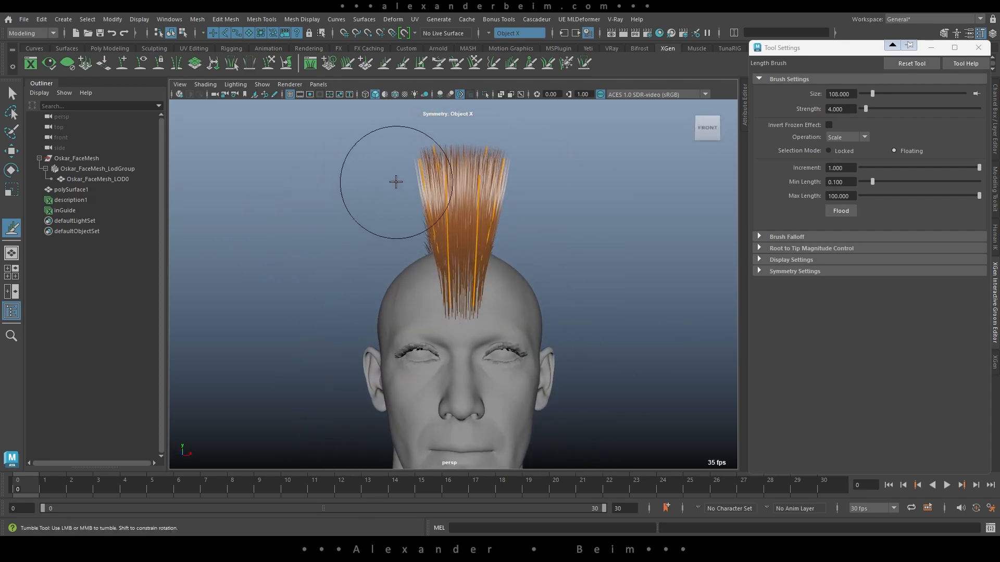
{"action": "left_click", "coordinate": [442, 241]}
{"action": "mouse_move", "coordinate": [421, 225]}
{"action": "left_mouse_down", "text": "alt"}
{"action": "mouse_move", "coordinate": [502, 260]}
{"action": "mouse_move", "coordinate": [412, 159]}
{"action": "mouse_move", "coordinate": [463, 185]}
{"action": "mouse_move", "coordinate": [522, 190]}
{"action": "mouse_move", "coordinate": [440, 267]}
{"action": "mouse_move", "coordinate": [536, 227]}
{"action": "mouse_move", "coordinate": [364, 341]}
{"action": "mouse_move", "coordinate": [386, 240]}
{"action": "mouse_move", "coordinate": [510, 219]}
{"action": "mouse_move", "coordinate": [621, 178]}
{"action": "mouse_move", "coordinate": [518, 183]}
{"action": "mouse_move", "coordinate": [475, 298]}
{"action": "mouse_move", "coordinate": [580, 279]}
{"action": "mouse_move", "coordinate": [587, 266]}
{"action": "mouse_move", "coordinate": [531, 261]}
{"action": "left_mouse_up", "text": "alt"}
{"action": "middle_click_drag", "start_coordinate": [531, 261], "coordinate": [438, 303], "text": "alt"}
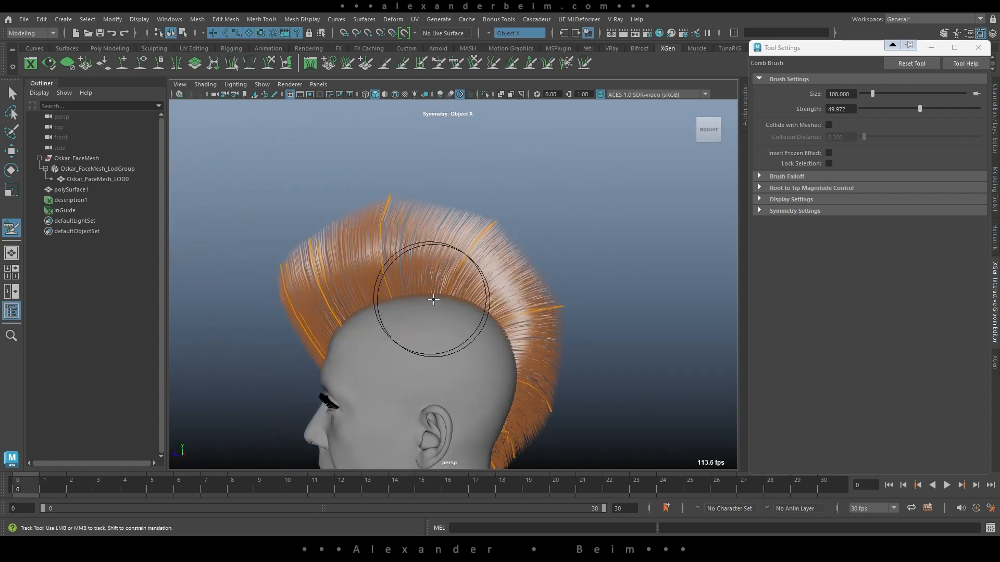
{"action": "scroll", "coordinate": [438, 303], "scroll_direction": "up", "scroll_amount": 5}
{"action": "left_click_drag", "start_coordinate": [434, 202], "coordinate": [488, 297], "text": "alt"}
{"action": "left_click_drag", "start_coordinate": [573, 353], "coordinate": [583, 294], "text": "alt"}
{"action": "scroll", "coordinate": [583, 293], "scroll_direction": "down", "scroll_amount": 2}
{"action": "middle_click_drag", "start_coordinate": [584, 293], "coordinate": [569, 230], "text": "alt"}
{"action": "scroll", "coordinate": [568, 231], "scroll_direction": "down", "scroll_amount": 1}
{"action": "left_click_drag", "start_coordinate": [568, 231], "coordinate": [532, 239], "text": "alt"}
{"action": "scroll", "coordinate": [531, 239], "scroll_direction": "down", "scroll_amount": 1}
{"action": "middle_click_drag", "start_coordinate": [509, 285], "coordinate": [443, 249], "text": "alt"}
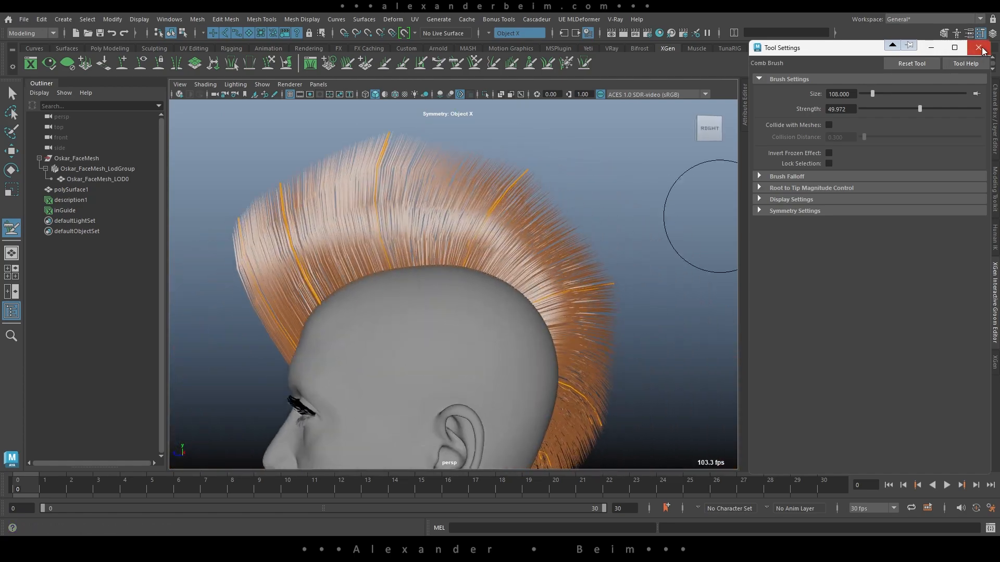
Close the tool settings, then set the CV Count of description1_base to 25 and rebuild the splines
{"action": "left_click", "coordinate": [979, 48]}
{"action": "left_click", "coordinate": [833, 251]}
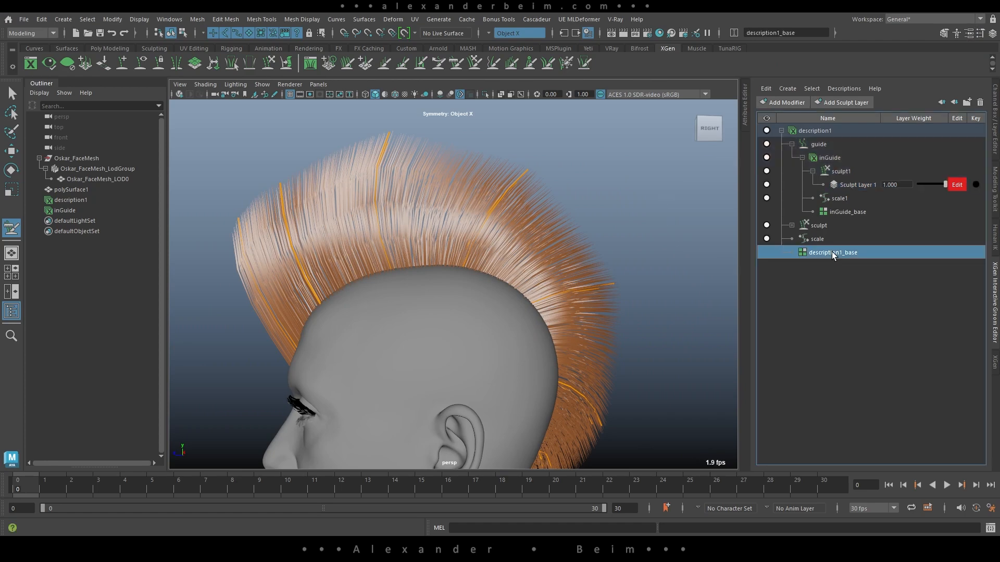
{"action": "left_click", "coordinate": [746, 108]}
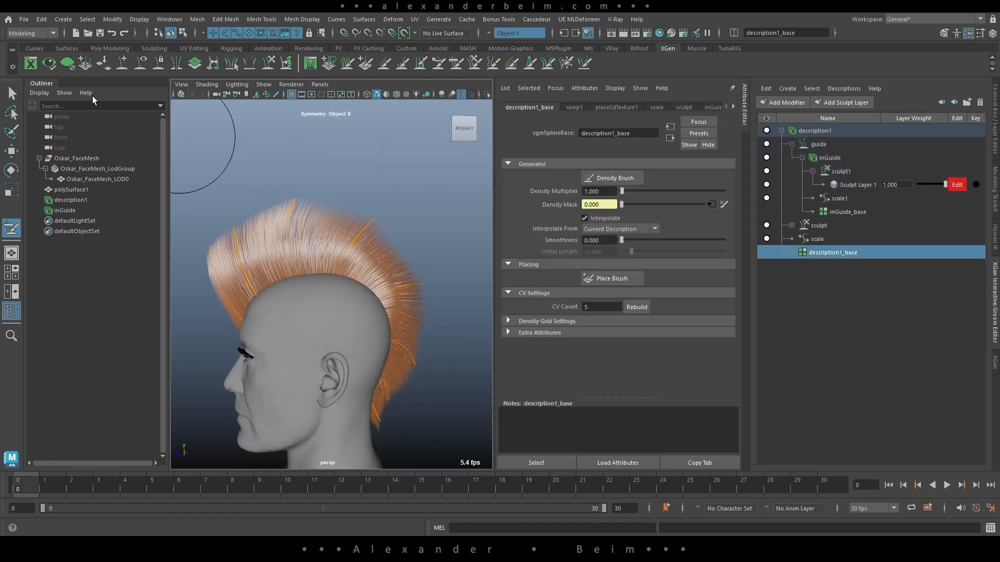
{"action": "middle_click_drag", "start_coordinate": [339, 300], "coordinate": [364, 259], "text": "alt"}
{"action": "scroll", "coordinate": [360, 264], "scroll_direction": "up", "scroll_amount": 5}
{"action": "mouse_move", "coordinate": [351, 274]}
{"action": "left_mouse_down", "text": "alt"}
{"action": "mouse_move", "coordinate": [368, 255]}
{"action": "mouse_move", "coordinate": [347, 265]}
{"action": "left_mouse_up", "text": "alt"}
{"action": "scroll", "coordinate": [348, 266], "scroll_direction": "down", "scroll_amount": 3}
{"action": "middle_click_drag", "start_coordinate": [359, 264], "coordinate": [363, 276], "text": "alt"}
{"action": "left_click_drag", "start_coordinate": [364, 276], "coordinate": [377, 266], "text": "alt"}
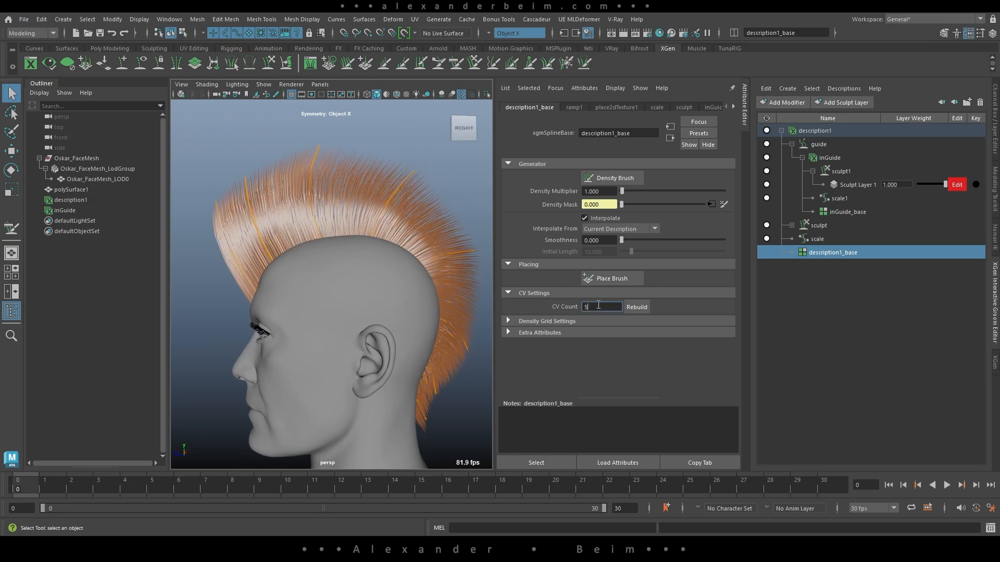
{"action": "type", "text": "2"}
{"action": "left_click", "coordinate": [637, 308]}
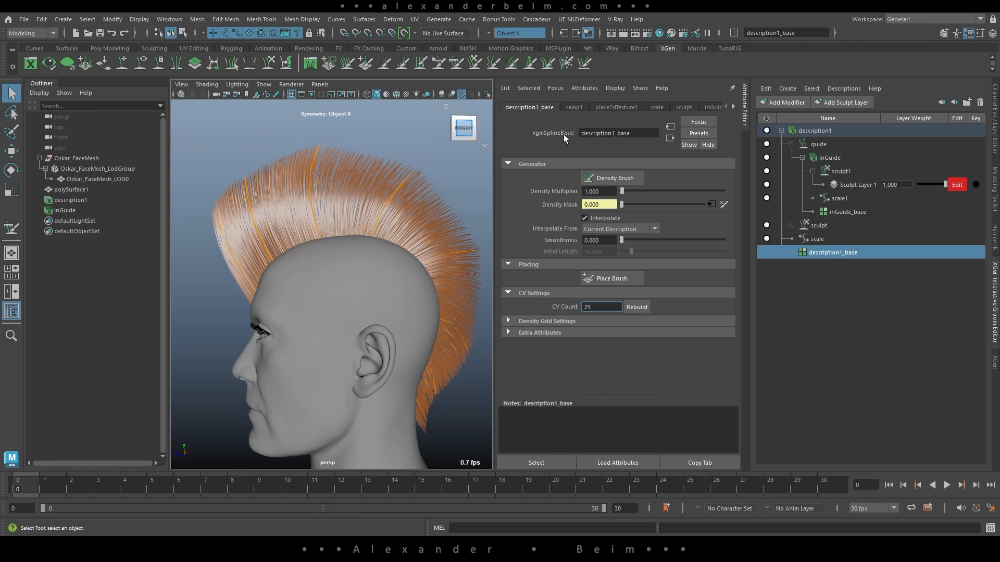
Hide the inGuide description so only the groomed hair shows
{"action": "left_click", "coordinate": [768, 159]}
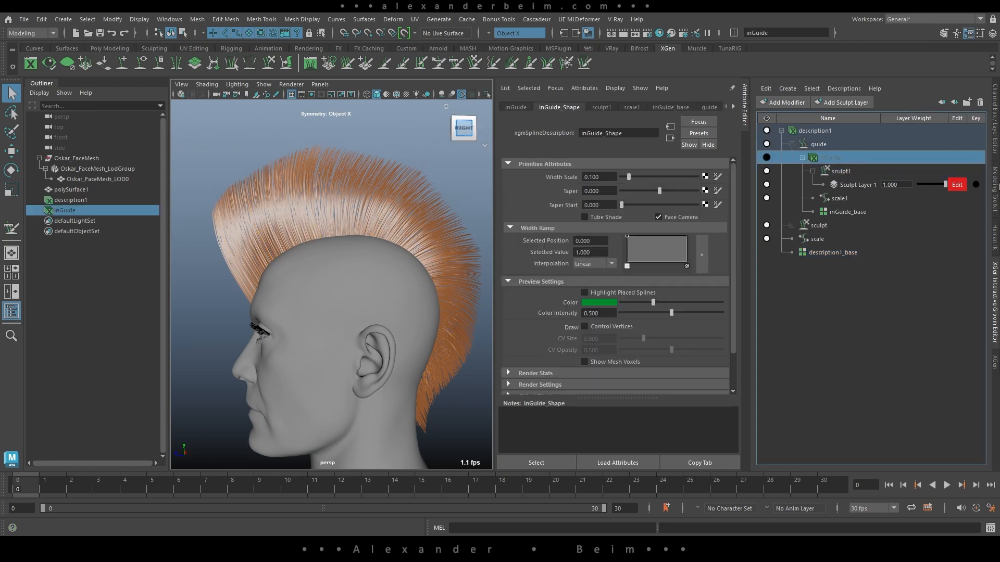
{"action": "left_click", "coordinate": [996, 278]}
{"action": "left_click_drag", "start_coordinate": [585, 270], "coordinate": [553, 262], "text": "alt"}
{"action": "left_click", "coordinate": [994, 296]}
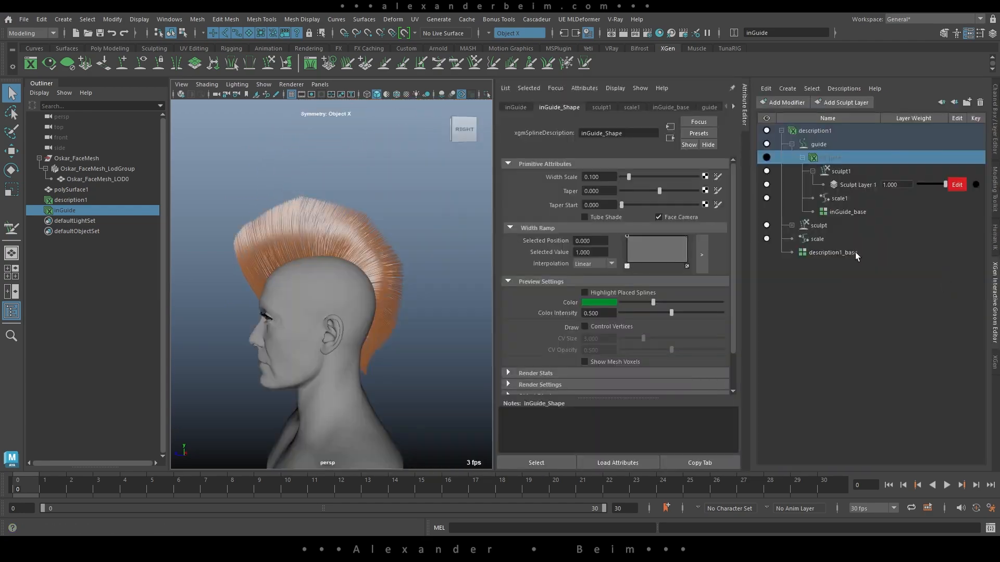
Add a Sculpt modifier to description1 and make its Sculpt Layer 1 the editable layer
{"action": "left_click", "coordinate": [777, 103]}
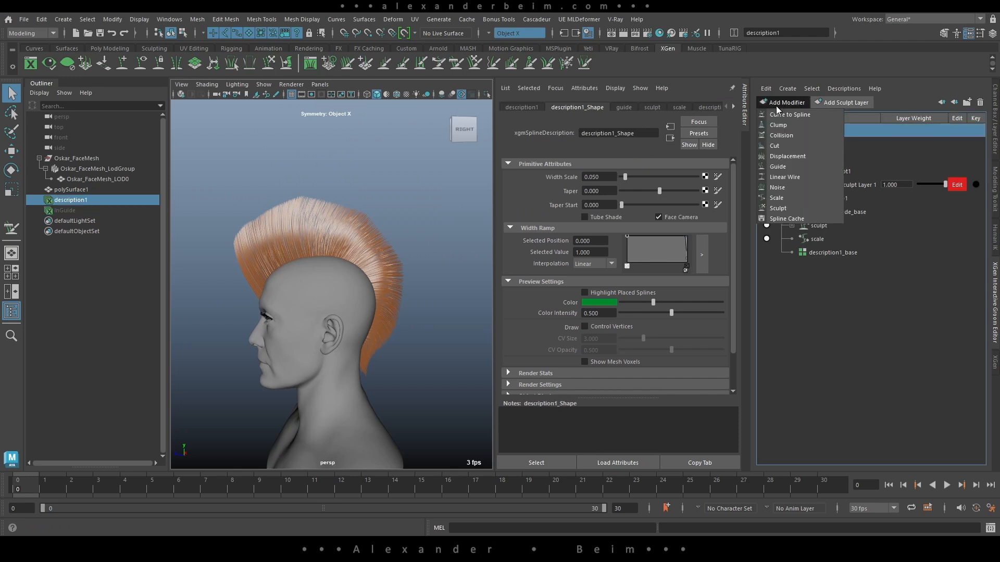
{"action": "left_click", "coordinate": [785, 208]}
{"action": "left_click", "coordinate": [792, 144]}
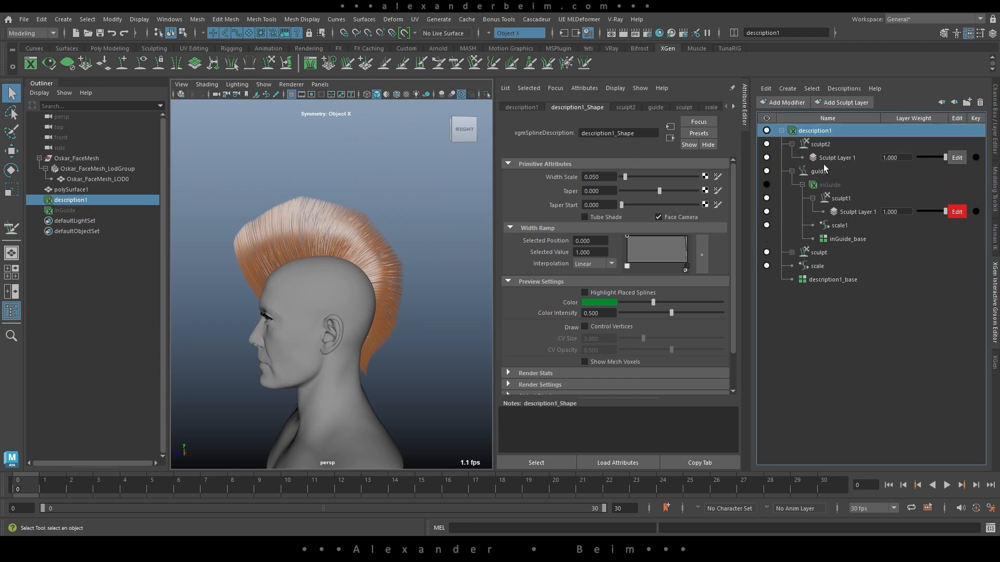
{"action": "left_click", "coordinate": [946, 159]}
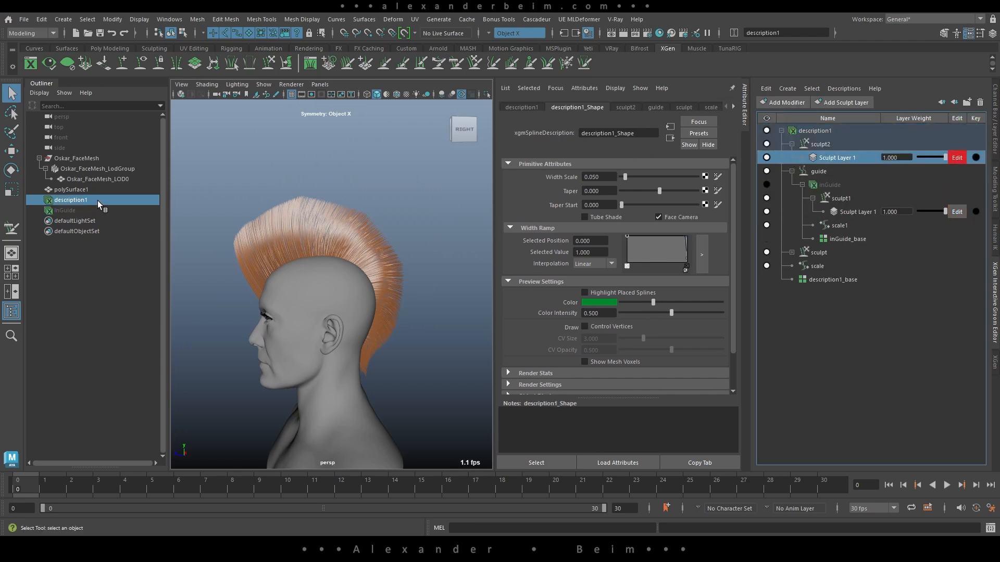
{"action": "left_click", "coordinate": [747, 123]}
{"action": "left_click_drag", "start_coordinate": [502, 272], "coordinate": [434, 285], "text": "alt"}
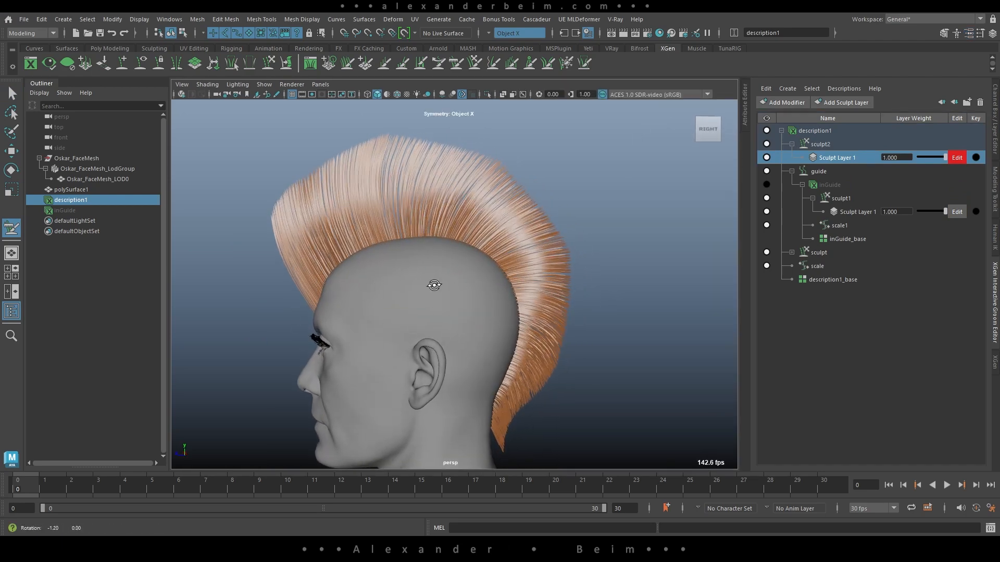
Add a Noise modifier to description1 and select it
{"action": "left_click", "coordinate": [788, 104]}
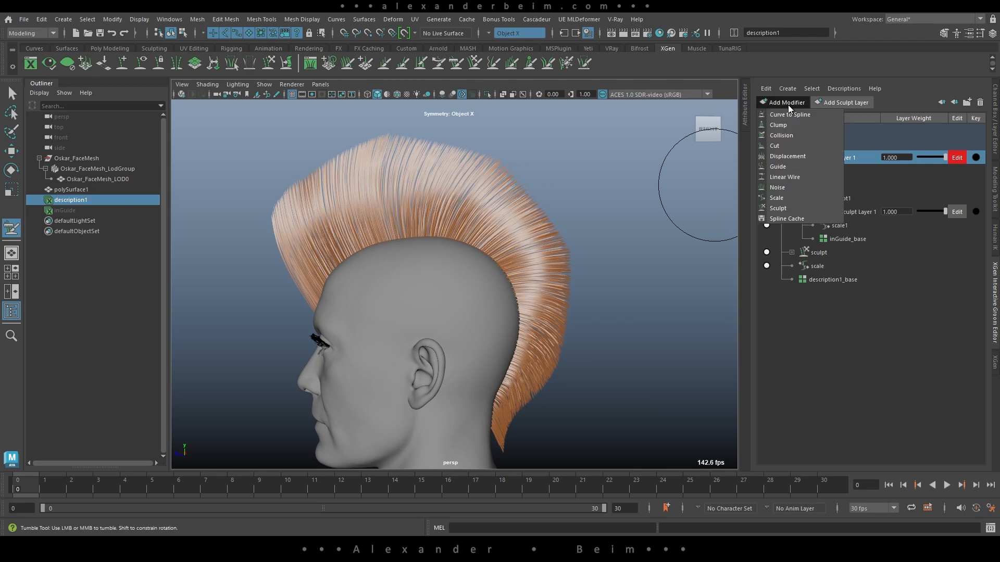
{"action": "left_click", "coordinate": [778, 187]}
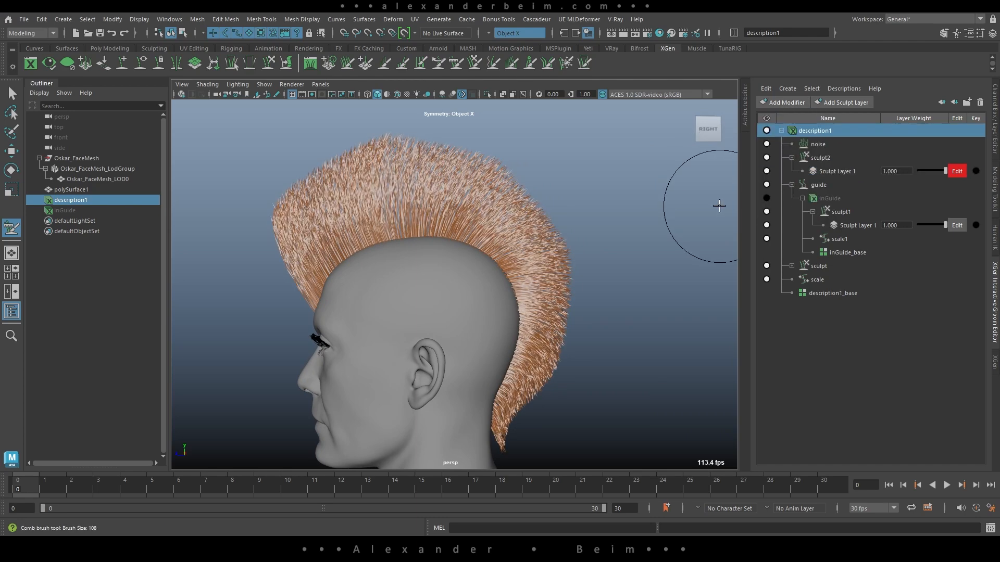
{"action": "left_click_drag", "start_coordinate": [598, 248], "coordinate": [587, 218], "text": "alt"}
{"action": "right_click_drag", "start_coordinate": [587, 219], "coordinate": [620, 232], "text": "alt"}
{"action": "left_click", "coordinate": [831, 145]}
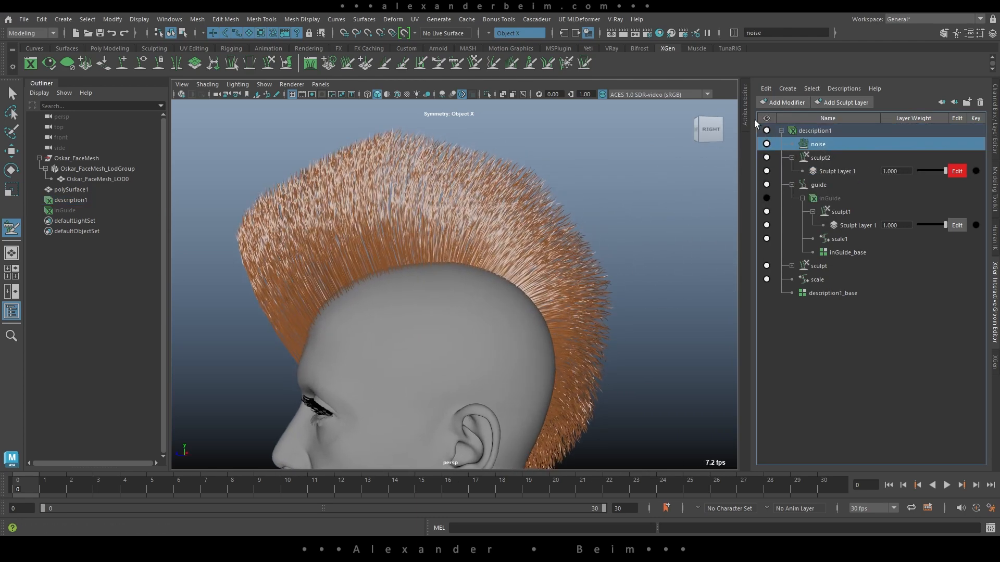
Set the noise Frequency to 0.194, add a Smooth Magnitude Scale point at 0.235 with value 0.720, and adjust the Magnitude
{"action": "key", "text": "ctrl+a"}
{"action": "left_click", "coordinate": [623, 201]}
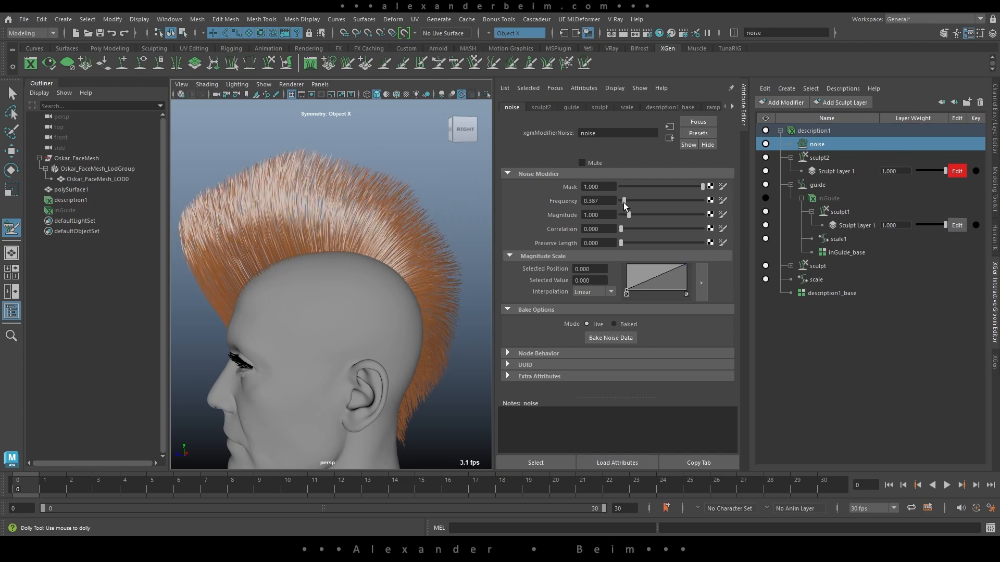
{"action": "mouse_move", "coordinate": [645, 267]}
{"action": "left_mouse_down"}
{"action": "mouse_move", "coordinate": [633, 251]}
{"action": "mouse_move", "coordinate": [643, 271]}
{"action": "left_mouse_up"}
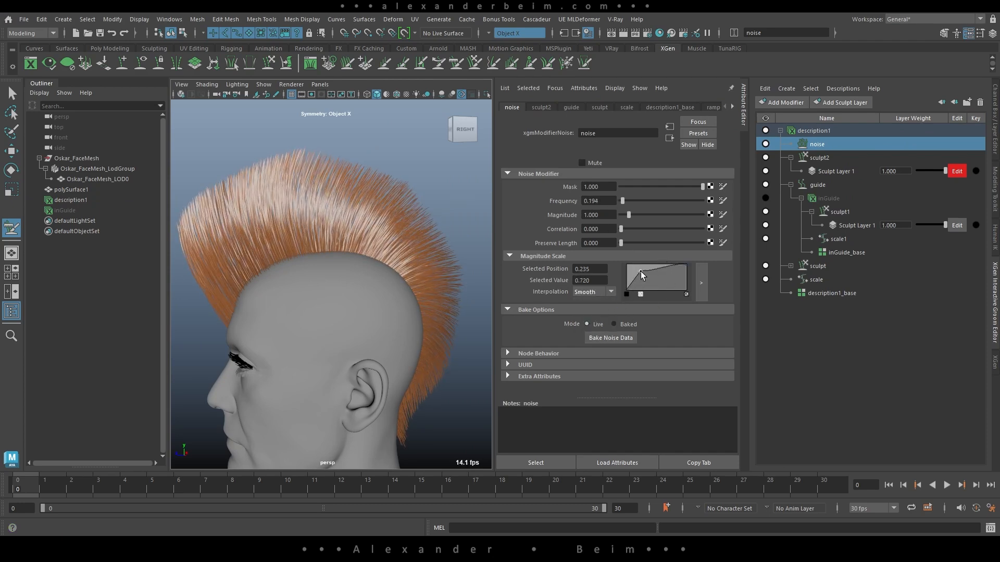
{"action": "left_click_drag", "start_coordinate": [629, 214], "coordinate": [630, 215]}
{"action": "left_click_drag", "start_coordinate": [351, 264], "coordinate": [392, 243], "text": "alt"}
{"action": "left_click", "coordinate": [742, 113]}
Select Sculpt Layer 1 under sculpt2 and frame the mohawk in the side -X view with the grid hidden
{"action": "left_click", "coordinate": [841, 172]}
{"action": "right_click_drag", "start_coordinate": [560, 220], "coordinate": [471, 225], "text": "alt"}
{"action": "middle_click_drag", "start_coordinate": [471, 225], "coordinate": [458, 282], "text": "alt"}
{"action": "key", "text": "space"}
{"action": "left_click_drag", "start_coordinate": [507, 247], "coordinate": [569, 270]}
{"action": "key", "text": "f"}
{"action": "right_click_drag", "start_coordinate": [570, 270], "coordinate": [460, 125], "text": "alt"}
{"action": "middle_click_drag", "start_coordinate": [460, 125], "coordinate": [455, 227], "text": "alt"}
{"action": "left_click", "coordinate": [291, 96]}
{"action": "middle_click_drag", "start_coordinate": [428, 163], "coordinate": [419, 182], "text": "alt"}
Trim the mohawk's front and top edge into an even outline with the Cut brush
{"action": "right_click_drag", "start_coordinate": [419, 182], "coordinate": [417, 252], "text": "shift"}
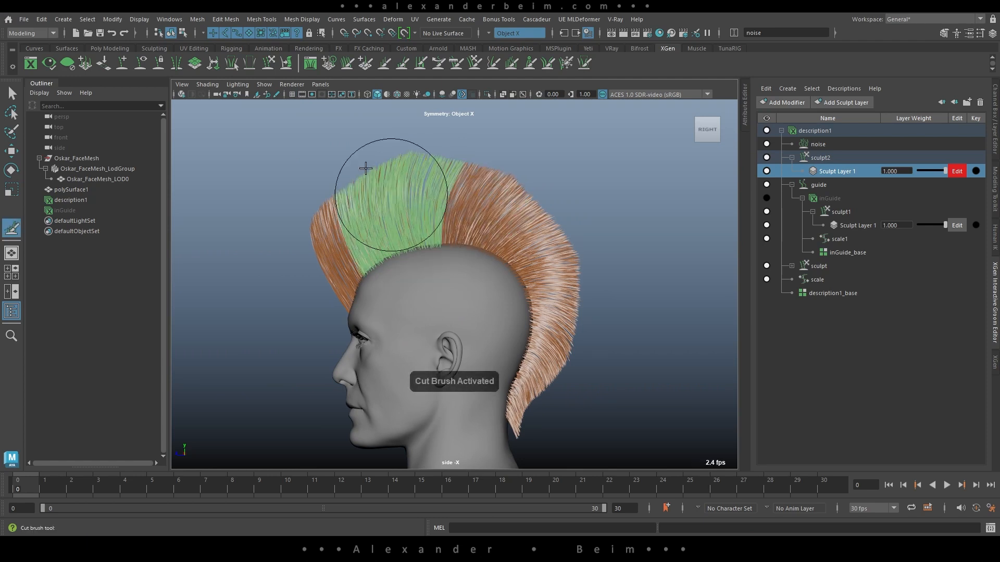
{"action": "mouse_move", "coordinate": [373, 194]}
{"action": "right_mouse_down"}
{"action": "mouse_move", "coordinate": [376, 220]}
{"action": "mouse_move", "coordinate": [392, 217]}
{"action": "mouse_move", "coordinate": [405, 171]}
{"action": "mouse_move", "coordinate": [435, 165]}
{"action": "right_mouse_up"}
{"action": "mouse_move", "coordinate": [241, 205]}
{"action": "left_mouse_down"}
{"action": "mouse_move", "coordinate": [351, 127]}
{"action": "mouse_move", "coordinate": [453, 105]}
{"action": "left_mouse_up"}
{"action": "left_click_drag", "start_coordinate": [560, 179], "coordinate": [573, 192], "text": "alt"}
{"action": "middle_click_drag", "start_coordinate": [573, 193], "coordinate": [522, 205], "text": "alt"}
{"action": "left_click_drag", "start_coordinate": [356, 134], "coordinate": [421, 125]}
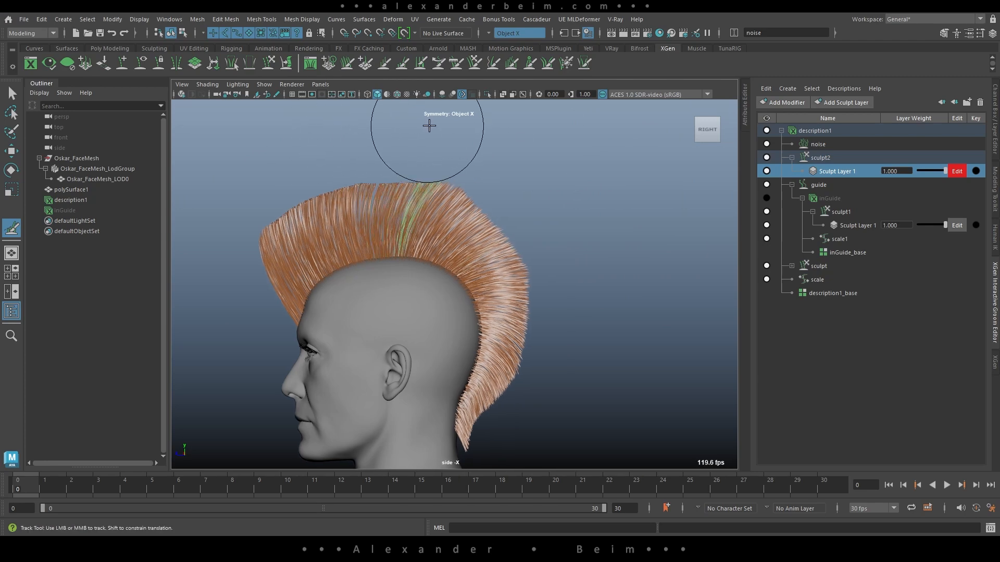
Reduce the Cut brush size and tidy the mohawk's outline along the back of the head
{"action": "scroll", "coordinate": [472, 253], "scroll_direction": "up", "scroll_amount": 3}
{"action": "middle_click_drag", "start_coordinate": [309, 134], "coordinate": [316, 165], "text": "alt"}
{"action": "key", "text": "b"}
{"action": "left_click_drag", "start_coordinate": [464, 257], "coordinate": [485, 257]}
{"action": "middle_click_drag", "start_coordinate": [601, 285], "coordinate": [585, 252], "text": "alt"}
{"action": "middle_click_drag", "start_coordinate": [593, 364], "coordinate": [583, 291], "text": "alt"}
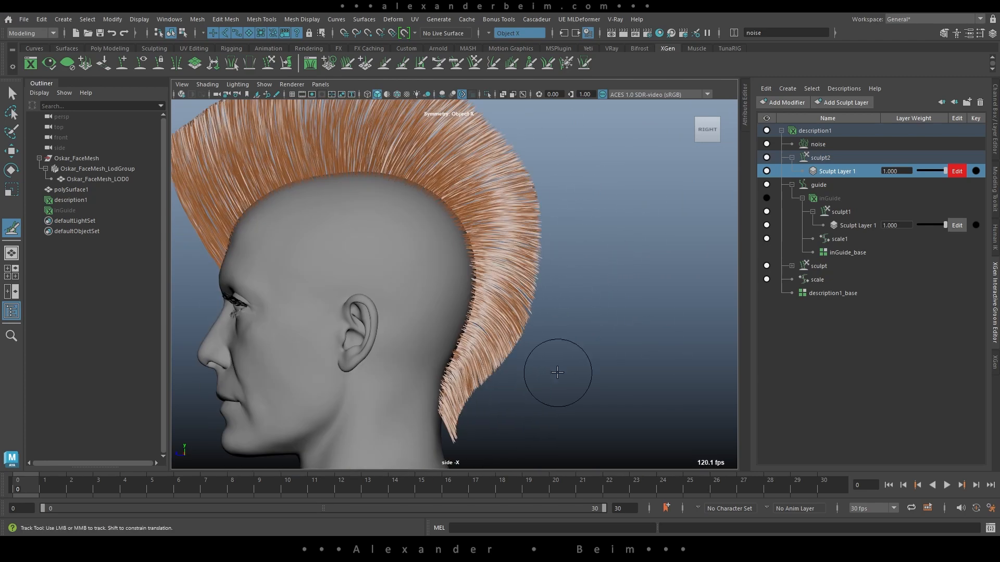
Return to the perspective view and examine the trimmed hair tips up close
{"action": "middle_click_drag", "start_coordinate": [489, 432], "coordinate": [494, 282], "text": "alt"}
{"action": "scroll", "coordinate": [473, 214], "scroll_direction": "down", "scroll_amount": 3}
{"action": "key", "text": "space"}
{"action": "left_click_drag", "start_coordinate": [430, 224], "coordinate": [409, 202], "text": "alt"}
{"action": "middle_click_drag", "start_coordinate": [410, 203], "coordinate": [453, 234], "text": "alt"}
{"action": "right_click_drag", "start_coordinate": [453, 234], "coordinate": [524, 237], "text": "alt"}
{"action": "mouse_move", "coordinate": [352, 208]}
{"action": "left_mouse_down", "text": "alt"}
{"action": "mouse_move", "coordinate": [386, 220]}
{"action": "mouse_move", "coordinate": [486, 219]}
{"action": "left_mouse_up", "text": "alt"}
{"action": "mouse_move", "coordinate": [487, 218]}
{"action": "right_mouse_down", "text": "alt"}
{"action": "mouse_move", "coordinate": [498, 218]}
{"action": "mouse_move", "coordinate": [467, 205]}
{"action": "right_mouse_up", "text": "alt"}
{"action": "mouse_move", "coordinate": [467, 205]}
{"action": "left_mouse_down", "text": "alt"}
{"action": "mouse_move", "coordinate": [402, 208]}
{"action": "mouse_move", "coordinate": [767, 282]}
{"action": "left_mouse_up", "text": "alt"}
Rebuild the splines of description1_base with a CV Count of 25
{"action": "left_click", "coordinate": [830, 294]}
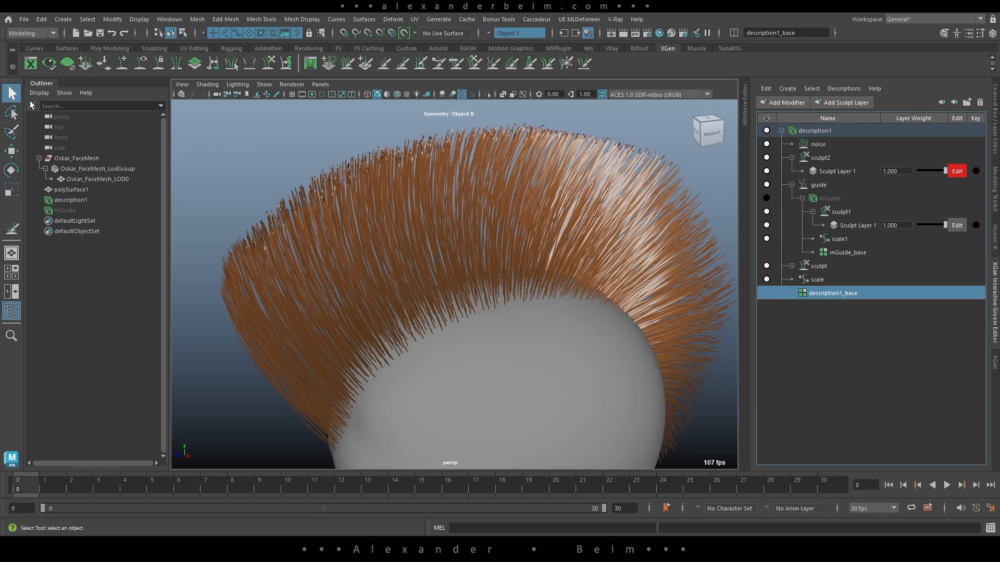
{"action": "left_click", "coordinate": [744, 112]}
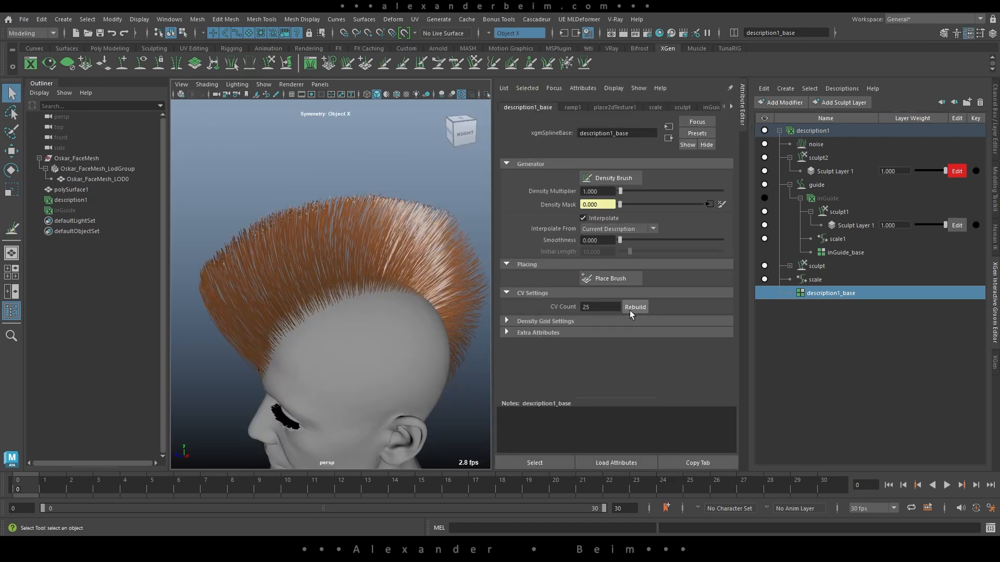
{"action": "left_click", "coordinate": [635, 309]}
{"action": "left_click", "coordinate": [745, 112]}
Show inGuide again and reshape its front guides so the mohawk's front curves outward over the forehead
{"action": "left_click_drag", "start_coordinate": [703, 151], "coordinate": [375, 245], "text": "alt"}
{"action": "left_click", "coordinate": [829, 198]}
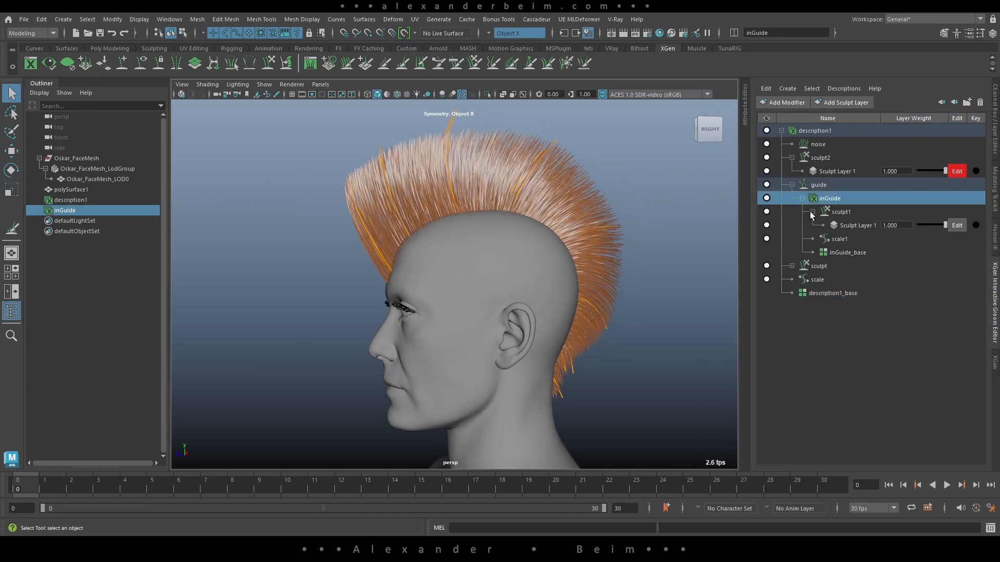
{"action": "left_click", "coordinate": [390, 66]}
{"action": "left_click_drag", "start_coordinate": [448, 231], "coordinate": [462, 229], "text": "alt"}
{"action": "key", "text": "b"}
{"action": "mouse_move", "coordinate": [360, 243]}
{"action": "left_mouse_down"}
{"action": "mouse_move", "coordinate": [385, 243]}
{"action": "mouse_move", "coordinate": [351, 210]}
{"action": "left_mouse_up"}
{"action": "mouse_move", "coordinate": [370, 267]}
{"action": "left_mouse_down"}
{"action": "mouse_move", "coordinate": [345, 225]}
{"action": "mouse_move", "coordinate": [406, 325]}
{"action": "left_mouse_up"}
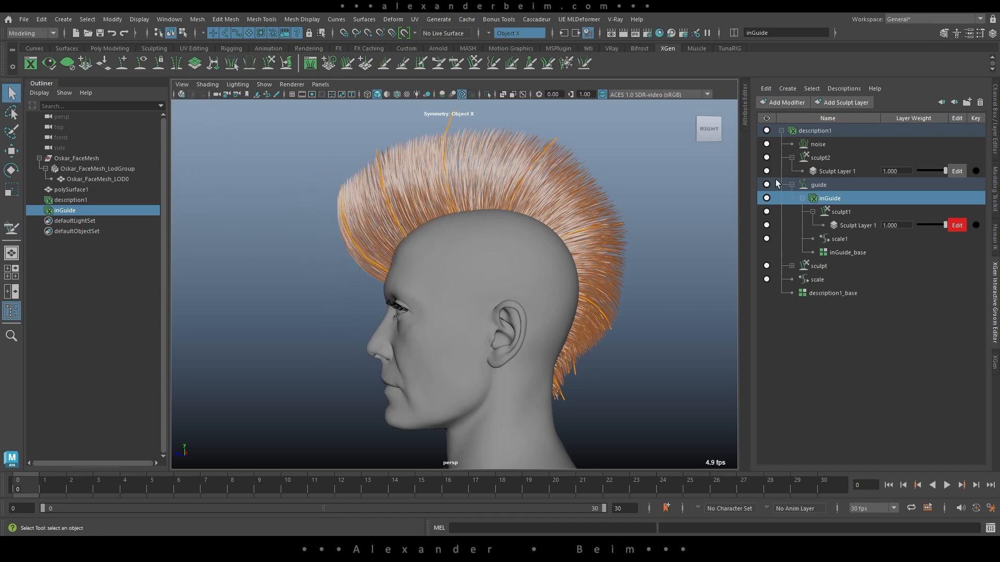
Hide inGuide and open the ramp texture that drives the Density Mask of description1_base
{"action": "left_click", "coordinate": [766, 198]}
{"action": "left_click_drag", "start_coordinate": [596, 382], "coordinate": [659, 223], "text": "alt"}
{"action": "left_click", "coordinate": [822, 292]}
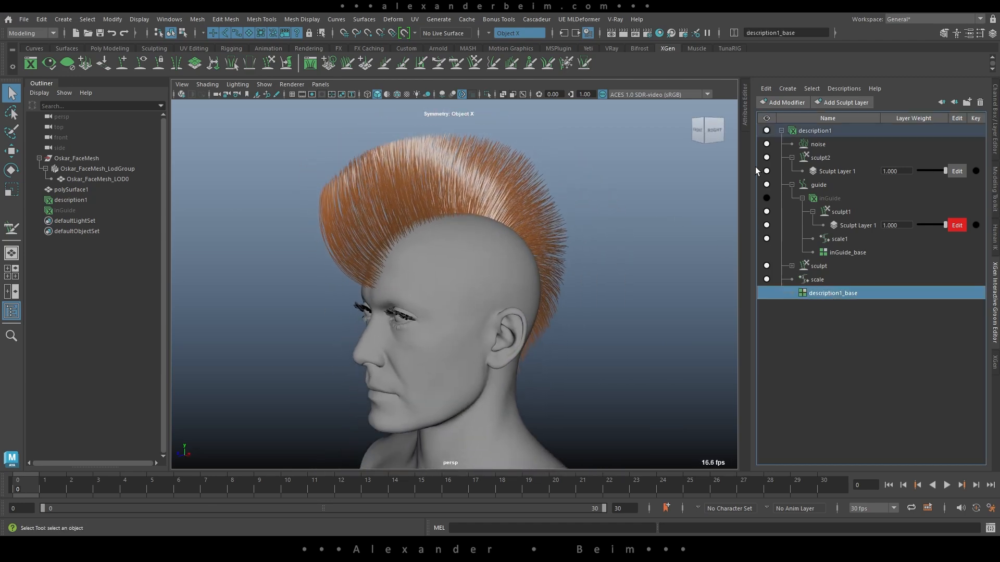
{"action": "left_click", "coordinate": [744, 121]}
{"action": "left_click", "coordinate": [707, 205]}
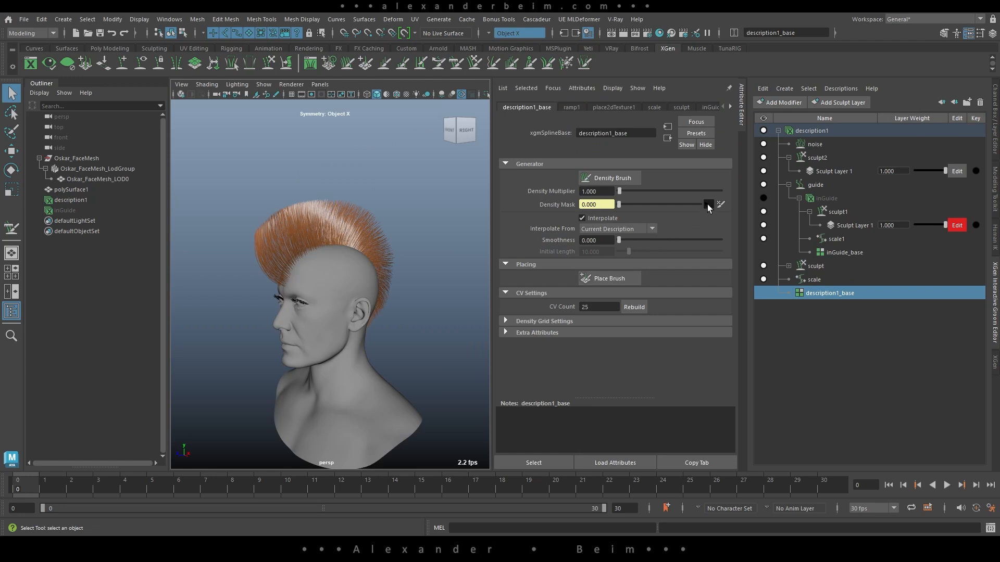
{"action": "left_click_drag", "start_coordinate": [432, 336], "coordinate": [417, 327], "text": "alt"}
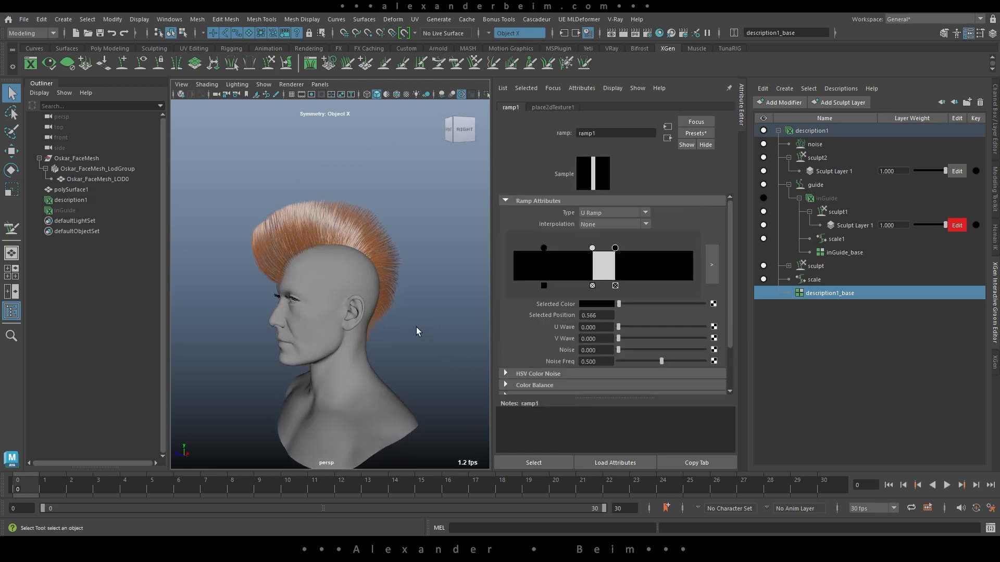
Connect a new Ramp texture to the colour of the white middle marker in the density mask's ramp1
{"action": "left_click", "coordinate": [592, 249]}
{"action": "left_click", "coordinate": [714, 305]}
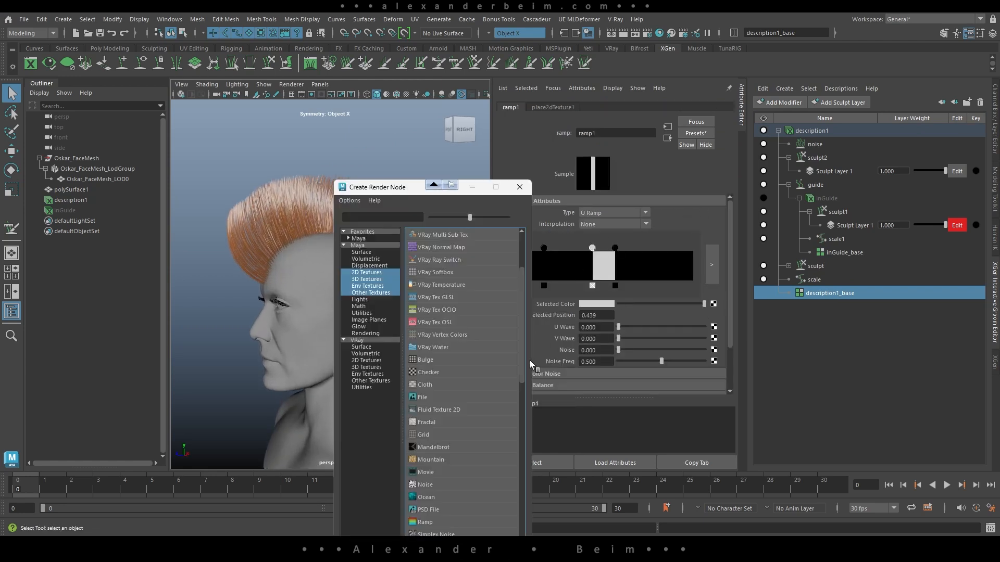
{"action": "scroll", "coordinate": [448, 427], "scroll_direction": "down", "scroll_amount": 5}
{"action": "left_click", "coordinate": [424, 336]}
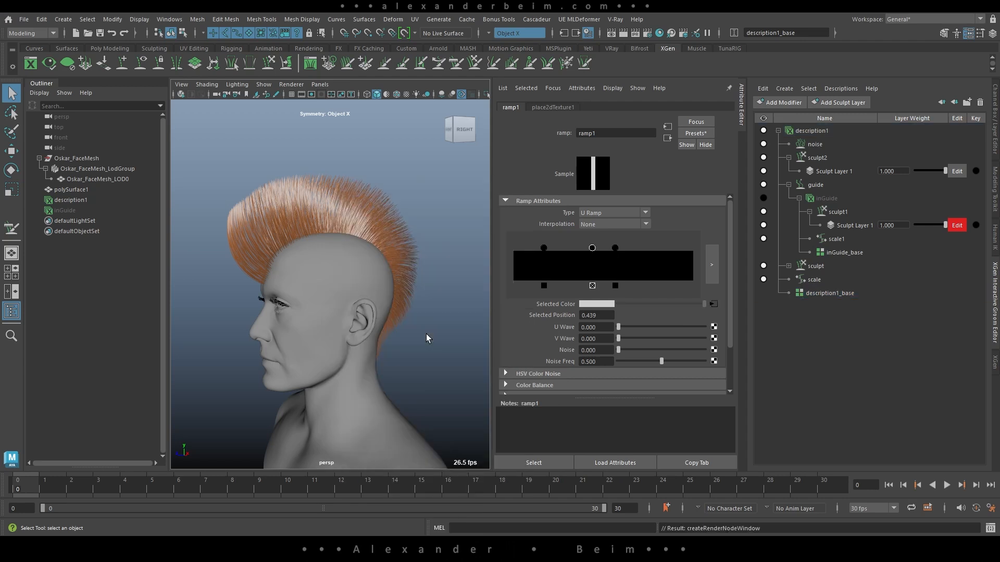
Set ramp2's interpolation to None and move its white marker to about 0.192, leaving black at the start of the V Ramp
{"action": "left_click_drag", "start_coordinate": [425, 298], "coordinate": [405, 319], "text": "alt"}
{"action": "left_click", "coordinate": [613, 224]}
{"action": "left_click", "coordinate": [602, 237]}
{"action": "left_click_drag", "start_coordinate": [693, 248], "coordinate": [548, 267]}
{"action": "left_click_drag", "start_coordinate": [266, 254], "coordinate": [334, 265], "text": "alt"}
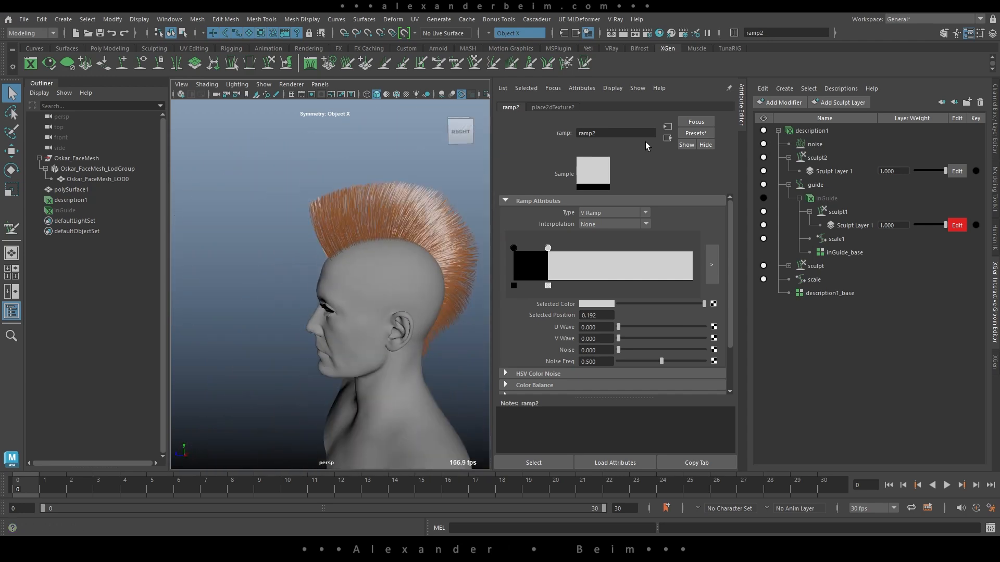
Examine the mohawk's masked front edge and overall profile from the side
{"action": "left_click", "coordinate": [741, 113]}
{"action": "scroll", "coordinate": [599, 255], "scroll_direction": "down", "scroll_amount": 5}
{"action": "middle_click_drag", "start_coordinate": [599, 255], "coordinate": [473, 263], "text": "alt"}
{"action": "scroll", "coordinate": [473, 263], "scroll_direction": "up", "scroll_amount": 3}
{"action": "left_click_drag", "start_coordinate": [473, 264], "coordinate": [611, 274], "text": "alt"}
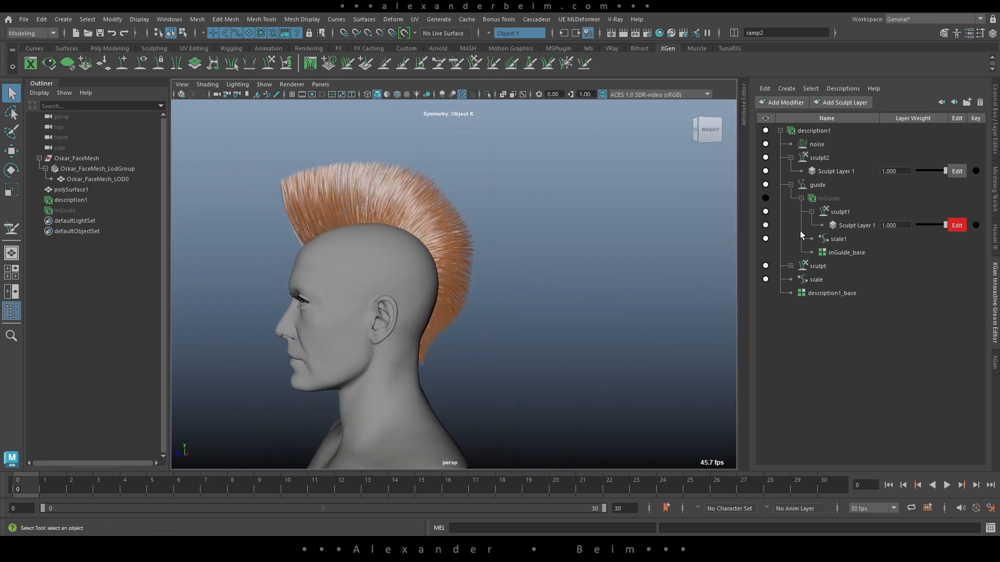
{"action": "left_click", "coordinate": [744, 107]}
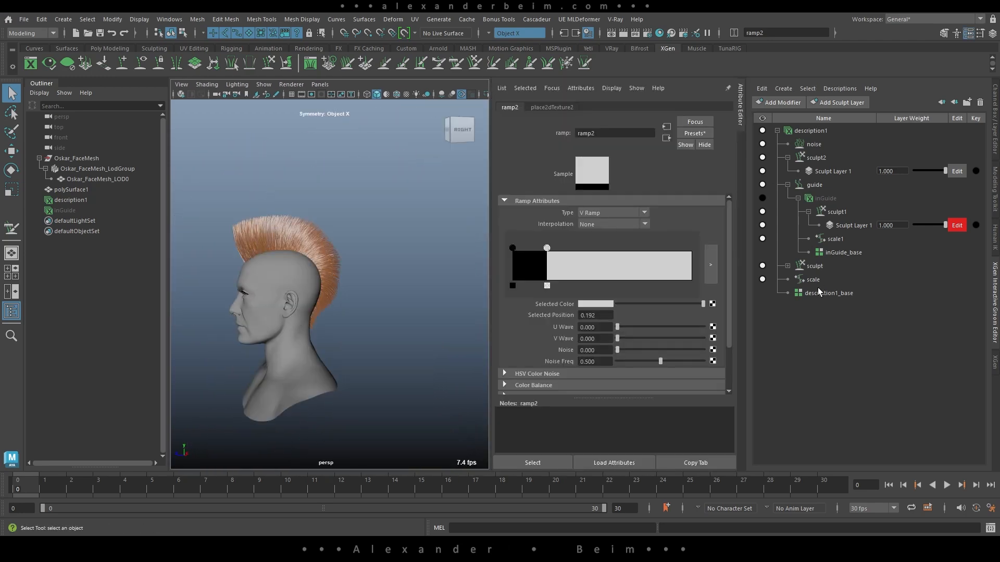
{"action": "left_click_drag", "start_coordinate": [383, 305], "coordinate": [372, 288], "text": "alt"}
{"action": "middle_click_drag", "start_coordinate": [372, 288], "coordinate": [444, 307], "text": "alt"}
{"action": "scroll", "coordinate": [444, 307], "scroll_direction": "up", "scroll_amount": 4}
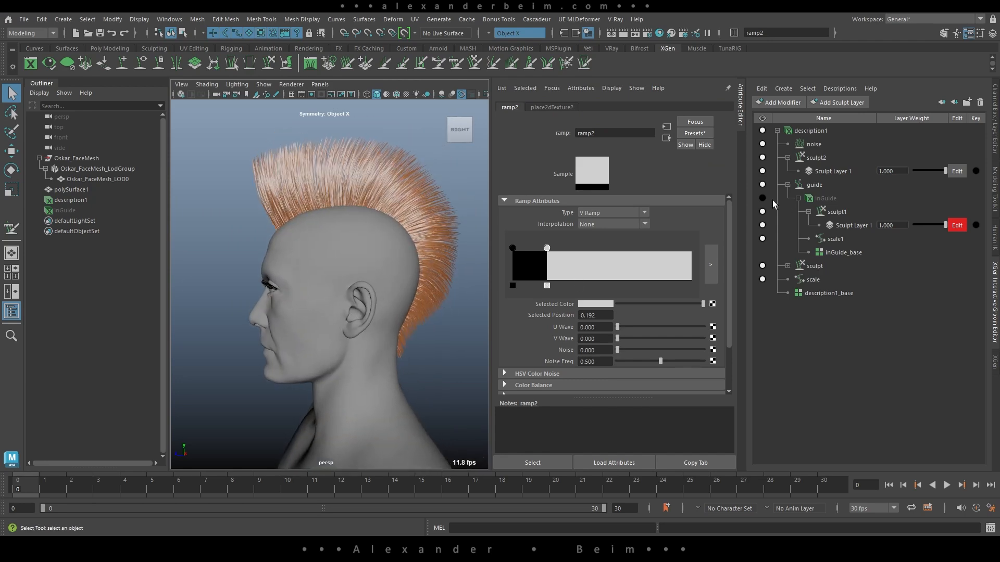
{"action": "left_click", "coordinate": [762, 198]}
{"action": "left_click", "coordinate": [11, 227]}
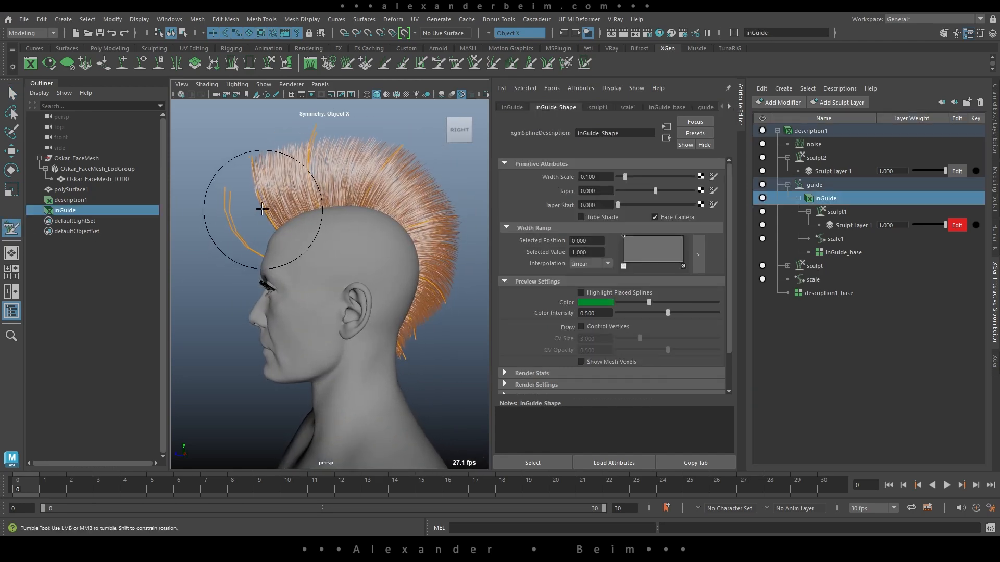
{"action": "left_click_drag", "start_coordinate": [257, 167], "coordinate": [305, 232], "text": "alt"}
{"action": "key", "text": "w"}
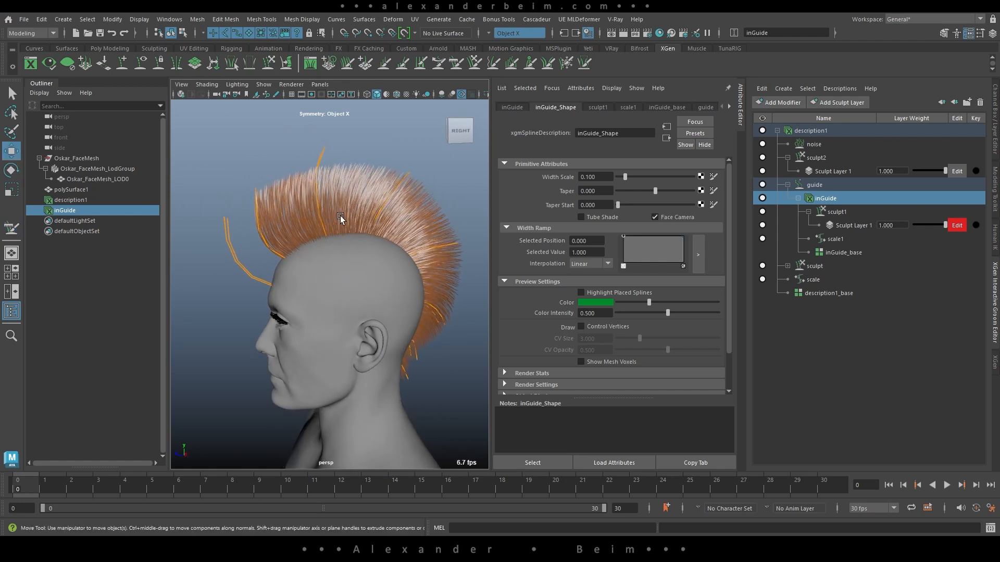
{"action": "left_click", "coordinate": [763, 199]}
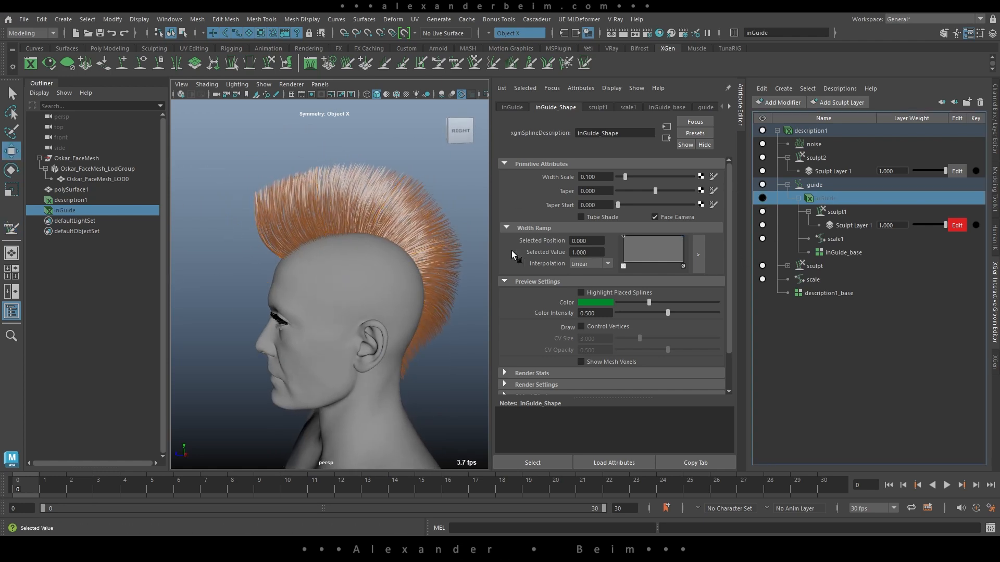
Set the Density Multiplier of description1_base to 3
{"action": "left_click", "coordinate": [806, 291]}
{"action": "double_click", "coordinate": [605, 192]}
{"action": "type", "text": "3"}
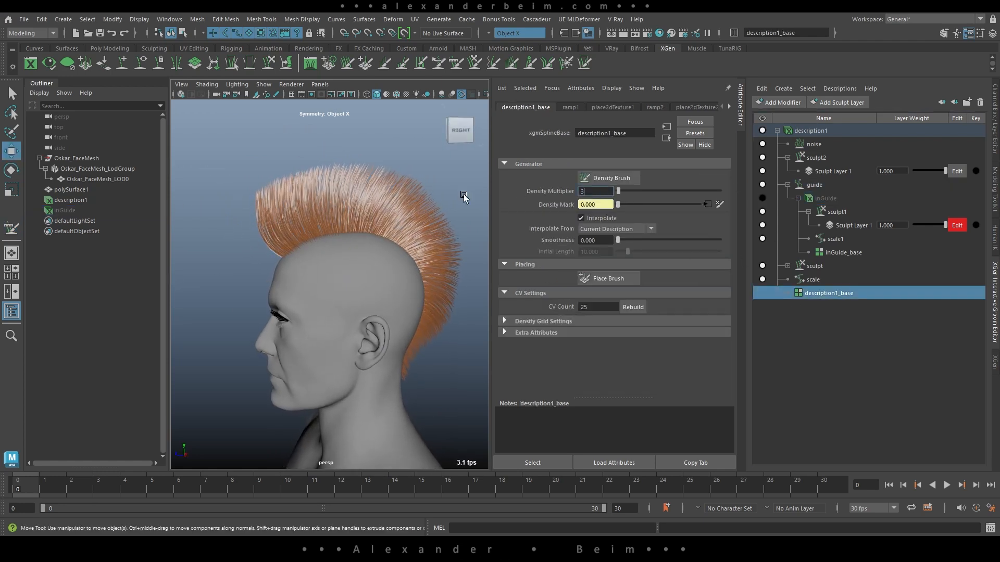
{"action": "key", "text": "Return"}
{"action": "left_click_drag", "start_coordinate": [382, 267], "coordinate": [409, 256], "text": "alt"}
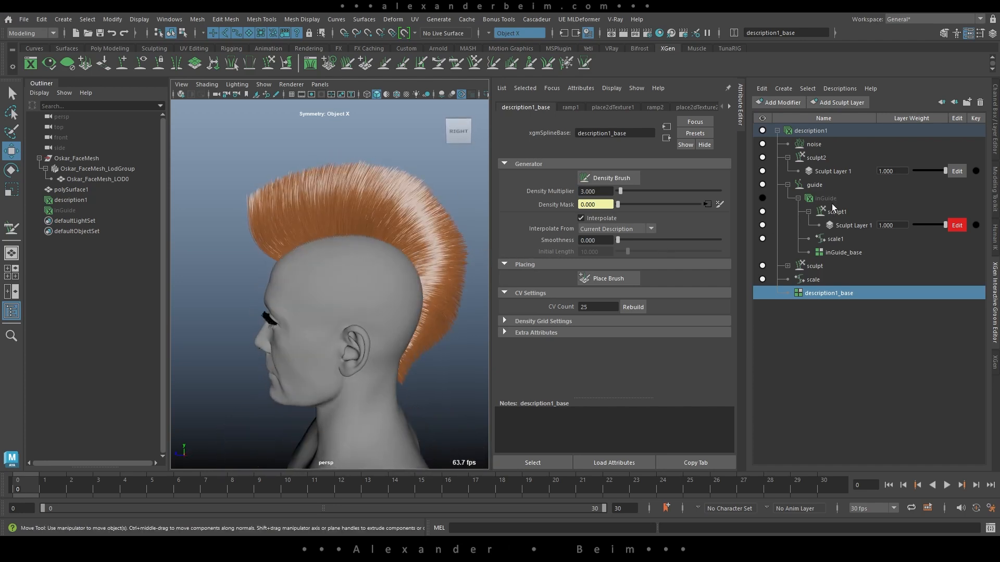
Set the Width Scale of description1 to 0.010 to thin the hair strands
{"action": "left_click", "coordinate": [811, 131]}
{"action": "left_click_drag", "start_coordinate": [333, 269], "coordinate": [347, 269], "text": "alt"}
{"action": "right_click_drag", "start_coordinate": [347, 269], "coordinate": [386, 284], "text": "alt"}
{"action": "left_click_drag", "start_coordinate": [385, 283], "coordinate": [400, 292], "text": "alt"}
{"action": "right_click_drag", "start_coordinate": [400, 292], "coordinate": [442, 297], "text": "alt"}
{"action": "left_click_drag", "start_coordinate": [590, 177], "coordinate": [602, 177]}
{"action": "type", "text": "1"}
{"action": "key", "text": "Return"}
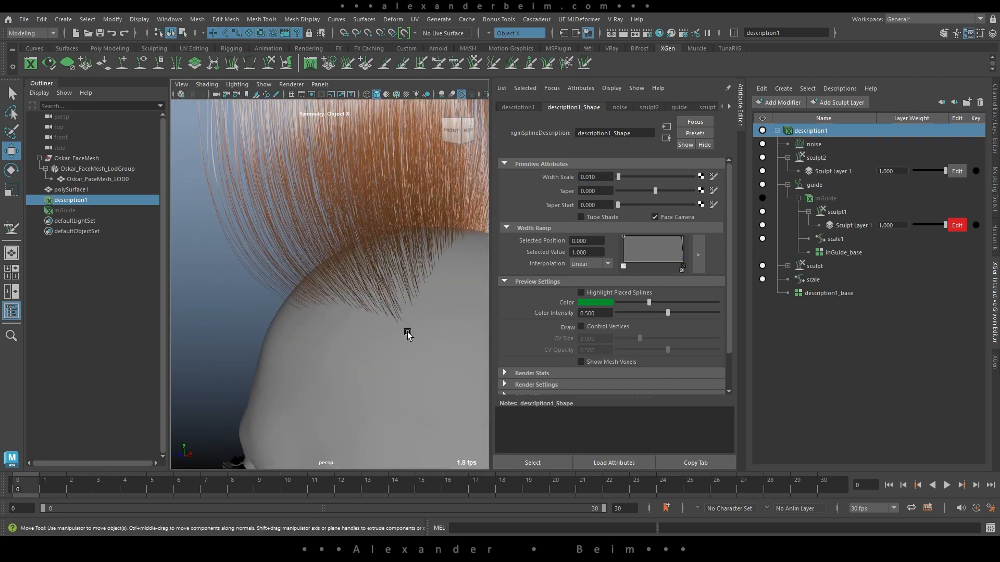
Check the strand thickness around the mohawk and adjust the Width Scale of description1 to 0.015
{"action": "right_click_drag", "start_coordinate": [284, 346], "coordinate": [255, 336], "text": "alt"}
{"action": "left_click_drag", "start_coordinate": [333, 331], "coordinate": [353, 328], "text": "alt"}
{"action": "right_click_drag", "start_coordinate": [353, 328], "coordinate": [401, 336], "text": "alt"}
{"action": "left_click", "coordinate": [607, 177]}
{"action": "type", "text": "5"}
{"action": "key", "text": "Return"}
{"action": "mouse_move", "coordinate": [391, 350]}
{"action": "left_mouse_down", "text": "alt"}
{"action": "mouse_move", "coordinate": [335, 361]}
{"action": "mouse_move", "coordinate": [501, 361]}
{"action": "mouse_move", "coordinate": [366, 364]}
{"action": "mouse_move", "coordinate": [392, 359]}
{"action": "left_mouse_up", "text": "alt"}
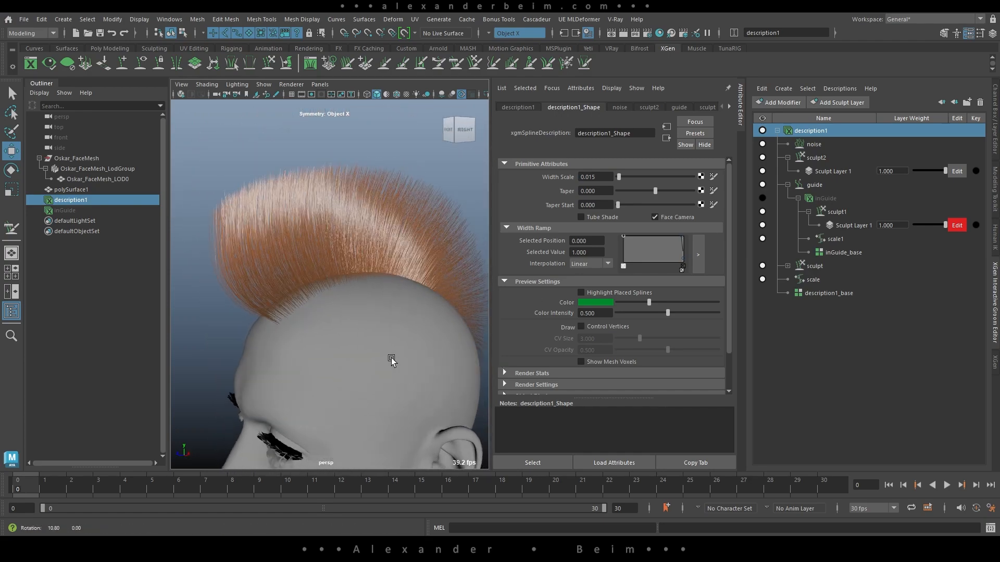
Add a Clump modifier to description1 and set the Seed of its clump points to 1
{"action": "left_click", "coordinate": [783, 102]}
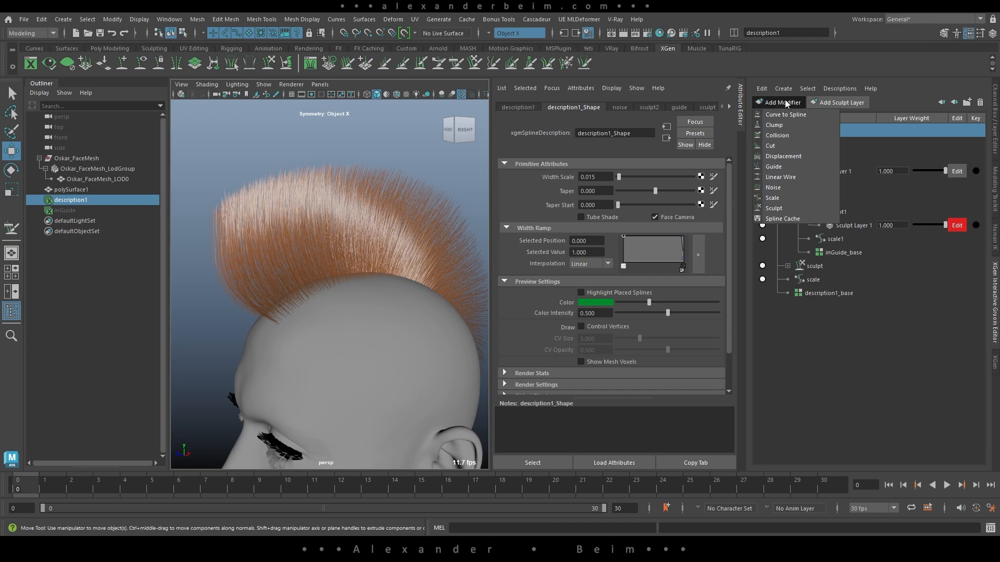
{"action": "left_click", "coordinate": [798, 129]}
{"action": "mouse_move", "coordinate": [353, 326]}
{"action": "left_mouse_down", "text": "alt"}
{"action": "mouse_move", "coordinate": [491, 328]}
{"action": "mouse_move", "coordinate": [339, 324]}
{"action": "left_mouse_up", "text": "alt"}
{"action": "left_click", "coordinate": [815, 144]}
{"action": "mouse_move", "coordinate": [396, 297]}
{"action": "left_mouse_down", "text": "alt"}
{"action": "mouse_move", "coordinate": [380, 290]}
{"action": "mouse_move", "coordinate": [309, 306]}
{"action": "mouse_move", "coordinate": [379, 304]}
{"action": "mouse_move", "coordinate": [375, 297]}
{"action": "mouse_move", "coordinate": [392, 313]}
{"action": "left_mouse_up", "text": "alt"}
{"action": "left_click", "coordinate": [598, 367]}
{"action": "type", "text": "1"}
{"action": "key", "text": "Return"}
{"action": "left_click_drag", "start_coordinate": [469, 359], "coordinate": [317, 310], "text": "alt"}
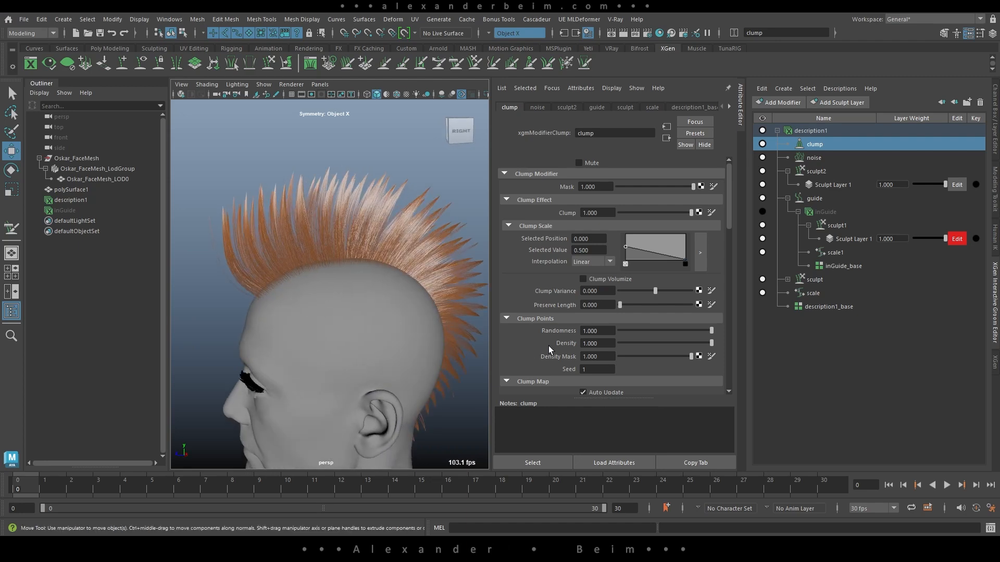
Set the clump points seed of the clump modifier to 2
{"action": "double_click", "coordinate": [594, 366]}
{"action": "type", "text": "2"}
{"action": "key", "text": "Return"}
{"action": "mouse_move", "coordinate": [292, 295]}
{"action": "left_mouse_down", "text": "alt"}
{"action": "mouse_move", "coordinate": [317, 286]}
{"action": "mouse_move", "coordinate": [321, 296]}
{"action": "left_mouse_up", "text": "alt"}
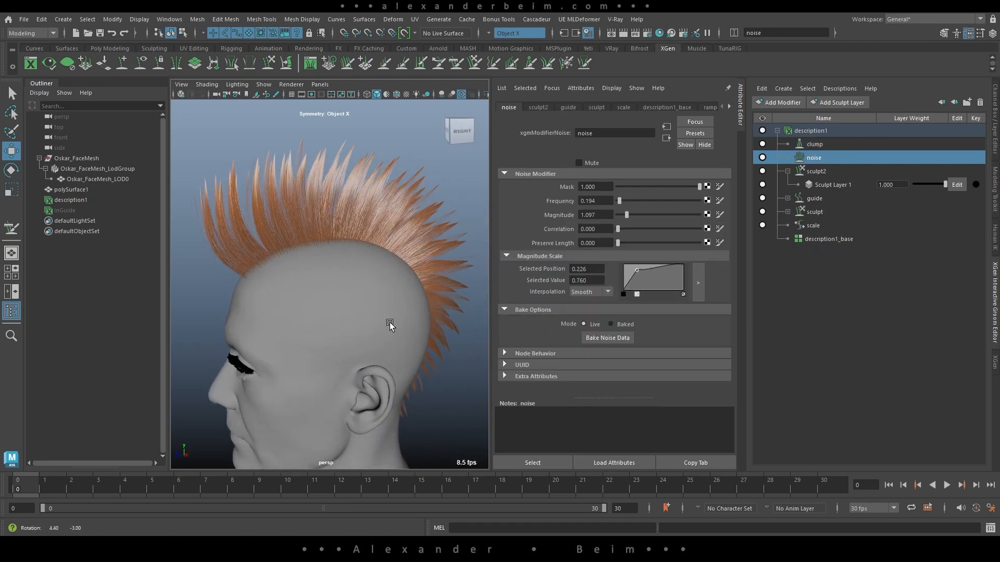
Set the density multiplier of description1_base to 7
{"action": "left_click_drag", "start_coordinate": [391, 324], "coordinate": [395, 314], "text": "alt"}
{"action": "mouse_move", "coordinate": [395, 314]}
{"action": "right_mouse_down", "text": "alt"}
{"action": "mouse_move", "coordinate": [424, 313]}
{"action": "mouse_move", "coordinate": [410, 312]}
{"action": "right_mouse_up", "text": "alt"}
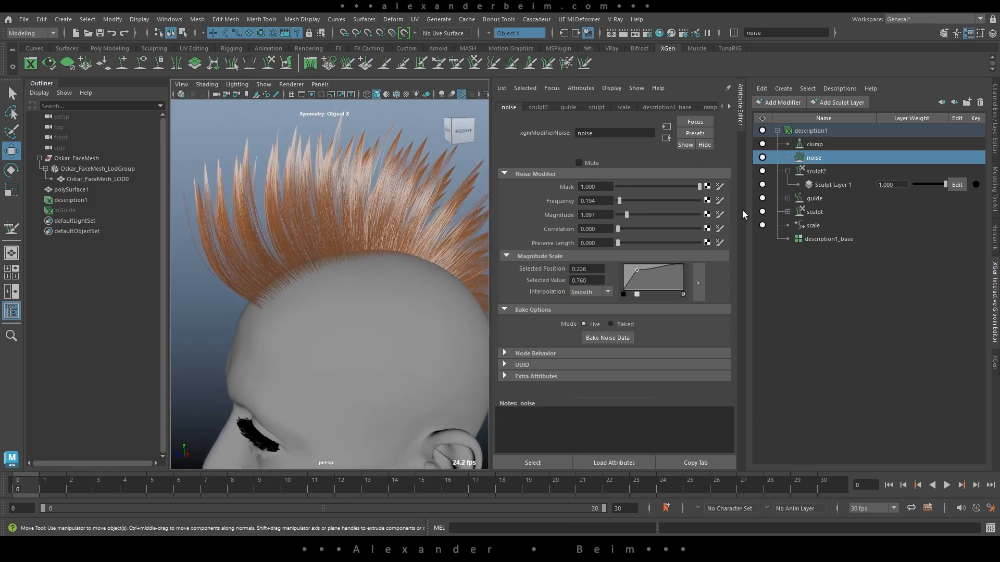
{"action": "left_click", "coordinate": [817, 240]}
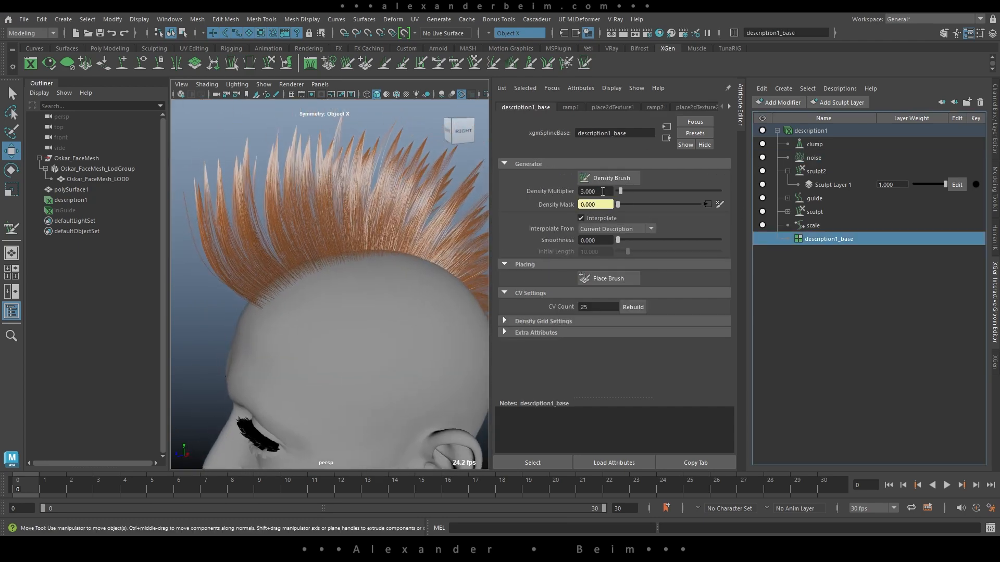
{"action": "double_click", "coordinate": [602, 192]}
{"action": "type", "text": "7"}
{"action": "key", "text": "Return"}
{"action": "left_click_drag", "start_coordinate": [394, 301], "coordinate": [424, 306], "text": "alt"}
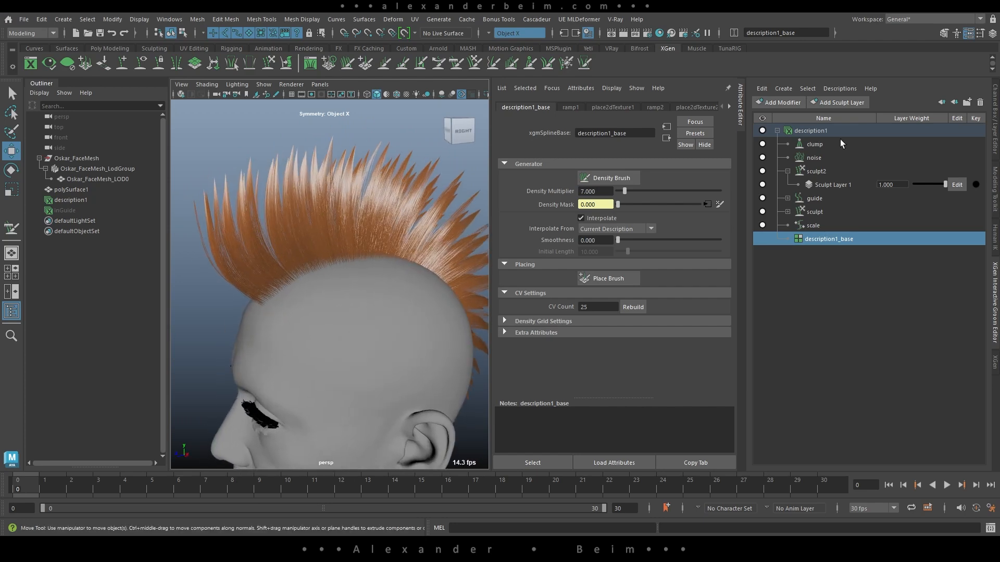
Hide the attribute editor and examine the denser mohawk's shape from the side
{"action": "key", "text": "ctrl+a"}
{"action": "right_click_drag", "start_coordinate": [424, 306], "coordinate": [344, 279], "text": "alt"}
{"action": "left_click_drag", "start_coordinate": [344, 279], "coordinate": [449, 309], "text": "alt"}
{"action": "right_click_drag", "start_coordinate": [449, 308], "coordinate": [509, 326], "text": "alt"}
{"action": "middle_click_drag", "start_coordinate": [509, 324], "coordinate": [459, 282], "text": "alt"}
{"action": "right_click_drag", "start_coordinate": [458, 282], "coordinate": [473, 306], "text": "alt"}
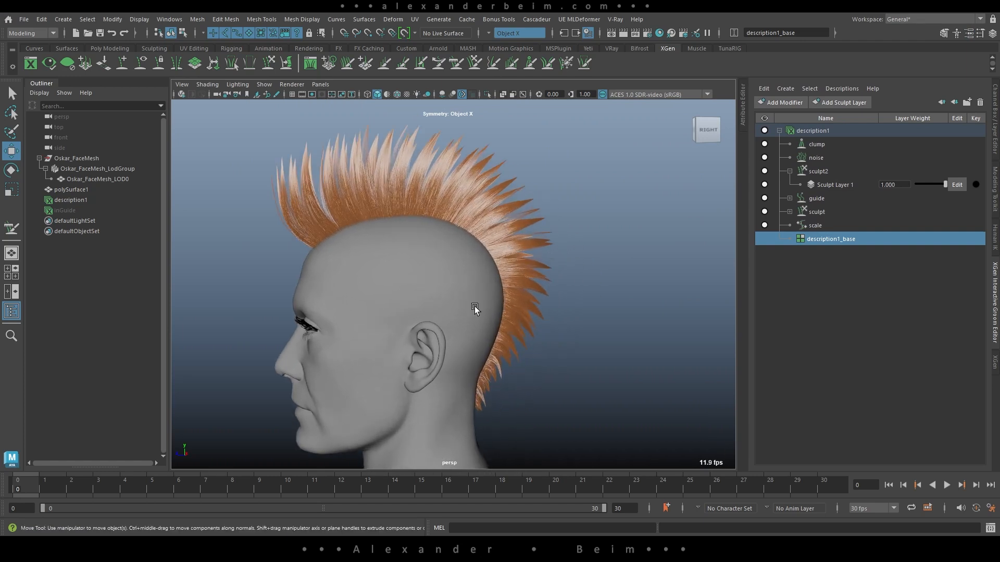
{"action": "middle_click_drag", "start_coordinate": [497, 304], "coordinate": [514, 305], "text": "alt"}
{"action": "right_click_drag", "start_coordinate": [514, 306], "coordinate": [528, 329], "text": "alt"}
{"action": "middle_click_drag", "start_coordinate": [529, 329], "coordinate": [526, 323], "text": "alt"}
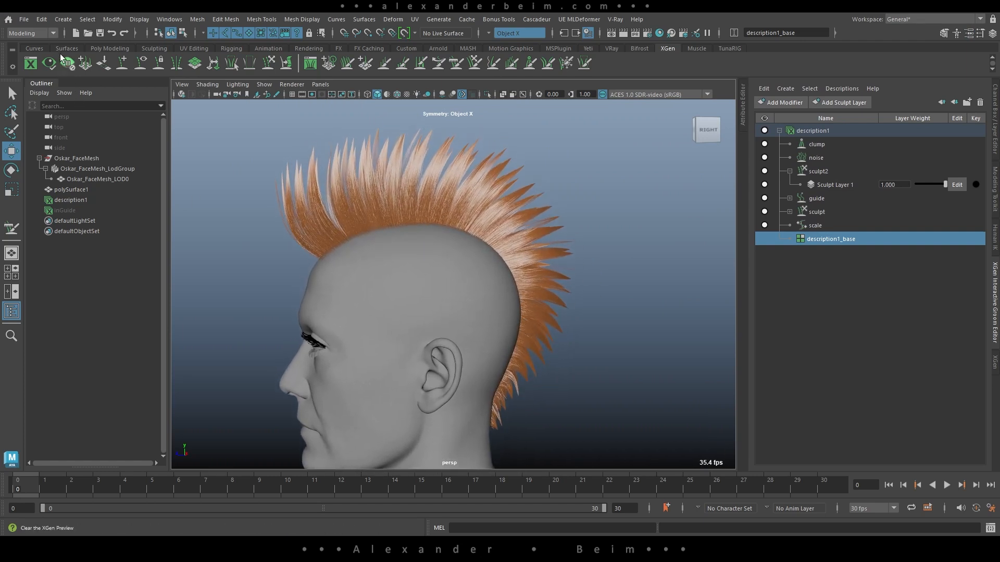
Save the current hair scene
{"action": "left_click", "coordinate": [24, 19]}
{"action": "left_click", "coordinate": [47, 63]}
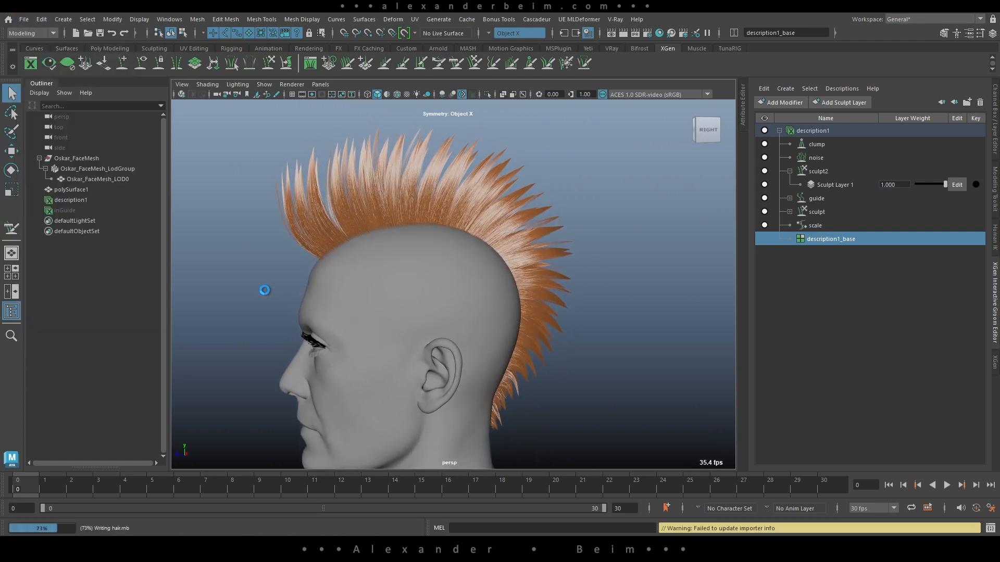
{"action": "key", "text": "w"}
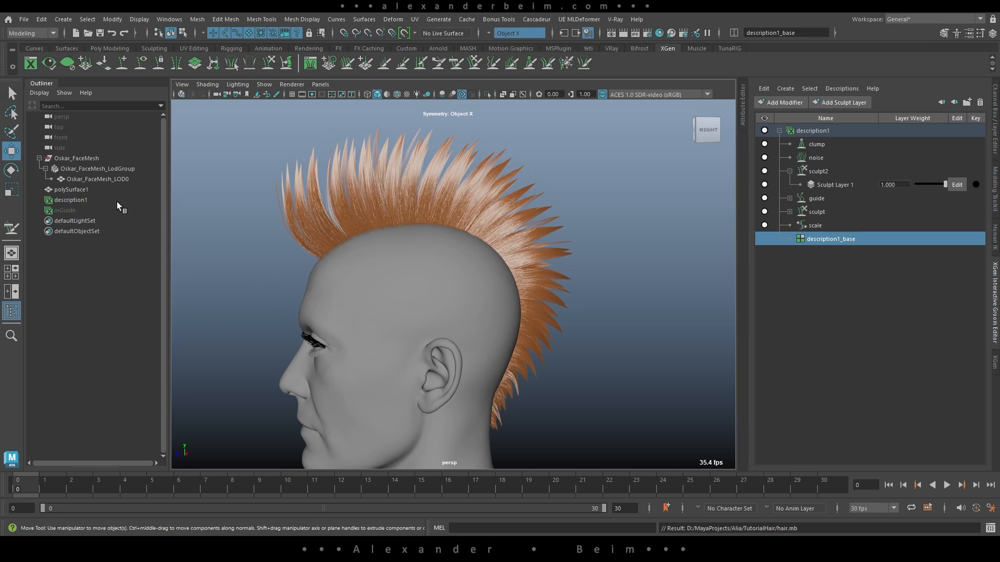
Select the polySurface1 scalp mesh and hide the display layer layer1
{"action": "left_click", "coordinate": [72, 189]}
{"action": "left_click", "coordinate": [996, 151]}
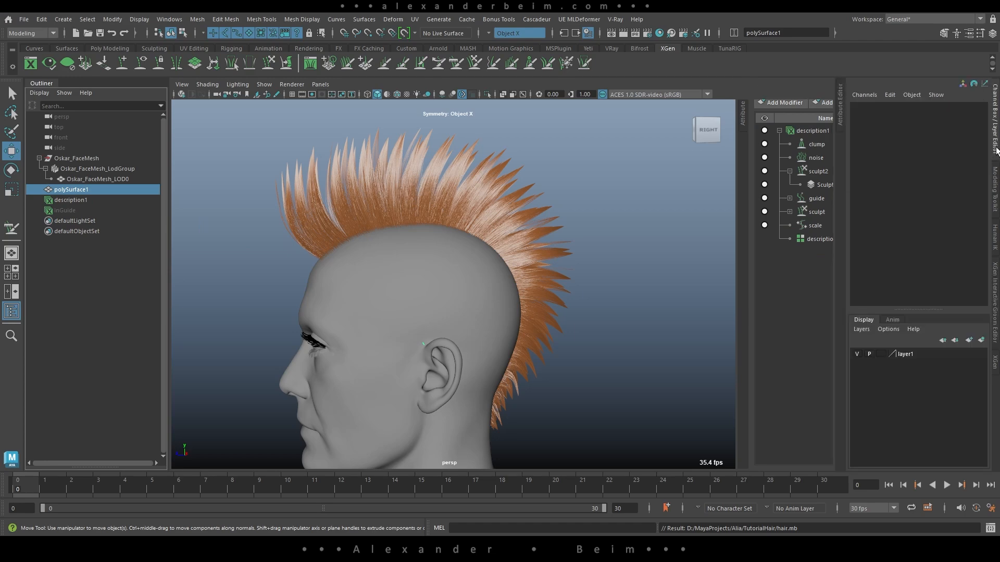
{"action": "left_click", "coordinate": [857, 355]}
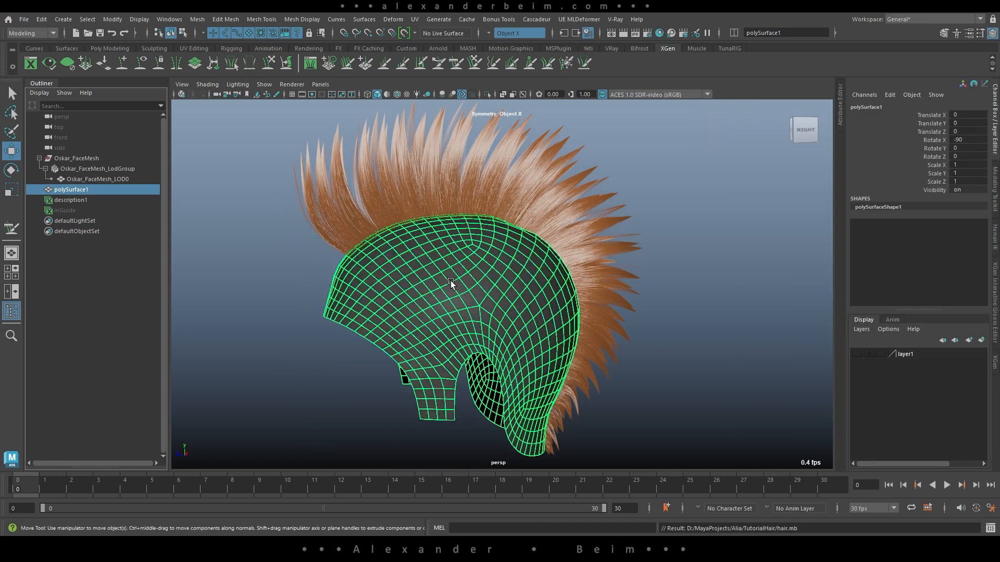
Duplicate the polySurface1 scalp mesh and rename the copy Cap_export_Groom
{"action": "left_click", "coordinate": [42, 19]}
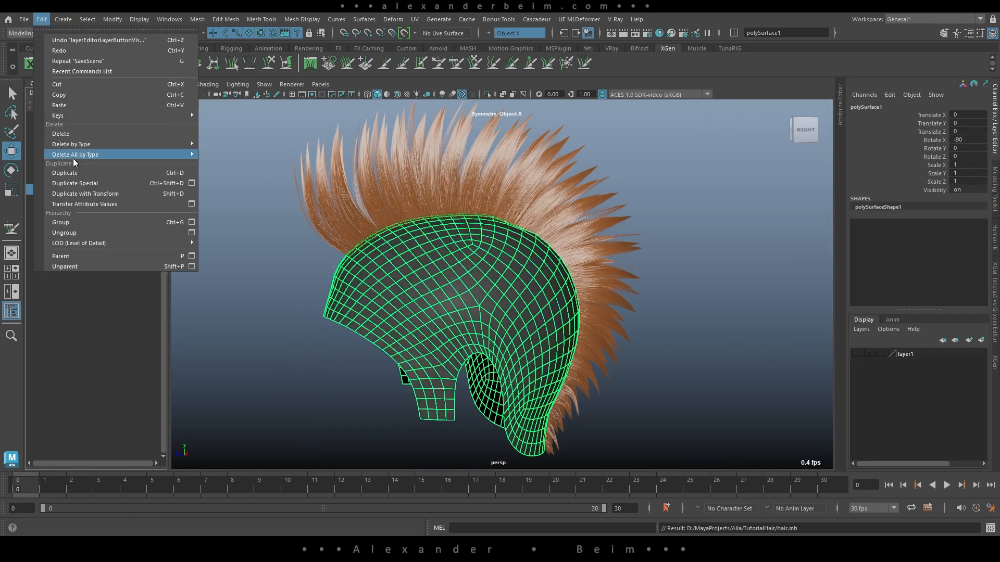
{"action": "left_click", "coordinate": [75, 173]}
{"action": "double_click", "coordinate": [85, 224]}
{"action": "type", "text": "Cap_export_Groop"}
{"action": "key", "text": "BackSpace"}
{"action": "type", "text": "m"}
{"action": "key", "text": "Return"}
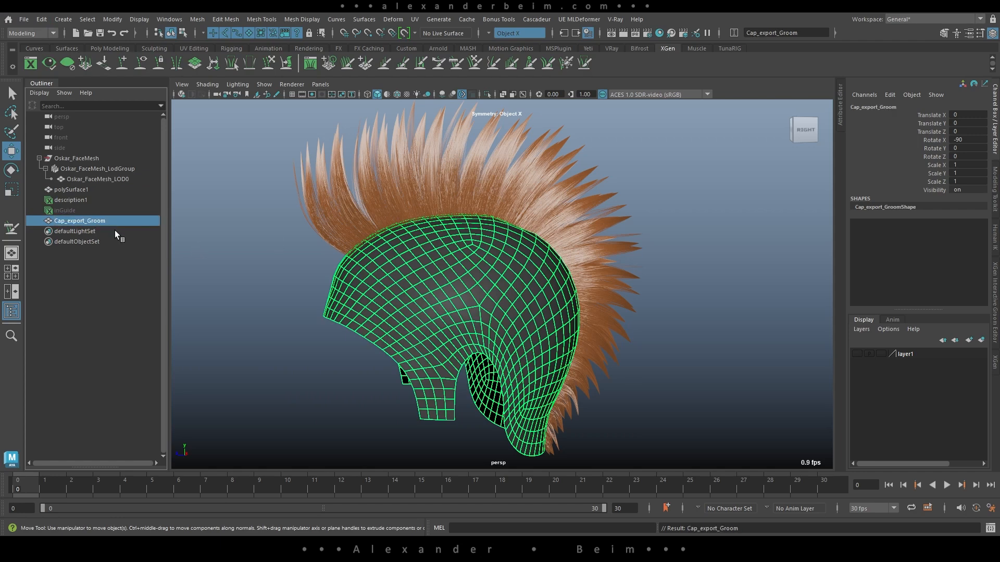
Hide the description1 groom and transfer it onto the Cap_export_Groom mesh
{"action": "left_click", "coordinate": [996, 271]}
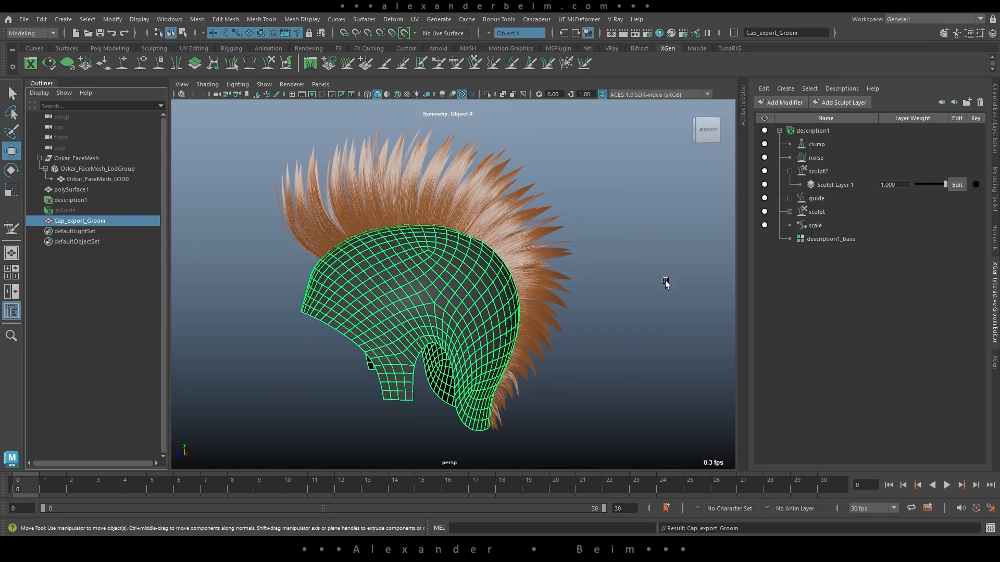
{"action": "left_click", "coordinate": [816, 133]}
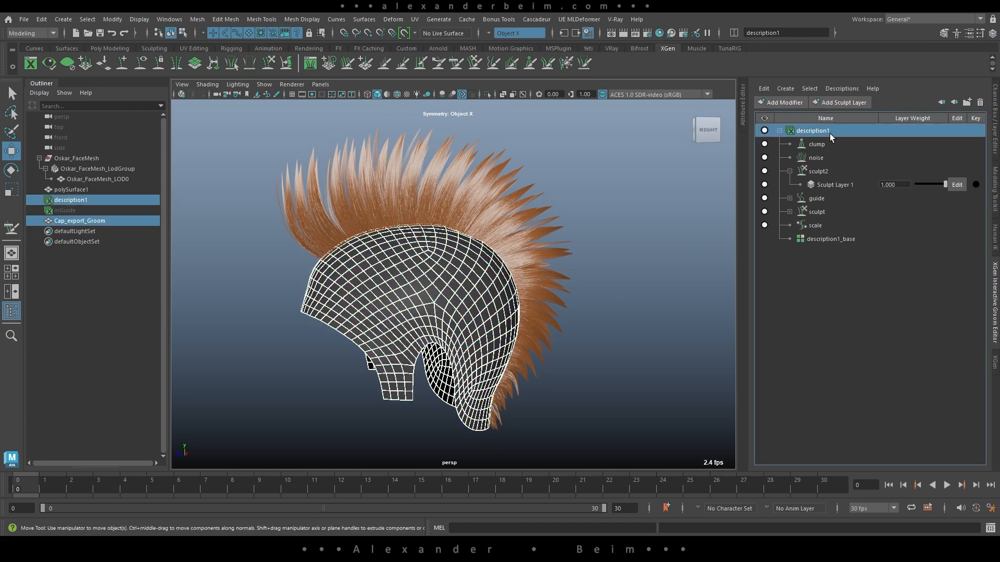
{"action": "left_click", "coordinate": [765, 131]}
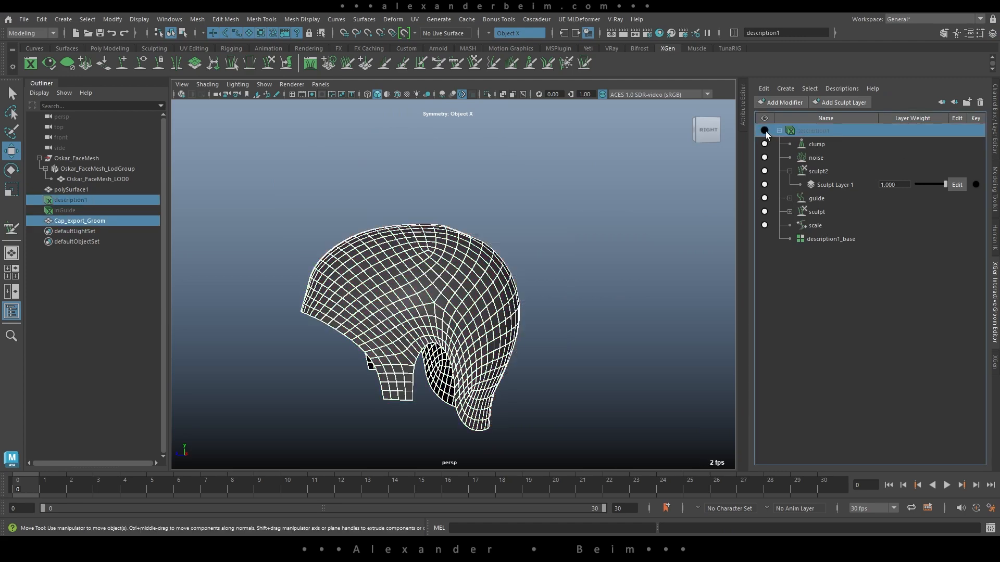
{"action": "left_click", "coordinate": [846, 89]}
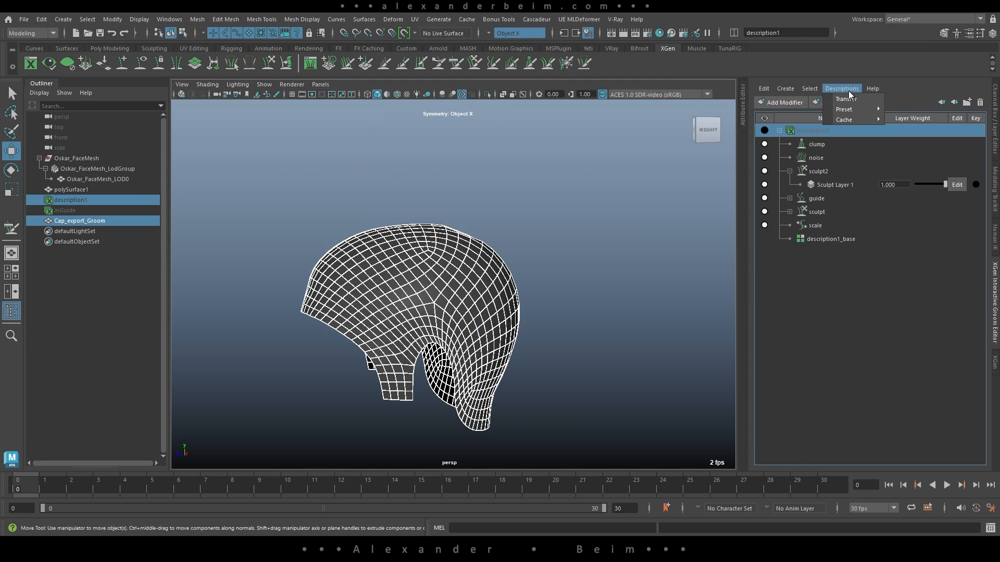
{"action": "left_click", "coordinate": [847, 99]}
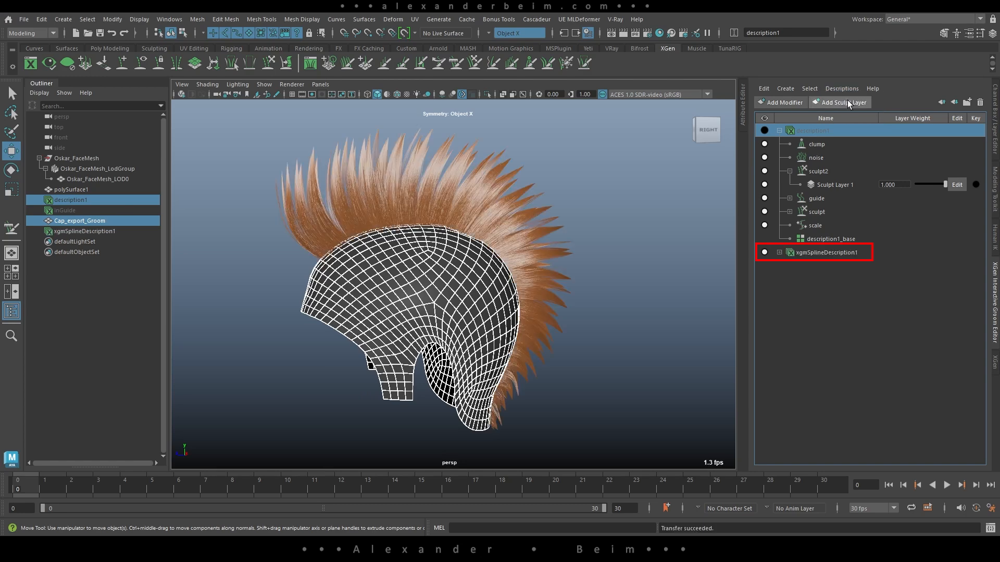
{"action": "left_click", "coordinate": [599, 326]}
{"action": "mouse_move", "coordinate": [562, 293]}
{"action": "left_mouse_down", "text": "alt"}
{"action": "mouse_move", "coordinate": [534, 304]}
{"action": "mouse_move", "coordinate": [667, 298]}
{"action": "mouse_move", "coordinate": [577, 301]}
{"action": "left_mouse_up", "text": "alt"}
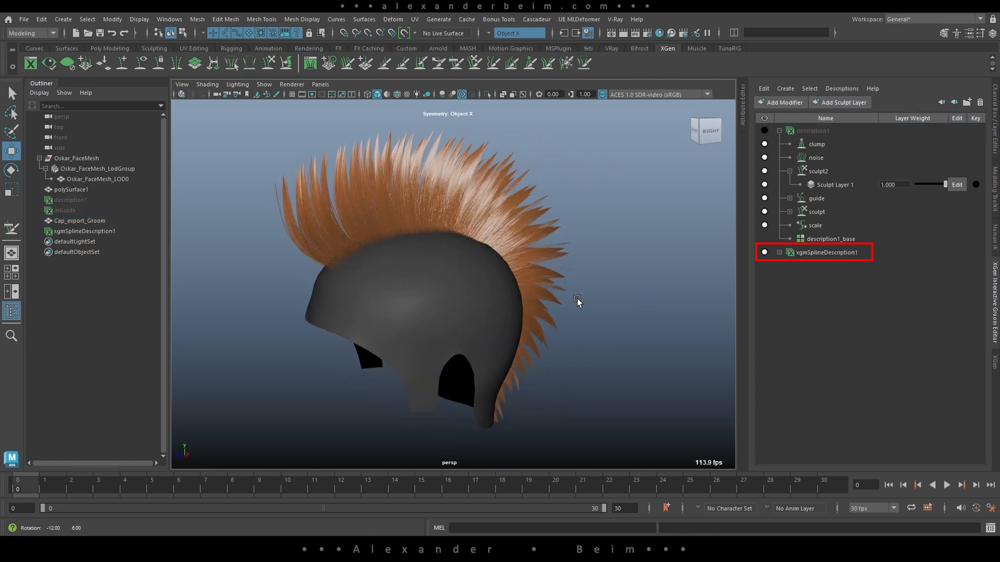
Rename the transferred groom description GroomExport
{"action": "left_click", "coordinate": [819, 254]}
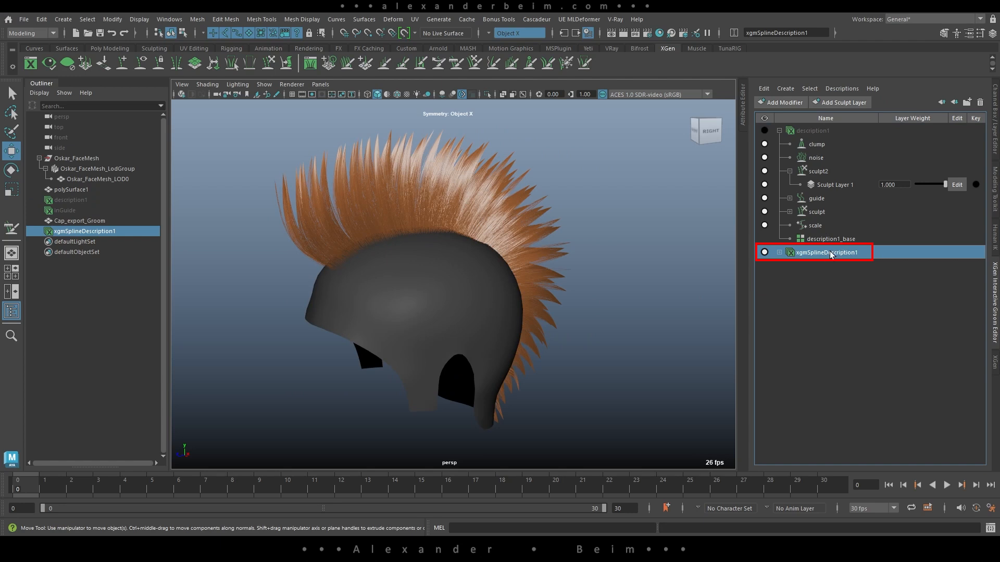
{"action": "double_click", "coordinate": [830, 254]}
{"action": "type", "text": "G"}
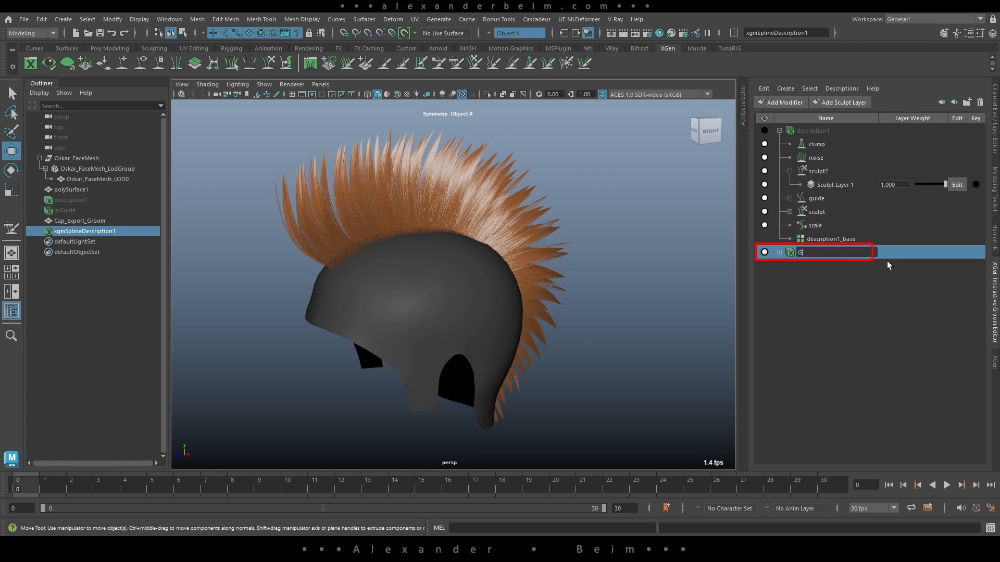
{"action": "type", "text": "roomExport"}
{"action": "key", "text": "Return"}
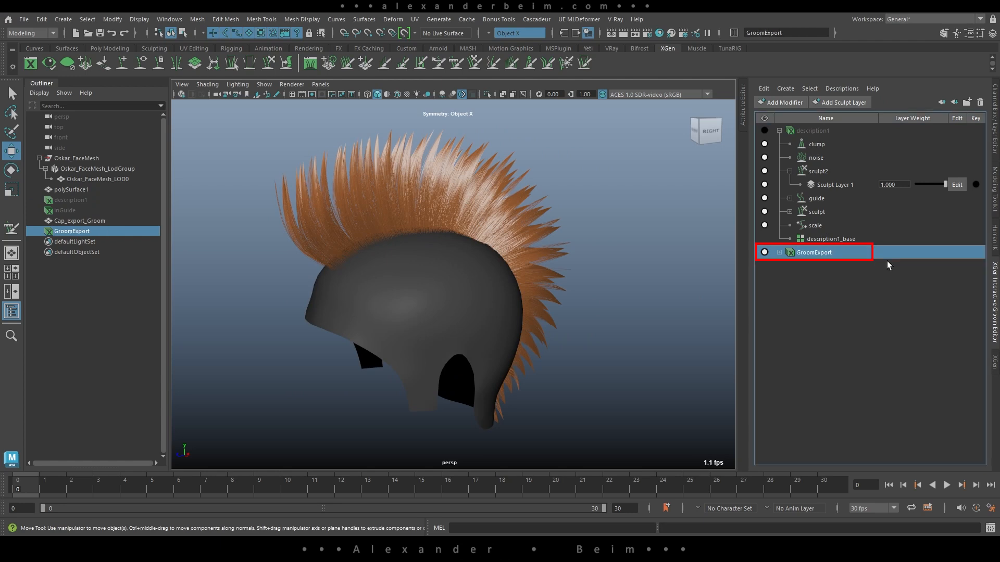
Export the GroomExport cache as an Alembic file named groom_export, for the current frame with Multiple Transforms and Write Final Width enabled
{"action": "left_click", "coordinate": [841, 88]}
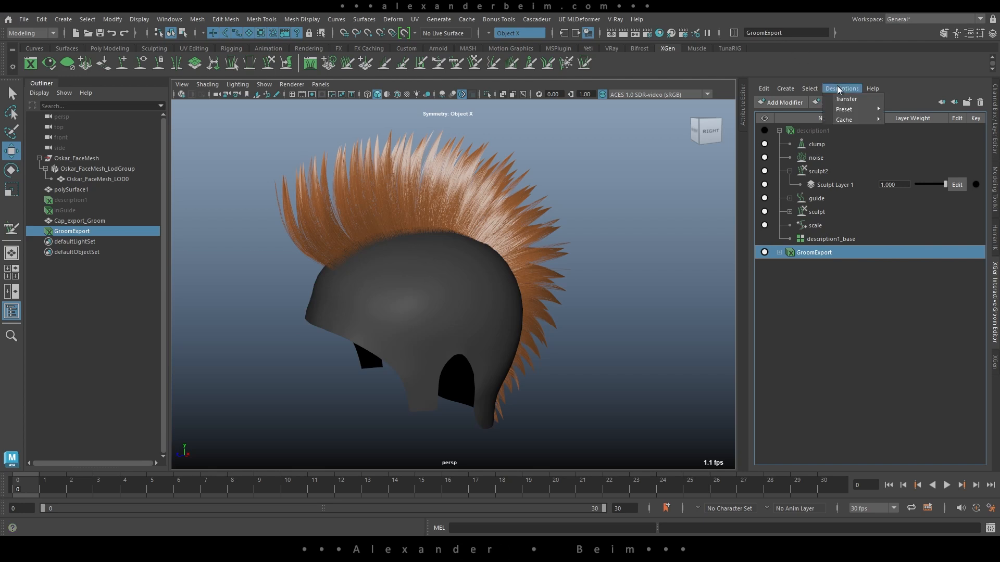
{"action": "mouse_move", "coordinate": [847, 120]}
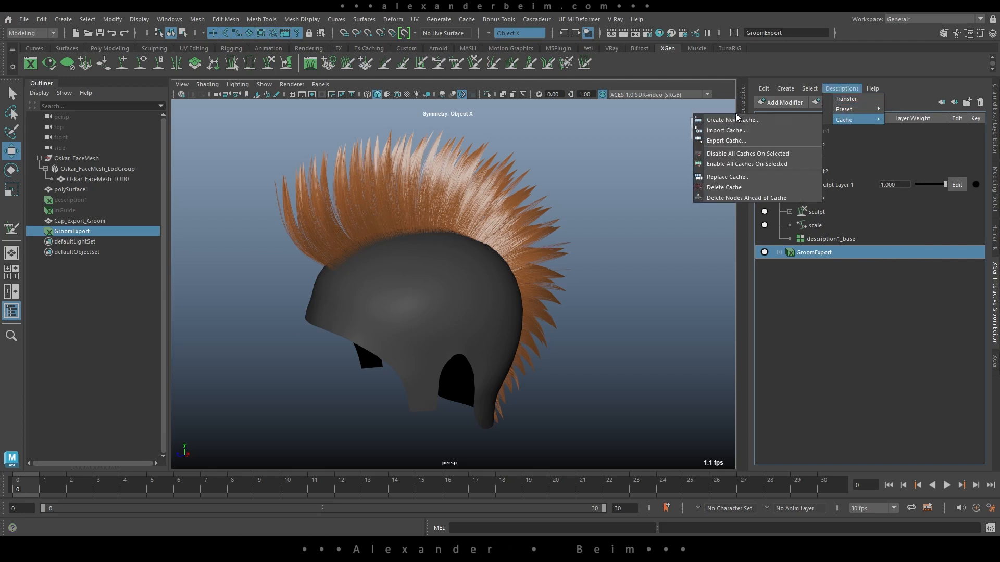
{"action": "left_click", "coordinate": [733, 141]}
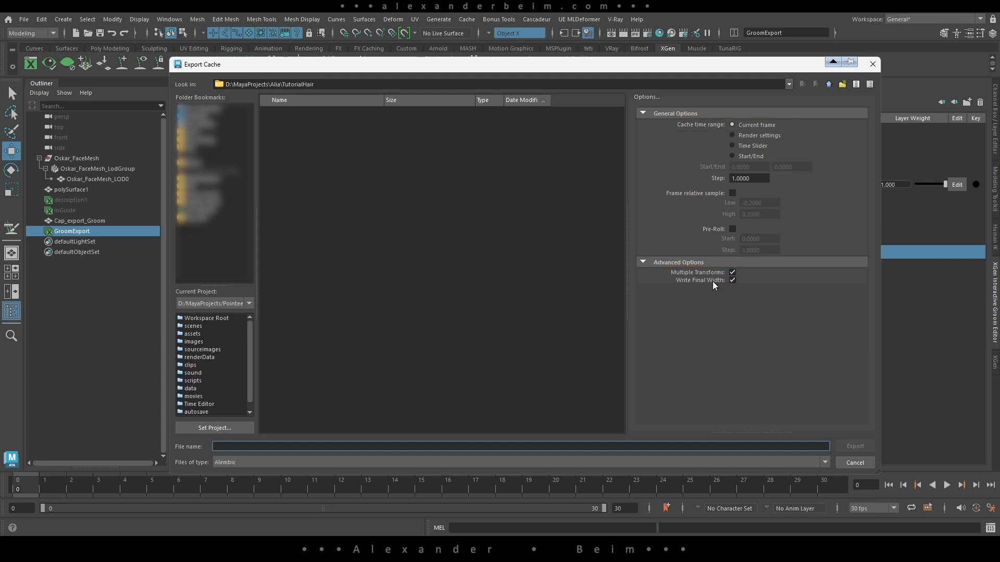
{"action": "type", "text": "groom_export"}
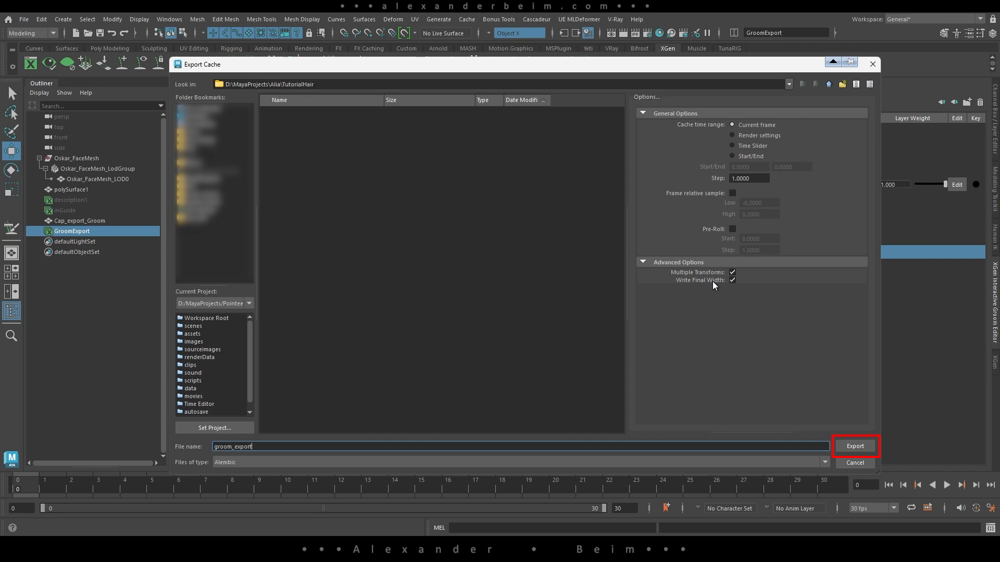
{"action": "key", "text": "Return"}
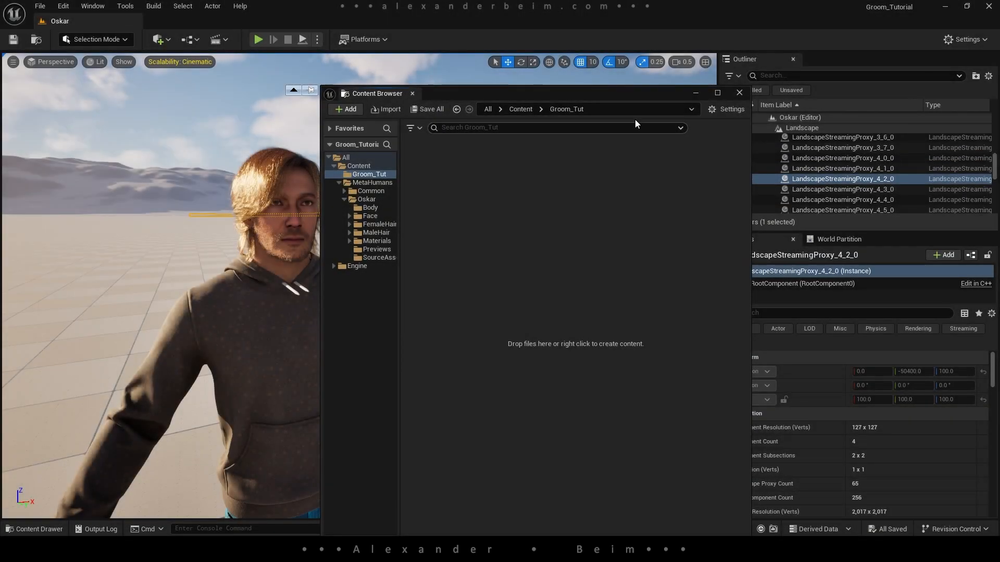
In Unreal Editor, enable the Alembic Groom Importer plugin and restart the editor
{"action": "left_click_drag", "start_coordinate": [633, 95], "coordinate": [829, 60]}
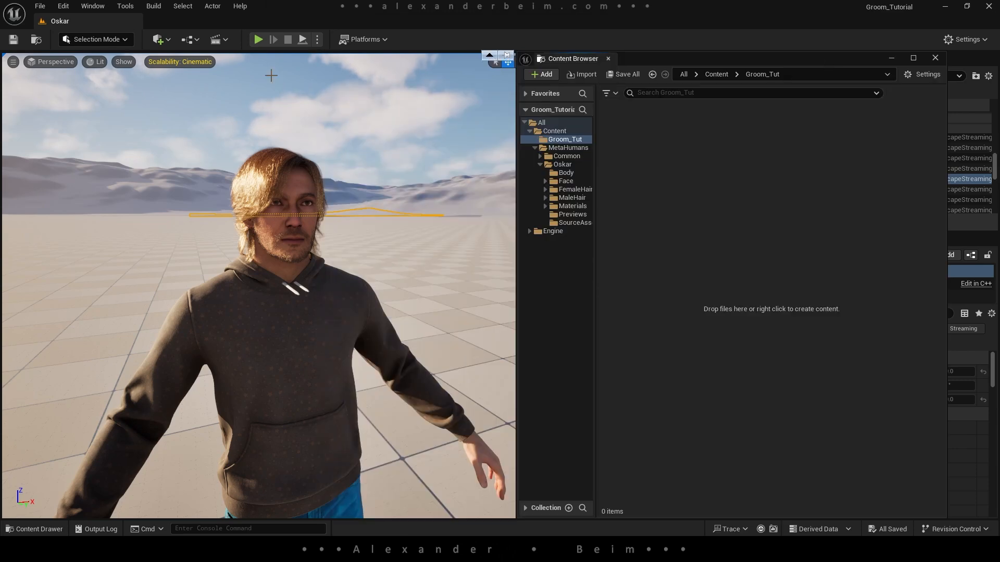
{"action": "left_click", "coordinate": [64, 7]}
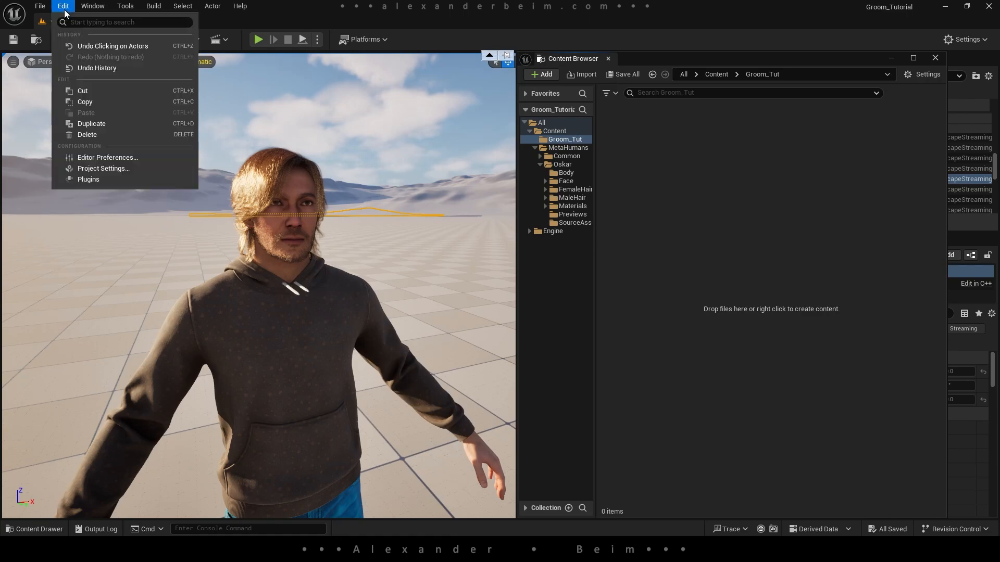
{"action": "left_click", "coordinate": [97, 179]}
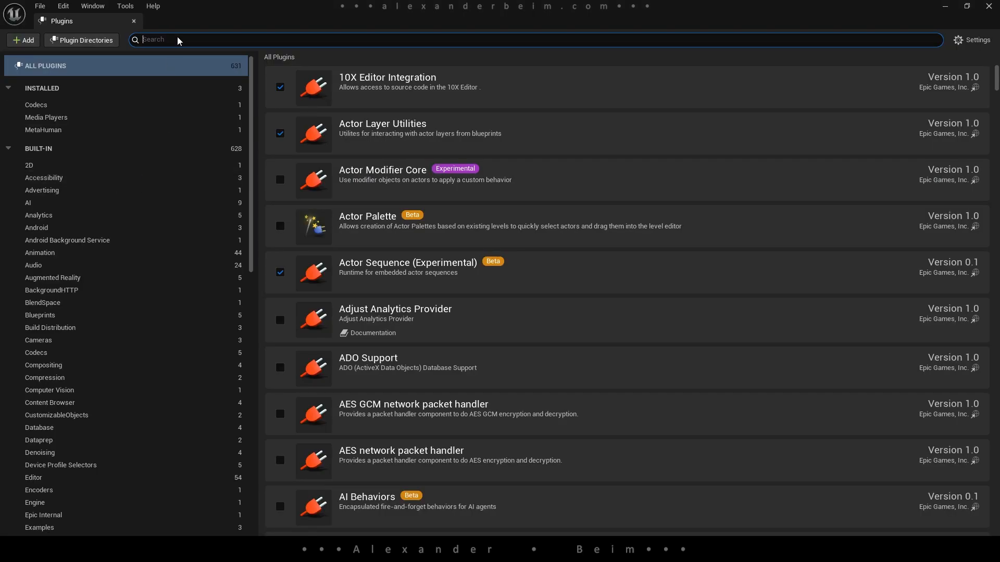
{"action": "type", "text": "groom"}
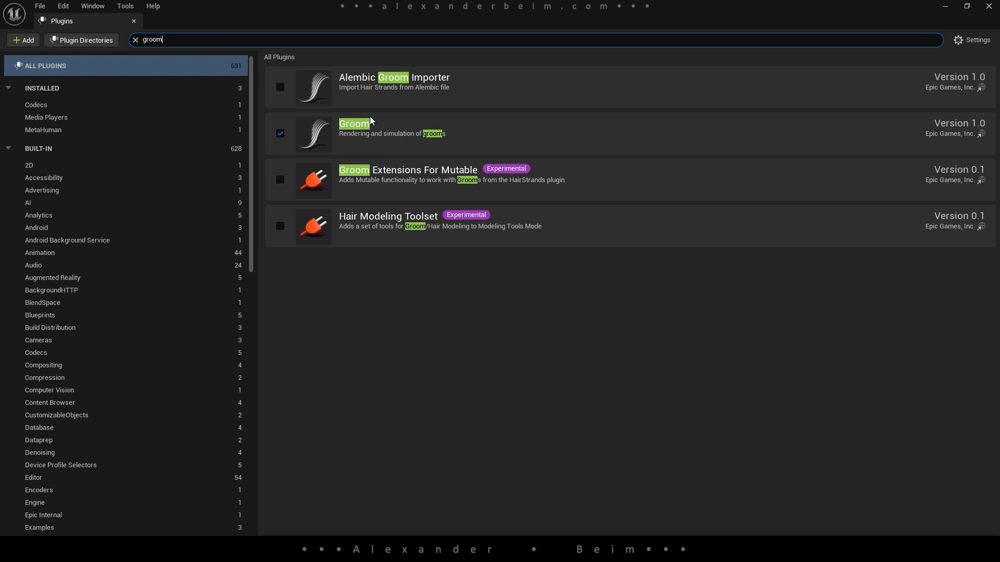
{"action": "left_click", "coordinate": [280, 87]}
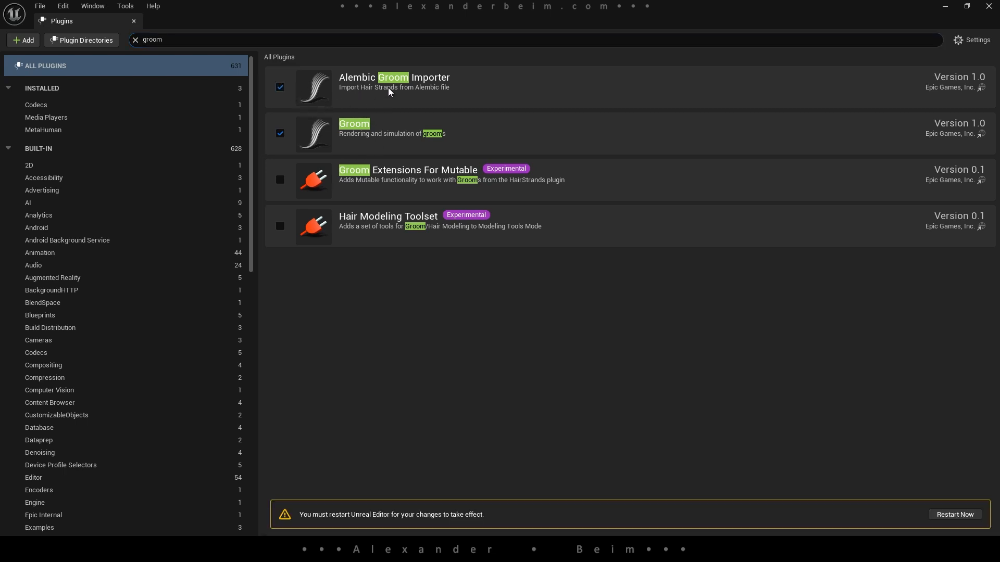
{"action": "left_click", "coordinate": [955, 515]}
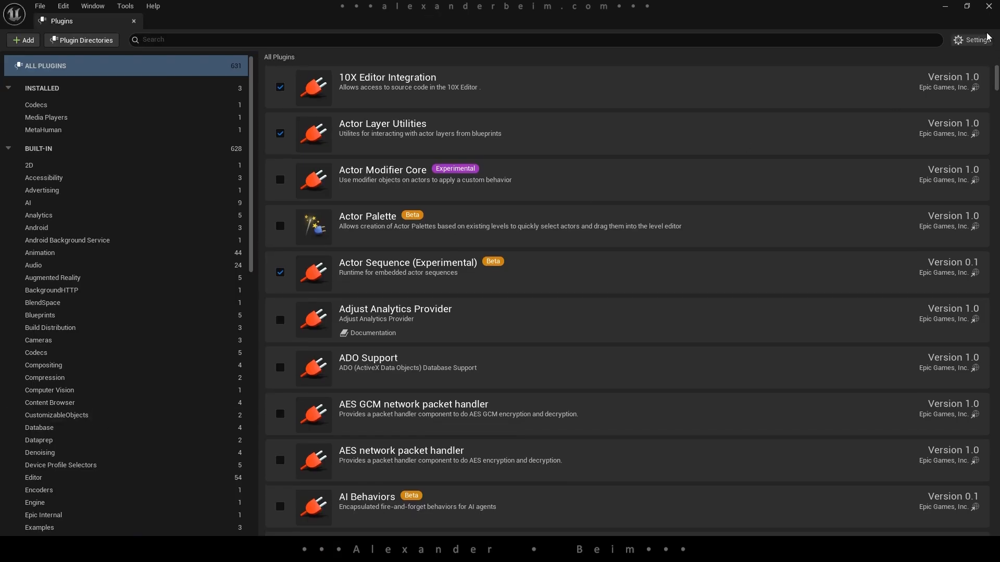
Close the Plugins window and open the Oskar level from the Content folder
{"action": "left_click", "coordinate": [991, 10]}
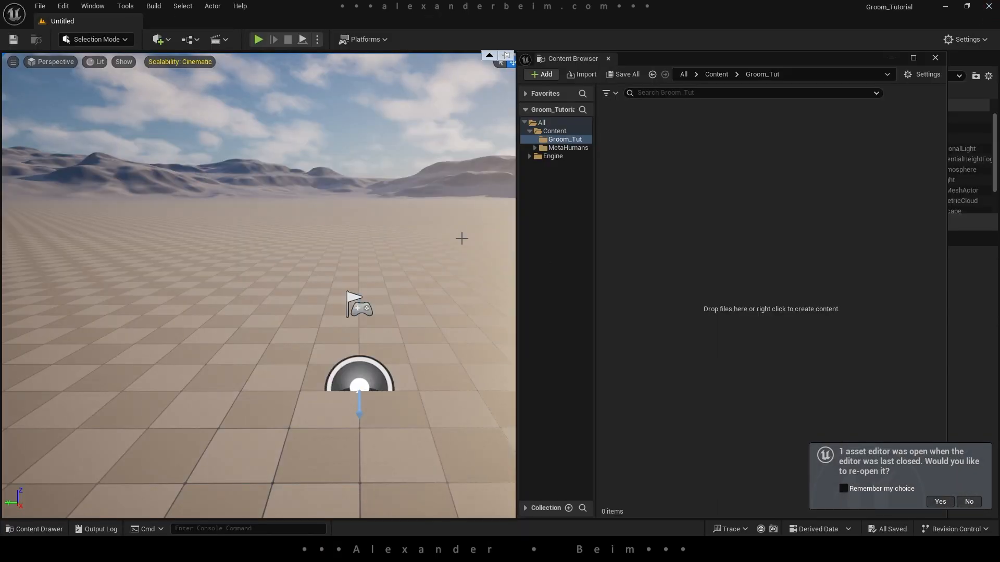
{"action": "left_click", "coordinate": [554, 131]}
{"action": "double_click", "coordinate": [725, 130]}
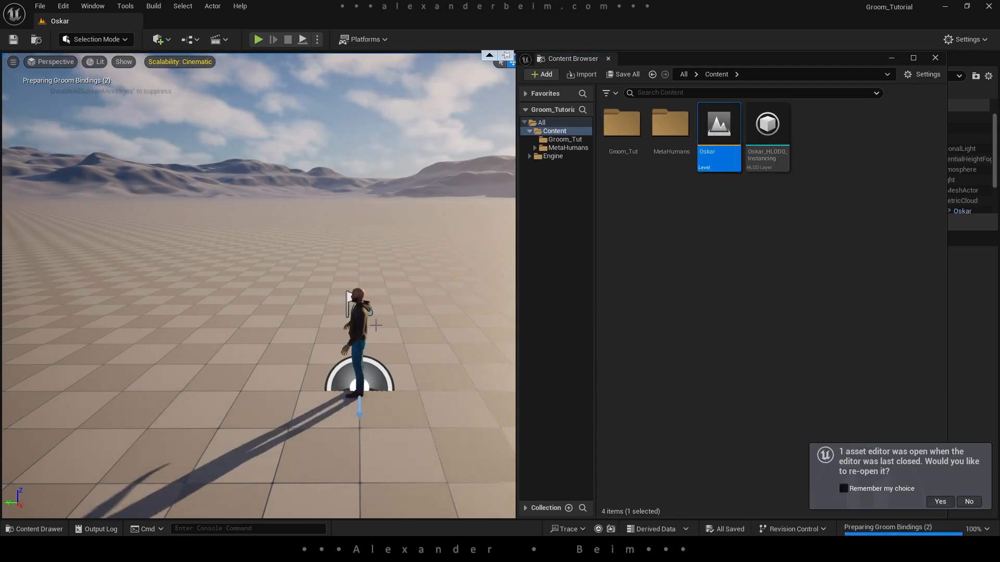
Select the Oskar character in the level and frame it from the front
{"action": "left_click", "coordinate": [359, 328]}
{"action": "key", "text": "f"}
{"action": "left_click_drag", "start_coordinate": [381, 328], "coordinate": [469, 336], "text": "alt"}
{"action": "left_click_drag", "start_coordinate": [384, 228], "coordinate": [459, 229], "text": "alt"}
{"action": "middle_click_drag", "start_coordinate": [408, 239], "coordinate": [408, 333], "text": "alt"}
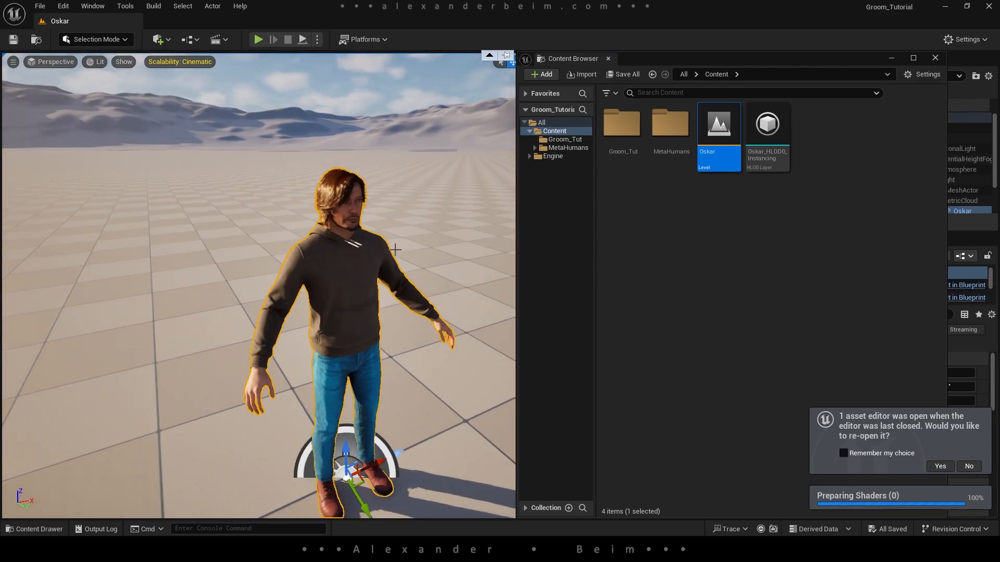
Examine the Oskar character's existing hair up close in the level
{"action": "left_click_drag", "start_coordinate": [408, 239], "coordinate": [416, 224], "text": "alt"}
{"action": "right_click_drag", "start_coordinate": [408, 239], "coordinate": [468, 239], "text": "alt"}
{"action": "left_click", "coordinate": [165, 331]}
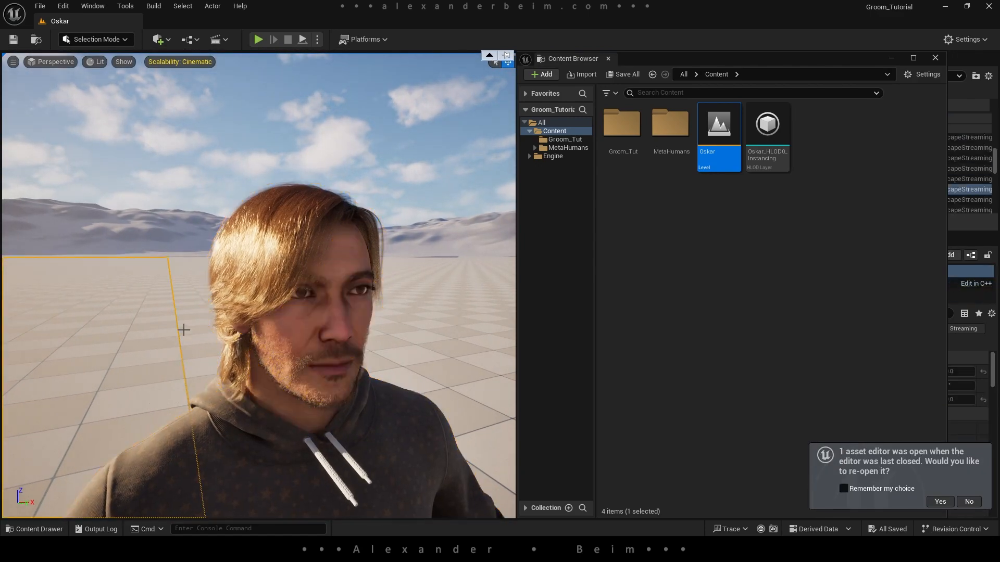
Import groom_export.abc into the Groom_Tut folder with conversion rotation -90, 0, 180, and preview the resulting groom asset
{"action": "double_click", "coordinate": [620, 122]}
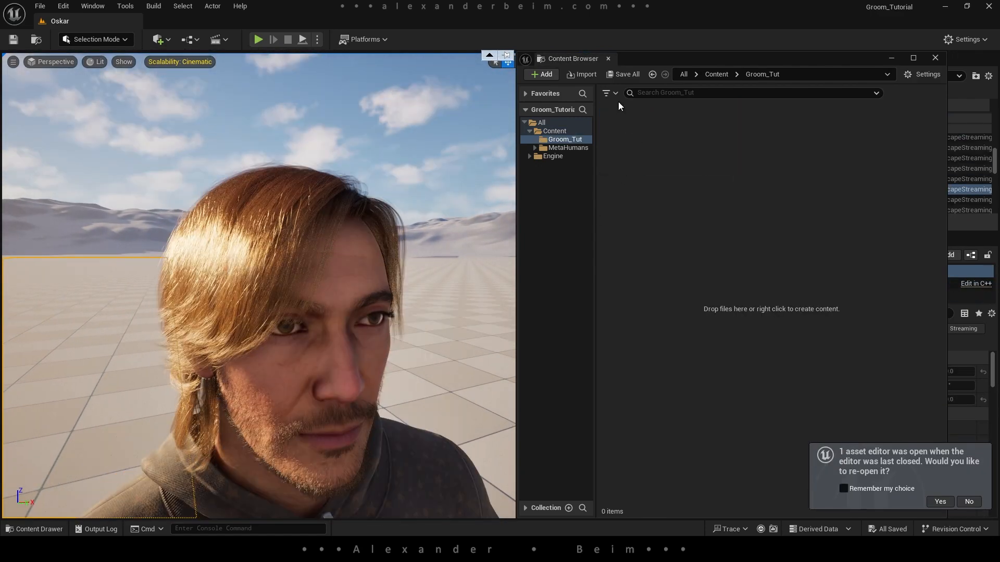
{"action": "left_click", "coordinate": [590, 76]}
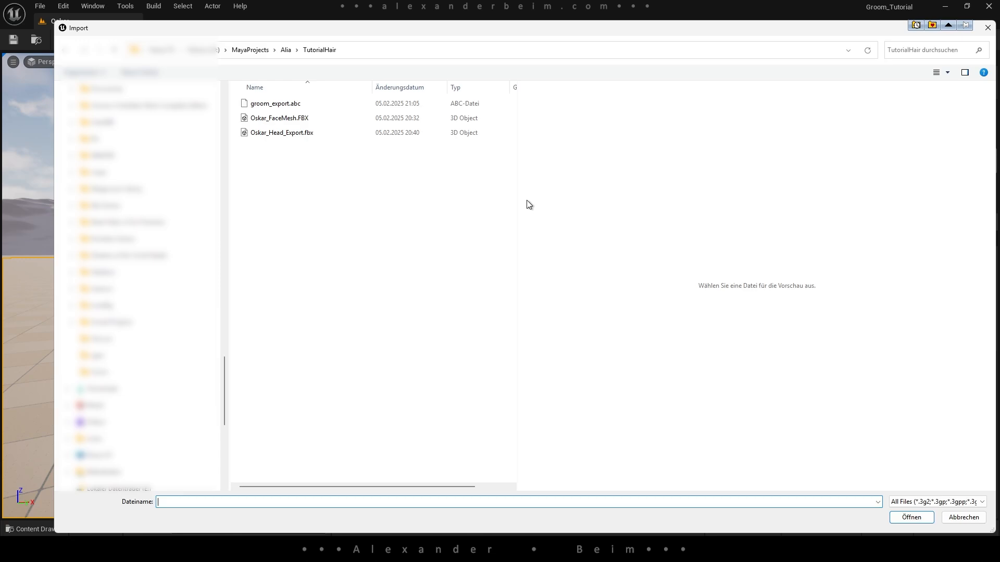
{"action": "left_click", "coordinate": [287, 105]}
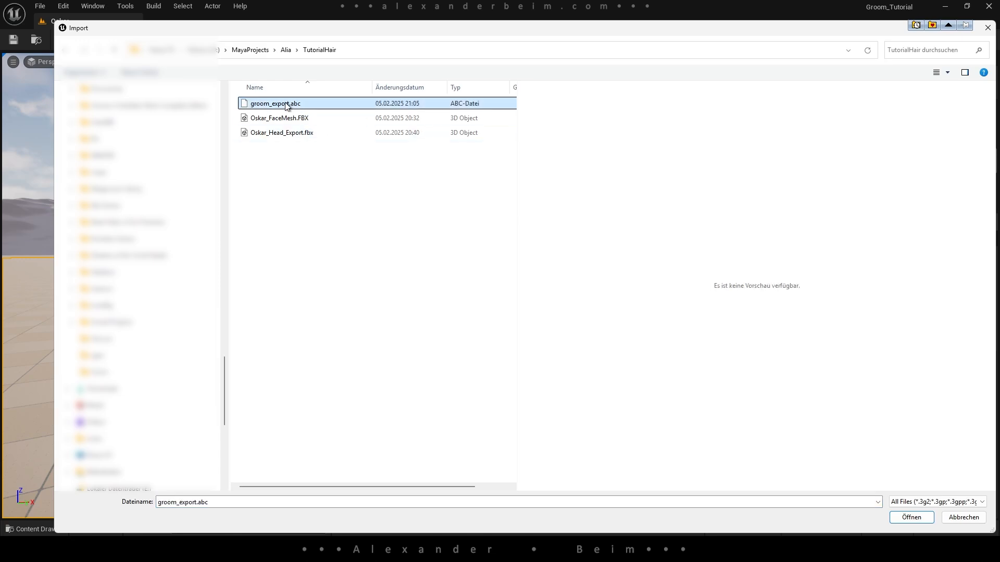
{"action": "left_click", "coordinate": [909, 518]}
{"action": "left_click", "coordinate": [611, 316]}
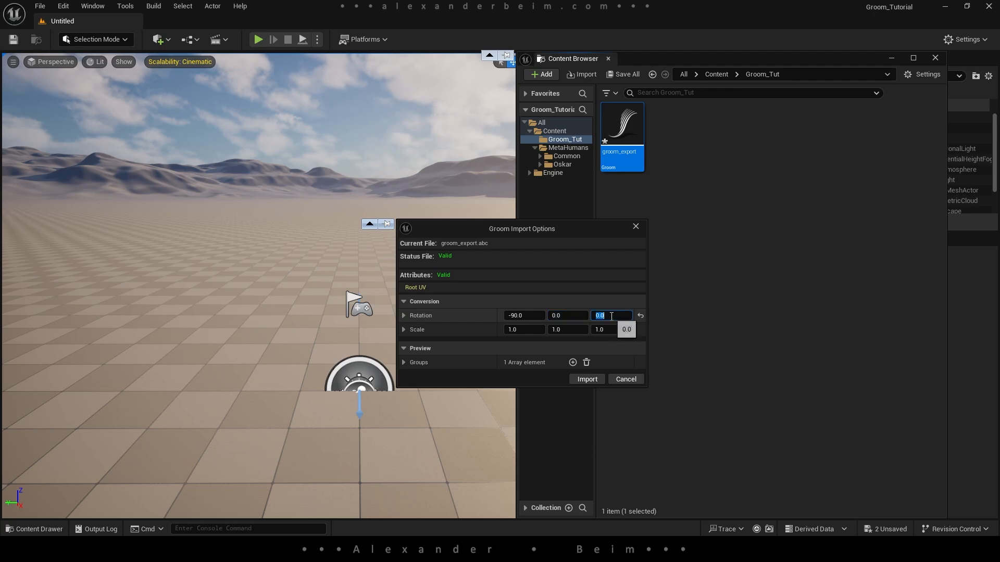
{"action": "type", "text": "180"}
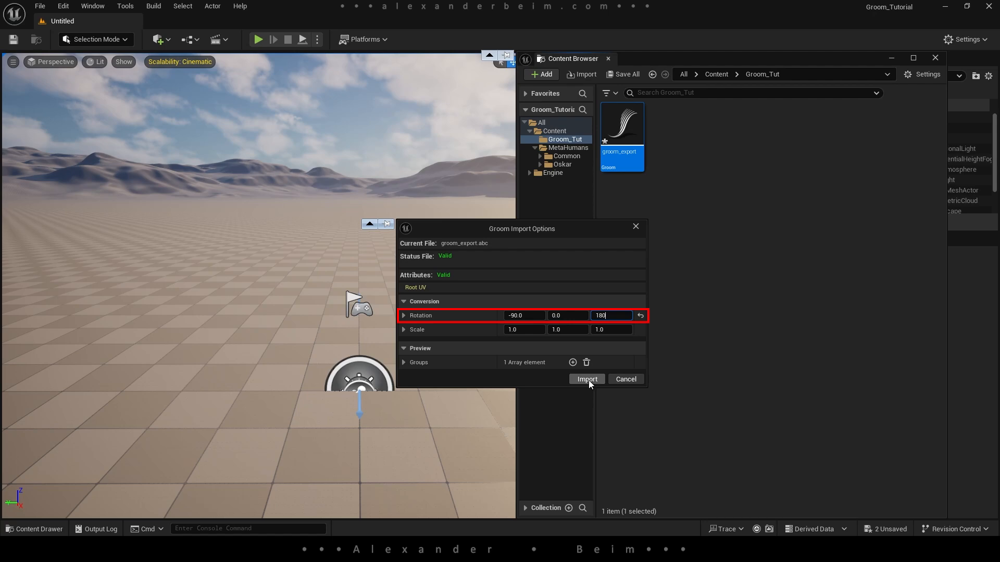
{"action": "left_click", "coordinate": [587, 380]}
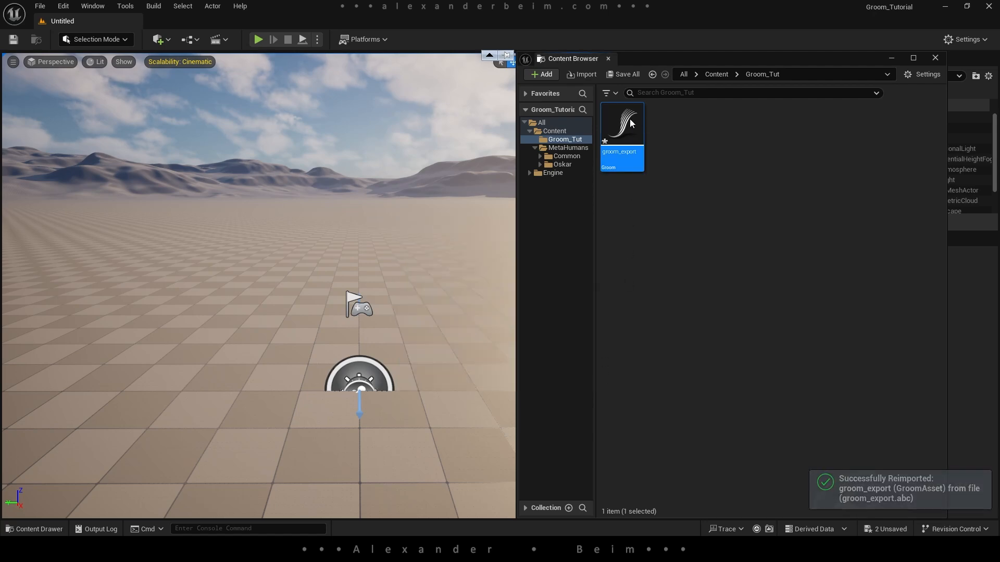
{"action": "double_click", "coordinate": [628, 118]}
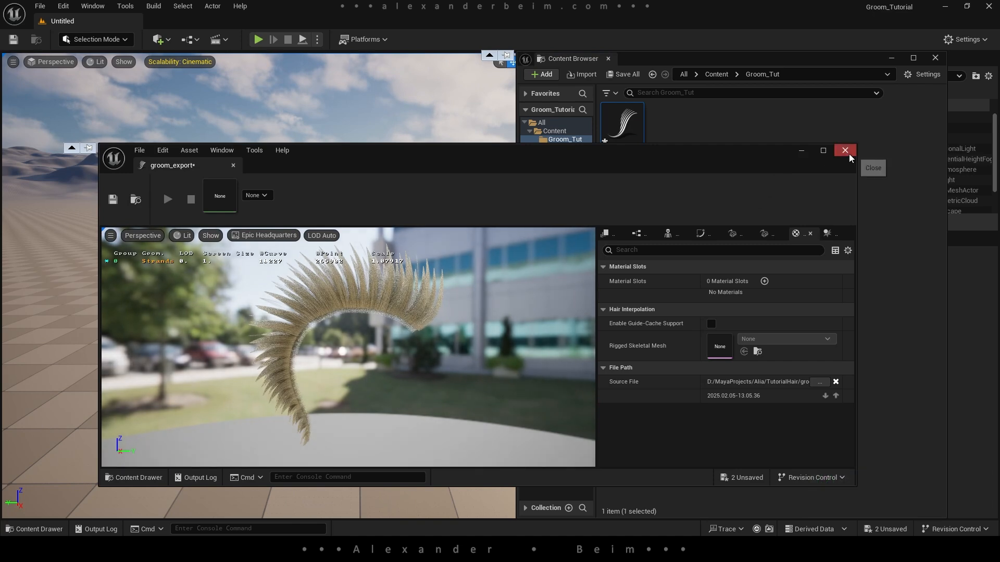
{"action": "left_click", "coordinate": [849, 155]}
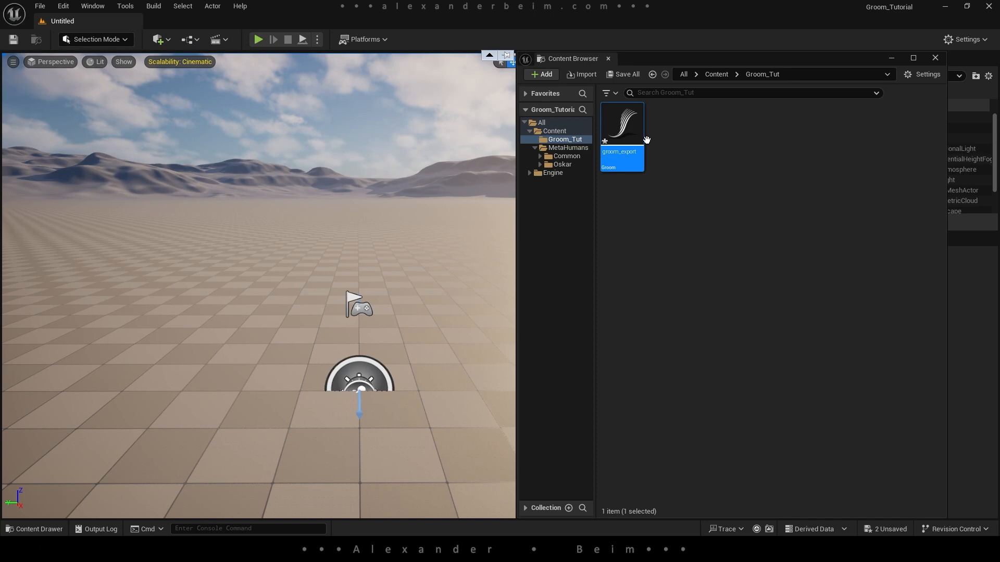
Create a Skeletal Mesh groom binding for groom_export with Oskar_FaceMesh as the target skeletal mesh, and close its details
{"action": "right_click", "coordinate": [627, 128]}
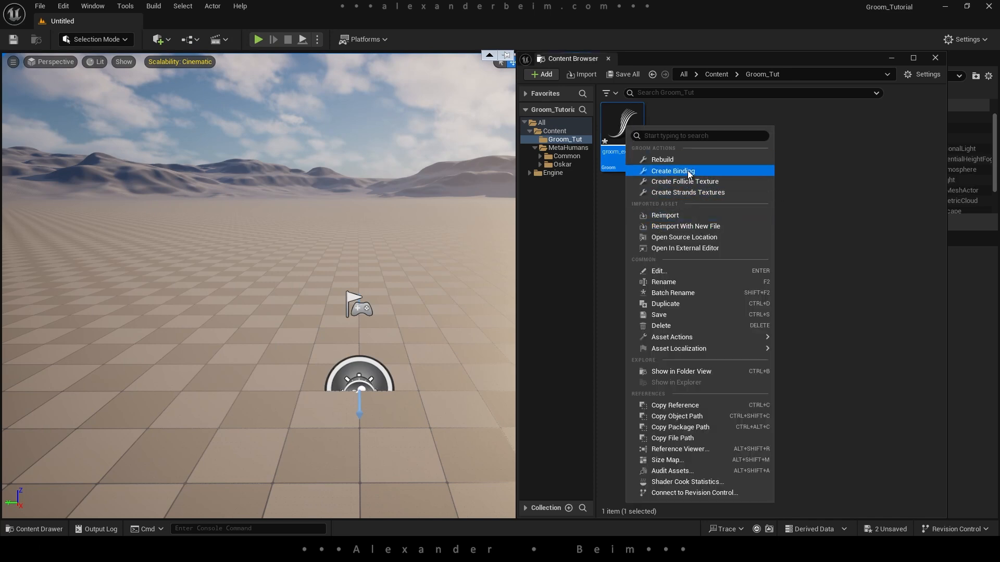
{"action": "left_click", "coordinate": [688, 171]}
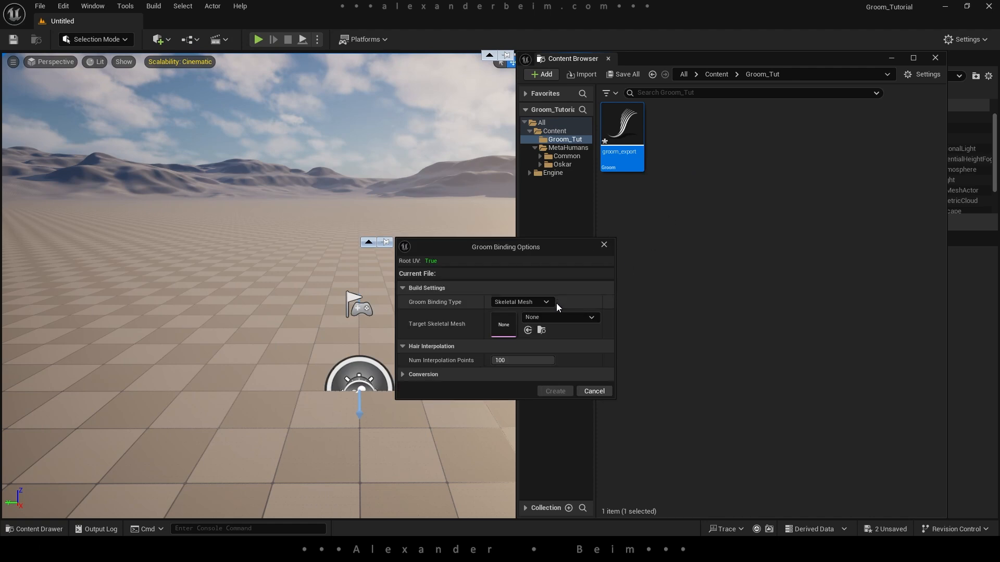
{"action": "left_click", "coordinate": [581, 317]}
{"action": "left_click_drag", "start_coordinate": [669, 211], "coordinate": [673, 239]}
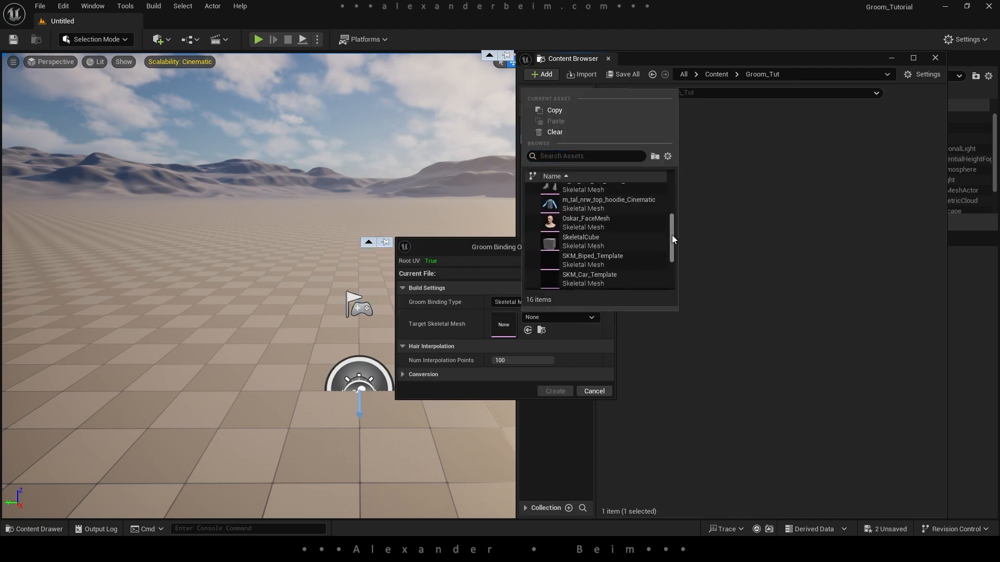
{"action": "left_click", "coordinate": [597, 225]}
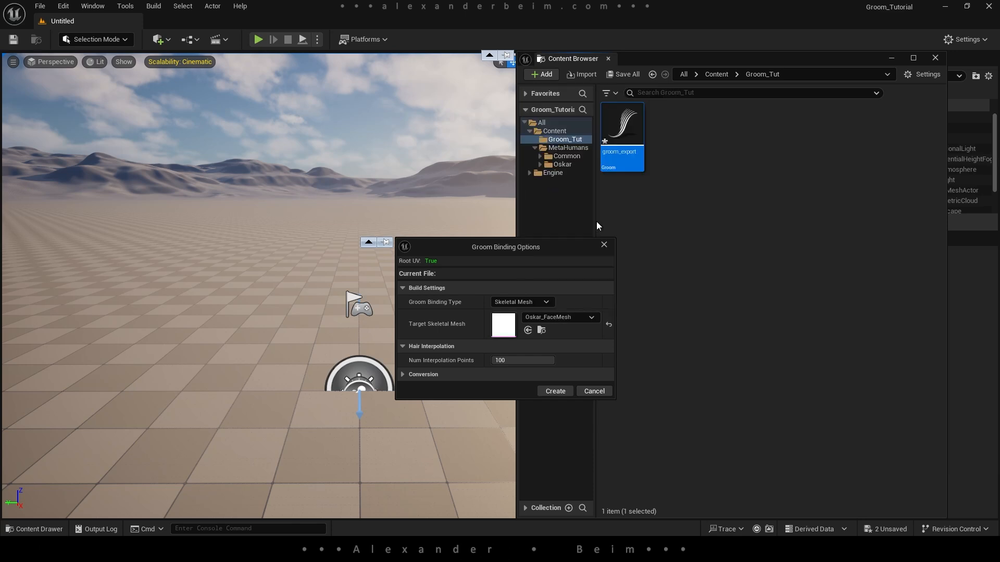
{"action": "left_click", "coordinate": [559, 390]}
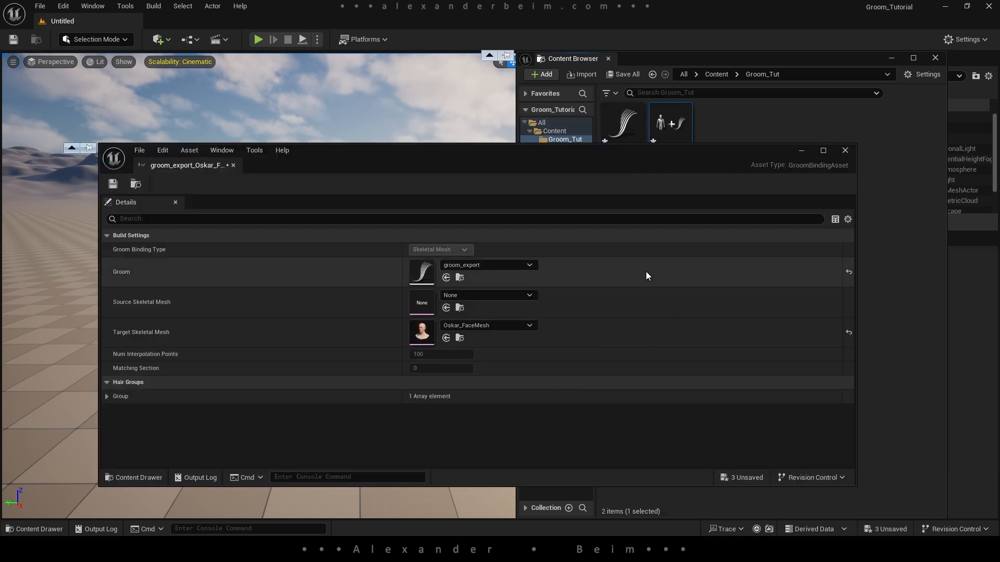
{"action": "left_click", "coordinate": [845, 151]}
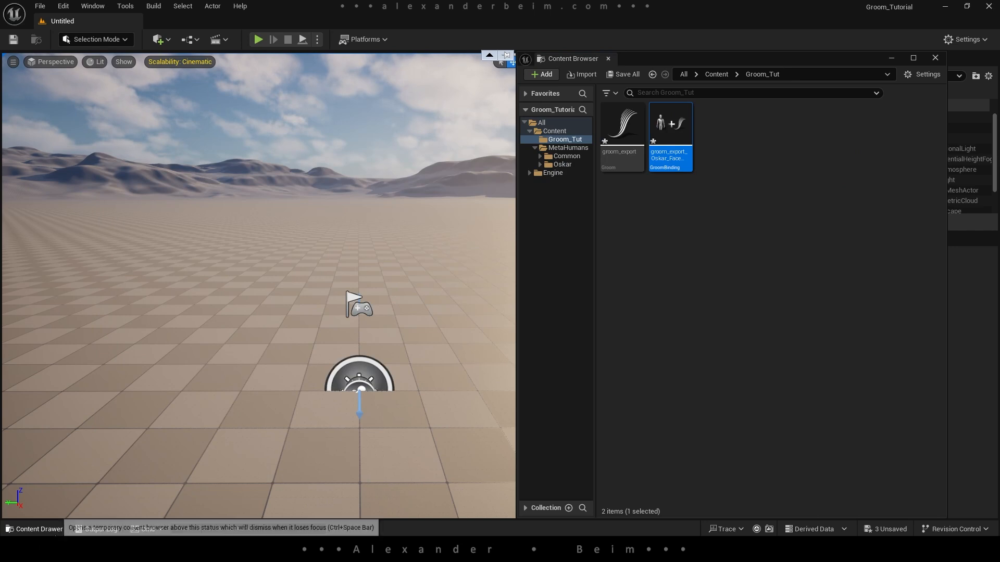
Open the BP_Oskar blueprint and turn off Visible on its existing Hair component
{"action": "left_click", "coordinate": [36, 529]}
{"action": "double_click", "coordinate": [423, 385]}
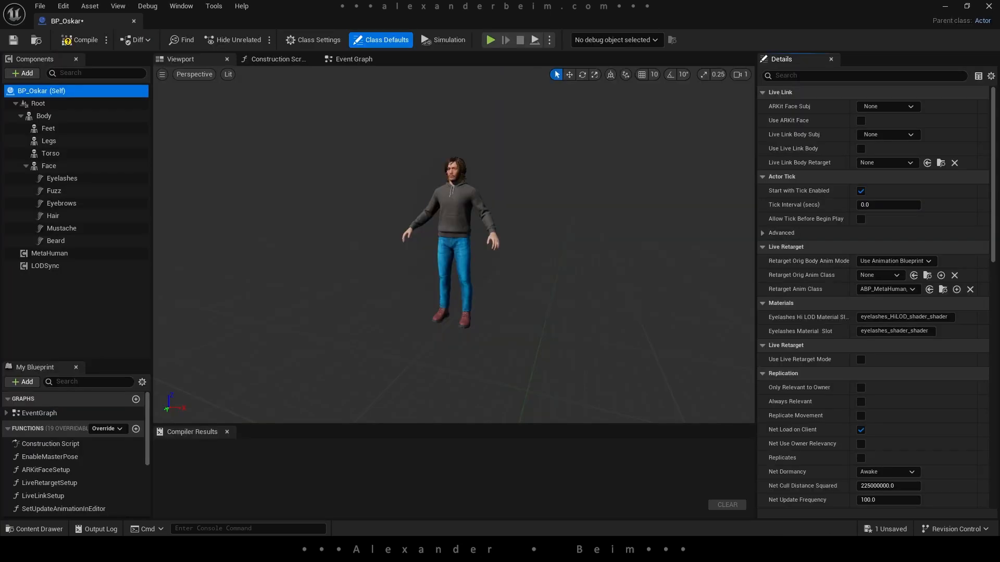
{"action": "left_click", "coordinate": [53, 216]}
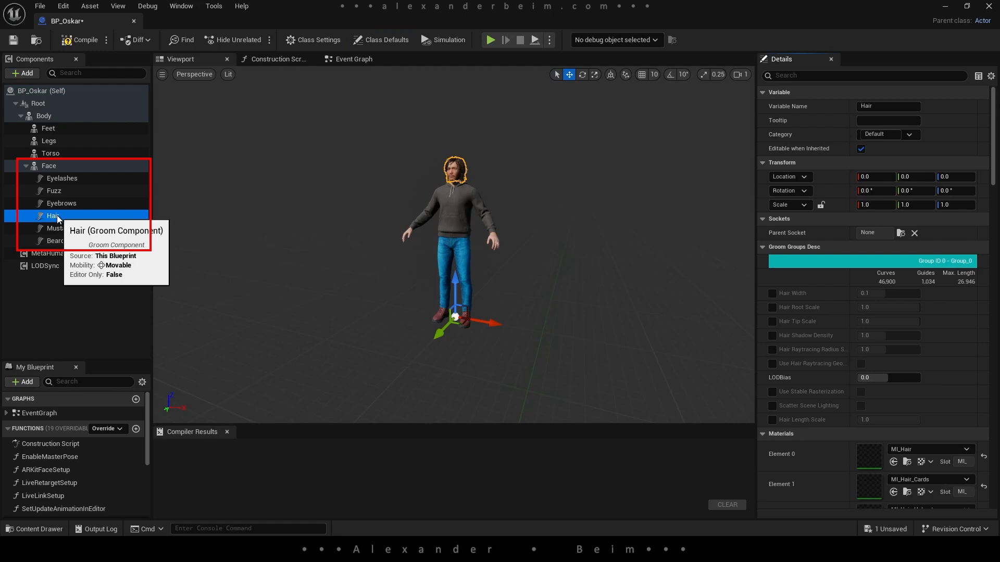
{"action": "left_click", "coordinate": [833, 76]}
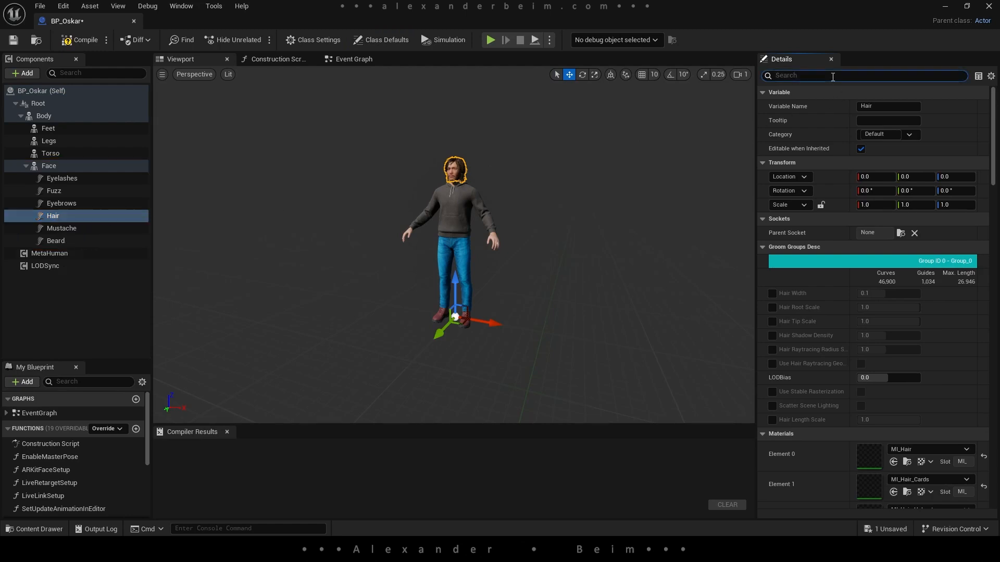
{"action": "type", "text": "vis"}
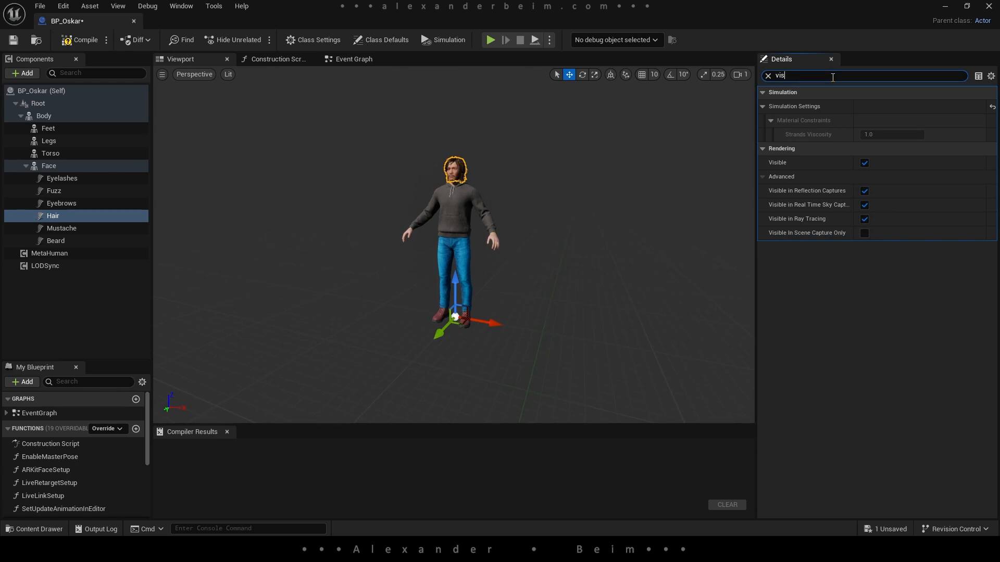
{"action": "left_click", "coordinate": [865, 163]}
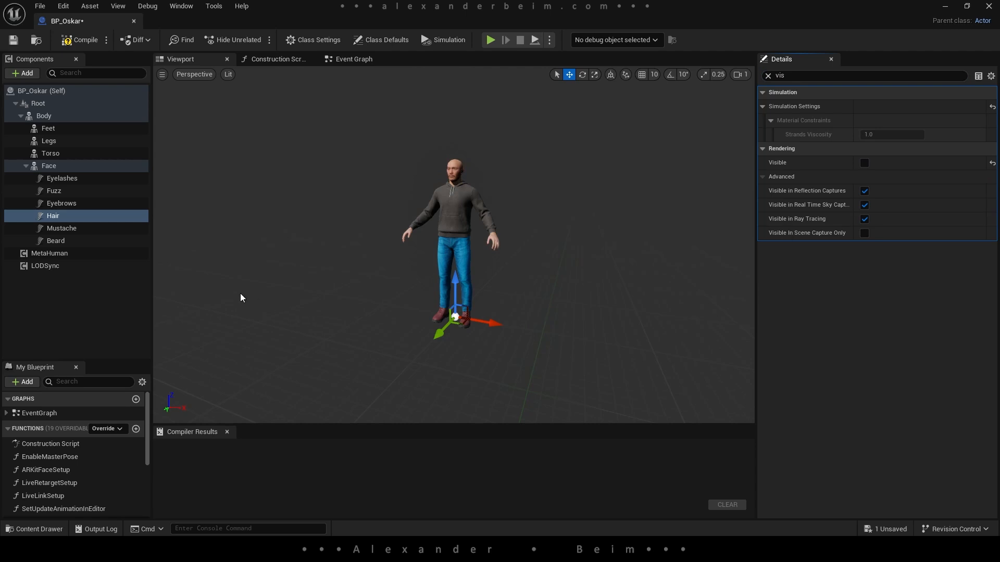
Add a Groom component under Face in BP_Oskar and name it Groom_export
{"action": "left_click", "coordinate": [57, 90]}
{"action": "left_click", "coordinate": [49, 166]}
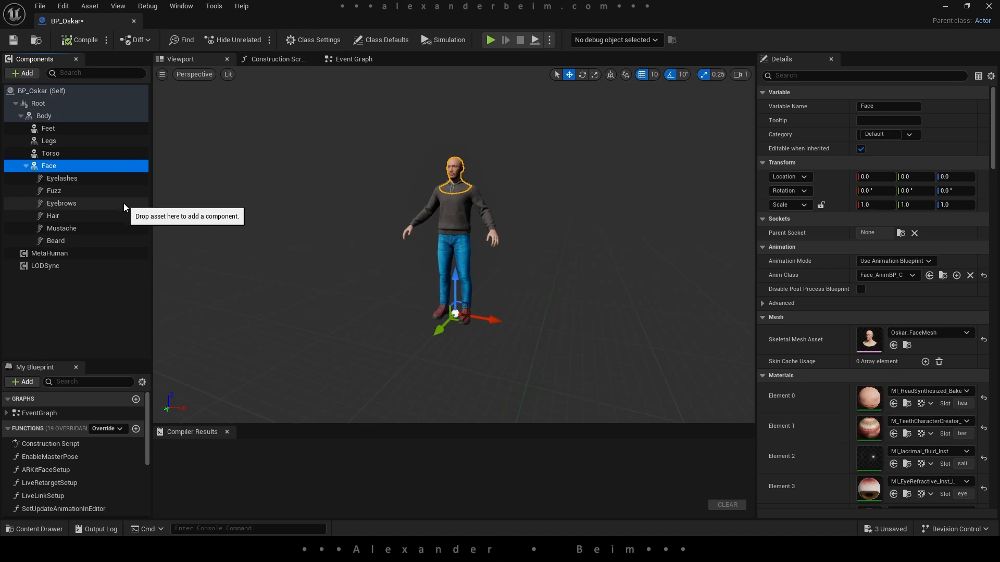
{"action": "left_click", "coordinate": [27, 73]}
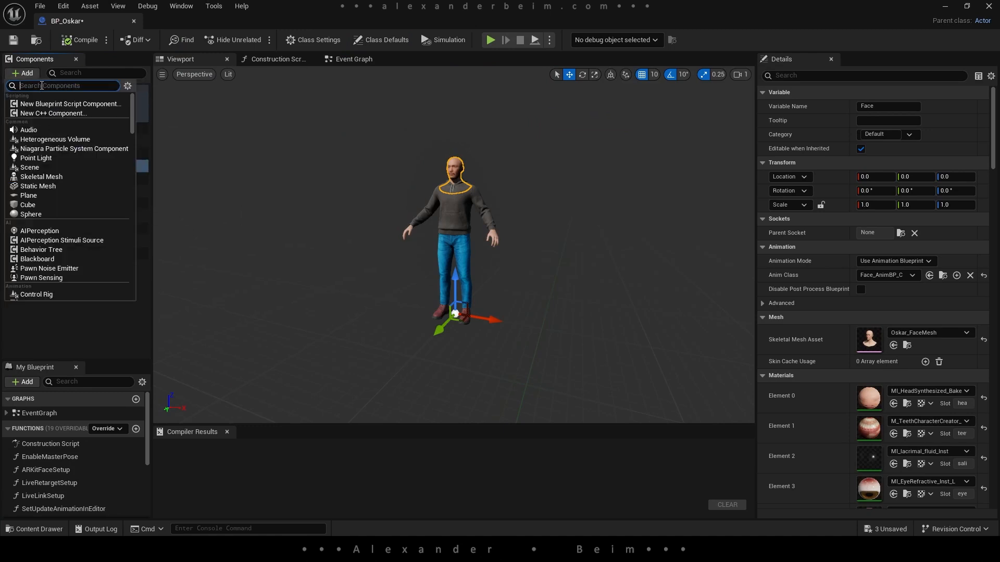
{"action": "type", "text": "groo"}
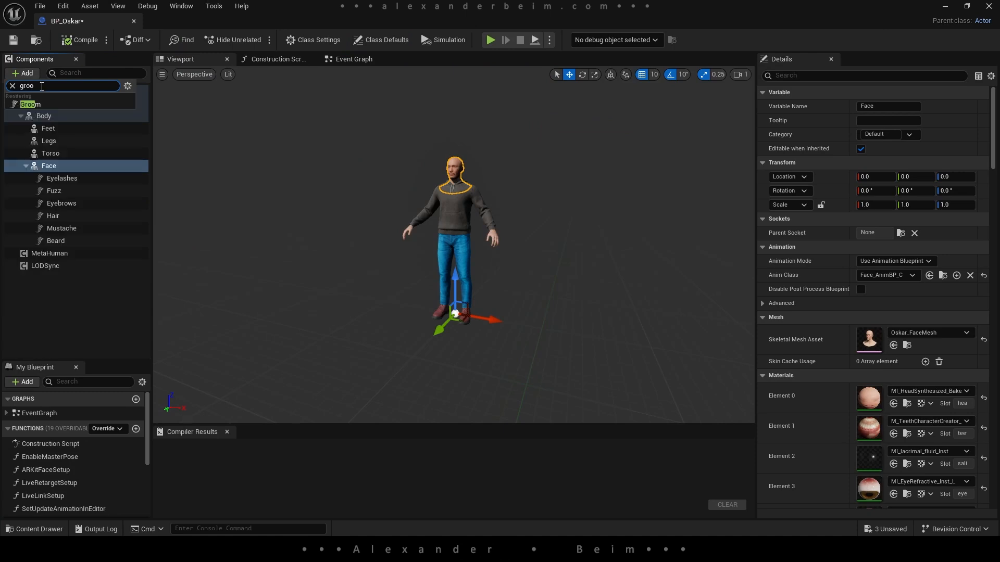
{"action": "left_click", "coordinate": [37, 106]}
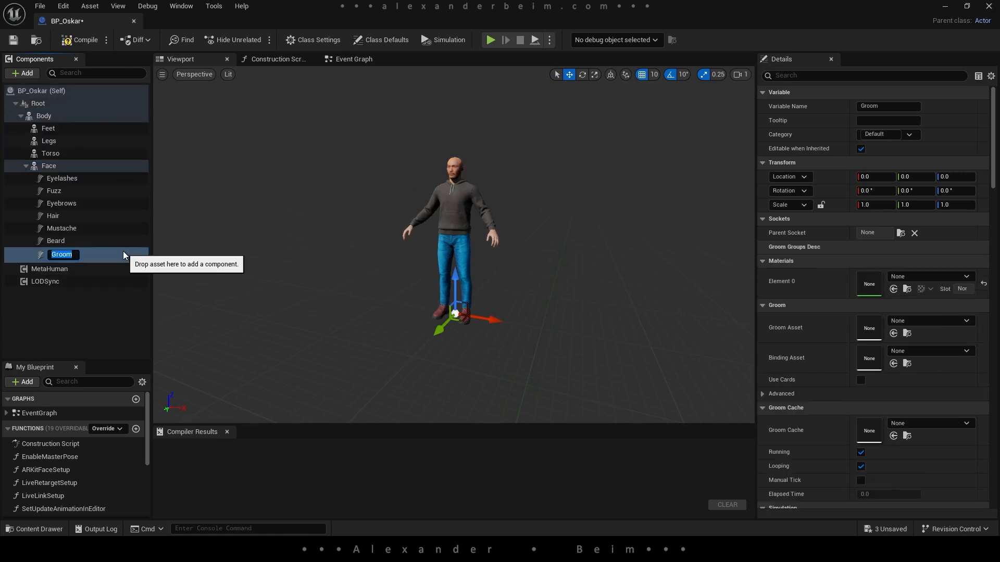
{"action": "type", "text": "Groom_export"}
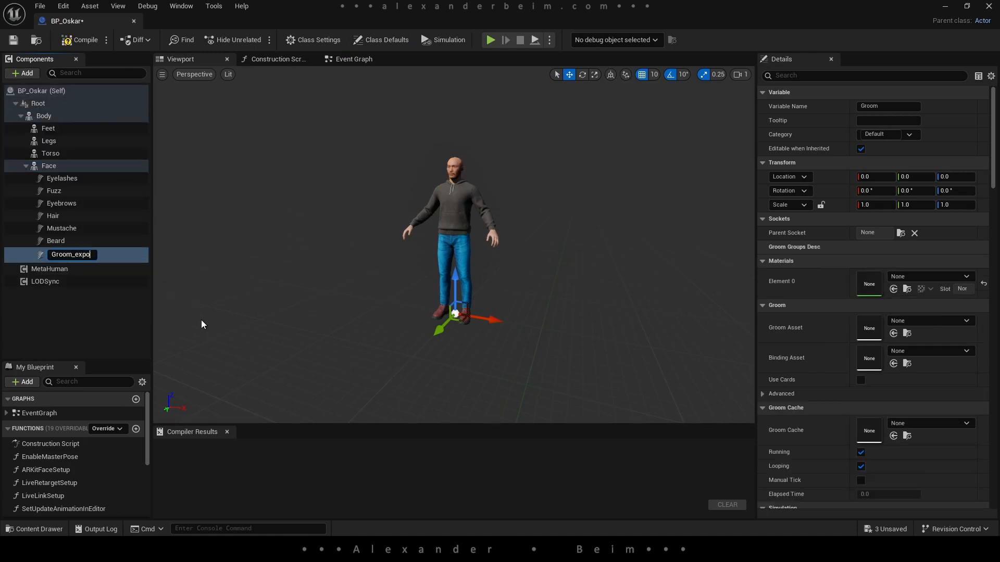
{"action": "key", "text": "Return"}
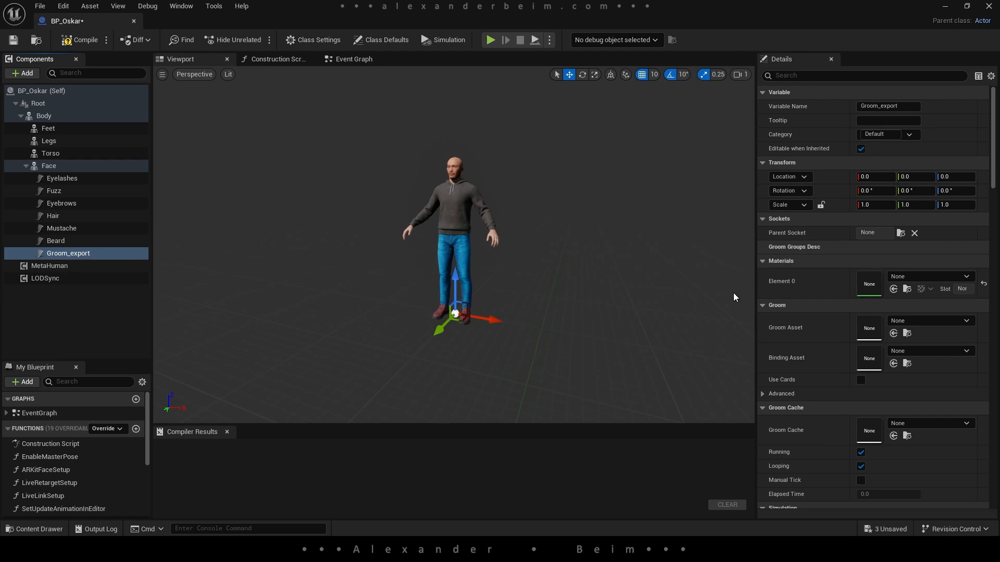
Assign groom_export as the Groom_export component's groom asset and inspect the mohawk on the head
{"action": "left_click", "coordinate": [915, 320]}
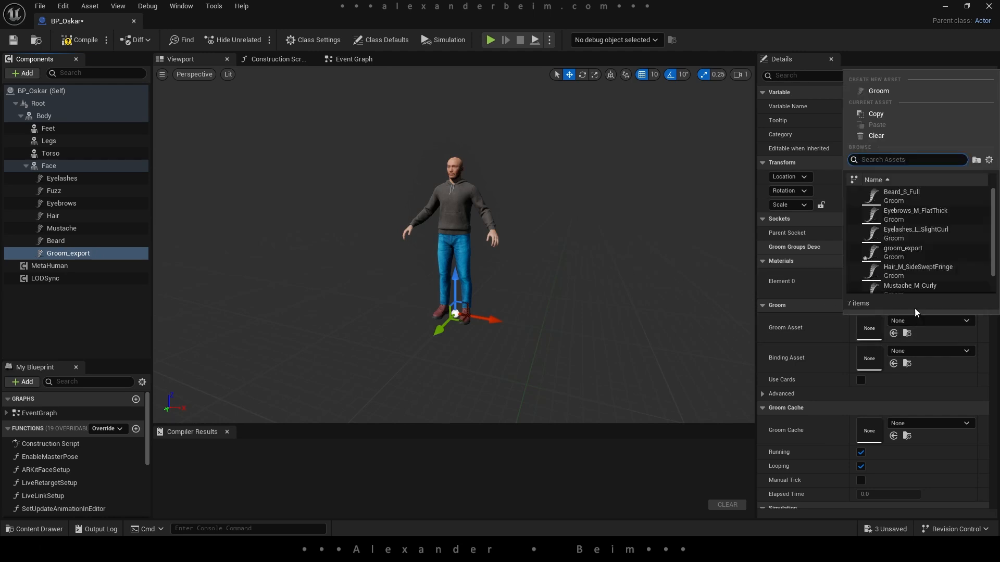
{"action": "left_click", "coordinate": [912, 255]}
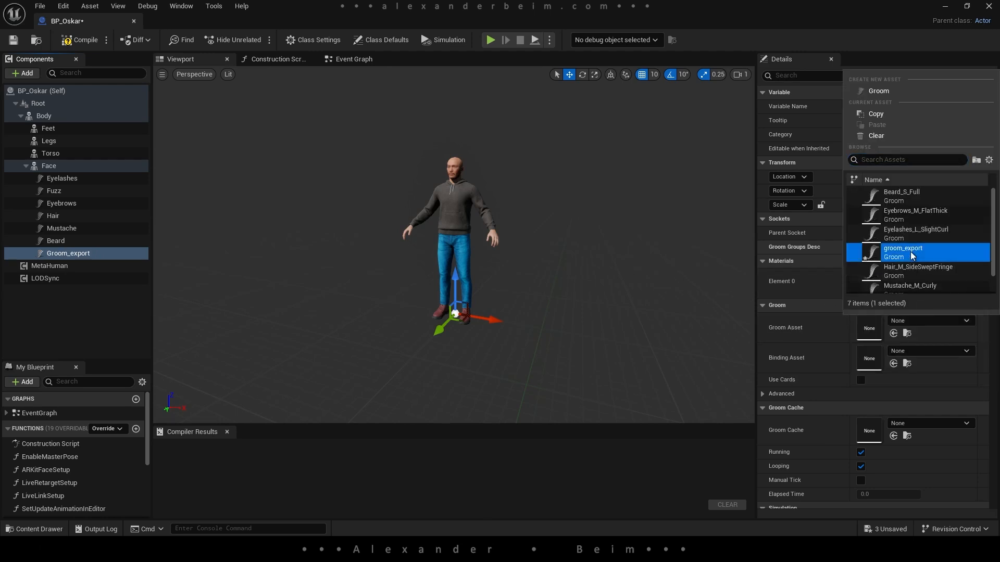
{"action": "mouse_move", "coordinate": [515, 201]}
{"action": "right_mouse_down"}
{"action": "mouse_move", "coordinate": [520, 180]}
{"action": "mouse_move", "coordinate": [401, 176]}
{"action": "mouse_move", "coordinate": [389, 192]}
{"action": "mouse_move", "coordinate": [402, 177]}
{"action": "mouse_move", "coordinate": [547, 194]}
{"action": "mouse_move", "coordinate": [524, 198]}
{"action": "right_mouse_up"}
{"action": "scroll", "coordinate": [514, 187], "scroll_direction": "down", "scroll_amount": 3}
{"action": "key", "text": "w"}
{"action": "key", "text": "w"}
{"action": "key", "text": "s"}
{"action": "key", "text": "w"}
{"action": "scroll", "coordinate": [396, 182], "scroll_direction": "down", "scroll_amount": 5}
{"action": "key", "text": "a"}
{"action": "key", "text": "w"}
{"action": "key", "text": "s"}
Assign the groom_export Oskar_FaceMesh binding from the Groom_Tut folder as the component's binding asset, then compile and close BP_Oskar
{"action": "left_click_drag", "start_coordinate": [995, 174], "coordinate": [996, 236]}
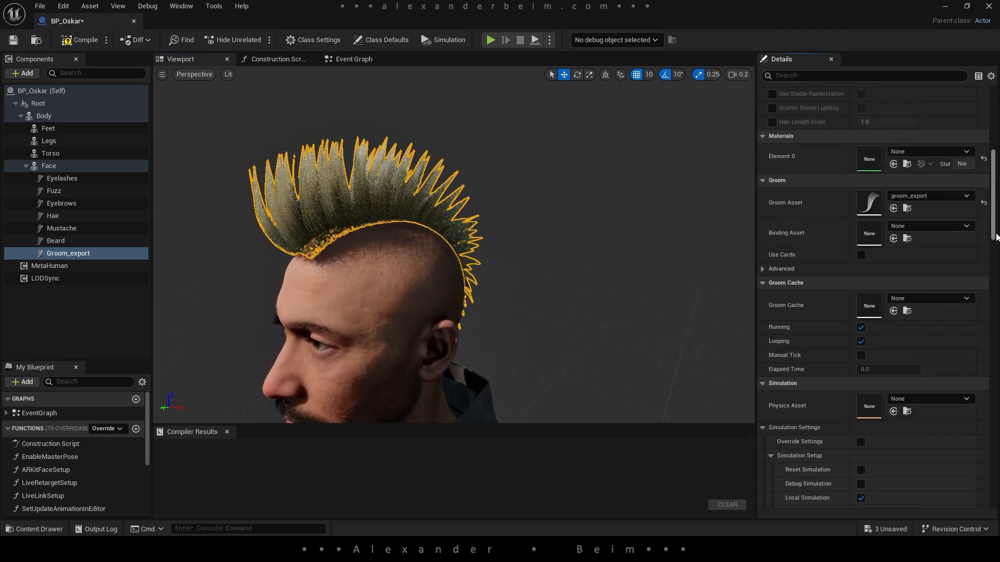
{"action": "left_click", "coordinate": [918, 226]}
{"action": "left_click", "coordinate": [919, 227]}
{"action": "left_click_drag", "start_coordinate": [745, 5], "coordinate": [666, 183]}
{"action": "left_click", "coordinate": [669, 123]}
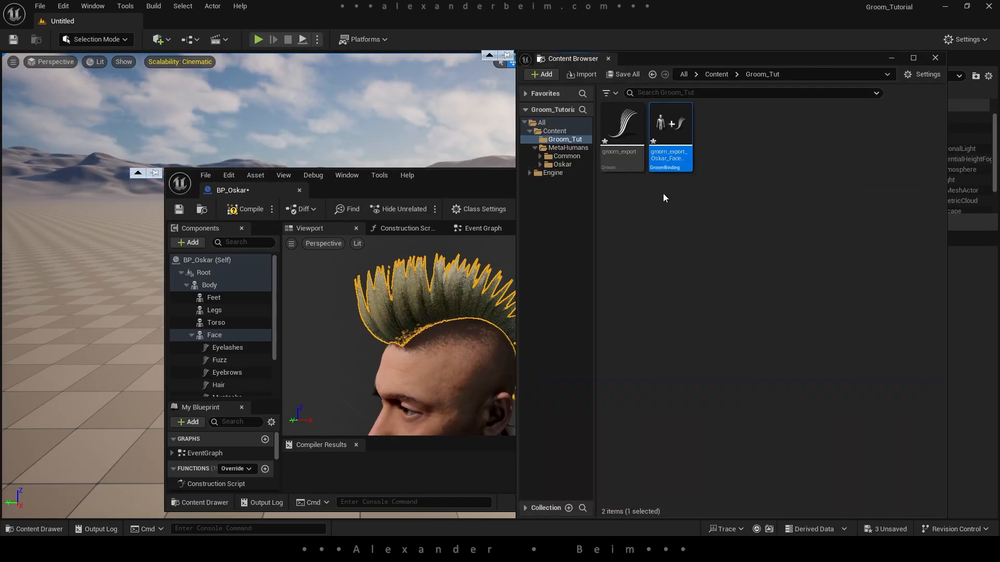
{"action": "left_click", "coordinate": [497, 180]}
{"action": "left_click", "coordinate": [887, 177]}
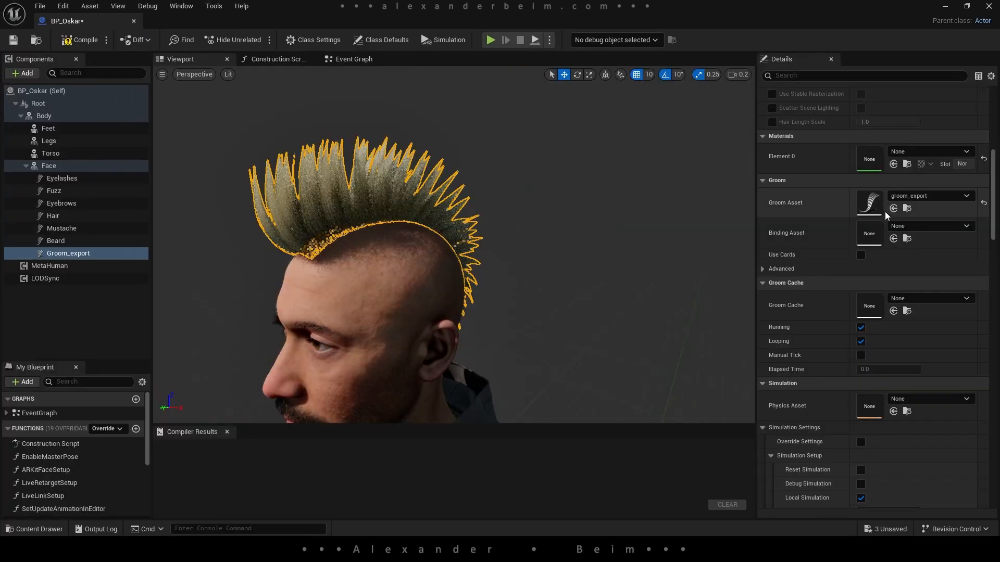
{"action": "left_click", "coordinate": [893, 239]}
{"action": "left_click", "coordinate": [81, 40]}
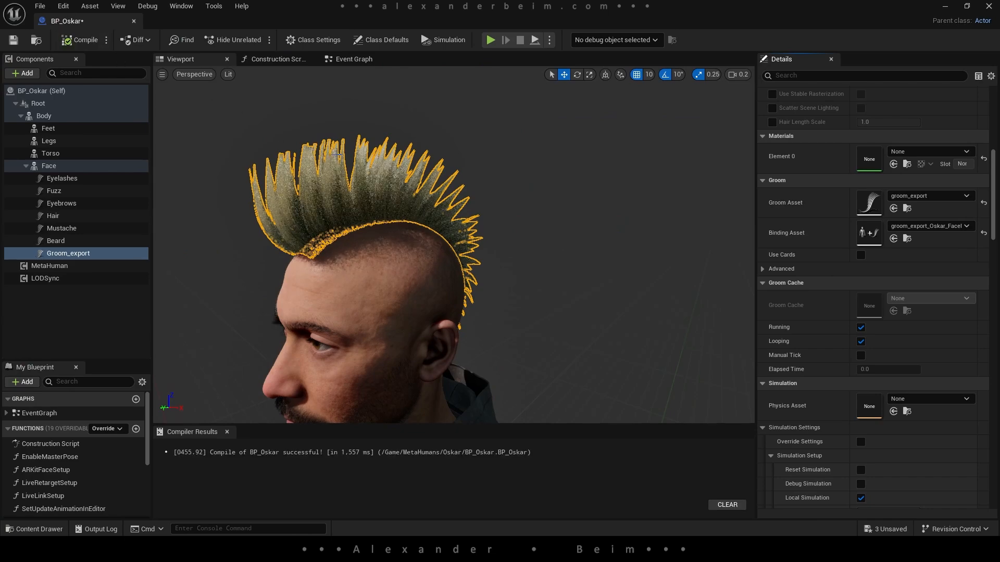
{"action": "left_click", "coordinate": [989, 7]}
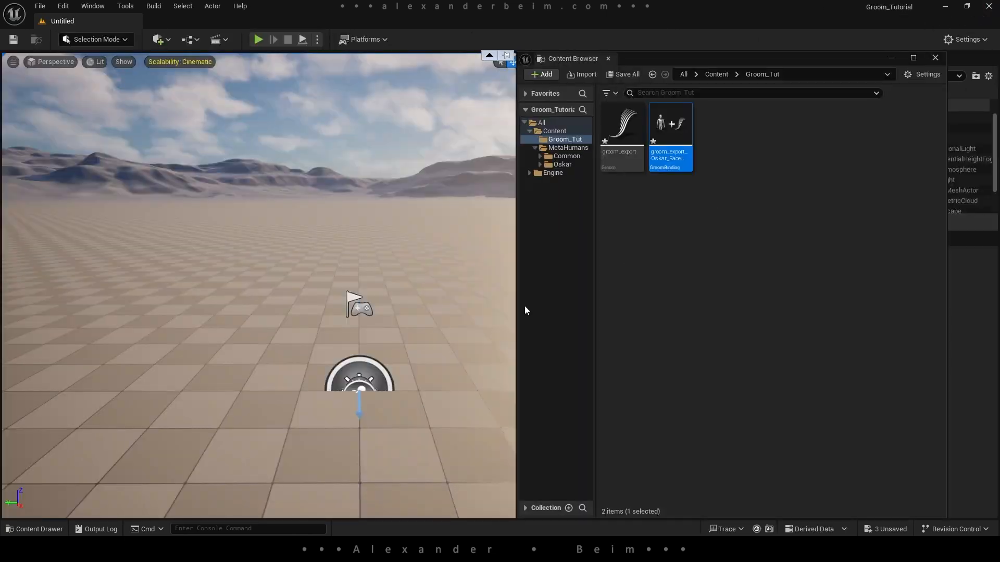
Open the Oskar level from the Content folder, saving BP_Oskar, groom_export and its binding asset
{"action": "left_click", "coordinate": [555, 131]}
{"action": "double_click", "coordinate": [709, 154]}
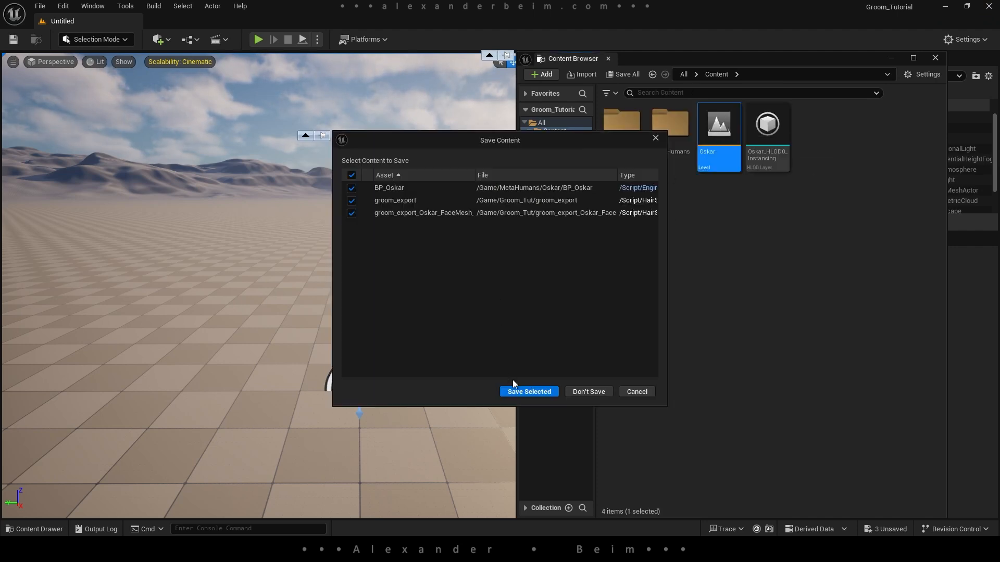
{"action": "left_click", "coordinate": [522, 391]}
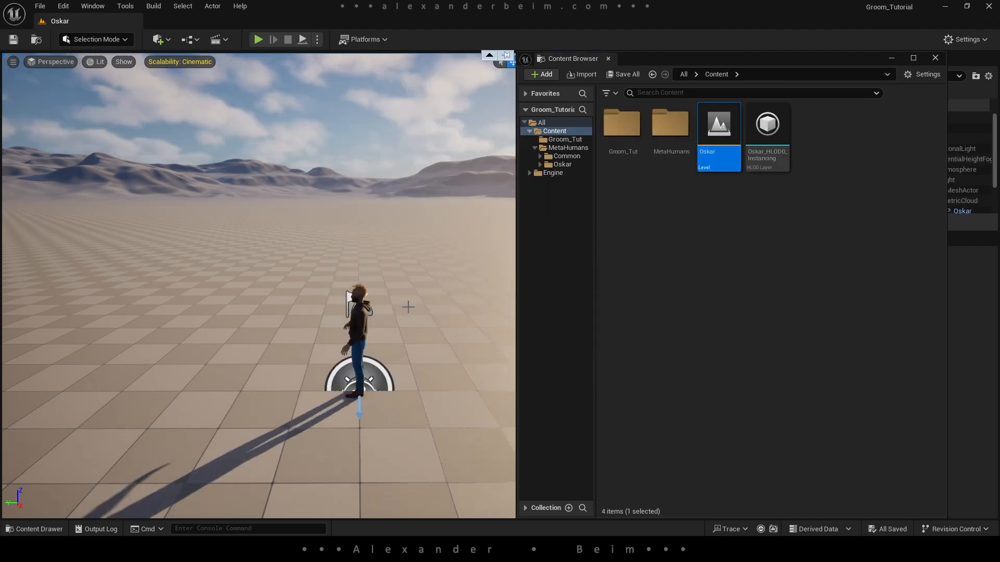
Minimize the Content Browser window and examine the mohawk on Oskar's head up close in the level viewport
{"action": "left_click", "coordinate": [891, 58]}
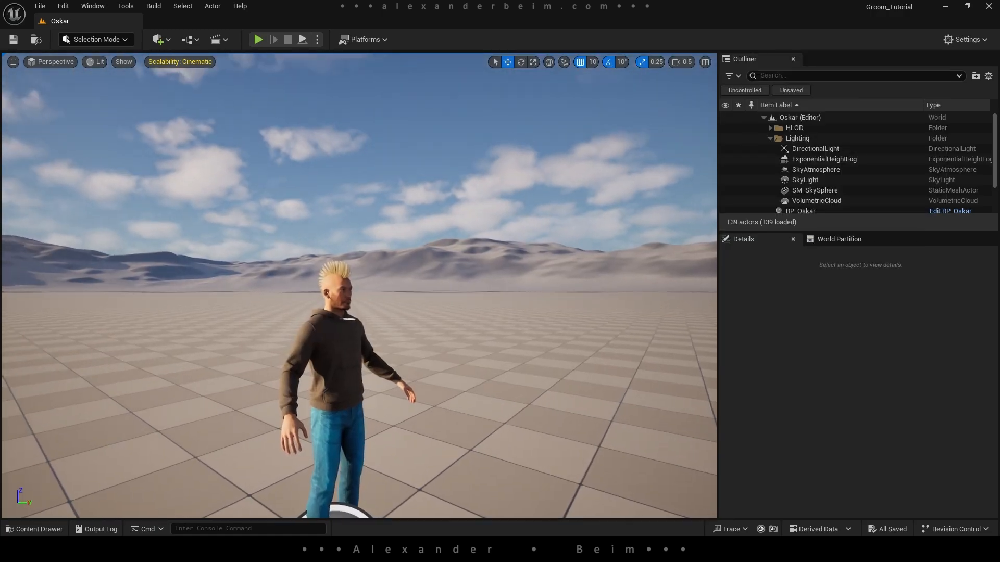
{"action": "key", "text": "w"}
{"action": "right_click_drag", "start_coordinate": [359, 286], "coordinate": [308, 291]}
{"action": "scroll", "coordinate": [411, 333], "scroll_direction": "down", "scroll_amount": 2}
{"action": "key", "text": "a"}
{"action": "key", "text": "d"}
{"action": "key", "text": "w"}
{"action": "key", "text": "s"}
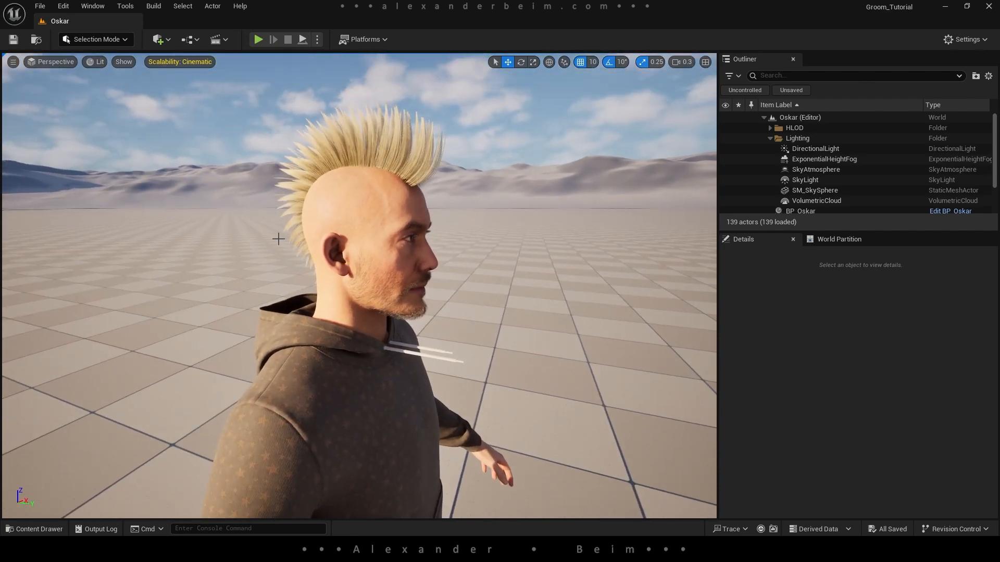
Add a level sequence named Oskar_S and save it in the Content folder
{"action": "left_click", "coordinate": [223, 44]}
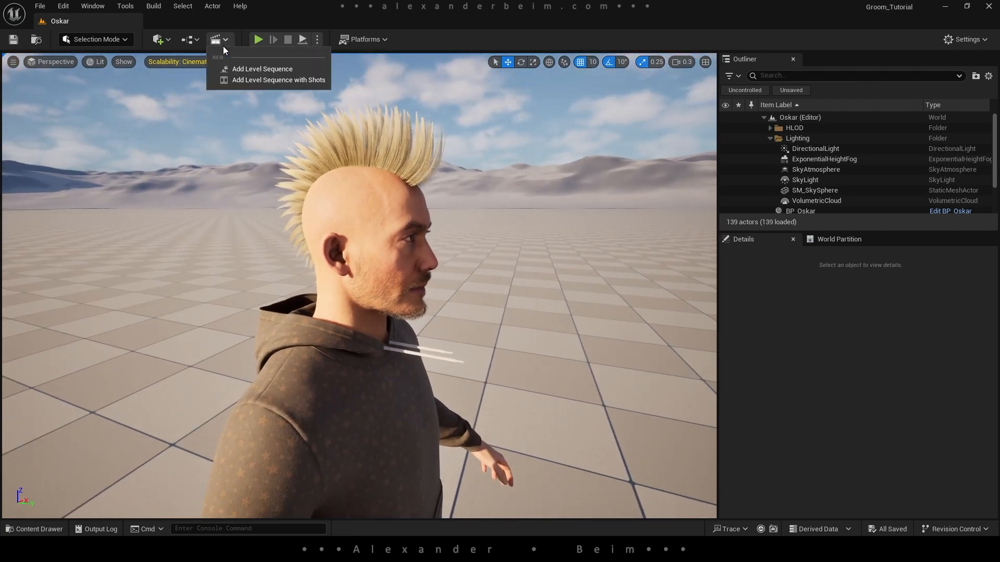
{"action": "left_click", "coordinate": [277, 70]}
{"action": "type", "text": "Os"}
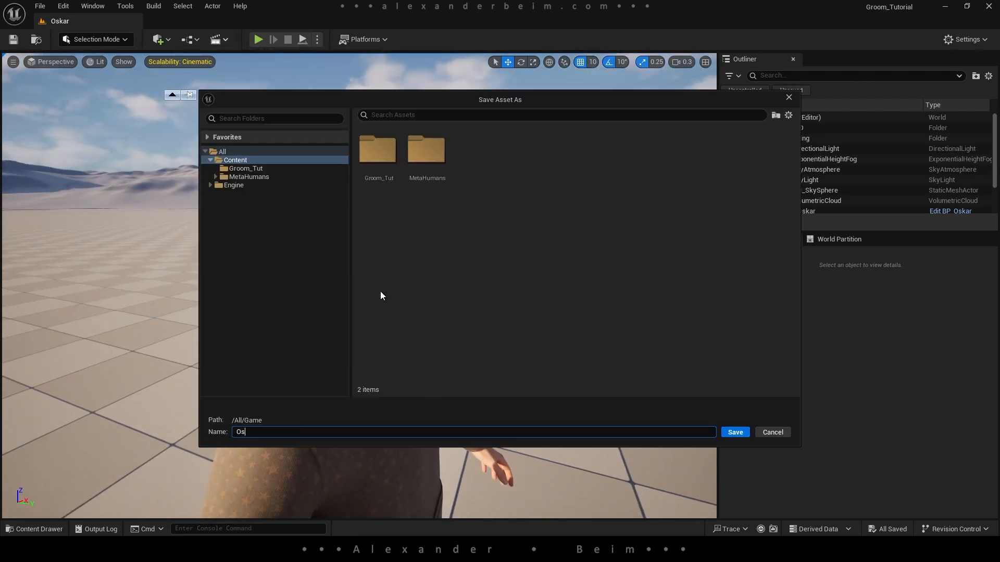
{"action": "type", "text": "kar_"}
{"action": "left_click", "coordinate": [735, 432]}
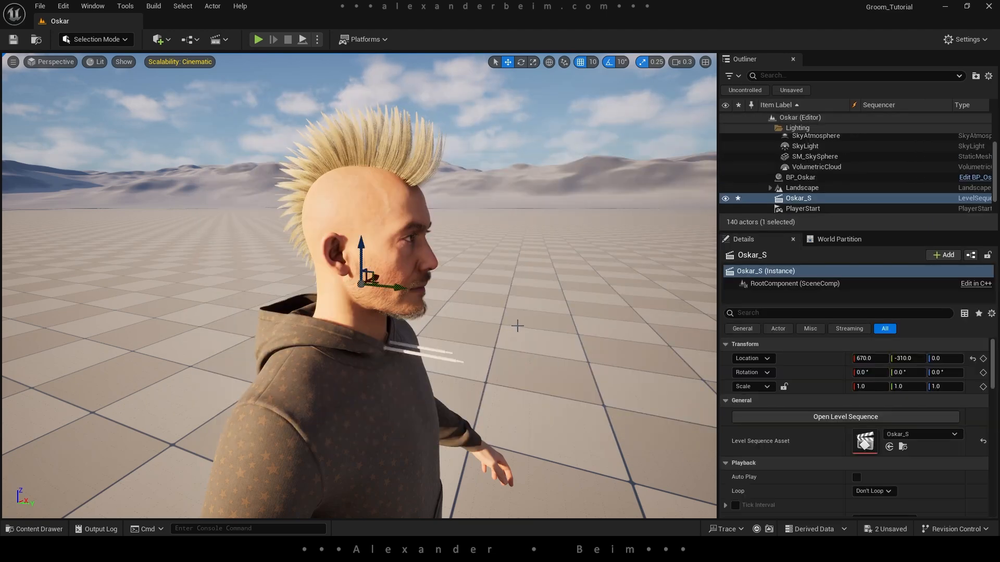
Create a level named Oskar_L in the Content folder and open it, saving Oskar_L and Oskar_S
{"action": "left_click", "coordinate": [31, 529]}
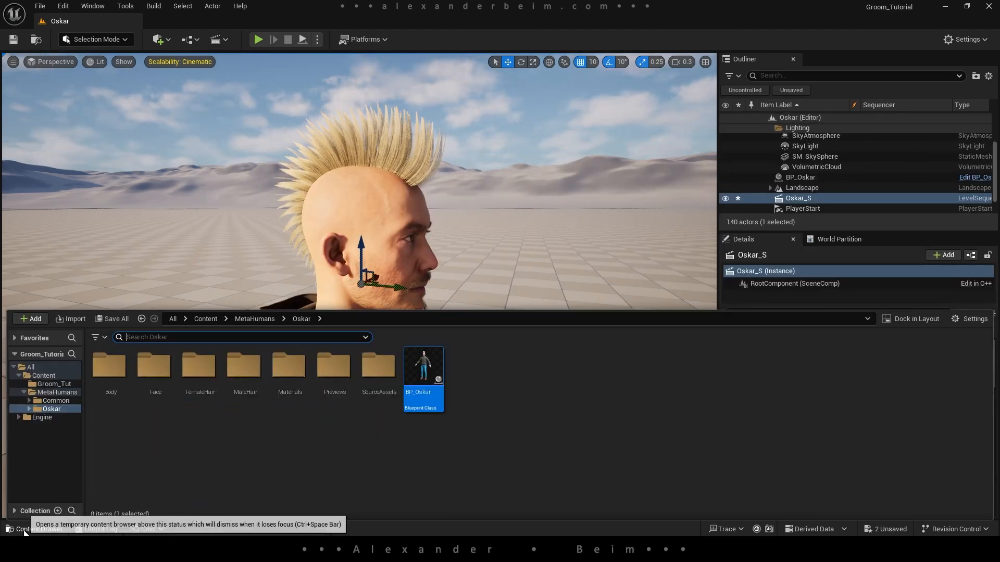
{"action": "left_click", "coordinate": [44, 375]}
{"action": "right_click", "coordinate": [365, 376]}
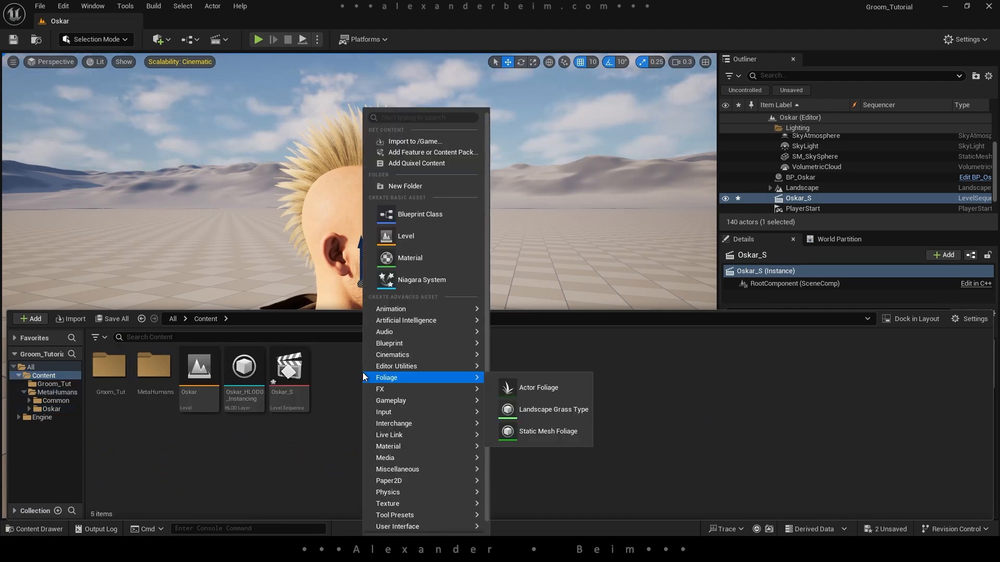
{"action": "left_click", "coordinate": [408, 237]}
{"action": "type", "text": "Oskar_L"}
{"action": "key", "text": "Return"}
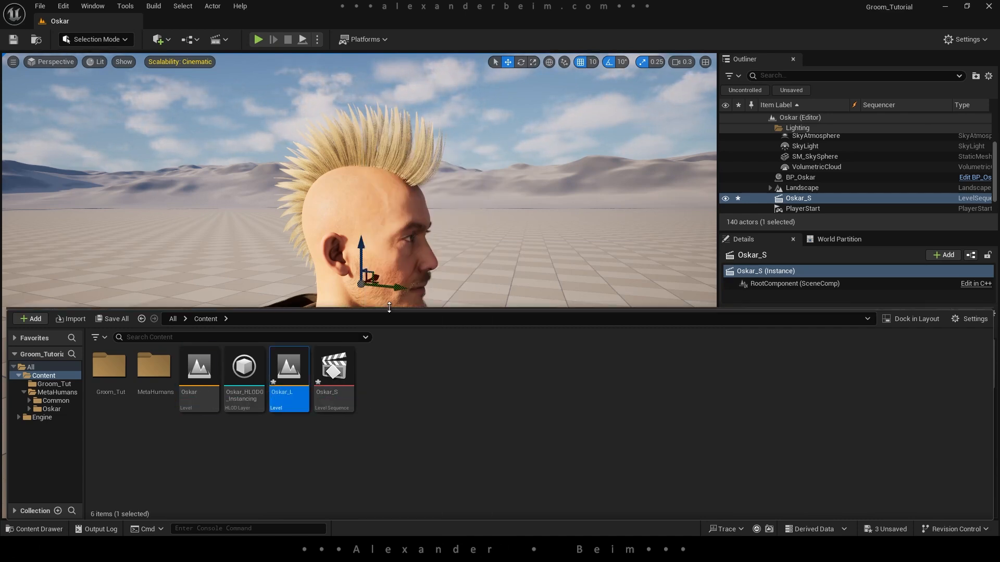
{"action": "double_click", "coordinate": [290, 367]}
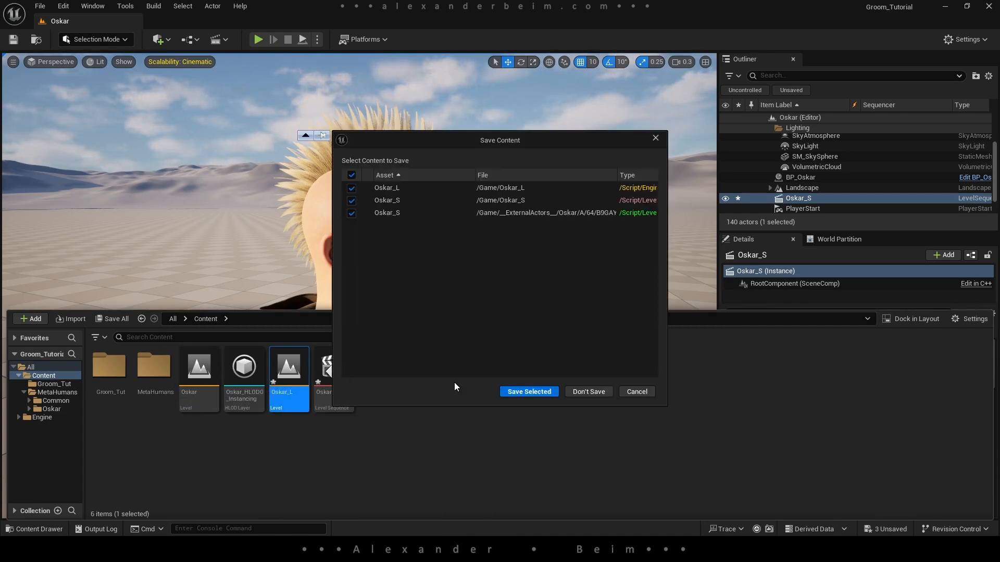
{"action": "left_click", "coordinate": [528, 391]}
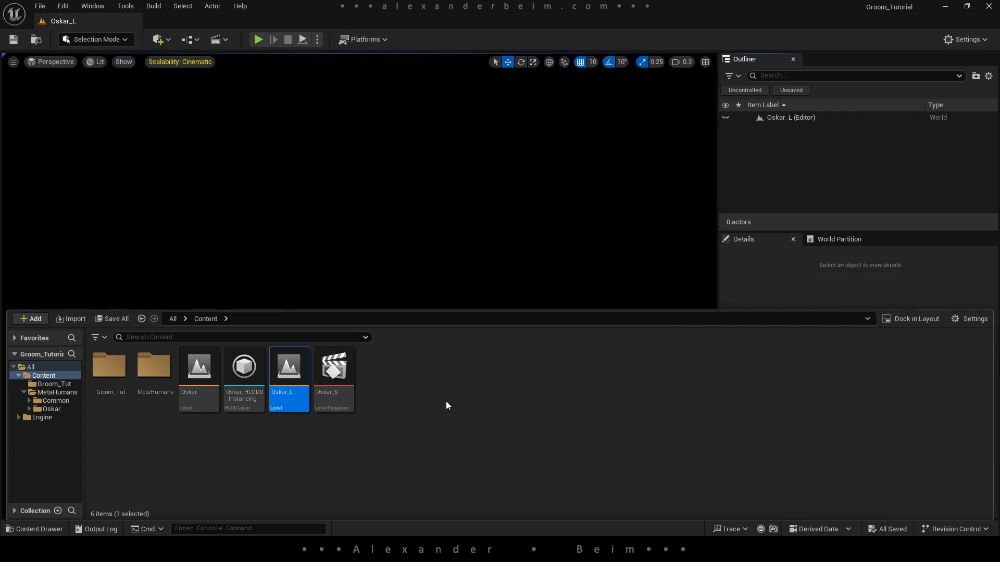
Open the Oskar_S level sequence and dock its Sequencer and Content Browser beneath the viewport
{"action": "left_click", "coordinate": [430, 364]}
{"action": "double_click", "coordinate": [430, 365]}
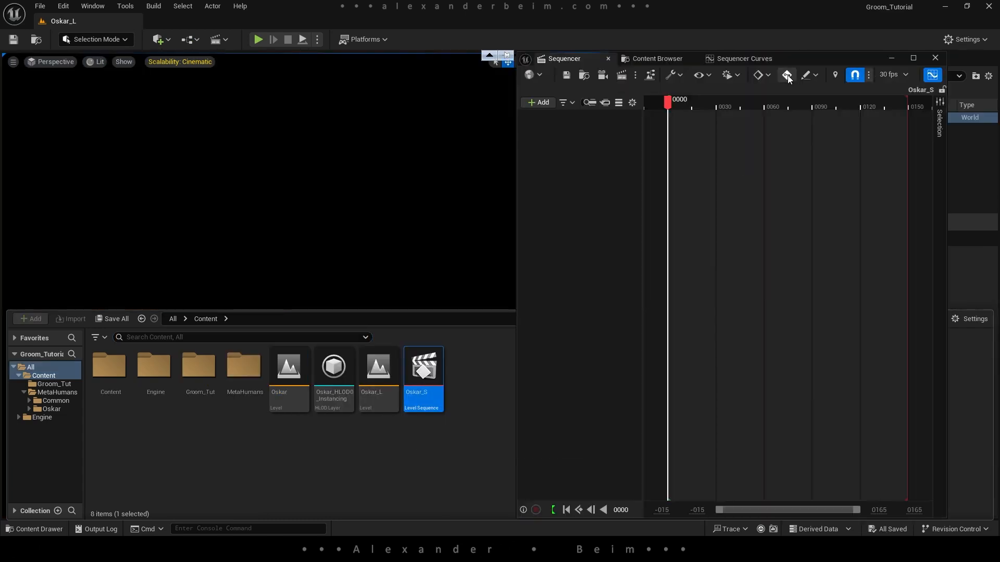
{"action": "left_click_drag", "start_coordinate": [824, 58], "coordinate": [449, 73]}
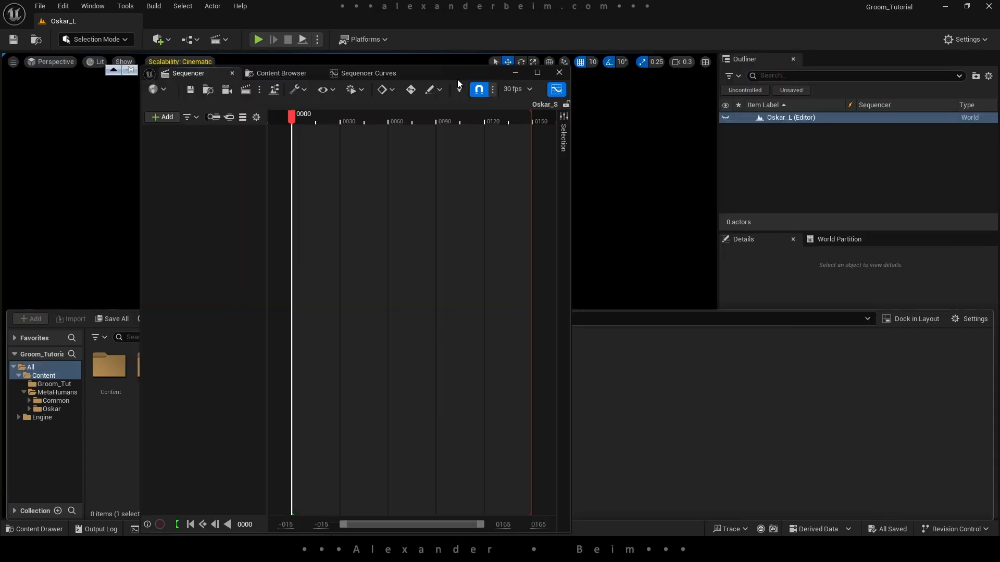
{"action": "left_click_drag", "start_coordinate": [186, 73], "coordinate": [183, 308]}
{"action": "left_click_drag", "start_coordinate": [170, 109], "coordinate": [125, 289]}
{"action": "left_click", "coordinate": [38, 294]}
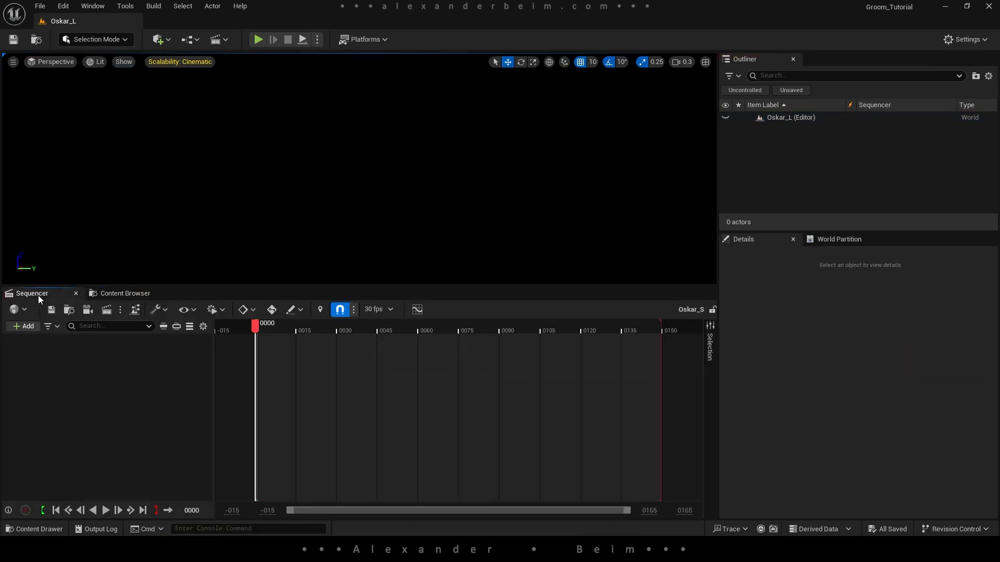
Add BP_Oskar from the MetaHumans/Oskar folder to the Oskar_S sequence
{"action": "left_click", "coordinate": [125, 294]}
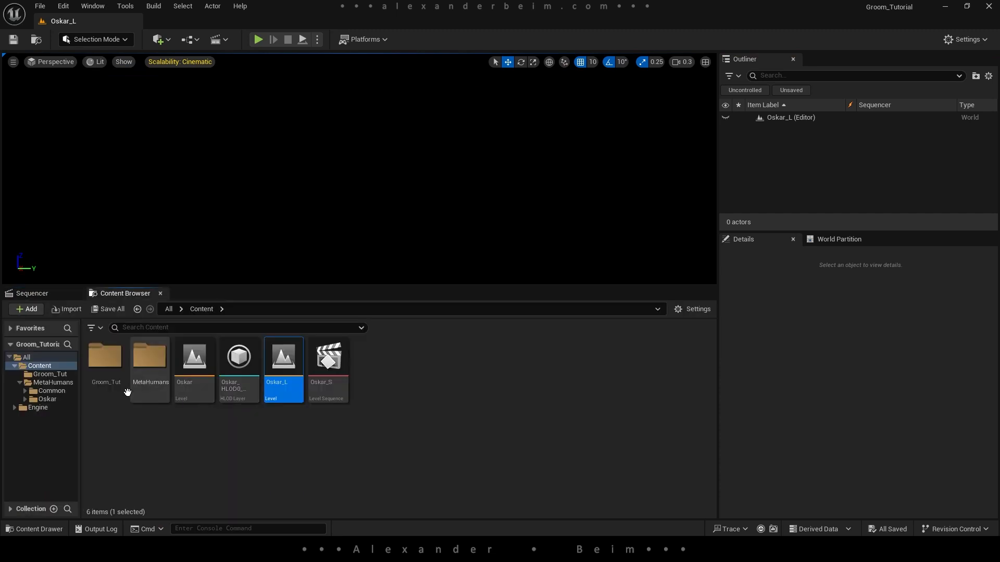
{"action": "left_click", "coordinate": [52, 382]}
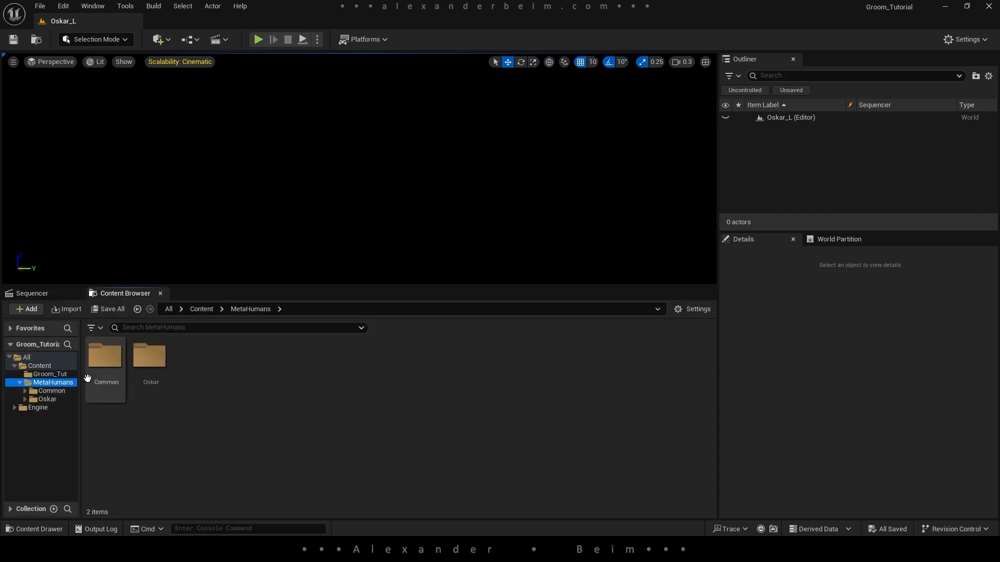
{"action": "double_click", "coordinate": [150, 357]}
{"action": "left_click_drag", "start_coordinate": [417, 358], "coordinate": [125, 375]}
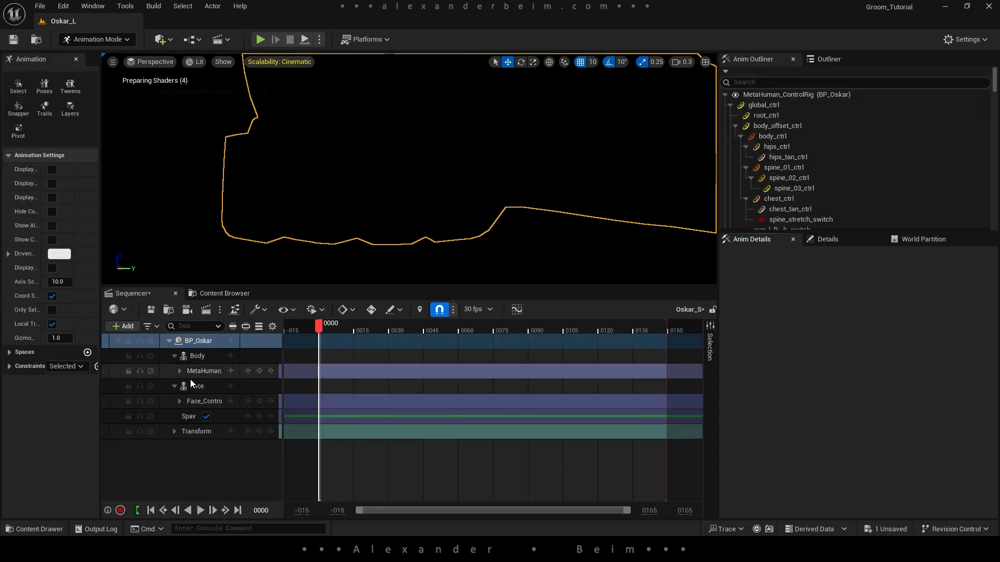
Select BP_Oskar in the Outliner, show its details and frame the whole character in the viewport
{"action": "left_click", "coordinate": [829, 59]}
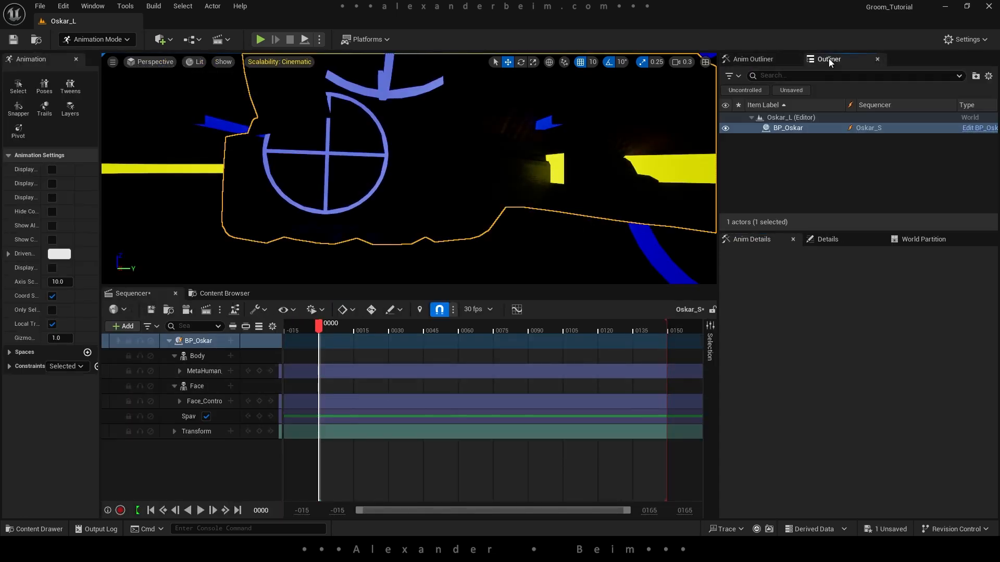
{"action": "left_click", "coordinate": [808, 129]}
{"action": "left_click", "coordinate": [830, 241]}
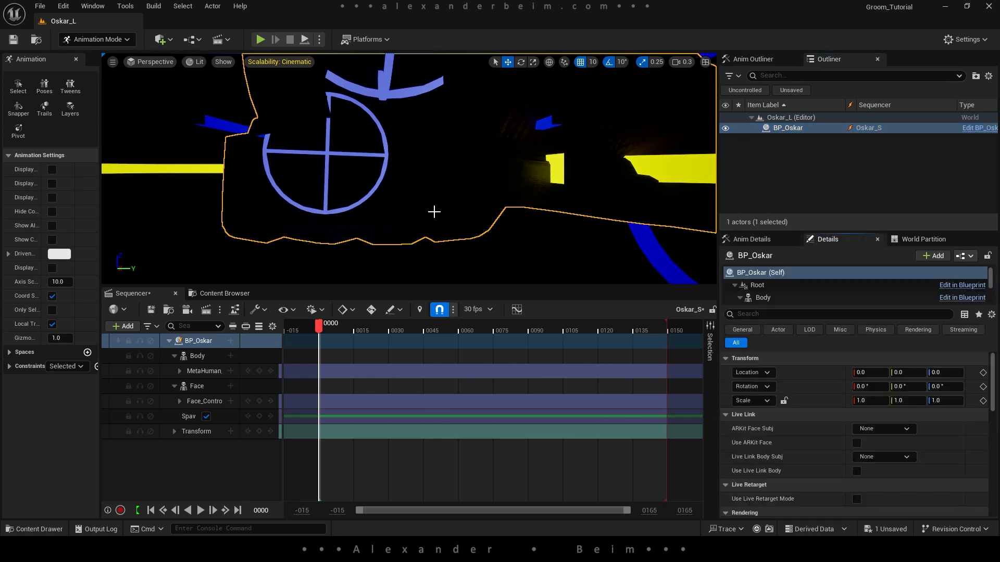
{"action": "left_click", "coordinate": [415, 201]}
{"action": "key", "text": "f"}
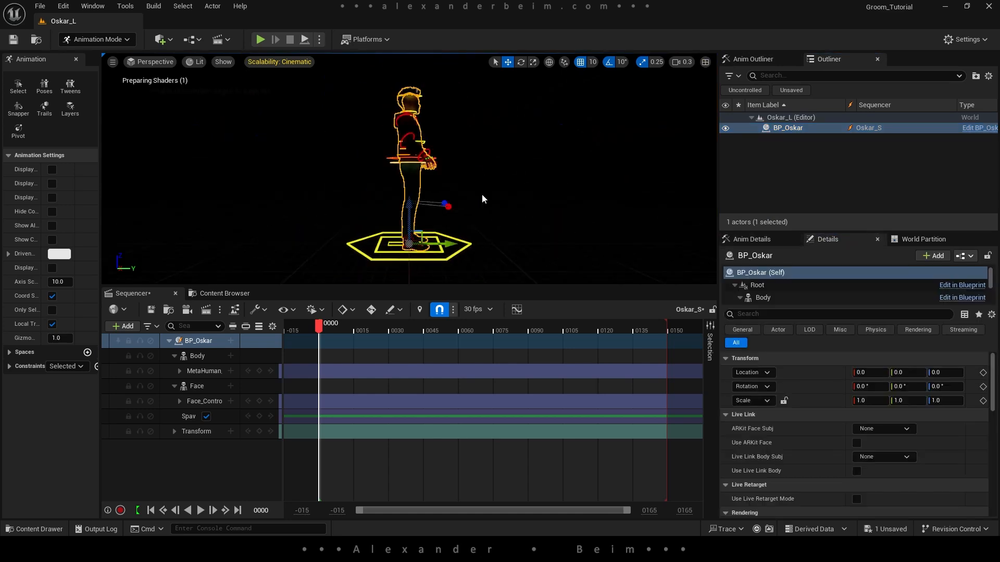
{"action": "left_click_drag", "start_coordinate": [491, 170], "coordinate": [292, 176], "text": "alt"}
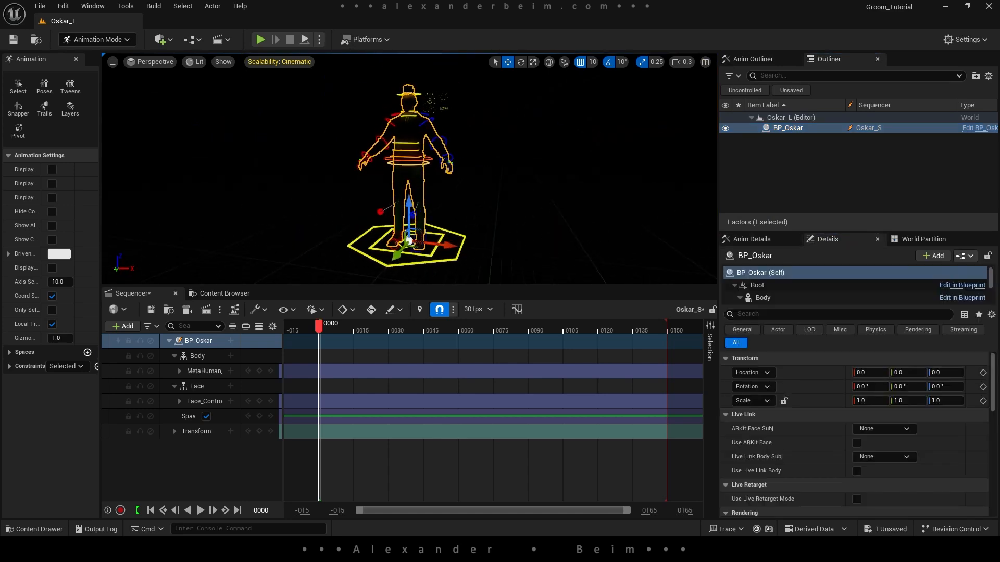
Add a point light to the level and move it near Oskar's head, at about -130, -100, 200
{"action": "left_click", "coordinate": [160, 39]}
{"action": "mouse_move", "coordinate": [197, 143]}
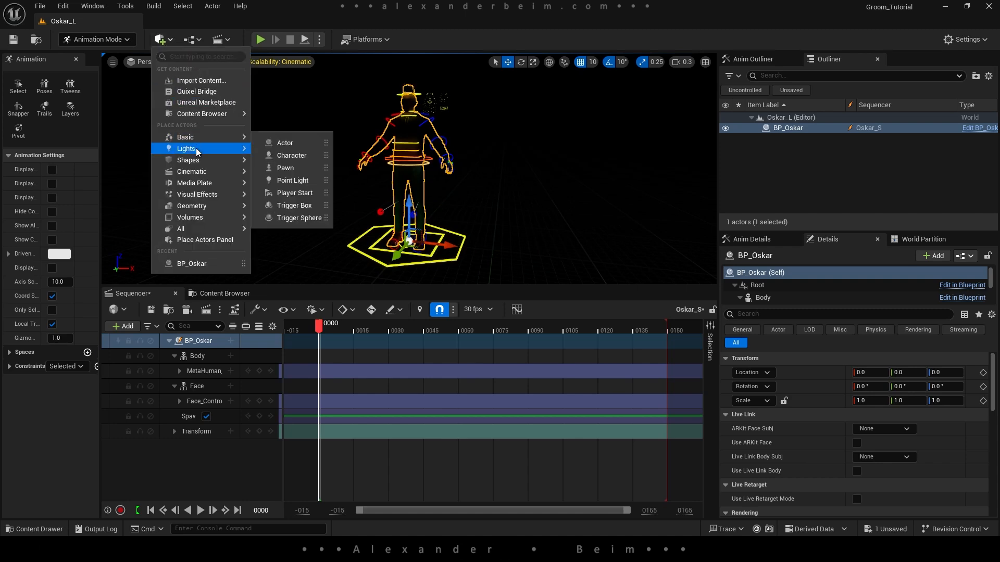
{"action": "left_click", "coordinate": [291, 162]}
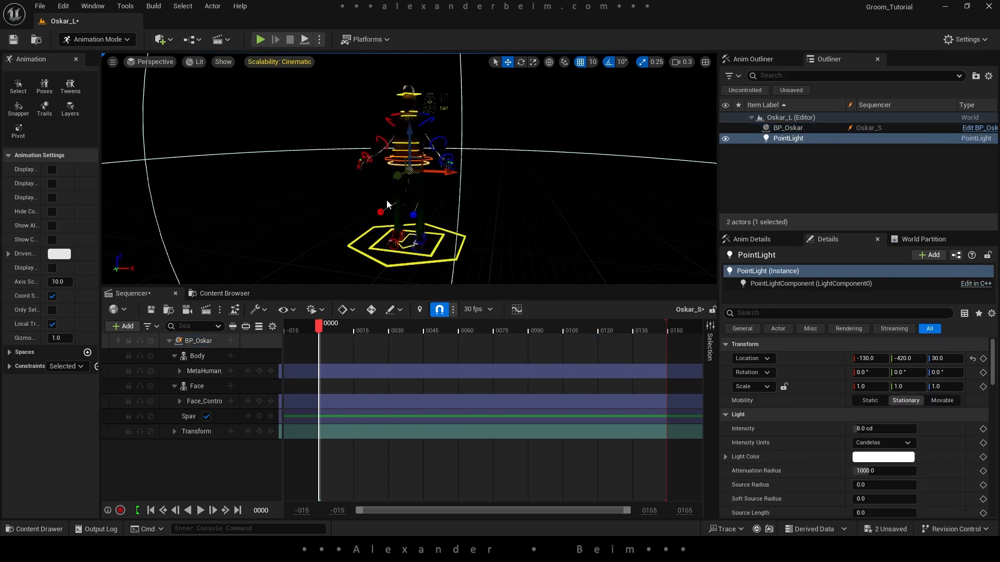
{"action": "left_click_drag", "start_coordinate": [396, 175], "coordinate": [346, 58]}
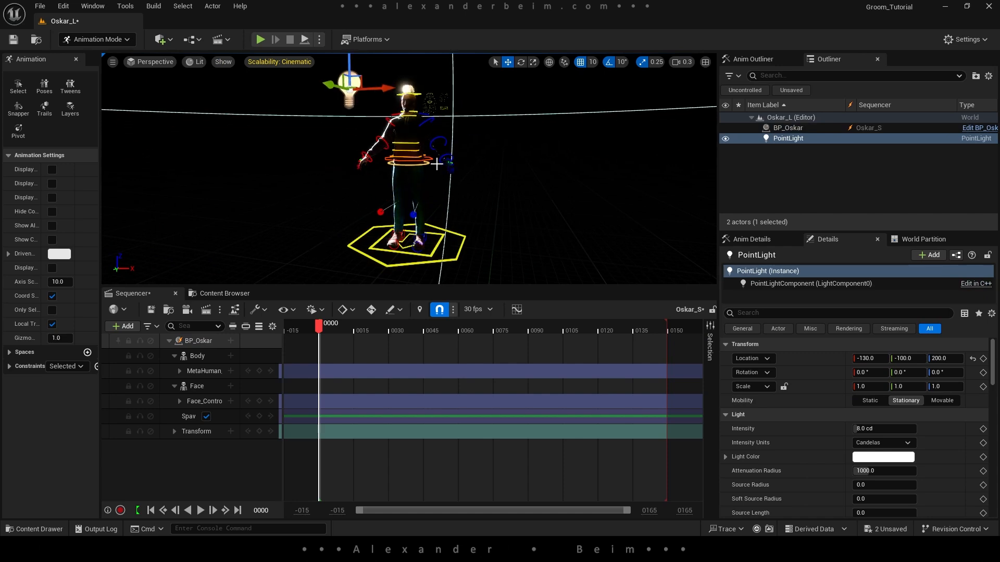
Turn off grid snapping and reposition the point light near Oskar's face, at about -48, 68, 190
{"action": "right_click_drag", "start_coordinate": [409, 169], "coordinate": [485, 199]}
{"action": "left_click", "coordinate": [580, 63]}
{"action": "mouse_move", "coordinate": [361, 121]}
{"action": "right_mouse_down"}
{"action": "mouse_move", "coordinate": [305, 58]}
{"action": "mouse_move", "coordinate": [293, 21]}
{"action": "mouse_move", "coordinate": [360, 120]}
{"action": "right_mouse_up"}
{"action": "key", "text": "w"}
{"action": "left_click_drag", "start_coordinate": [235, 89], "coordinate": [111, 61]}
{"action": "right_click_drag", "start_coordinate": [321, 155], "coordinate": [268, 133]}
{"action": "left_click_drag", "start_coordinate": [245, 94], "coordinate": [245, 124]}
{"action": "key", "text": "w"}
{"action": "right_click_drag", "start_coordinate": [279, 96], "coordinate": [405, 93]}
{"action": "key", "text": "a"}
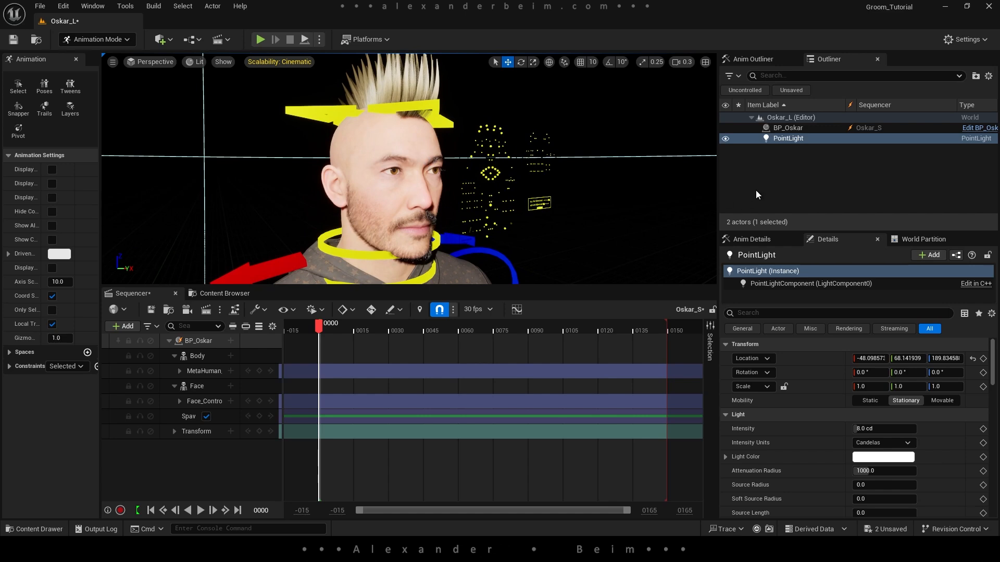
Set the point light's Cast Ray Traced Shadows to Enabled and clear the property filter
{"action": "left_click", "coordinate": [815, 310]}
{"action": "type", "text": "ray"}
{"action": "left_click", "coordinate": [882, 376]}
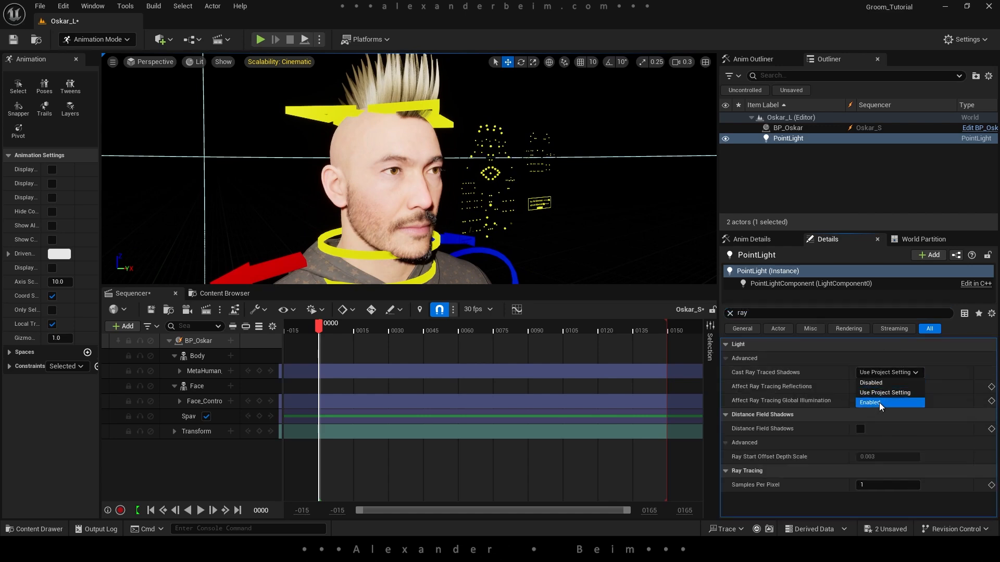
{"action": "left_click", "coordinate": [879, 402]}
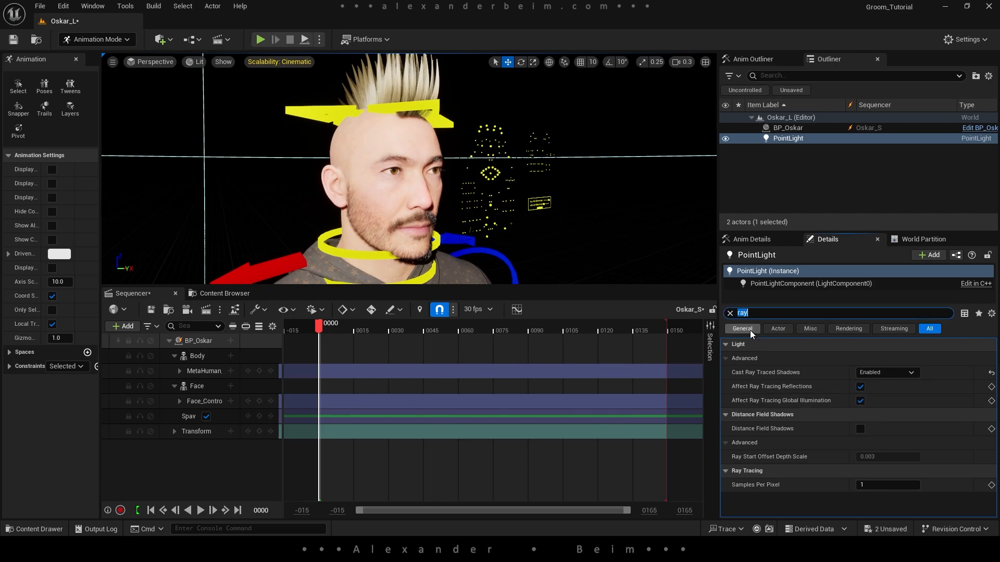
{"action": "left_click", "coordinate": [729, 313]}
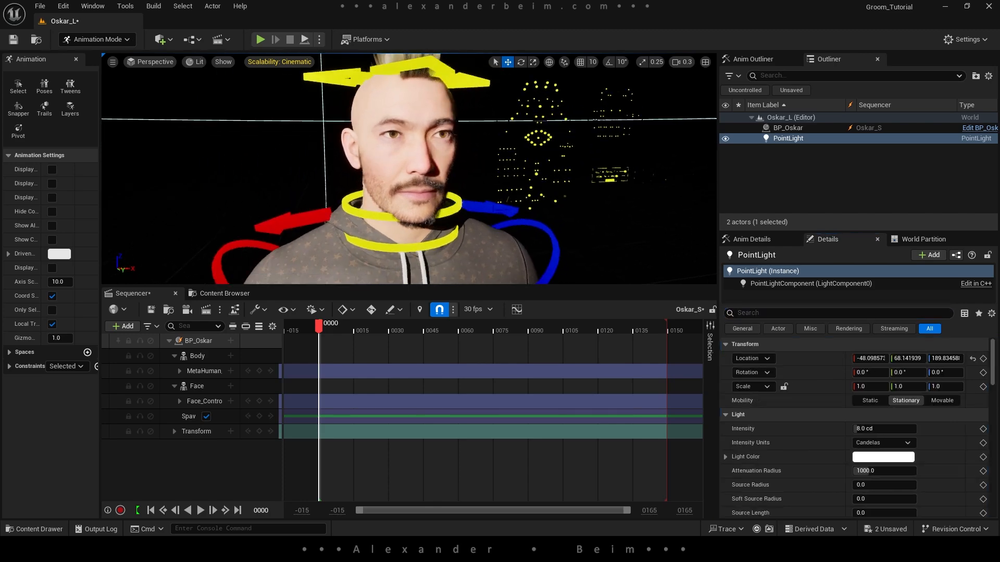
Set the point light's Source Radius to 5.0 and check the shadows on Oskar's face
{"action": "right_click_drag", "start_coordinate": [409, 169], "coordinate": [388, 167]}
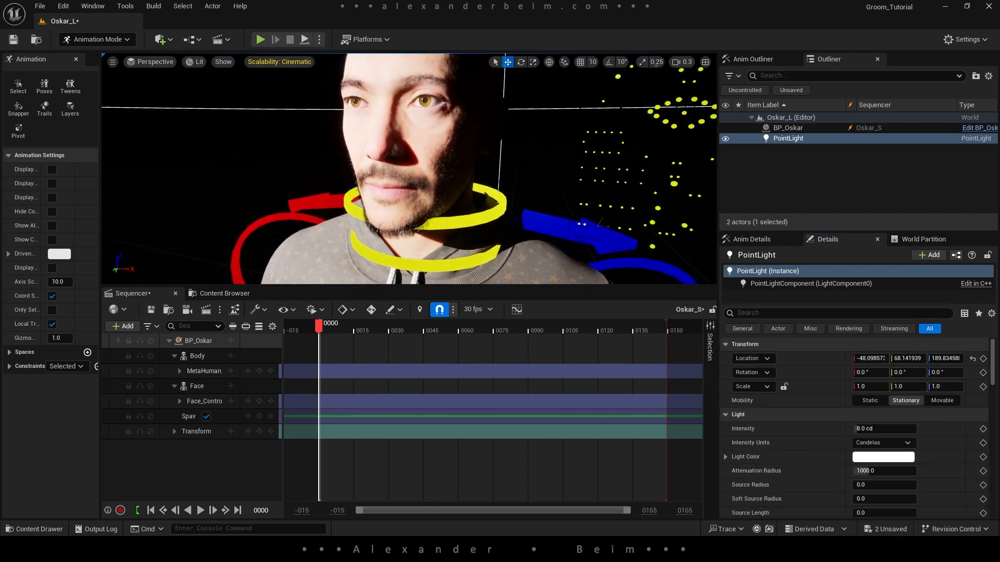
{"action": "left_click_drag", "start_coordinate": [994, 370], "coordinate": [994, 385]}
{"action": "scroll", "coordinate": [854, 370], "scroll_direction": "down", "scroll_amount": 1}
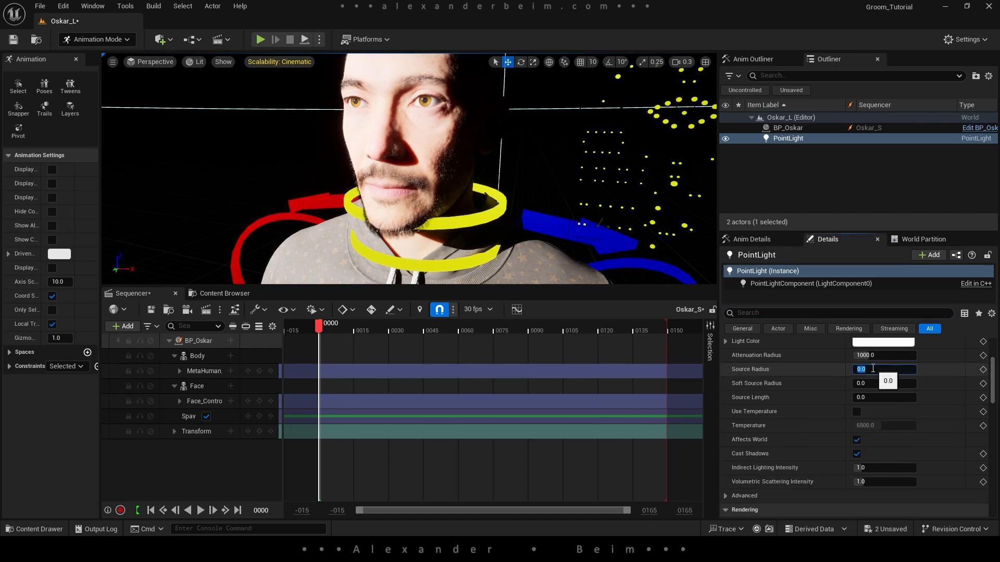
{"action": "key", "text": "Return"}
{"action": "right_click_drag", "start_coordinate": [573, 198], "coordinate": [542, 182]}
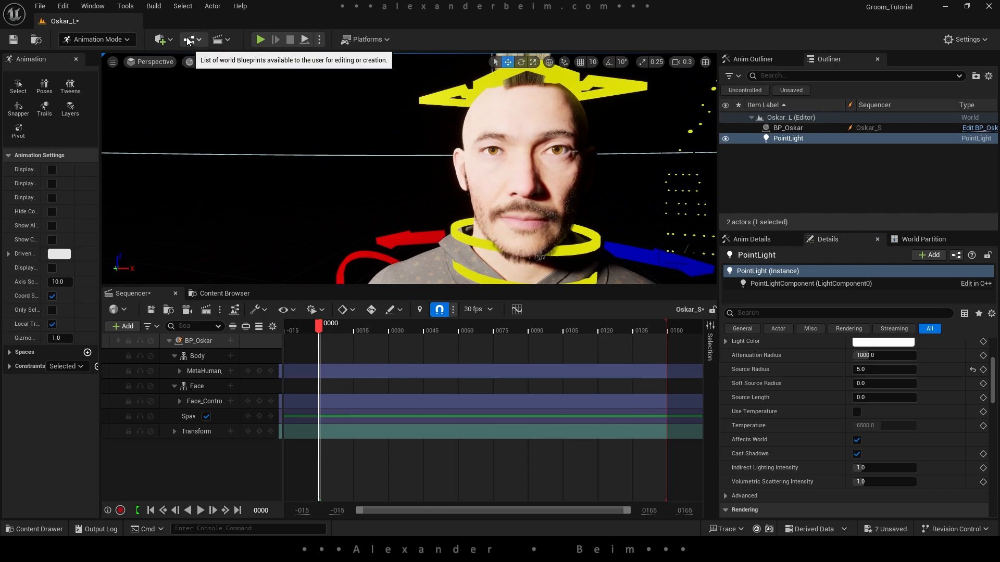
Add a Post Process Volume to the level and enable its Infinite Extent (Unbound) setting
{"action": "left_click", "coordinate": [164, 40]}
{"action": "type", "text": "vol"}
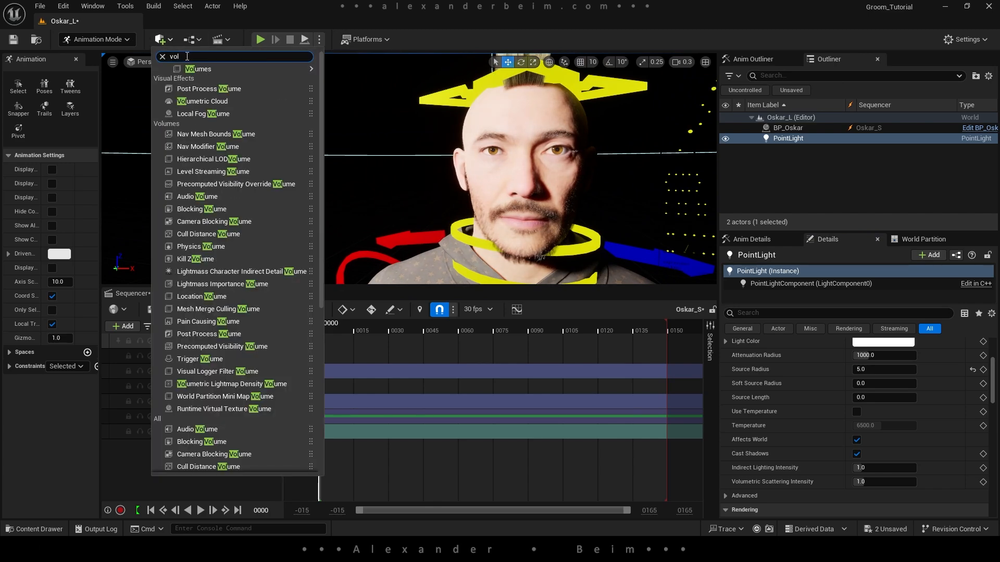
{"action": "left_click", "coordinate": [209, 88]}
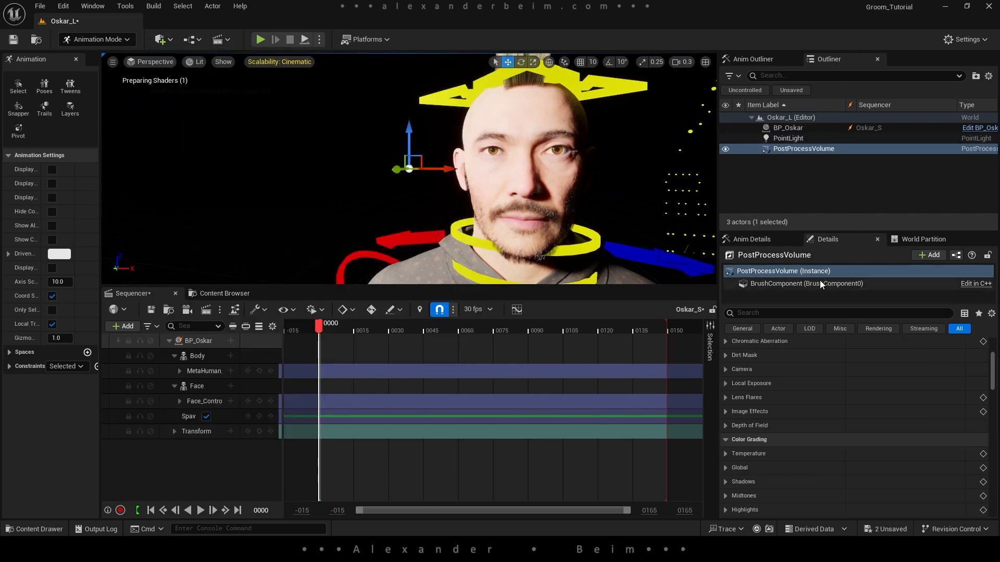
{"action": "left_click", "coordinate": [787, 318]}
{"action": "type", "text": "in"}
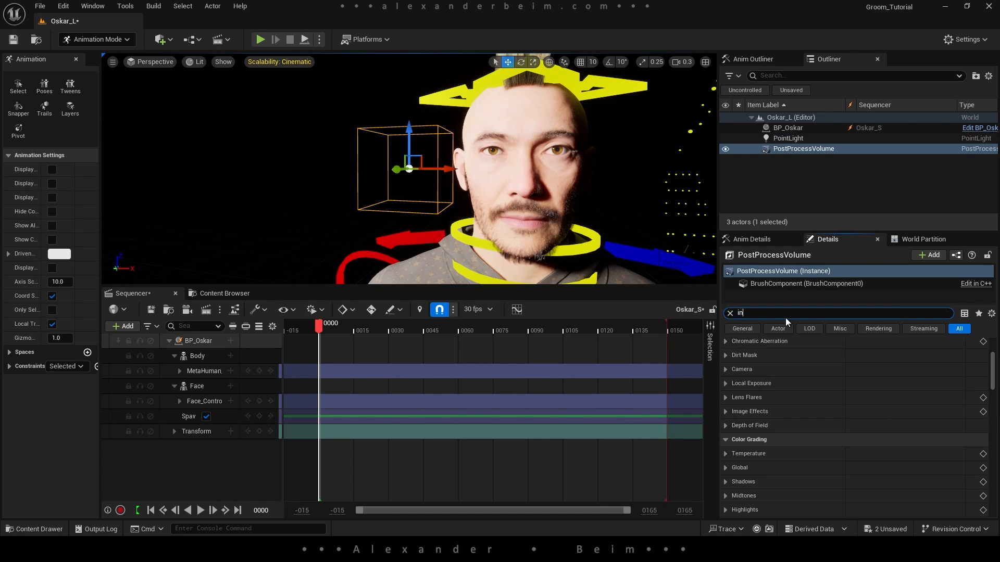
{"action": "type", "text": "f"}
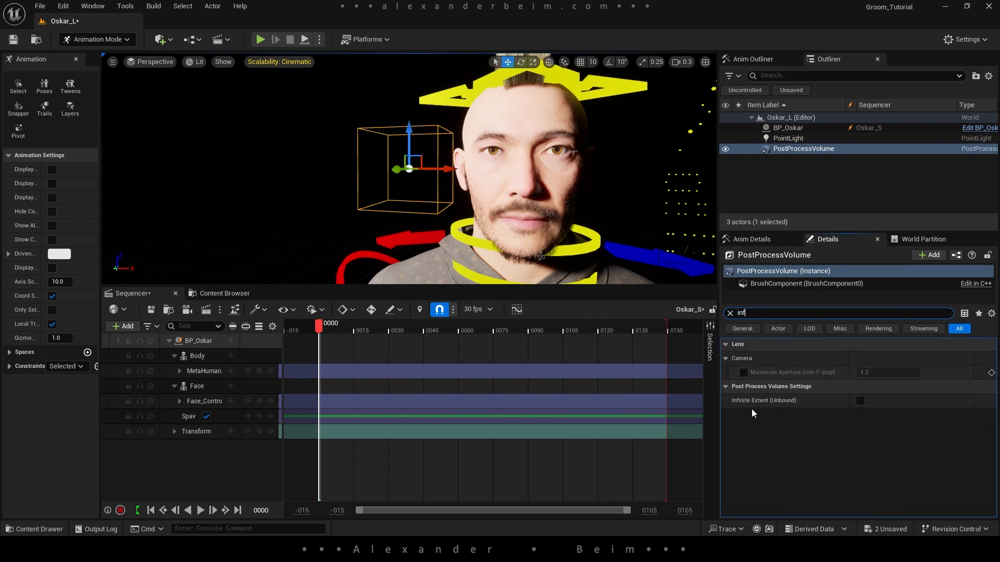
{"action": "left_click", "coordinate": [859, 401]}
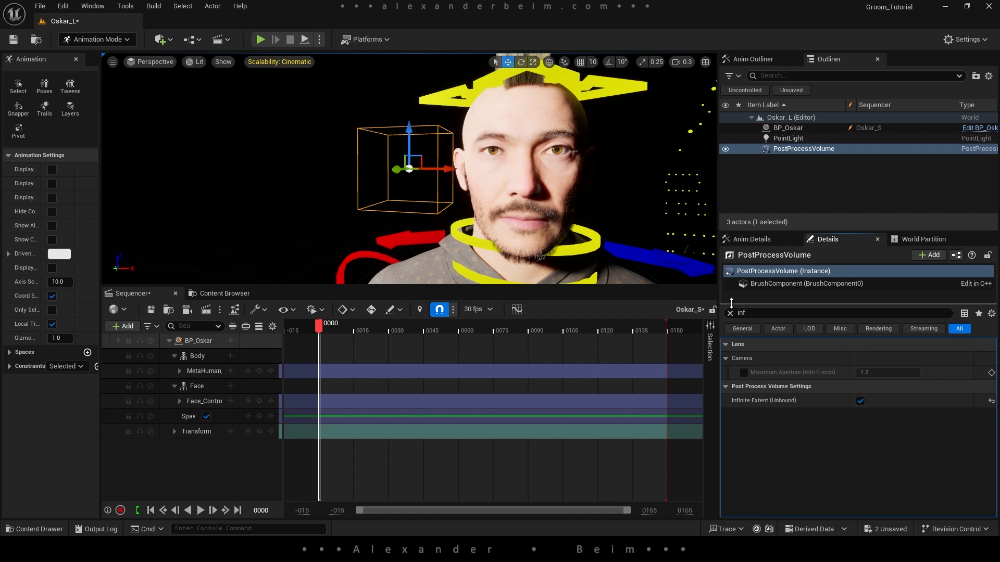
Override Metering Mode and Exposure Compensation in the Post Process Volume's Exposure settings, with Metering Mode set to Manual
{"action": "left_click", "coordinate": [729, 313]}
{"action": "left_click", "coordinate": [788, 138]}
{"action": "left_click", "coordinate": [803, 149]}
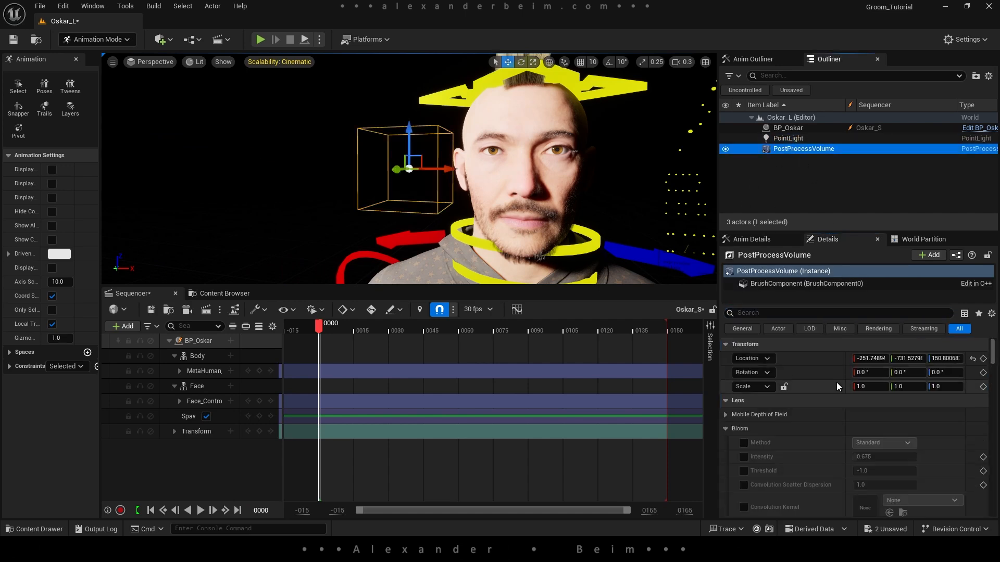
{"action": "left_click_drag", "start_coordinate": [993, 354], "coordinate": [994, 358]}
{"action": "left_click", "coordinate": [726, 370]}
{"action": "left_click", "coordinate": [726, 384]}
{"action": "left_click", "coordinate": [743, 397]}
{"action": "left_click", "coordinate": [744, 412]}
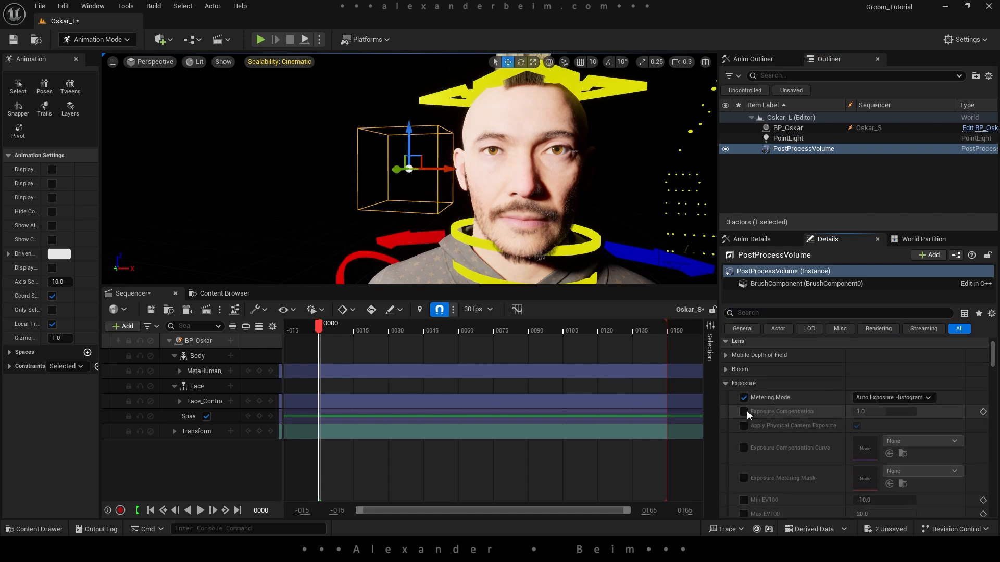
{"action": "left_click", "coordinate": [880, 398]}
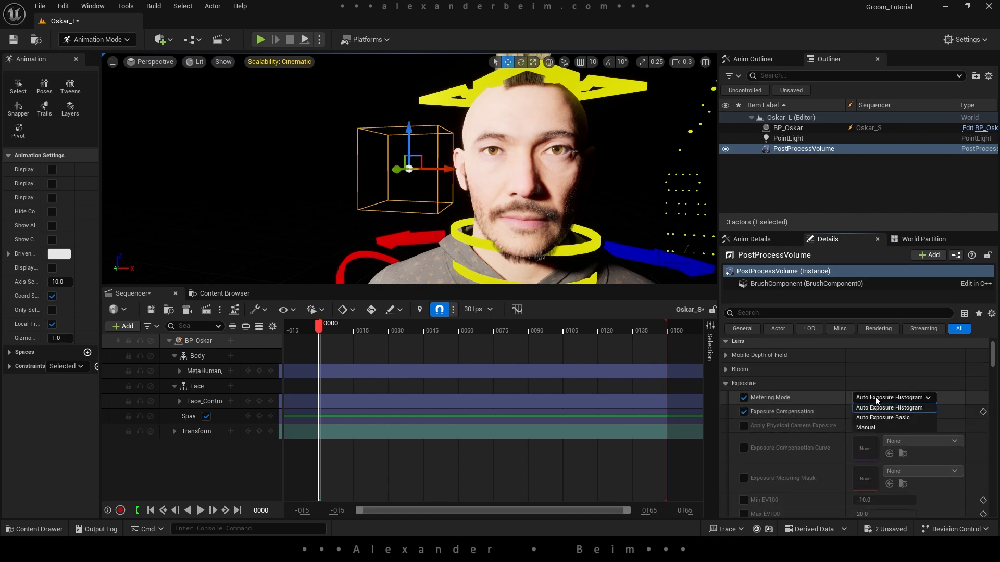
{"action": "left_click", "coordinate": [873, 428]}
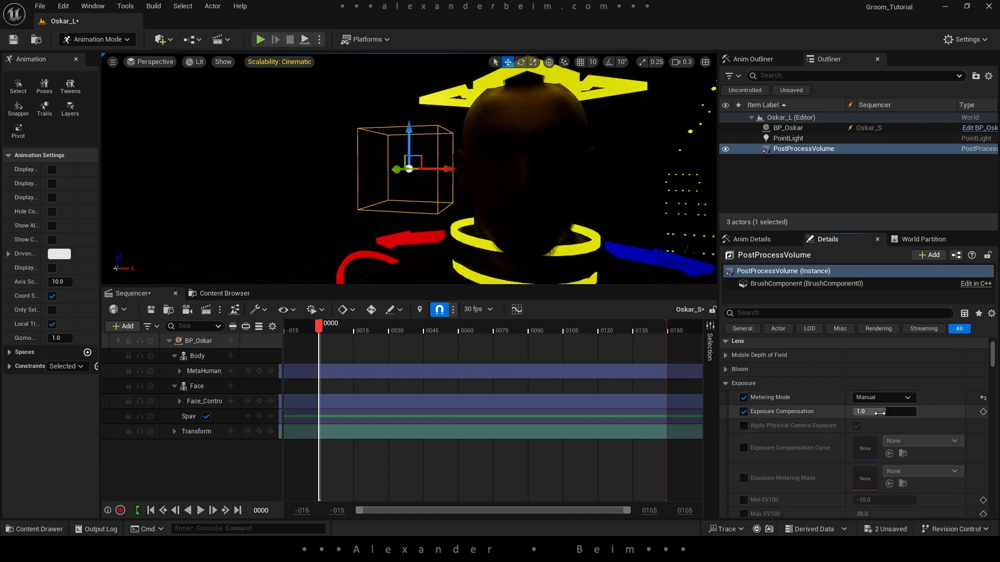
Raise the Post Process Volume's Exposure Compensation to about 7.72 and enlarge the viewport to show Oskar's head and upper body
{"action": "left_click_drag", "start_coordinate": [867, 412], "coordinate": [925, 412]}
{"action": "right_click_drag", "start_coordinate": [576, 166], "coordinate": [469, 174]}
{"action": "left_click_drag", "start_coordinate": [223, 287], "coordinate": [234, 412]}
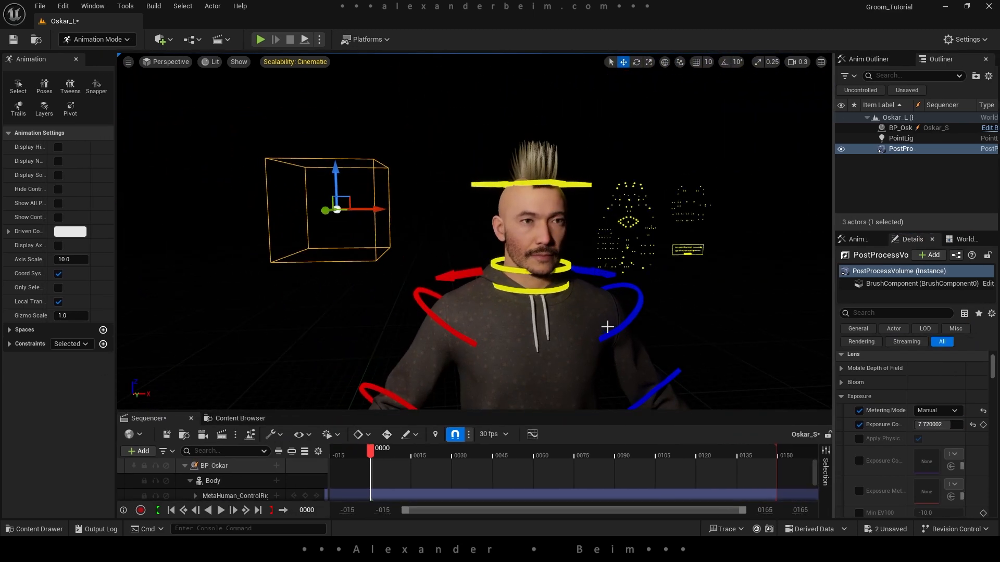
{"action": "right_click_drag", "start_coordinate": [608, 328], "coordinate": [638, 322]}
Rotate Oskar's head control by about 37 degrees to test how the mohawk follows, and undo the rotation
{"action": "left_click", "coordinate": [406, 134]}
{"action": "key", "text": "e"}
{"action": "left_click_drag", "start_coordinate": [359, 194], "coordinate": [341, 221]}
{"action": "mouse_move", "coordinate": [456, 198]}
{"action": "left_mouse_down"}
{"action": "mouse_move", "coordinate": [456, 249]}
{"action": "mouse_move", "coordinate": [451, 189]}
{"action": "left_mouse_up"}
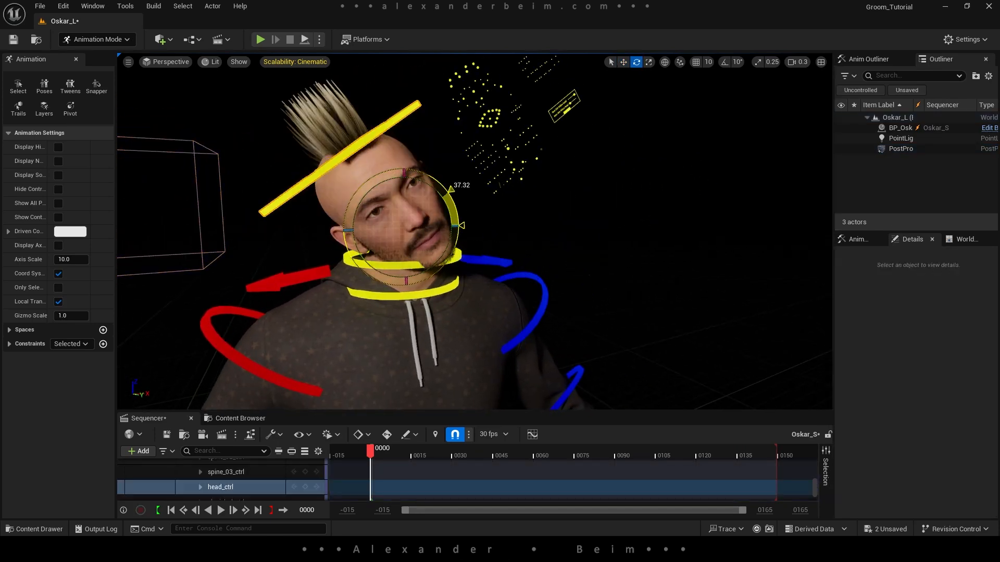
{"action": "key", "text": "ctrl+z"}
{"action": "scroll", "coordinate": [485, 321], "scroll_direction": "down", "scroll_amount": 5}
{"action": "right_click_drag", "start_coordinate": [485, 321], "coordinate": [513, 328]}
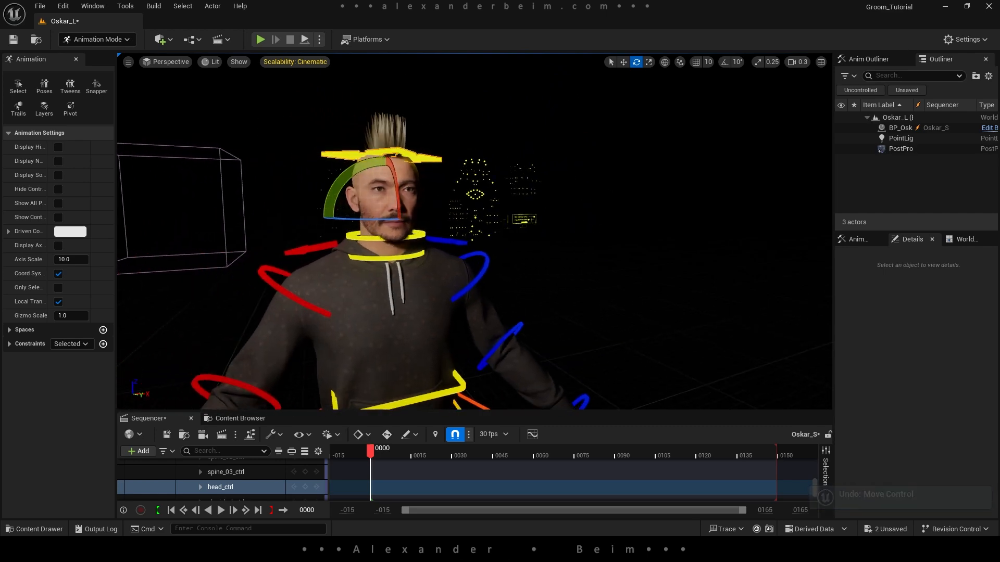
Try rotating the spine_03_ctrl control in different directions to watch the hair, undoing each rotation
{"action": "left_click", "coordinate": [461, 383]}
{"action": "left_click_drag", "start_coordinate": [457, 368], "coordinate": [452, 363]}
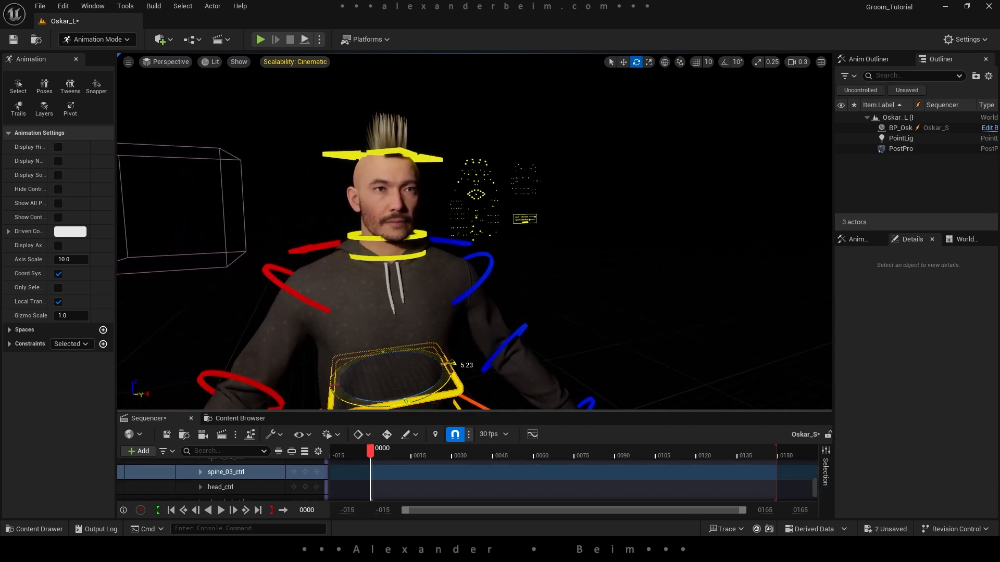
{"action": "key", "text": "ctrl+z"}
{"action": "left_click_drag", "start_coordinate": [375, 338], "coordinate": [443, 356]}
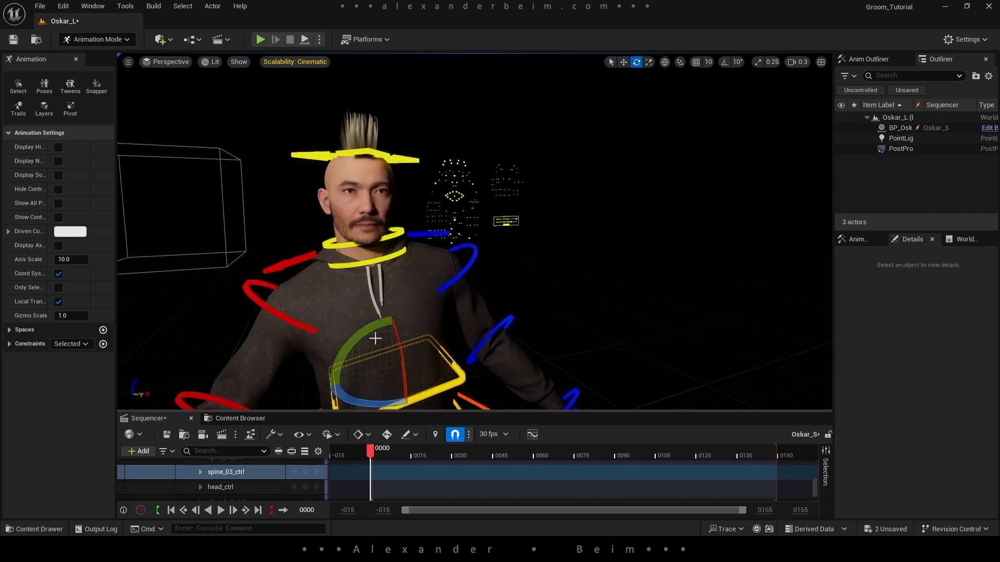
{"action": "key", "text": "ctrl+z"}
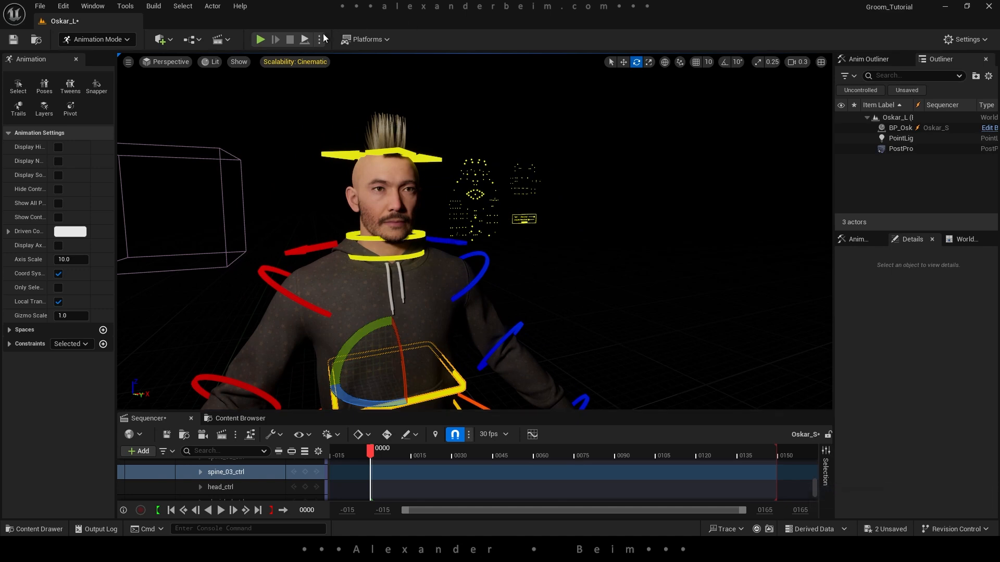
Open the groom_export asset from the Groom_Tut folder for editing
{"action": "left_click", "coordinate": [242, 419]}
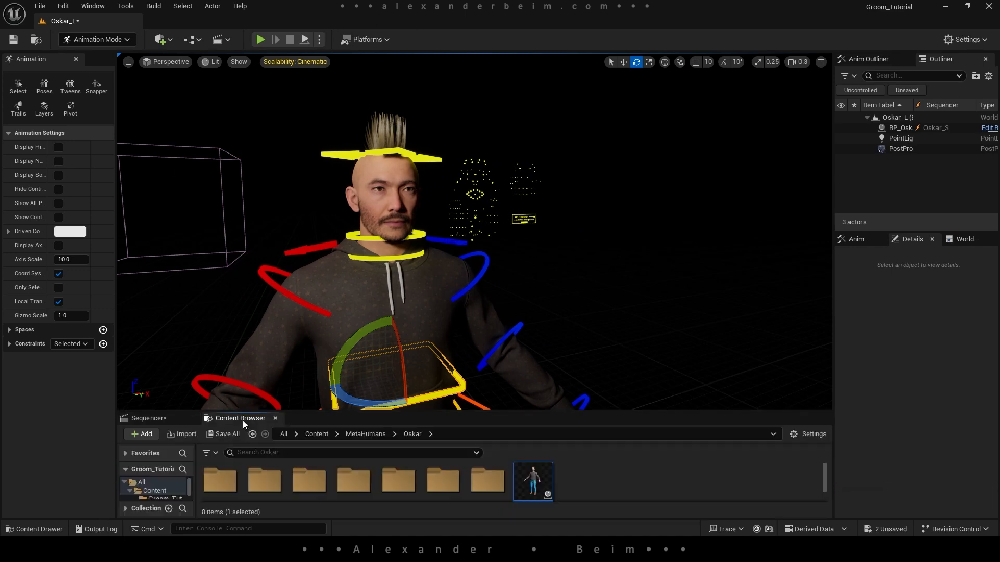
{"action": "left_click_drag", "start_coordinate": [364, 411], "coordinate": [368, 372]}
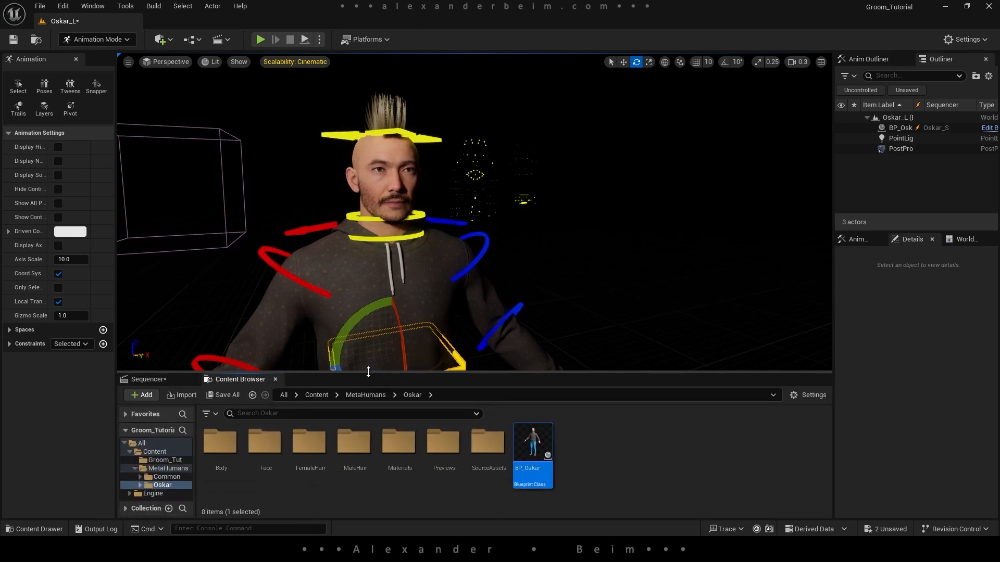
{"action": "left_click", "coordinate": [165, 460]}
{"action": "left_click", "coordinate": [223, 444]}
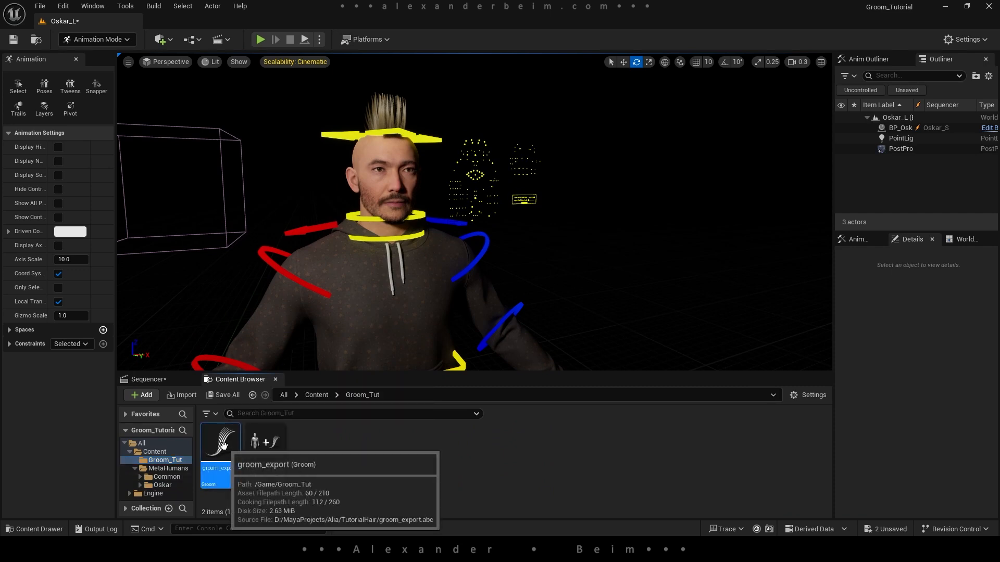
{"action": "double_click", "coordinate": [223, 443]}
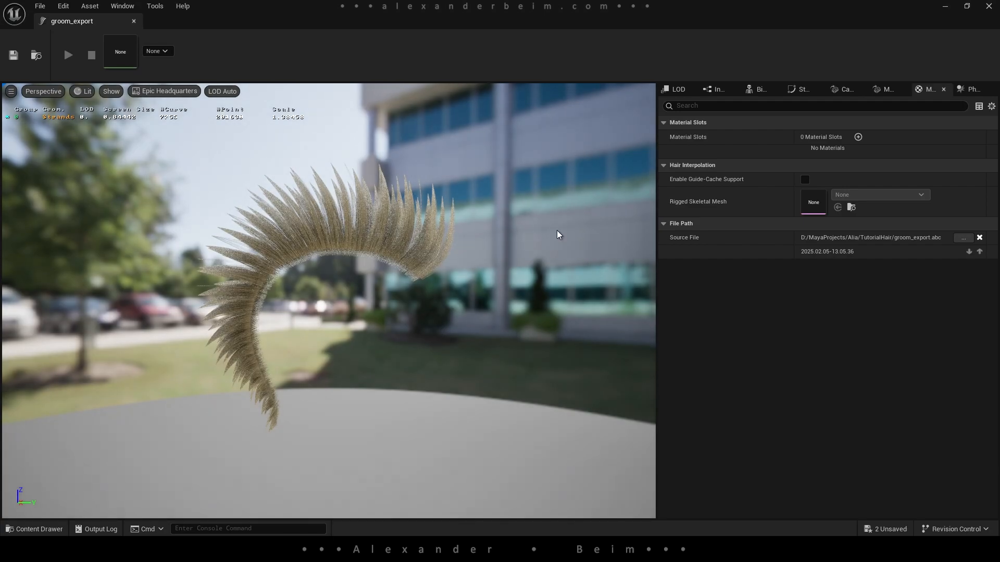
Enable Use Stable Rasterization in the groom's strands settings, and try toggling Voxelize and Use Hair Raytracing Geometry before restoring both
{"action": "left_click", "coordinate": [718, 92]}
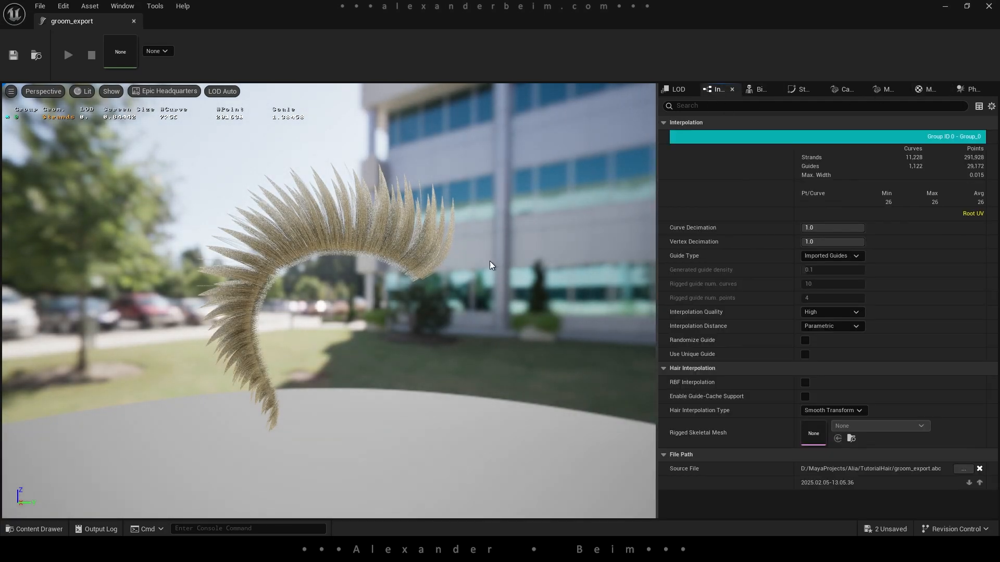
{"action": "left_click_drag", "start_coordinate": [494, 261], "coordinate": [537, 250]}
{"action": "left_click", "coordinate": [802, 91]}
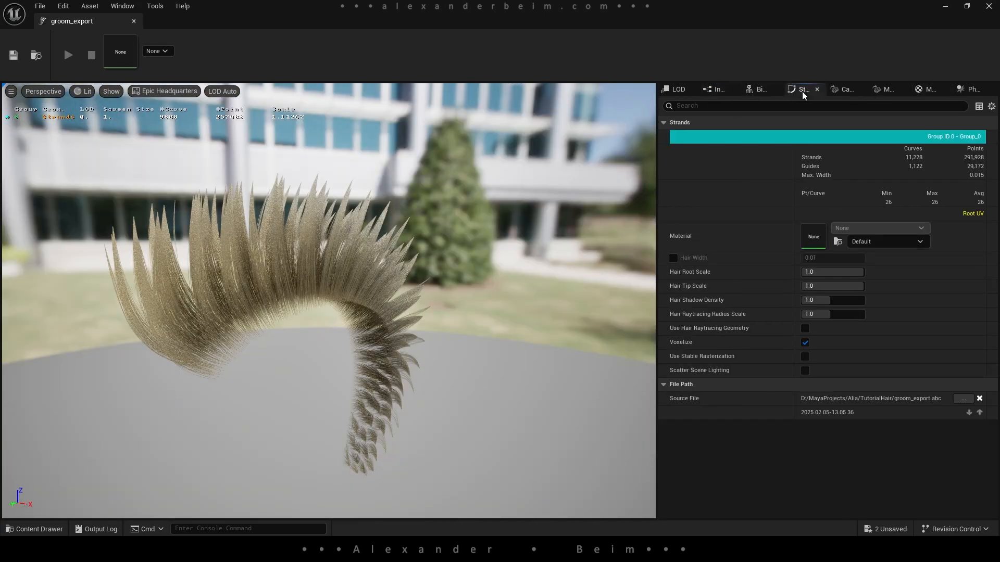
{"action": "left_click", "coordinate": [805, 343]}
{"action": "left_click", "coordinate": [805, 329]}
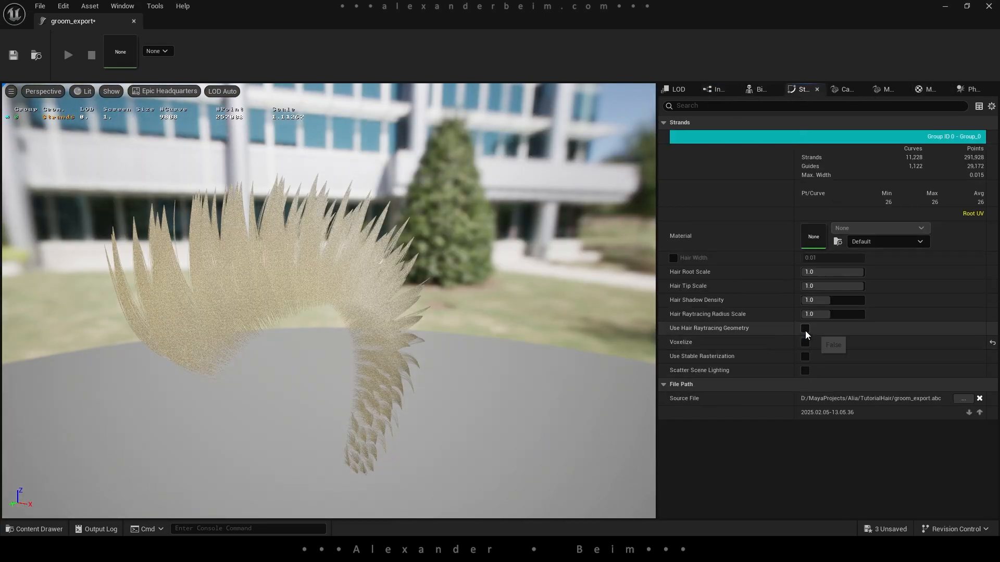
{"action": "left_click", "coordinate": [805, 358]}
{"action": "left_click_drag", "start_coordinate": [406, 272], "coordinate": [297, 278]}
{"action": "left_click", "coordinate": [804, 343]}
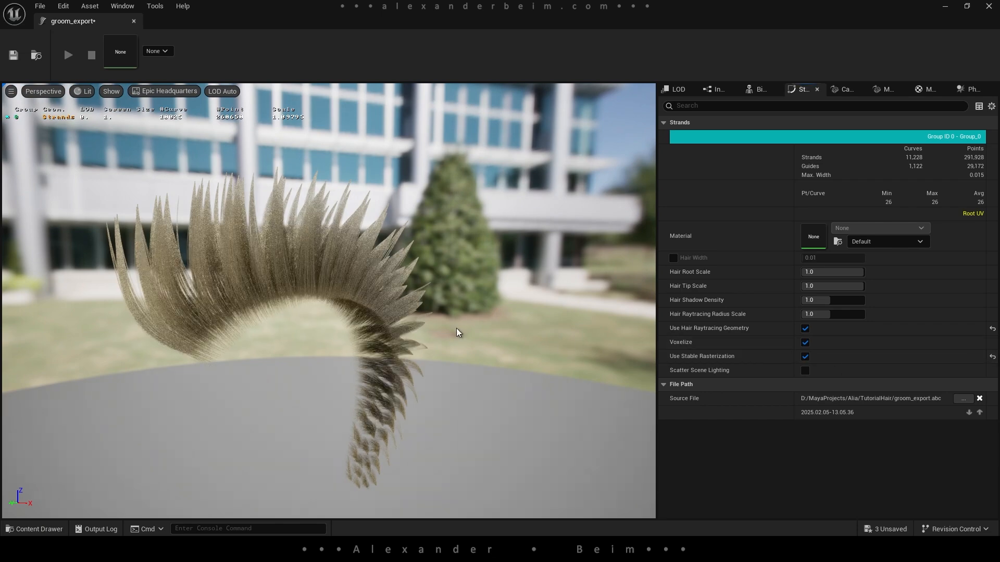
{"action": "left_click", "coordinate": [805, 328]}
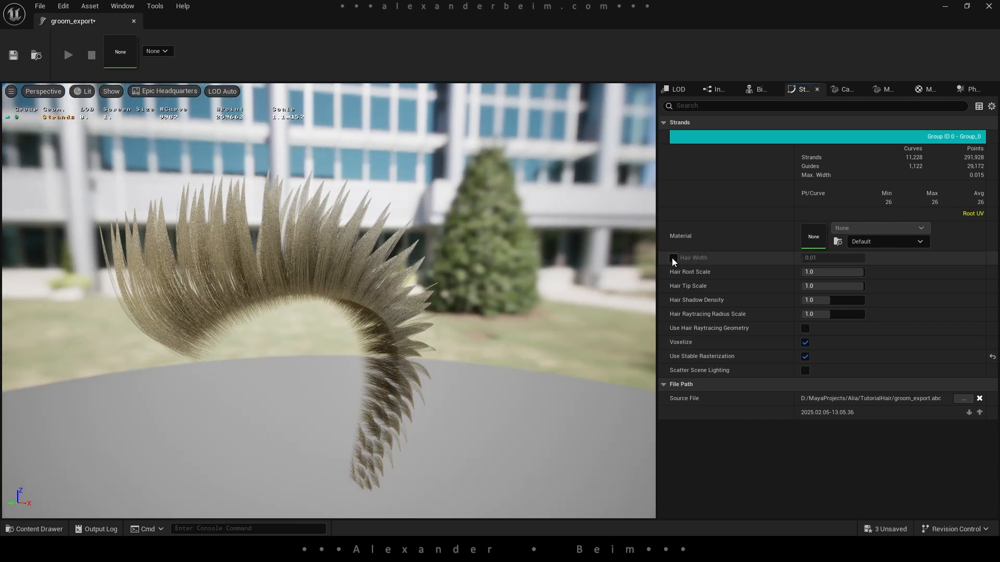
Override the groom's Hair Width with 0.02 and set its Hair Tip Scale to 0.5
{"action": "left_click", "coordinate": [673, 258]}
{"action": "left_click", "coordinate": [826, 258]}
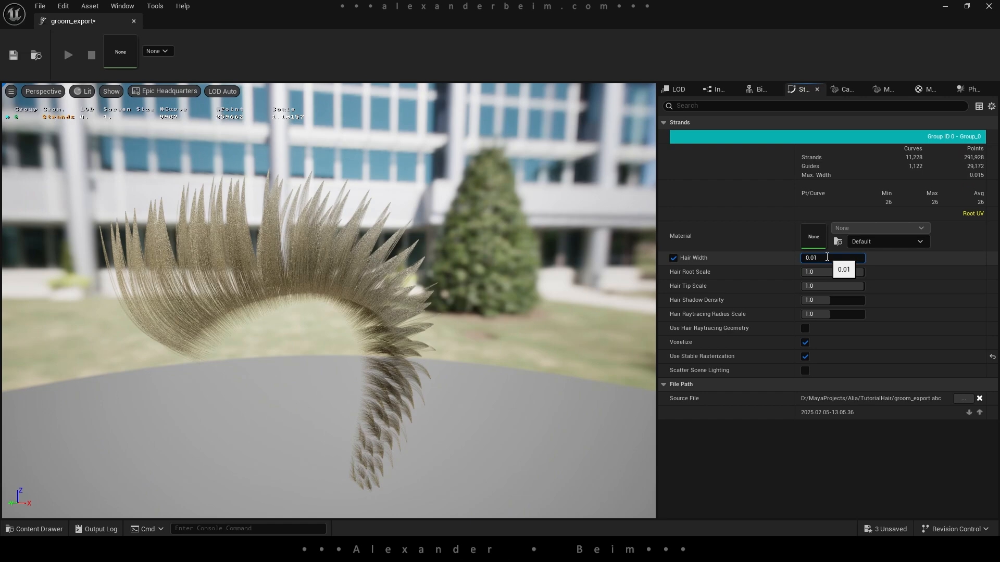
{"action": "key", "text": "BackSpace"}
{"action": "type", "text": "2"}
{"action": "key", "text": "Return"}
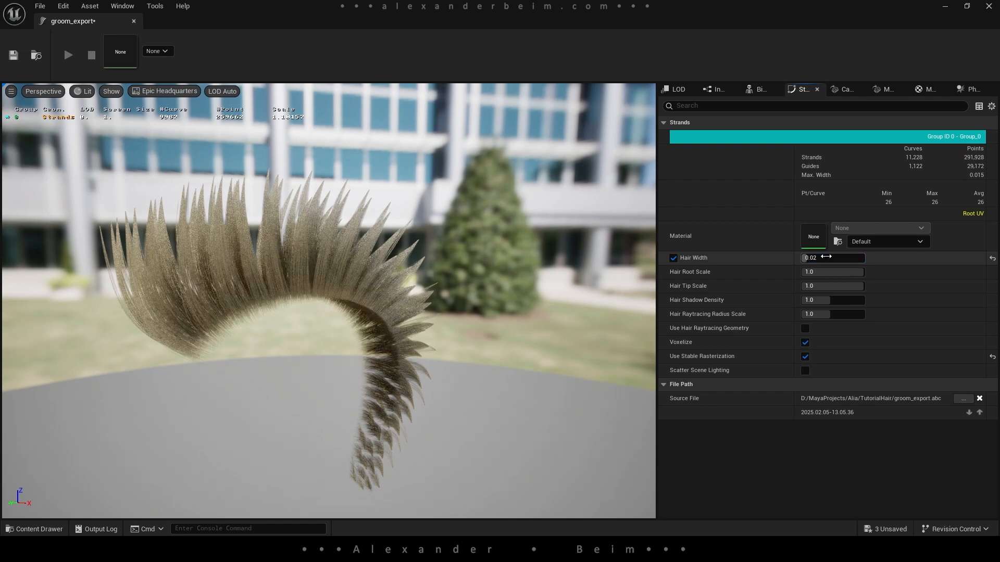
{"action": "left_click", "coordinate": [853, 285]}
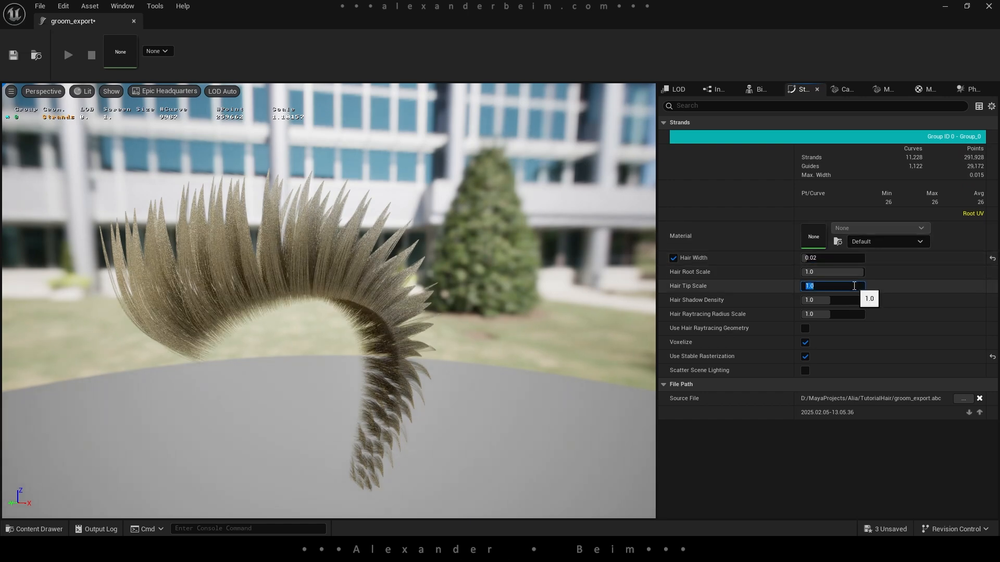
{"action": "key", "text": "Return"}
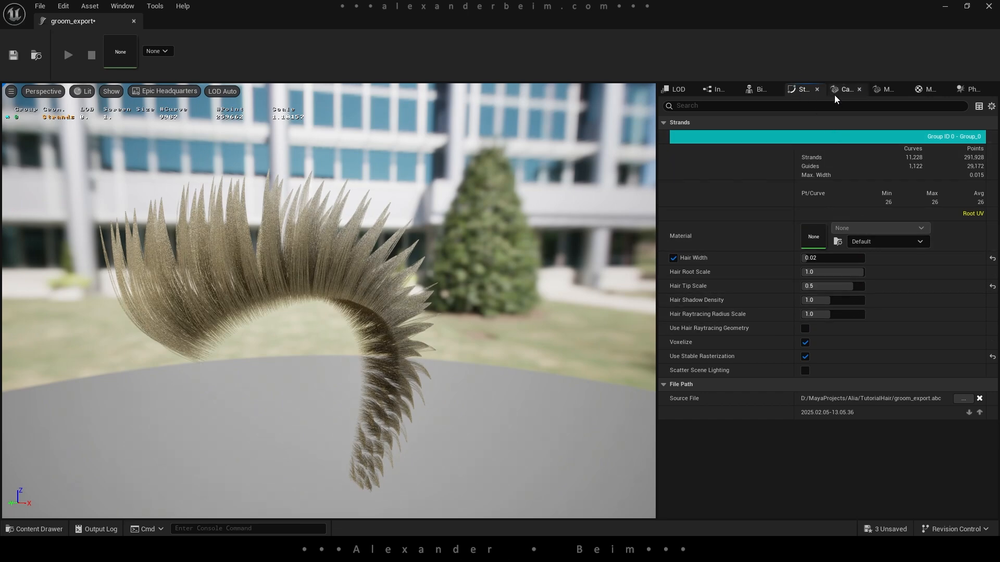
Turn on Enable Simulation in the groom's physics settings, save groom_export and close it
{"action": "left_click", "coordinate": [971, 93]}
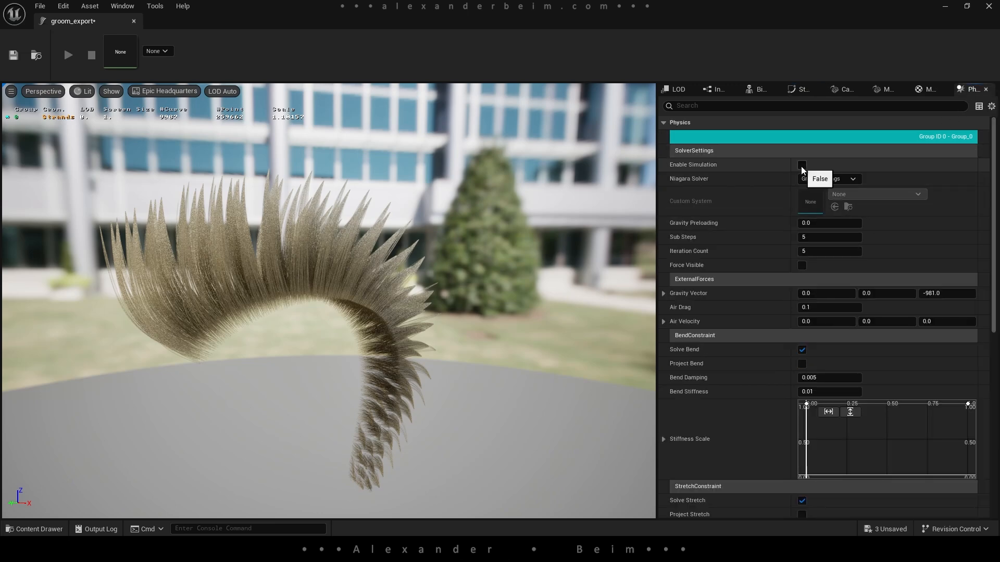
{"action": "left_click", "coordinate": [802, 165]}
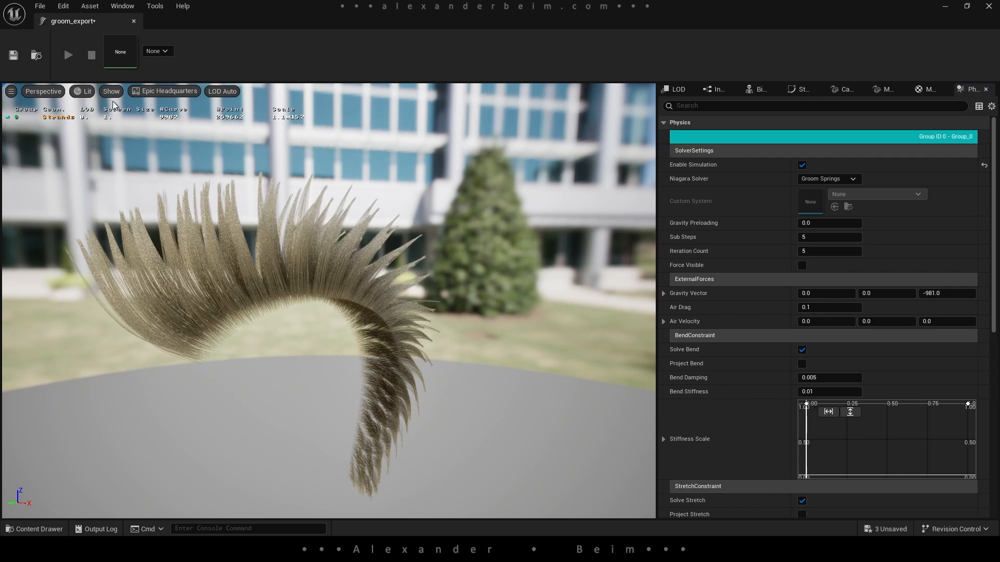
{"action": "key", "text": "ctrl+s"}
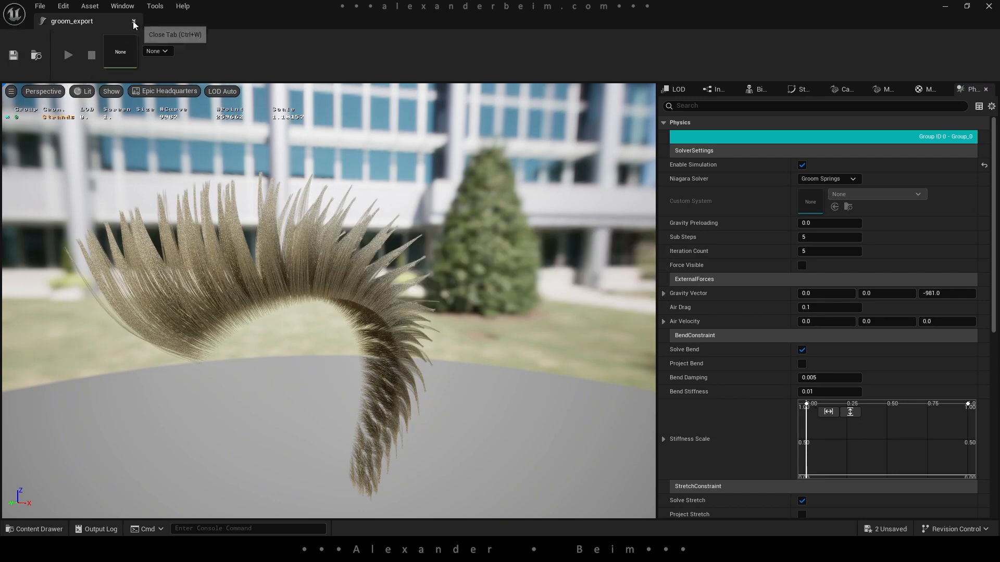
{"action": "left_click", "coordinate": [134, 21]}
Rotate Oskar's head control several times and view the head up close to check the simulated mohawk's movement
{"action": "left_click", "coordinate": [434, 135]}
{"action": "left_click_drag", "start_coordinate": [341, 163], "coordinate": [332, 179]}
{"action": "right_click_drag", "start_coordinate": [438, 203], "coordinate": [412, 207]}
{"action": "key", "text": "w"}
{"action": "scroll", "coordinate": [428, 181], "scroll_direction": "down", "scroll_amount": 1}
{"action": "key", "text": "w"}
{"action": "mouse_move", "coordinate": [331, 254]}
{"action": "left_mouse_down"}
{"action": "mouse_move", "coordinate": [339, 244]}
{"action": "mouse_move", "coordinate": [324, 261]}
{"action": "mouse_move", "coordinate": [340, 244]}
{"action": "mouse_move", "coordinate": [332, 252]}
{"action": "left_mouse_up"}
{"action": "key", "text": "a"}
{"action": "mouse_move", "coordinate": [333, 253]}
{"action": "right_mouse_down"}
{"action": "mouse_move", "coordinate": [365, 249]}
{"action": "mouse_move", "coordinate": [360, 222]}
{"action": "mouse_move", "coordinate": [258, 233]}
{"action": "mouse_move", "coordinate": [273, 260]}
{"action": "mouse_move", "coordinate": [295, 261]}
{"action": "mouse_move", "coordinate": [293, 243]}
{"action": "mouse_move", "coordinate": [347, 242]}
{"action": "mouse_move", "coordinate": [336, 235]}
{"action": "right_mouse_up"}
{"action": "key", "text": "w"}
{"action": "key", "text": "d"}
{"action": "key", "text": "s"}
{"action": "key", "text": "a"}
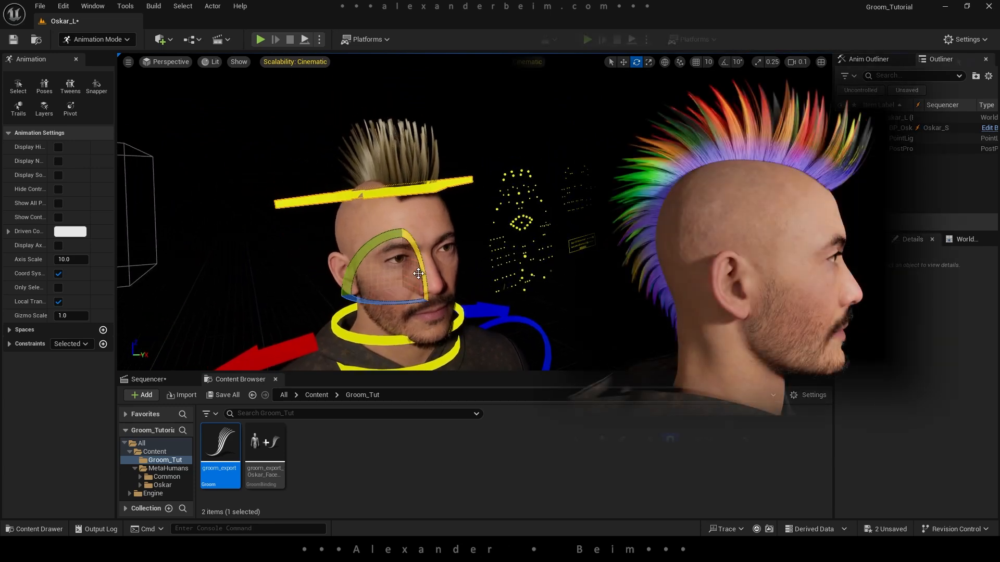
{"action": "left_click_drag", "start_coordinate": [355, 261], "coordinate": [375, 237]}
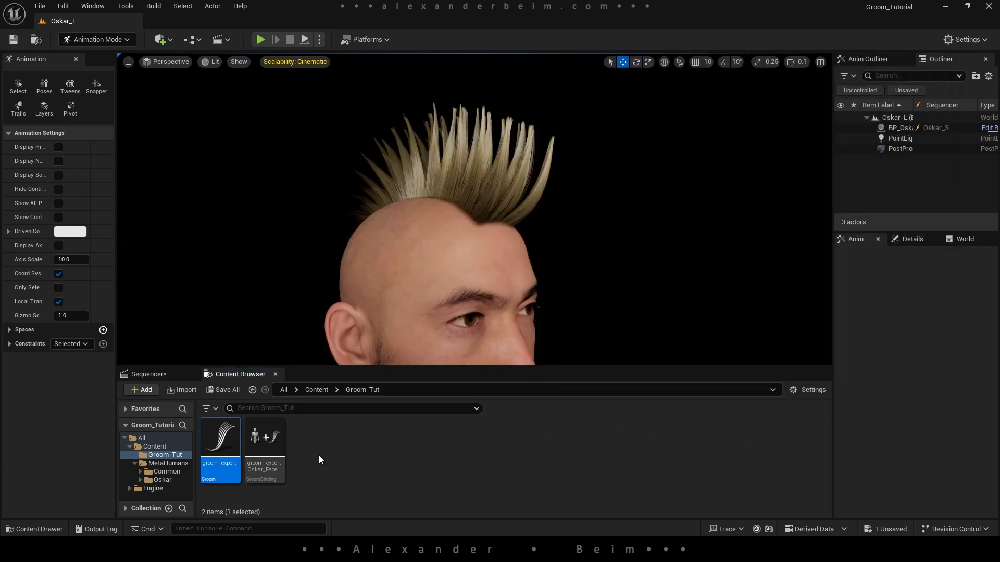
Create a new material named Oskar_Hair in the Groom_Tut folder
{"action": "left_click", "coordinate": [319, 455]}
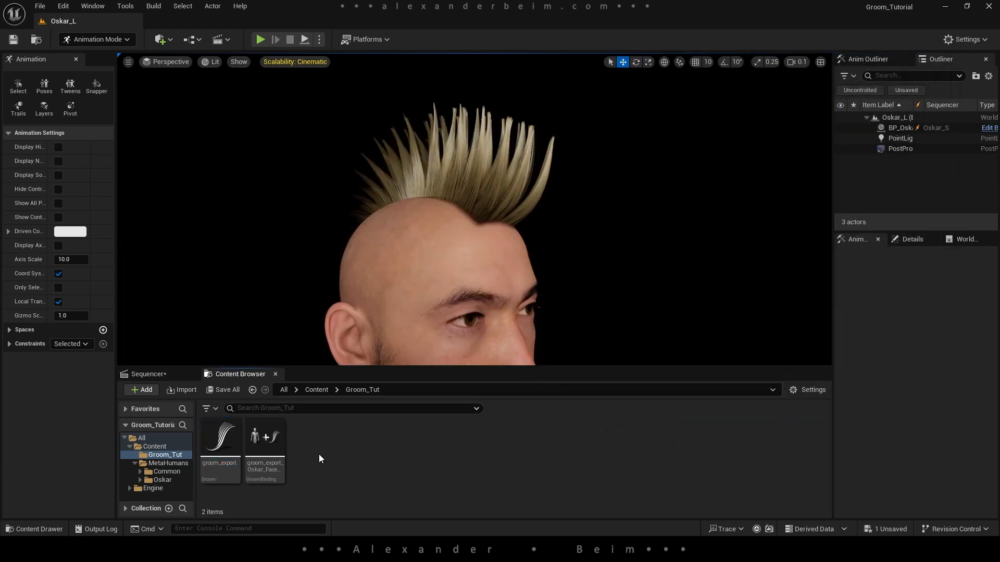
{"action": "right_click", "coordinate": [364, 445]}
{"action": "left_click", "coordinate": [415, 165]}
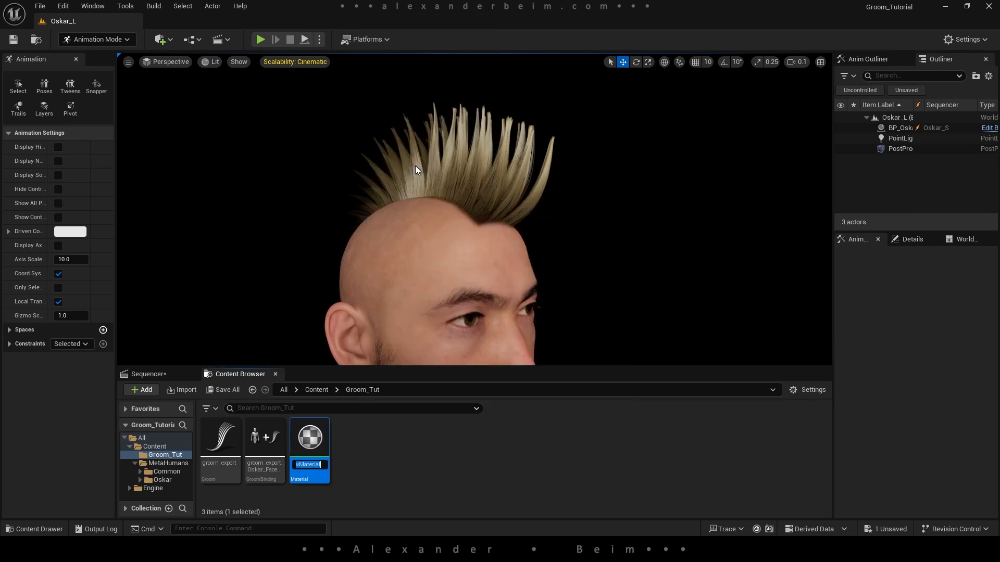
{"action": "type", "text": "Oskar_Hair"}
{"action": "key", "text": "Return"}
Add a material slot to groom_export, assign the Oskar_Hair material to it and save the groom
{"action": "double_click", "coordinate": [220, 440]}
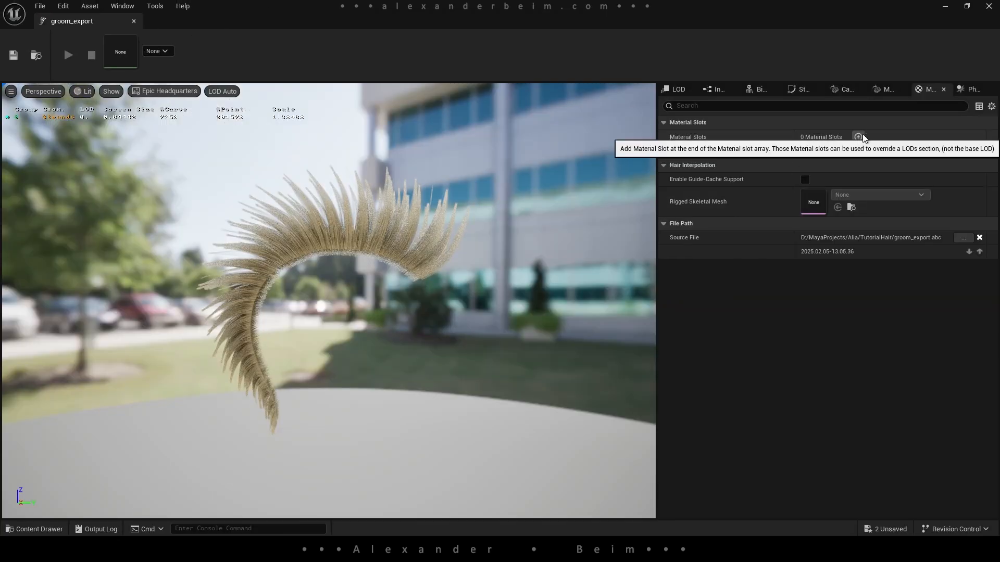
{"action": "left_click", "coordinate": [858, 137]}
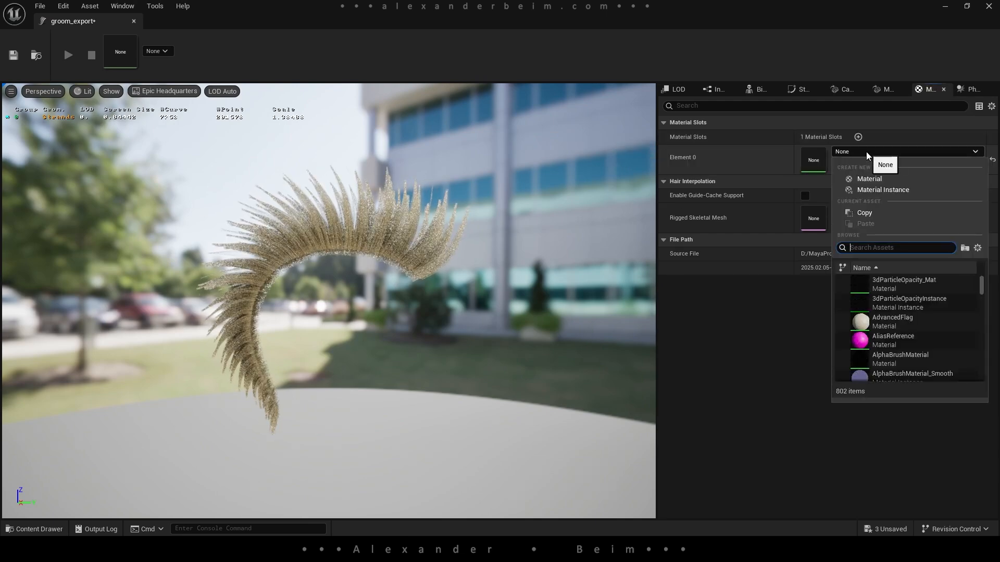
{"action": "type", "text": "oskar"}
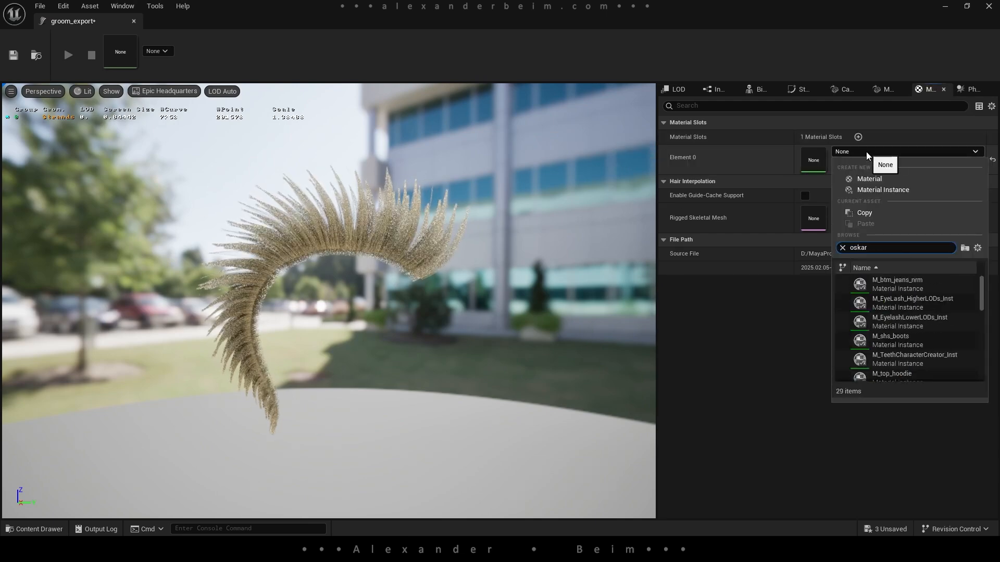
{"action": "type", "text": "_hai"}
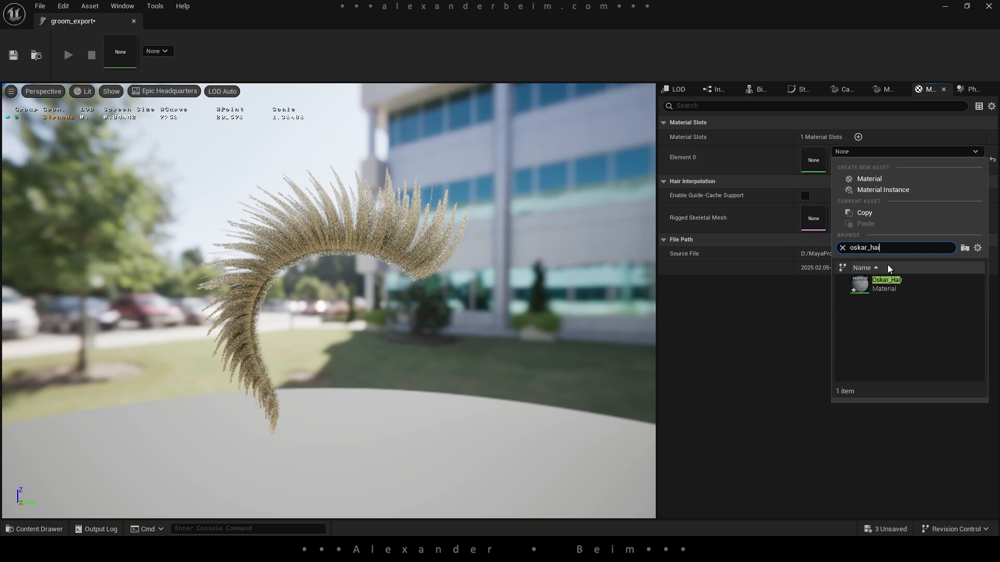
{"action": "left_click", "coordinate": [886, 282]}
{"action": "left_click", "coordinate": [14, 55]}
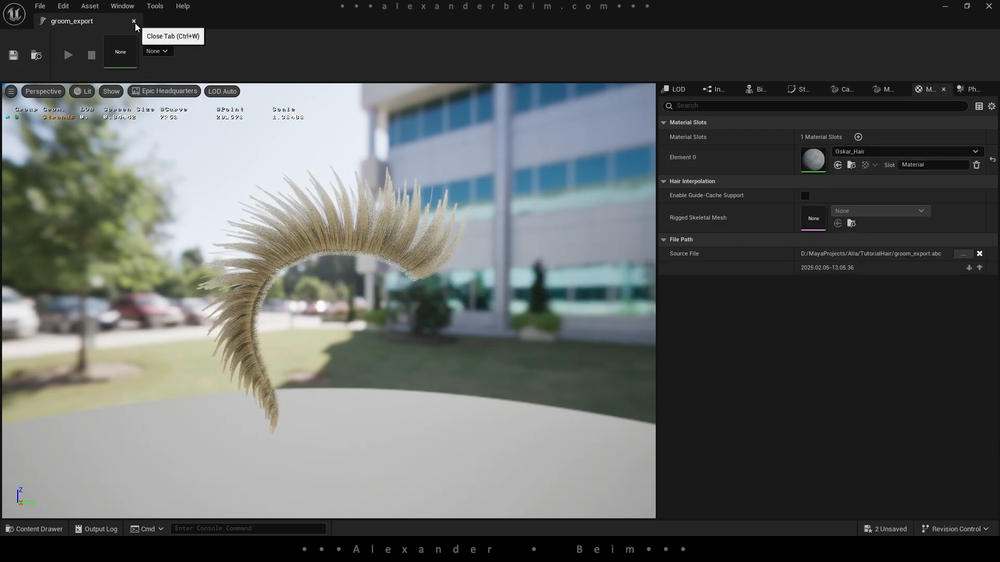
Close groom_export, open the Oskar_Hair material and set its shading model to Hair
{"action": "left_click", "coordinate": [134, 21]}
{"action": "left_click", "coordinate": [310, 449]}
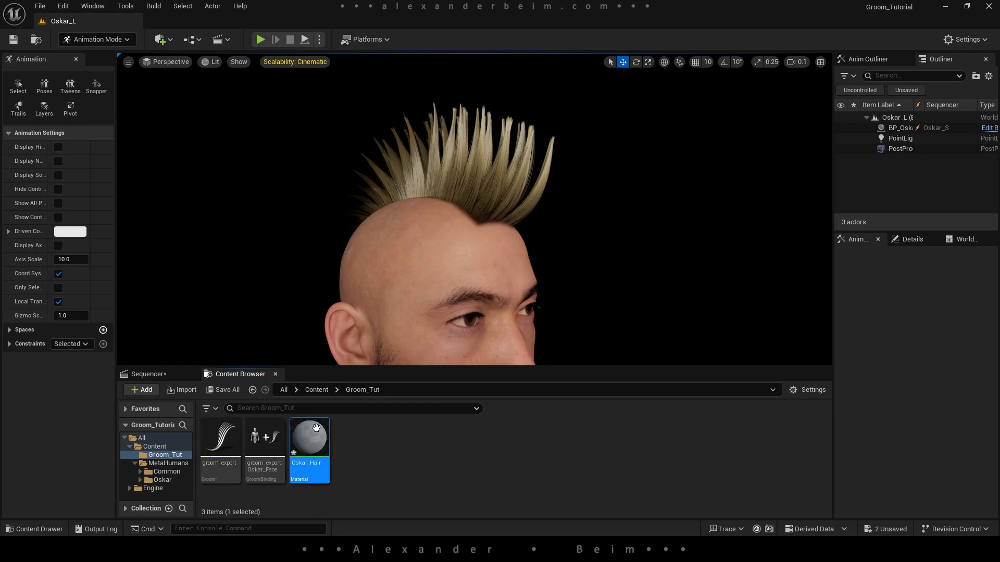
{"action": "double_click", "coordinate": [313, 449]}
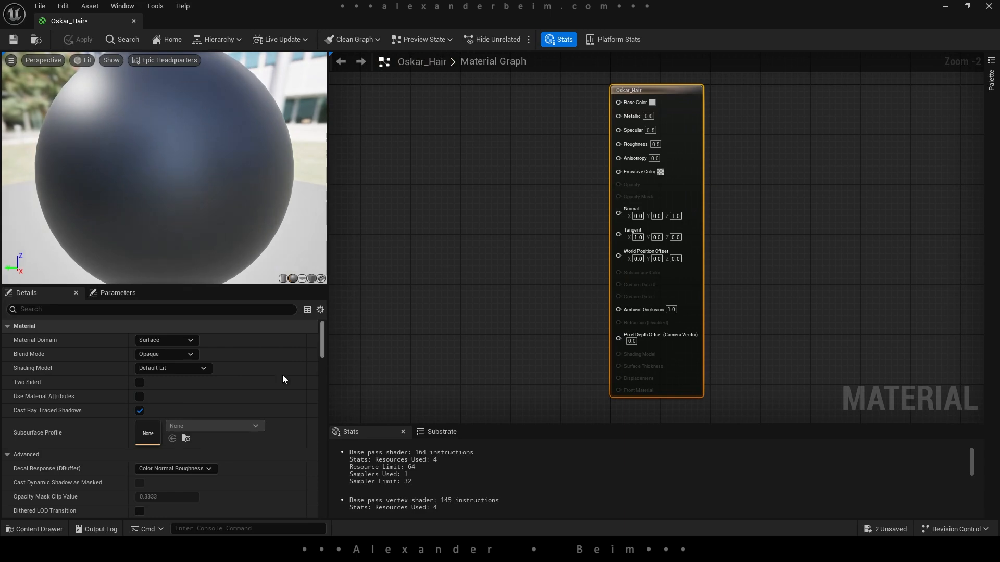
{"action": "left_click", "coordinate": [186, 368]}
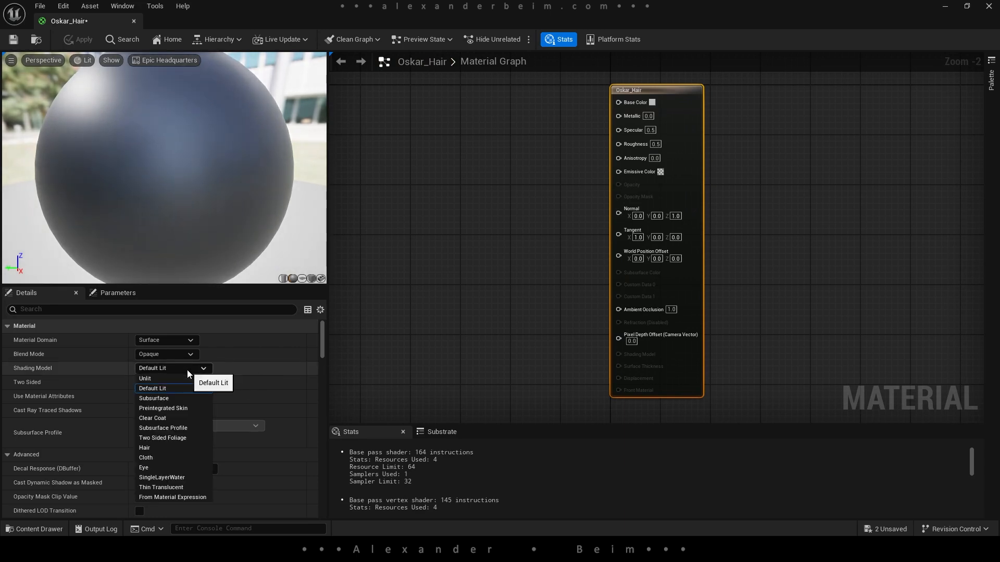
{"action": "left_click", "coordinate": [150, 449]}
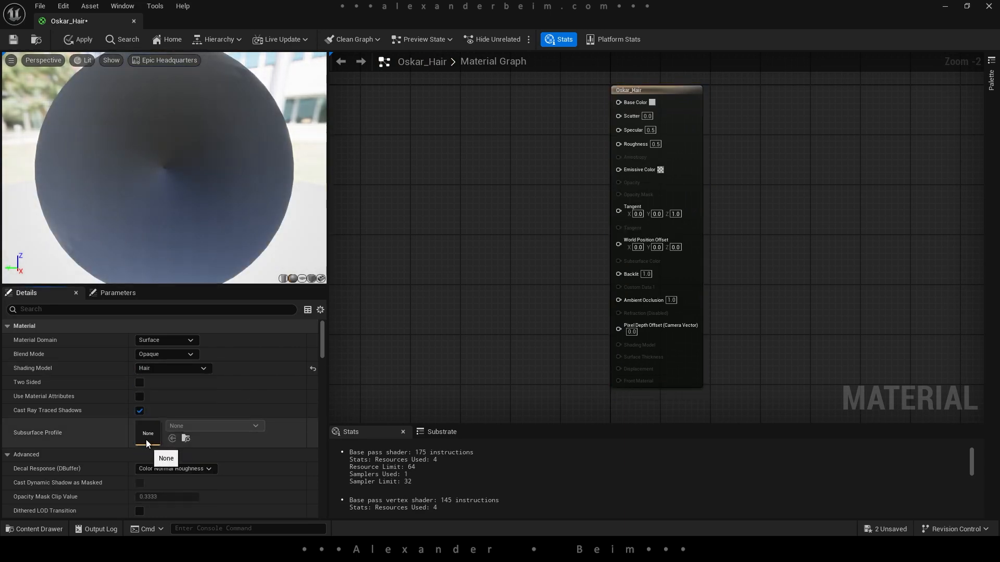
Enable Used with Hair Strands for the Oskar_Hair material, save it and minimize its editor
{"action": "type", "text": "str"}
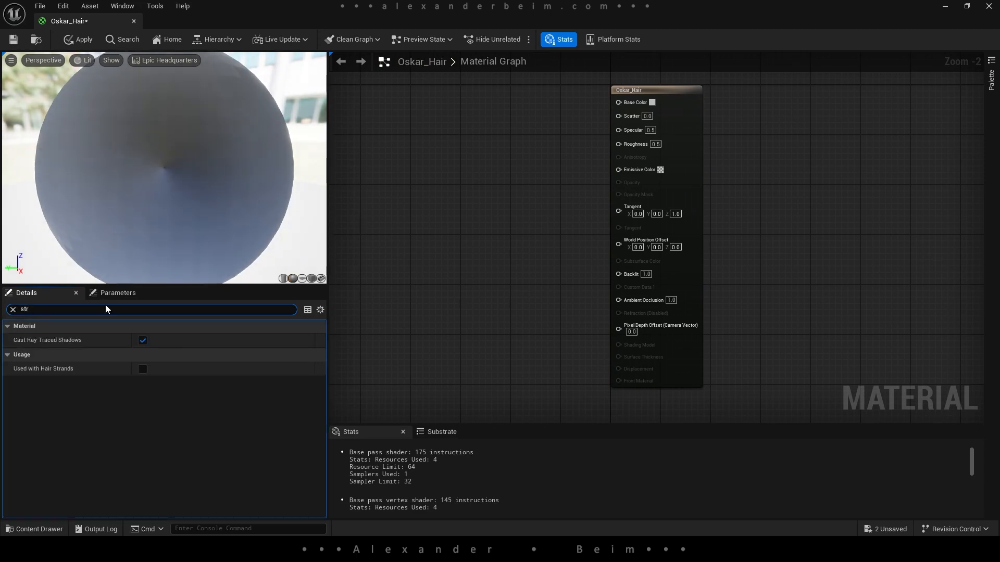
{"action": "left_click", "coordinate": [143, 369]}
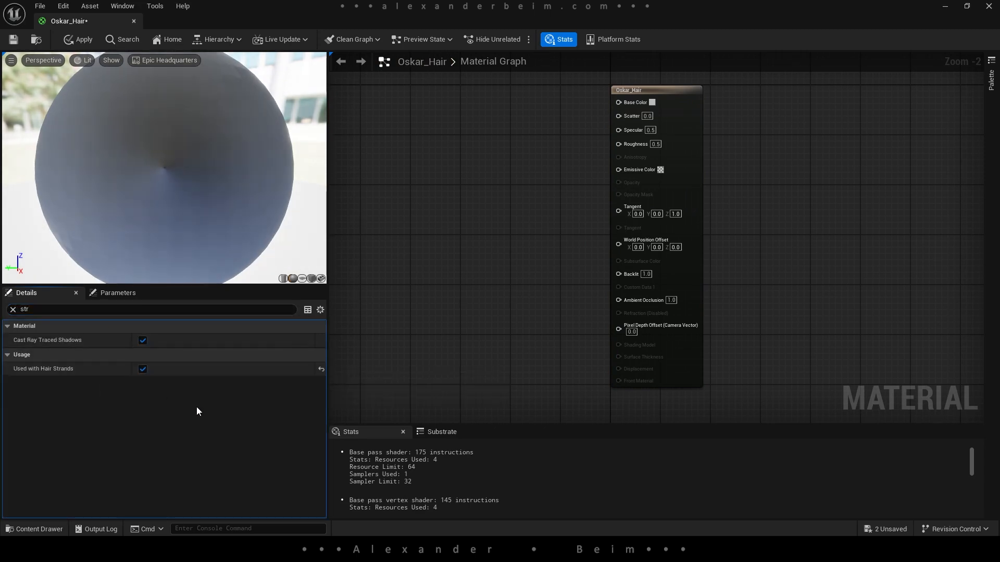
{"action": "left_click", "coordinate": [13, 39]}
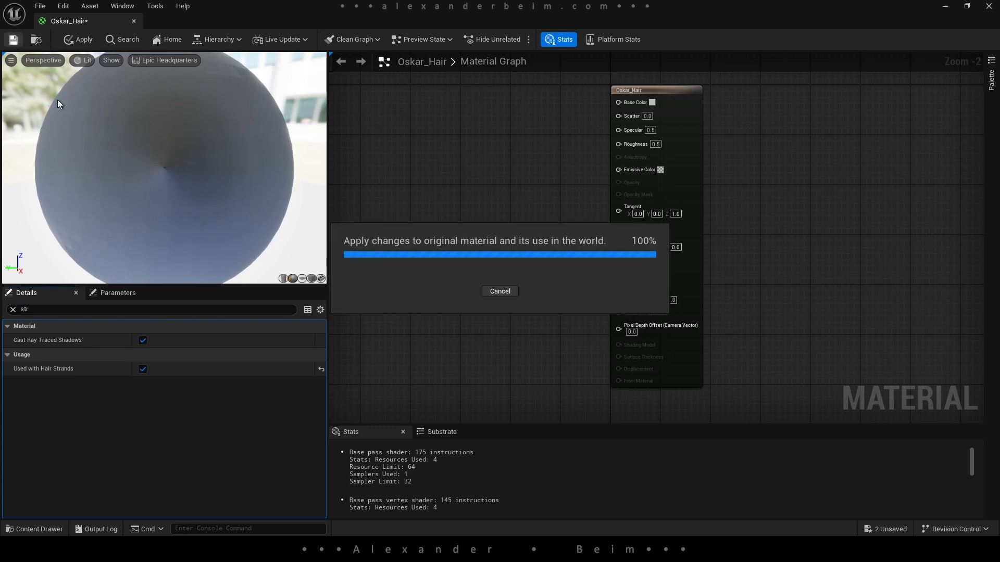
{"action": "left_click", "coordinate": [945, 6]}
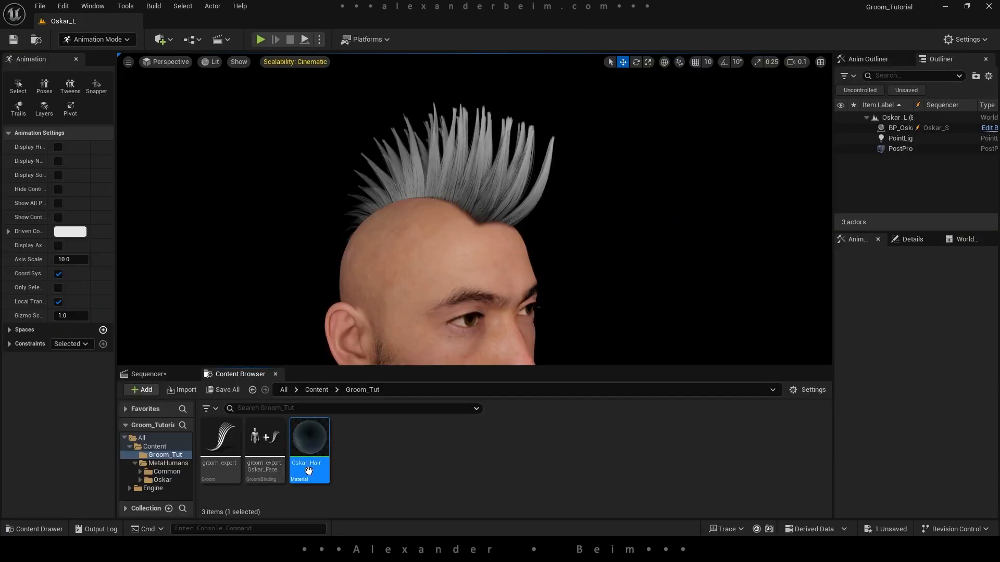
Reduce the Oskar_Hair material editor to a smaller window, minimize it and import color.jpg into the Groom_Tut folder
{"action": "double_click", "coordinate": [311, 447]}
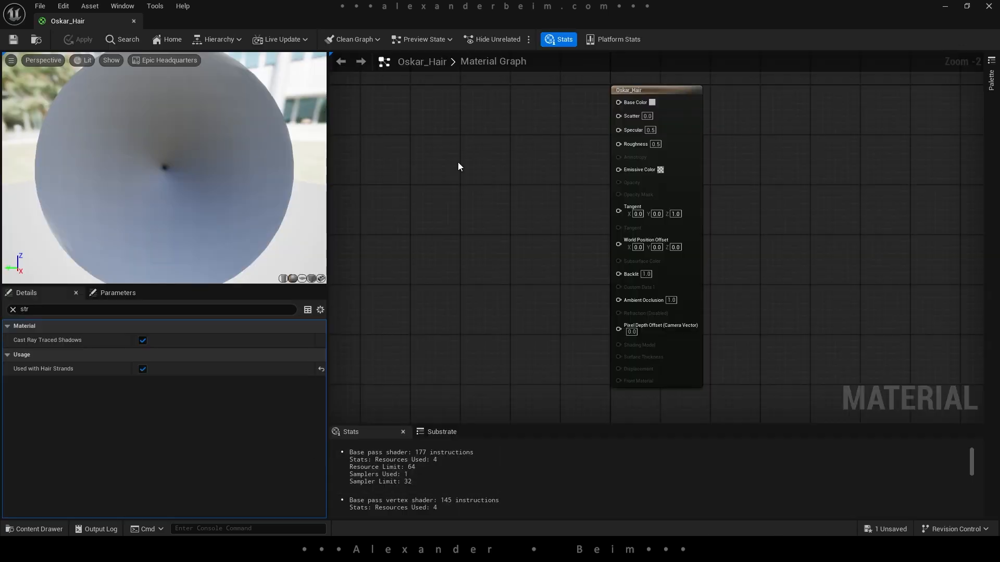
{"action": "right_click_drag", "start_coordinate": [459, 201], "coordinate": [480, 212]}
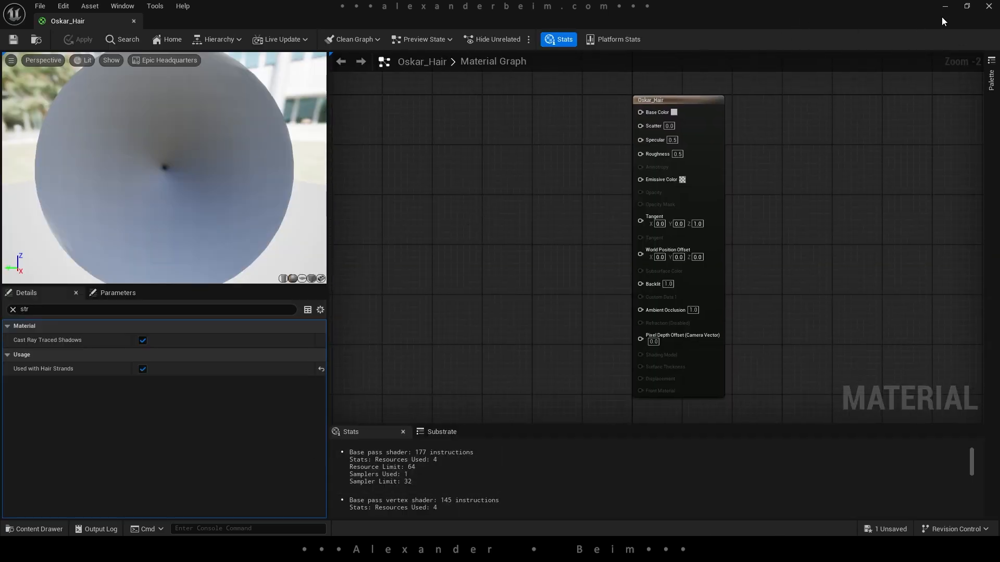
{"action": "left_click", "coordinate": [967, 7]}
{"action": "left_click_drag", "start_coordinate": [562, 122], "coordinate": [718, 188]}
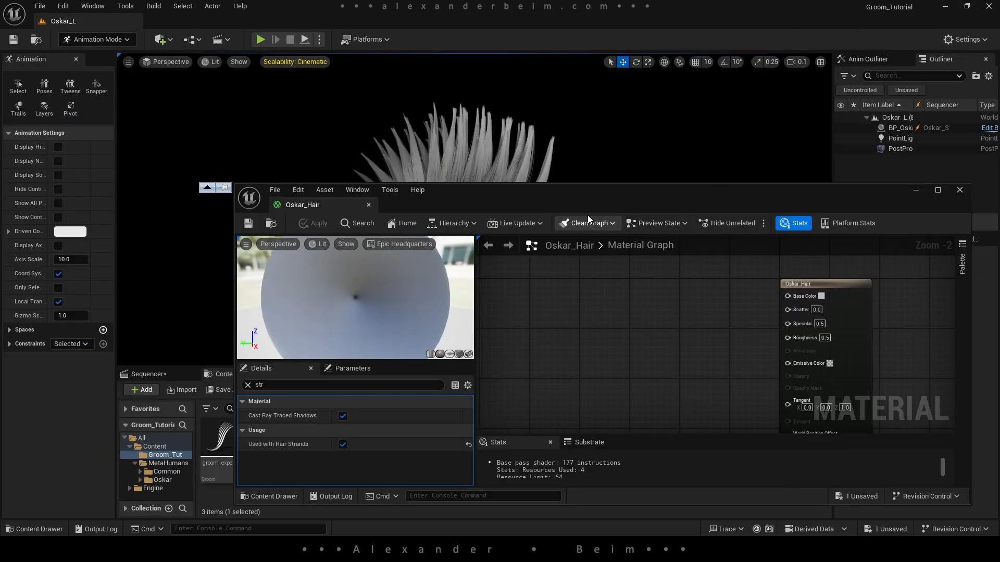
{"action": "left_click", "coordinate": [915, 191]}
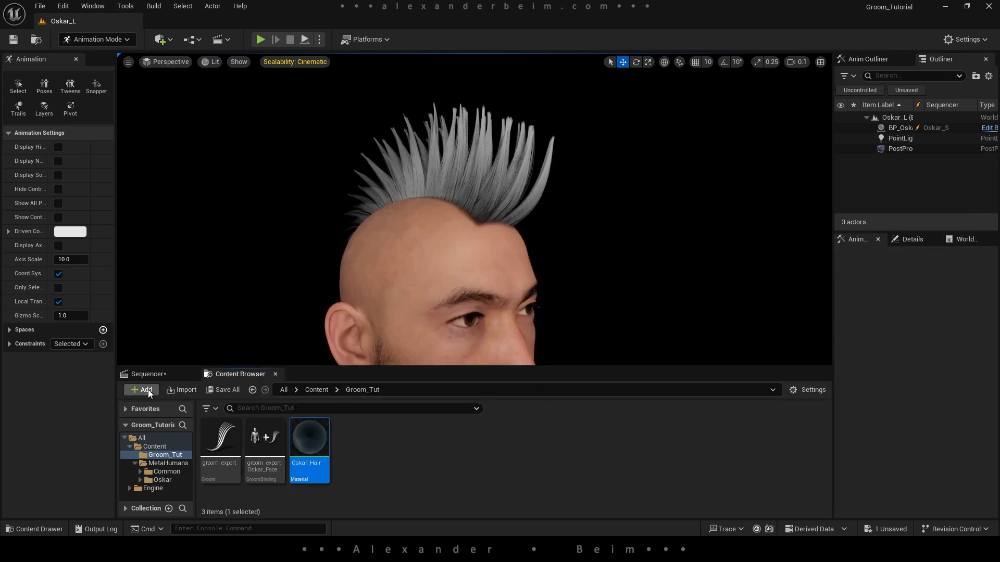
{"action": "left_click", "coordinate": [176, 391]}
{"action": "left_click", "coordinate": [211, 86]}
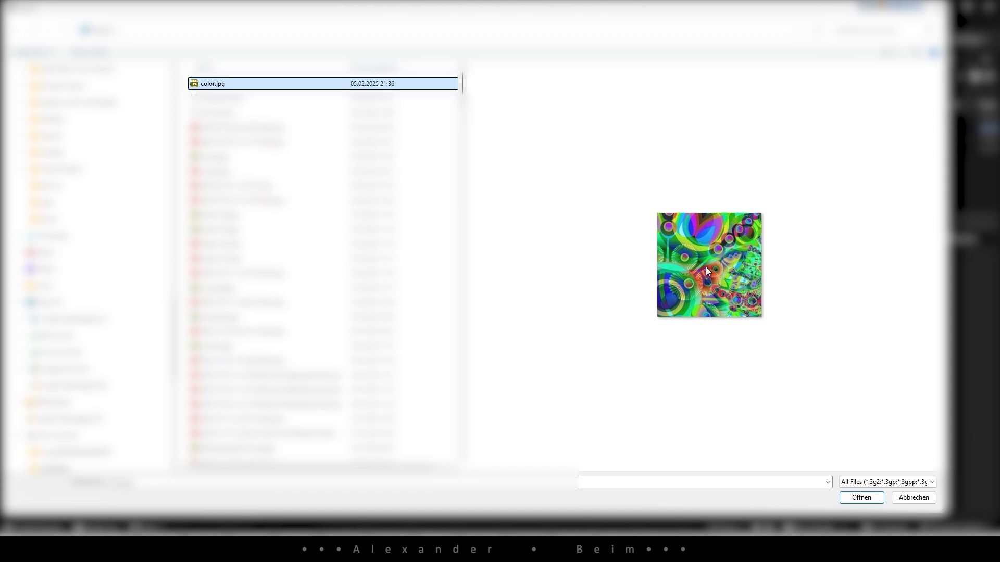
{"action": "left_click", "coordinate": [861, 497]}
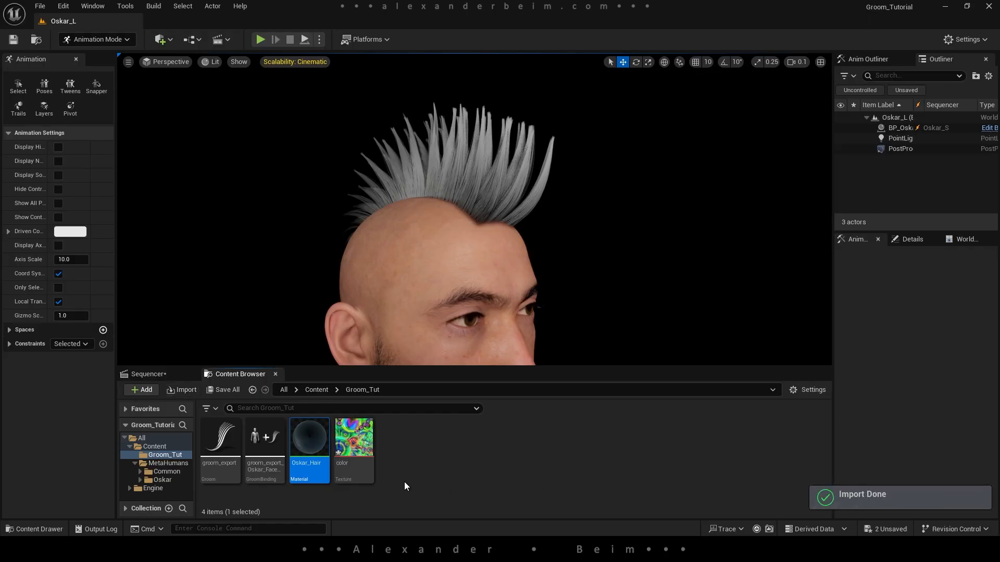
Reopen Oskar_Hair beside the content browser and add the color texture to its graph as a Texture Sample beside the main node
{"action": "double_click", "coordinate": [313, 442]}
{"action": "left_click_drag", "start_coordinate": [619, 191], "coordinate": [638, 69]}
{"action": "left_click_drag", "start_coordinate": [247, 191], "coordinate": [496, 190]}
{"action": "left_click_drag", "start_coordinate": [756, 77], "coordinate": [756, 106]}
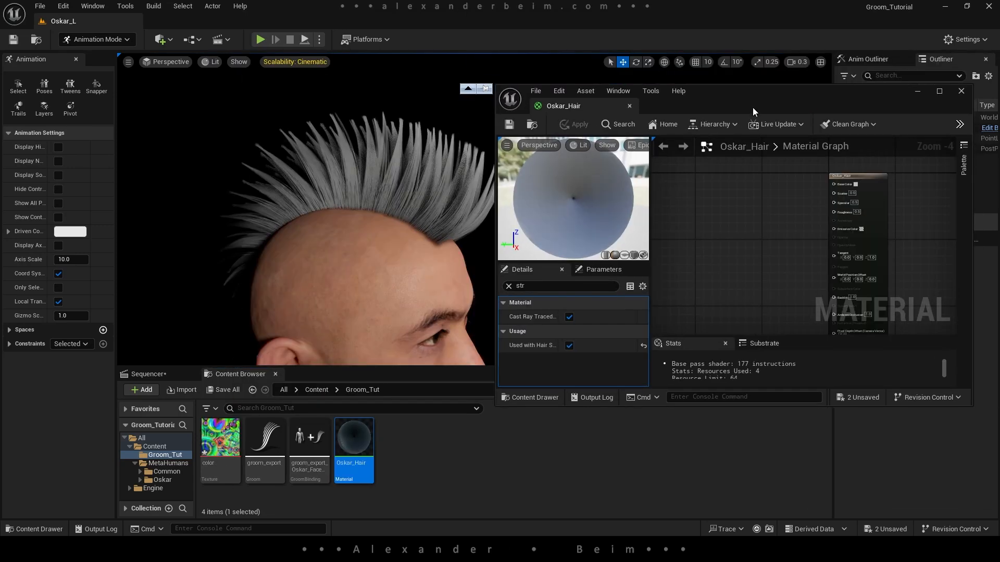
{"action": "left_click_drag", "start_coordinate": [215, 438], "coordinate": [694, 212]}
{"action": "left_click_drag", "start_coordinate": [789, 406], "coordinate": [800, 514]}
{"action": "left_click_drag", "start_coordinate": [719, 216], "coordinate": [759, 204]}
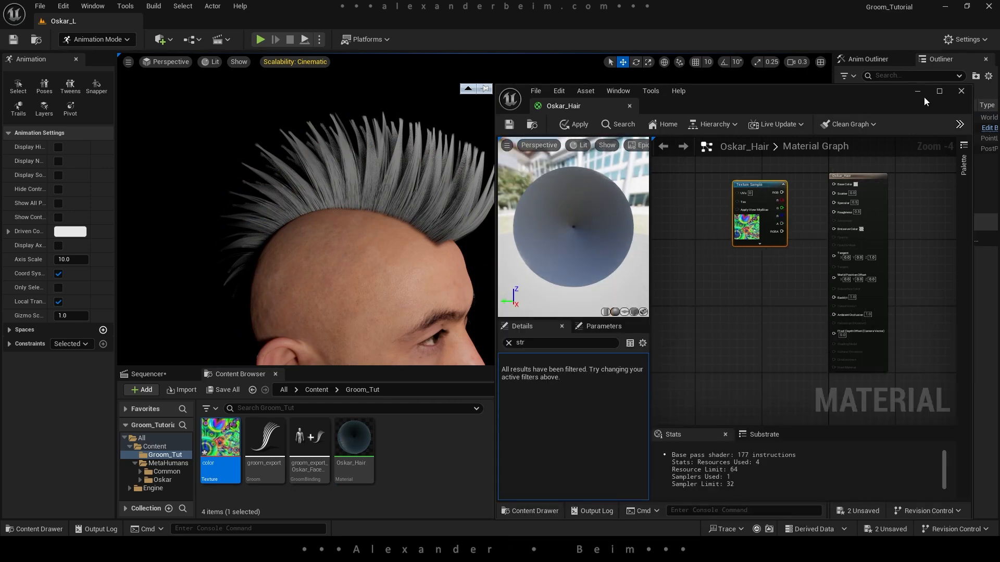
Maximize the Oskar_Hair editor and add a HairAttributes node to the left of the Texture Sample node
{"action": "left_click", "coordinate": [939, 91]}
{"action": "scroll", "coordinate": [654, 204], "scroll_direction": "up", "scroll_amount": 2}
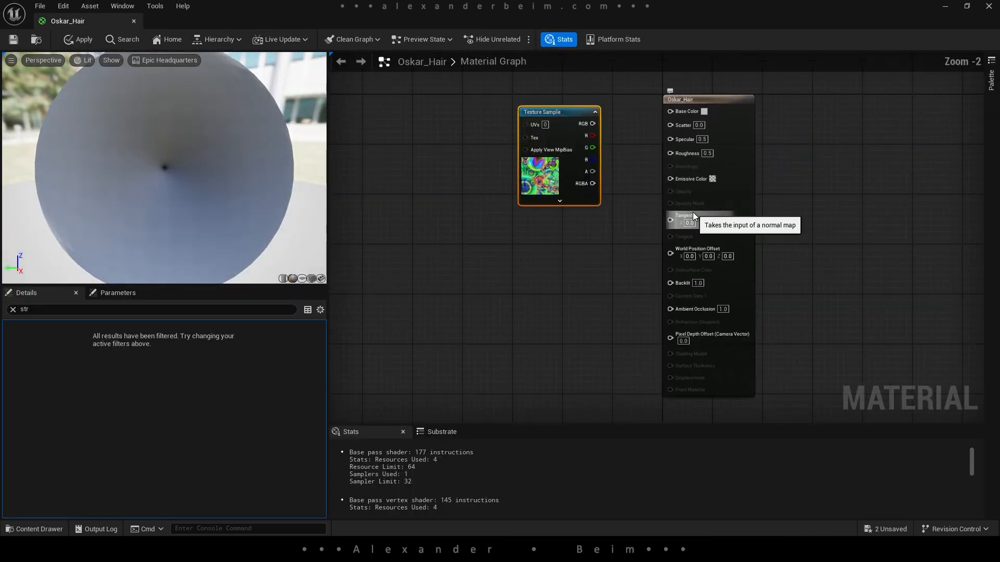
{"action": "right_click", "coordinate": [483, 306]}
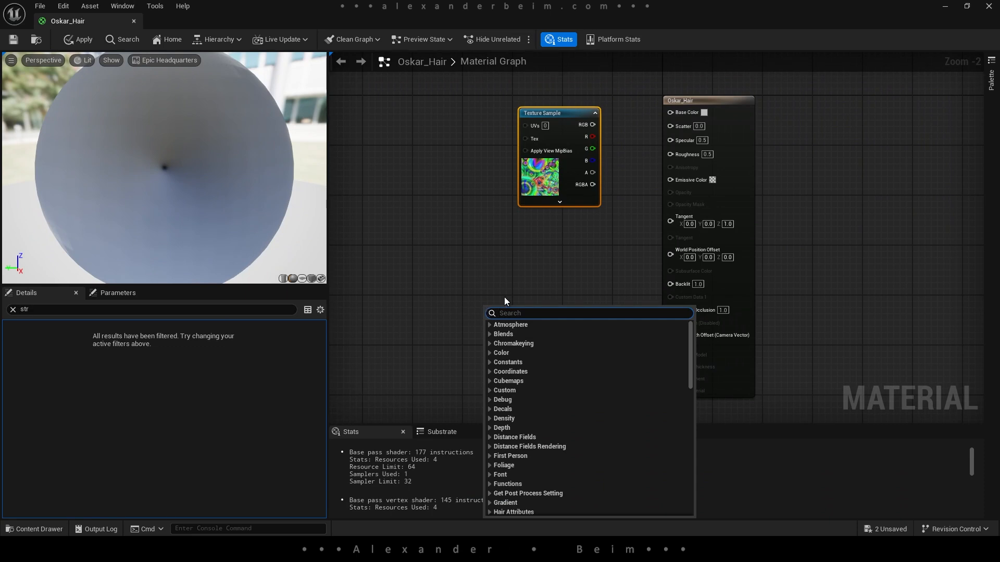
{"action": "type", "text": "hair"}
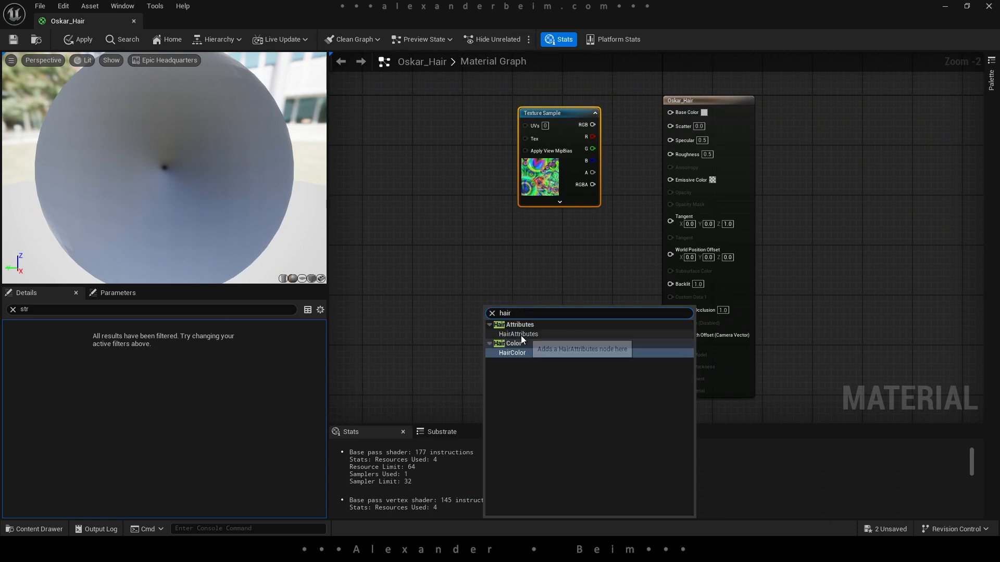
{"action": "left_click", "coordinate": [521, 335]}
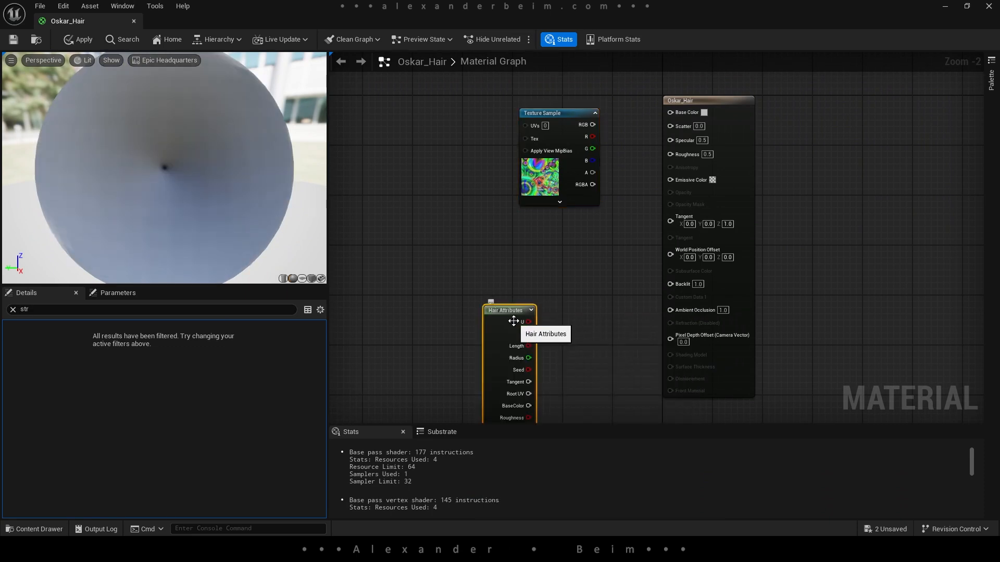
{"action": "left_click_drag", "start_coordinate": [514, 315], "coordinate": [426, 127]}
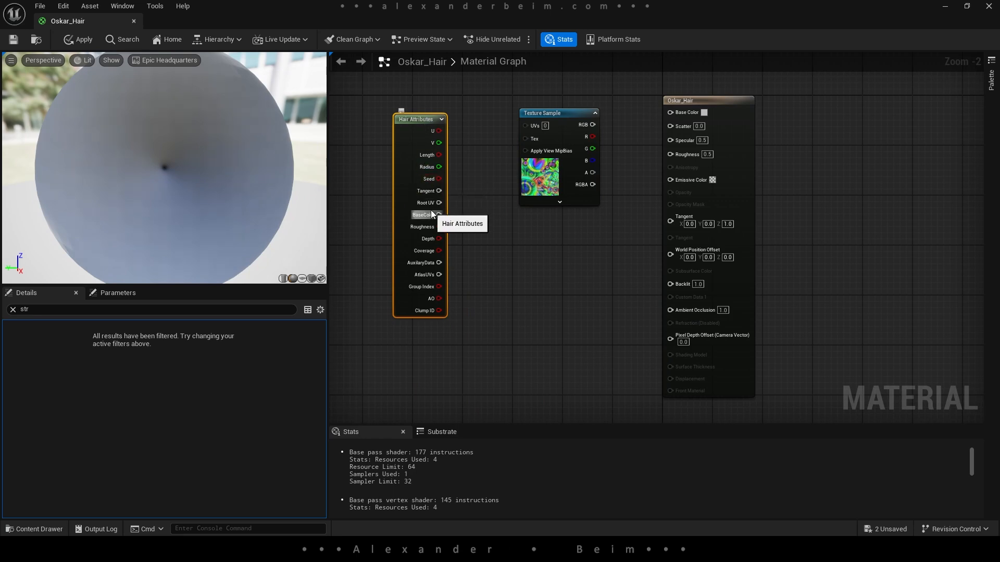
Connect Root UV of Hair Attributes to the Texture Sample's UVs, and its RGB output to Base Color
{"action": "scroll", "coordinate": [460, 211], "scroll_direction": "up", "scroll_amount": 2}
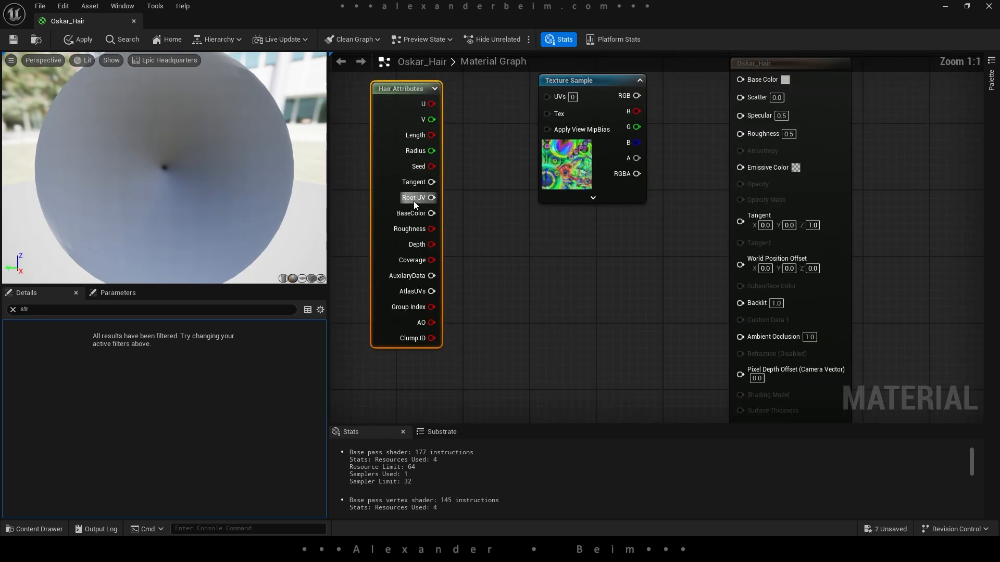
{"action": "left_click_drag", "start_coordinate": [433, 197], "coordinate": [548, 96]}
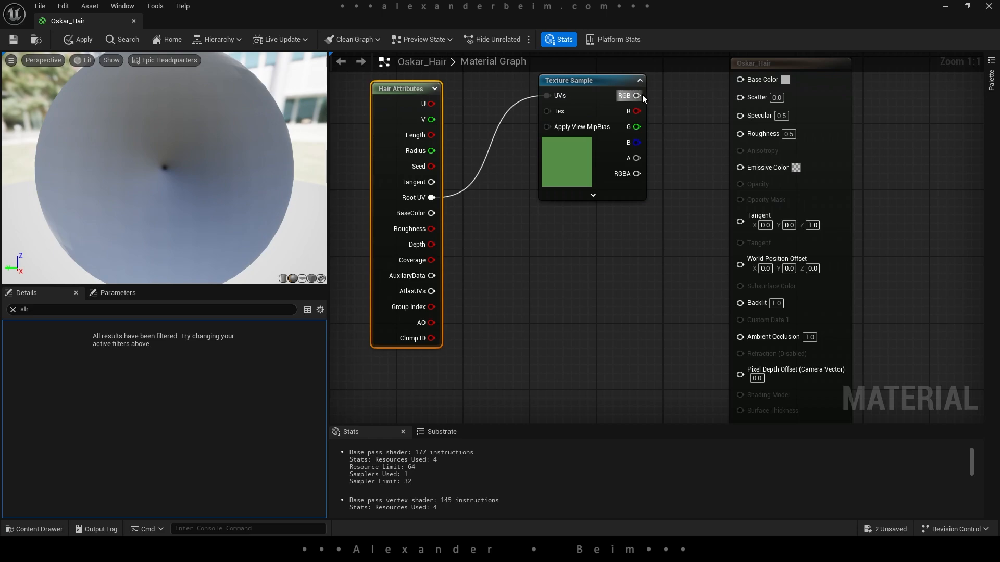
{"action": "left_click_drag", "start_coordinate": [643, 94], "coordinate": [740, 79]}
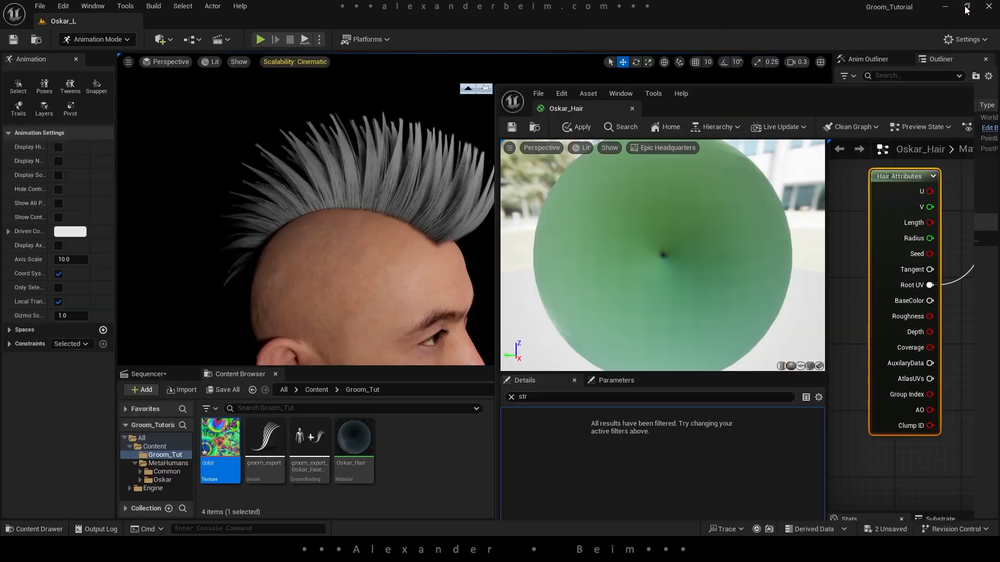
Save the Oskar_Hair material, minimize its editor and view the textured mohawk on Oskar's head
{"action": "left_click", "coordinate": [967, 7]}
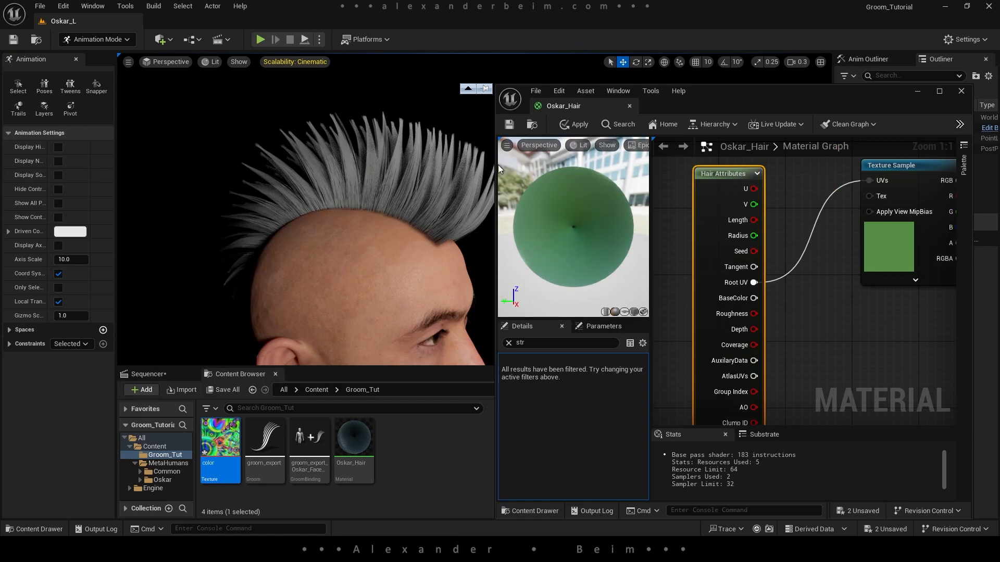
{"action": "left_click", "coordinate": [511, 126]}
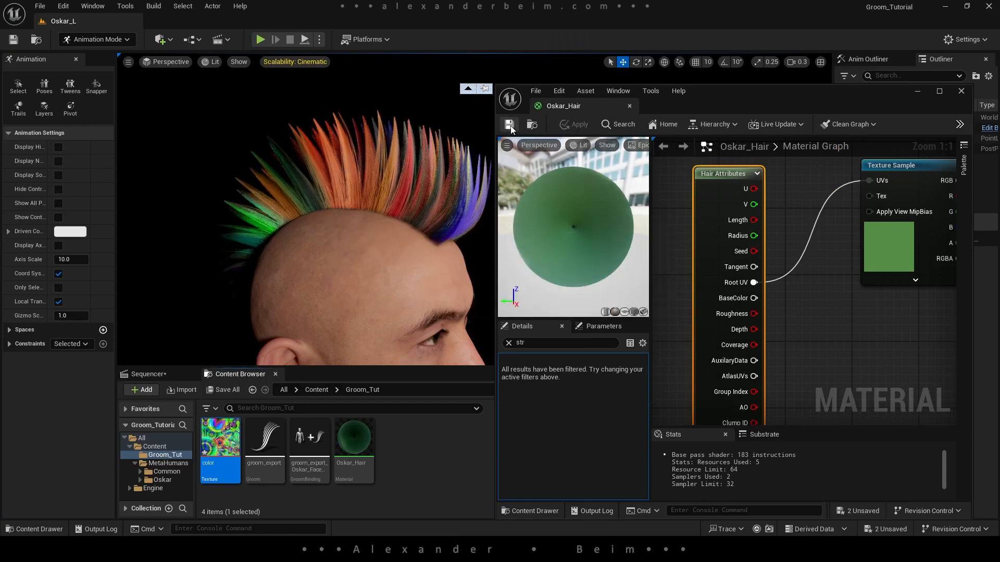
{"action": "left_click", "coordinate": [916, 92]}
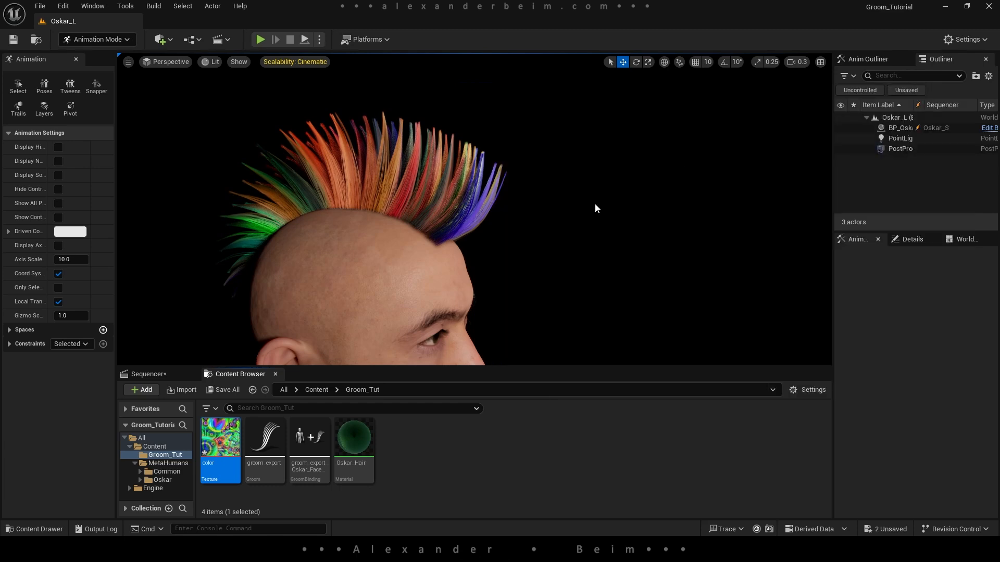
{"action": "right_click_drag", "start_coordinate": [430, 279], "coordinate": [357, 260]}
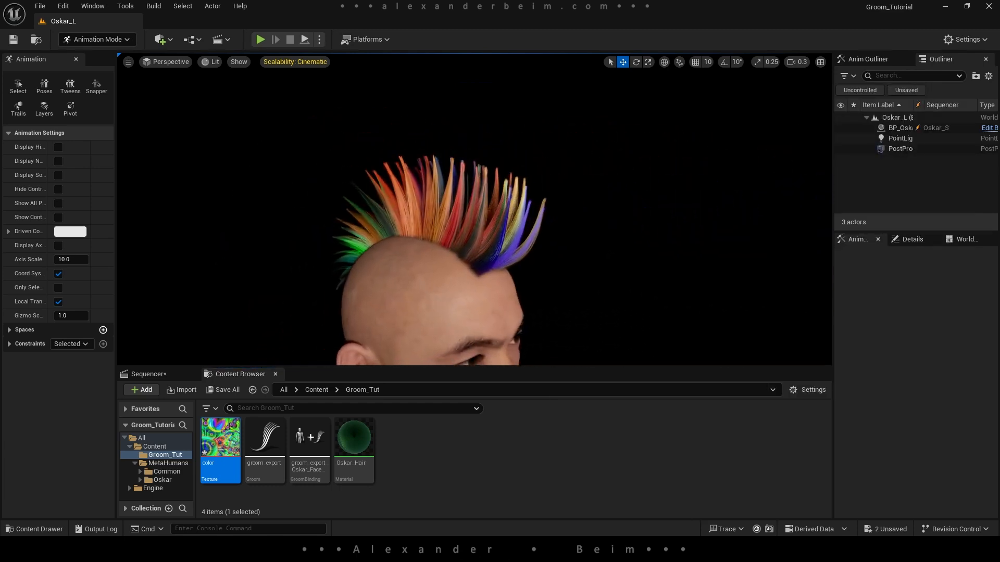
Reopen Oskar_Hair in a maximized editor and reposition the Hair Attributes and Texture Sample nodes to make room in the graph
{"action": "double_click", "coordinate": [354, 442]}
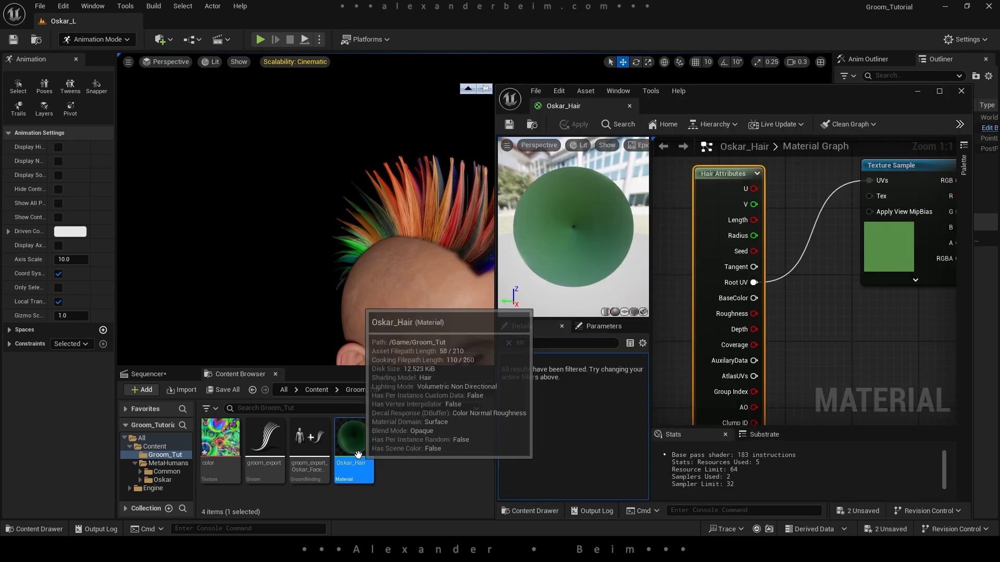
{"action": "left_click_drag", "start_coordinate": [869, 101], "coordinate": [653, 95]}
{"action": "double_click", "coordinate": [653, 95]}
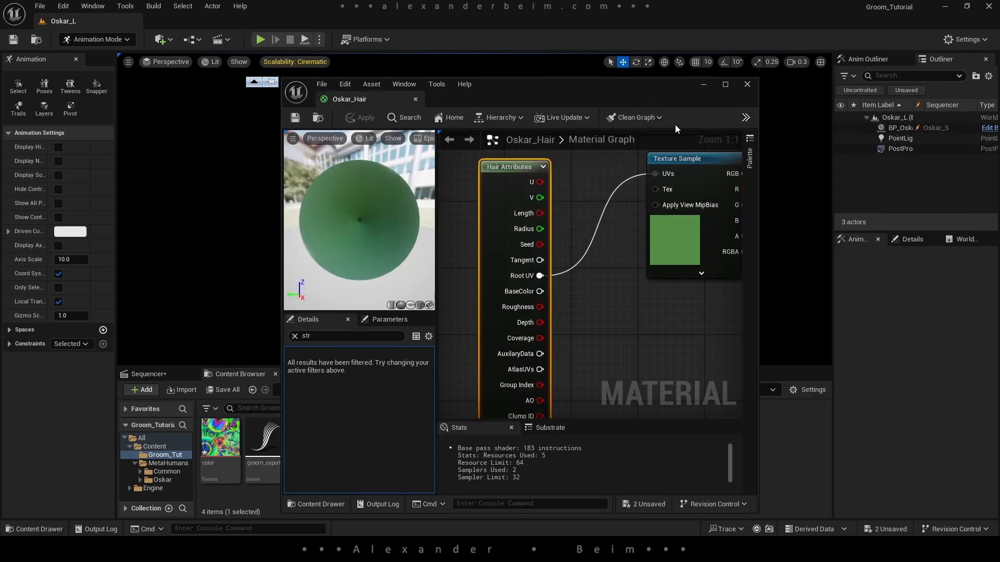
{"action": "scroll", "coordinate": [594, 284], "scroll_direction": "down", "scroll_amount": 2}
{"action": "right_click_drag", "start_coordinate": [594, 281], "coordinate": [644, 271]}
{"action": "left_click_drag", "start_coordinate": [505, 127], "coordinate": [442, 95]}
{"action": "left_click_drag", "start_coordinate": [641, 120], "coordinate": [585, 108]}
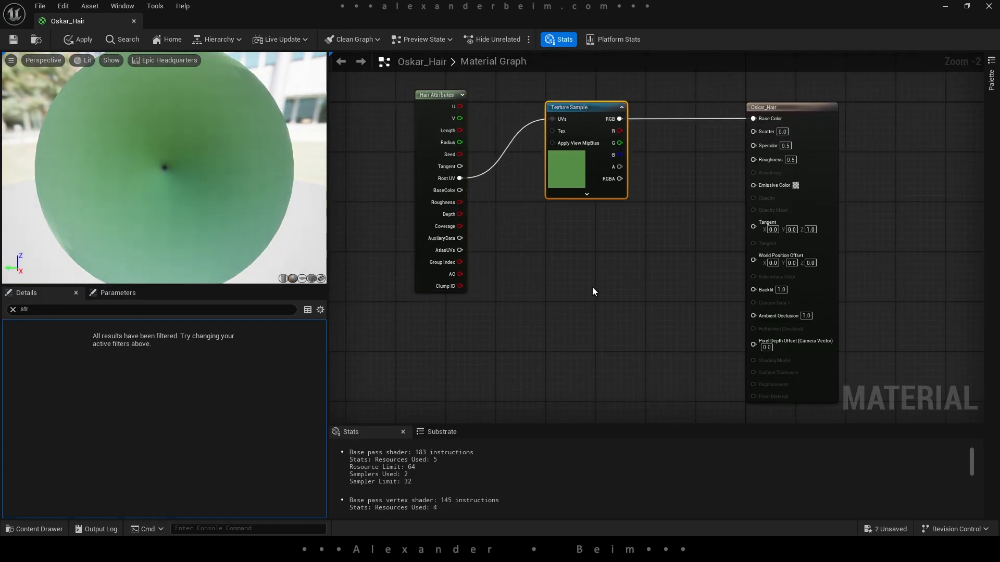
Add two Constant nodes with value 0.0 below the Texture Sample and connect them to Specular and Roughness
{"action": "left_click", "coordinate": [613, 261]}
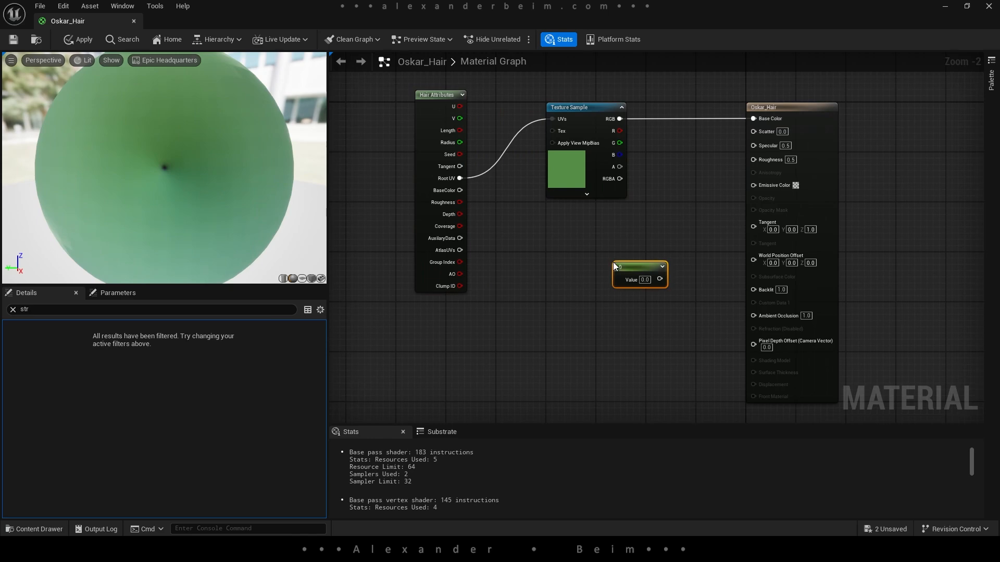
{"action": "left_click_drag", "start_coordinate": [660, 279], "coordinate": [753, 145]}
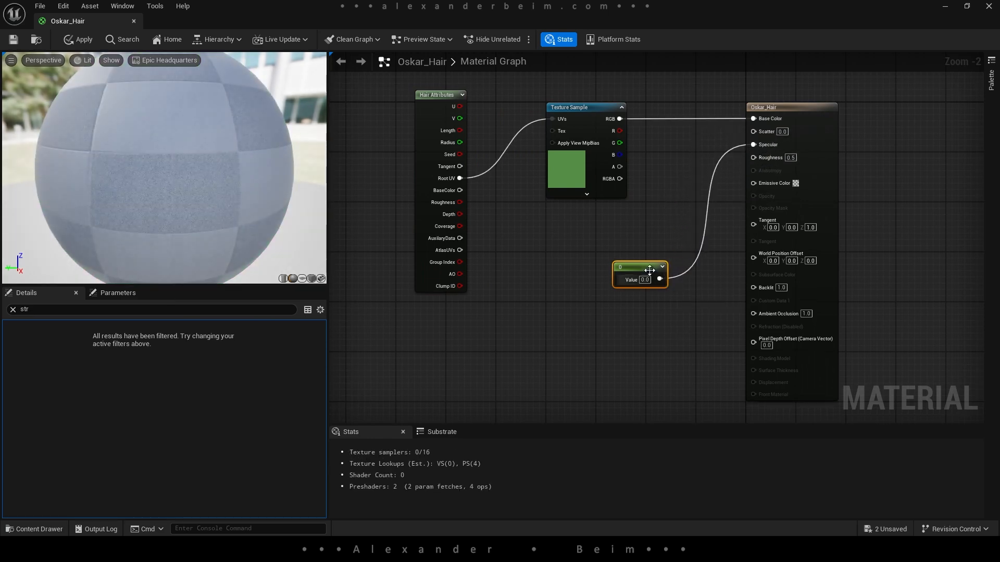
{"action": "left_click_drag", "start_coordinate": [649, 264], "coordinate": [650, 211]}
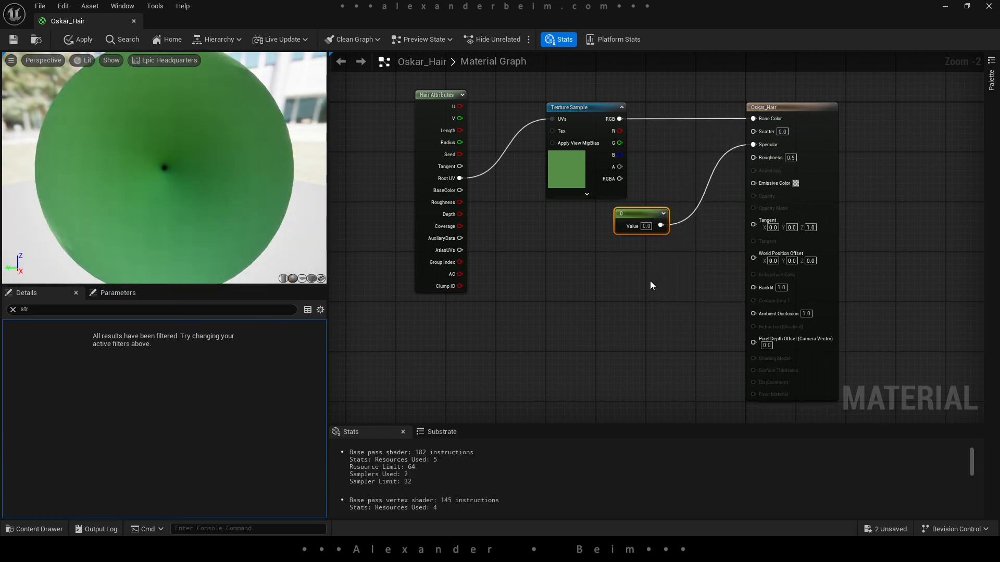
{"action": "left_click", "coordinate": [632, 273]}
{"action": "left_click_drag", "start_coordinate": [680, 289], "coordinate": [753, 157]}
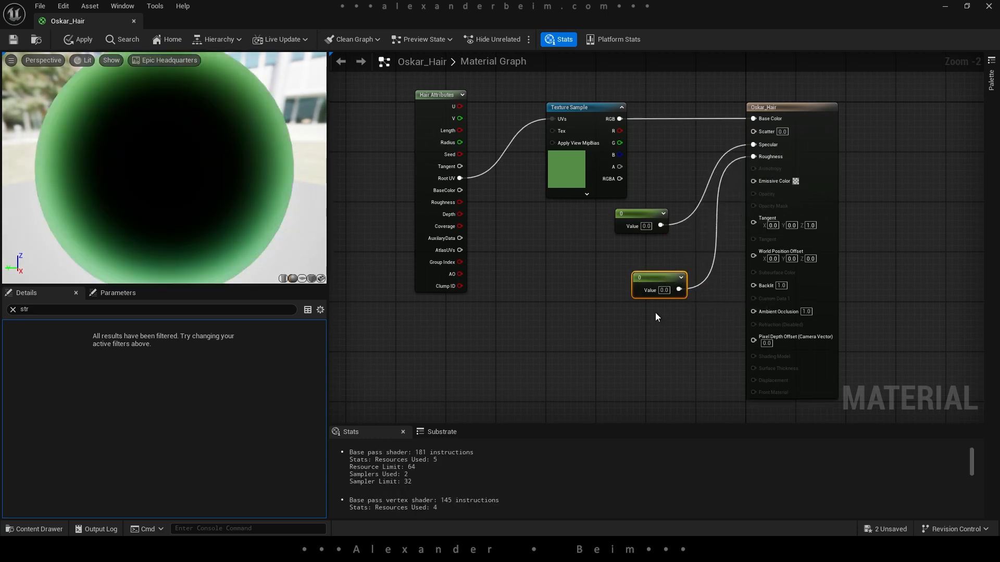
Set the Roughness constant to 0.5 and the Specular constant to 0.1, and place the Roughness node just below the Specular node
{"action": "left_click", "coordinate": [662, 294]}
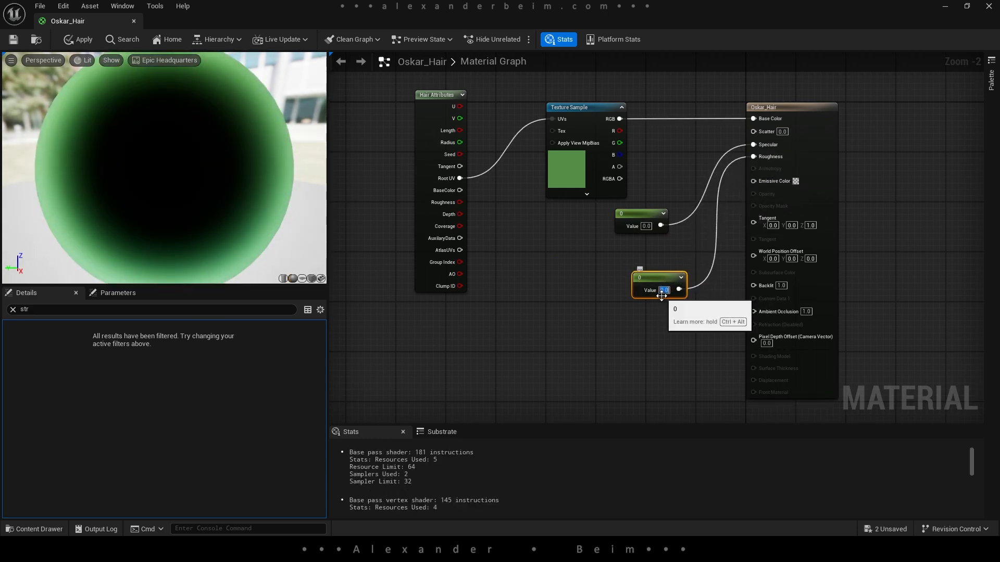
{"action": "type", "text": "0.5"}
{"action": "key", "text": "Return"}
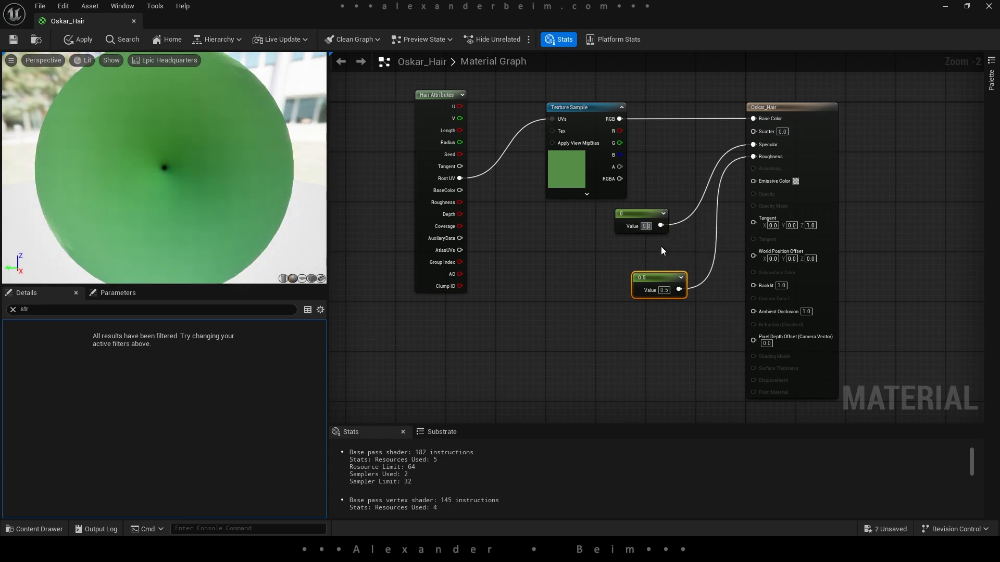
{"action": "type", "text": "1"}
{"action": "key", "text": "Return"}
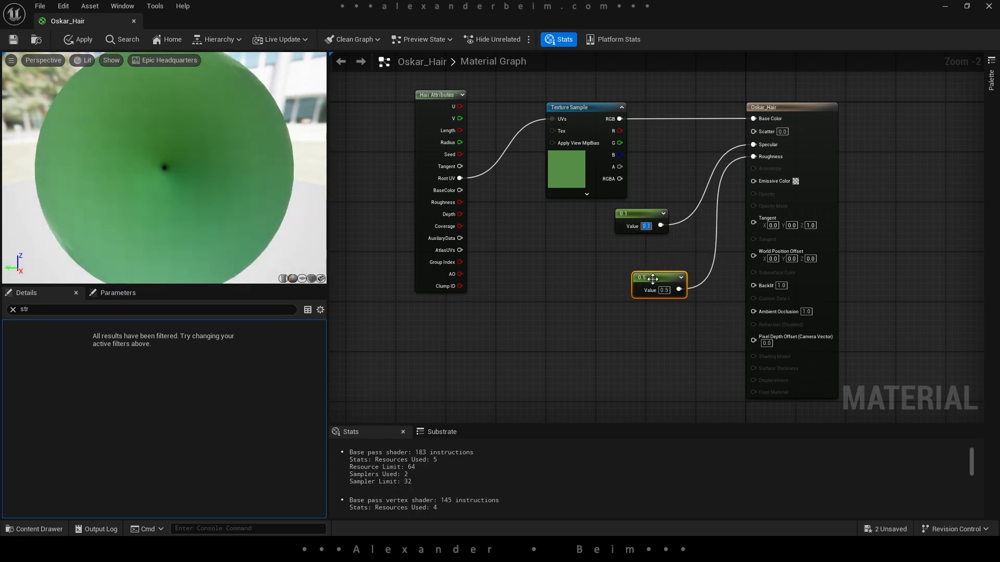
{"action": "left_click_drag", "start_coordinate": [651, 279], "coordinate": [639, 255]}
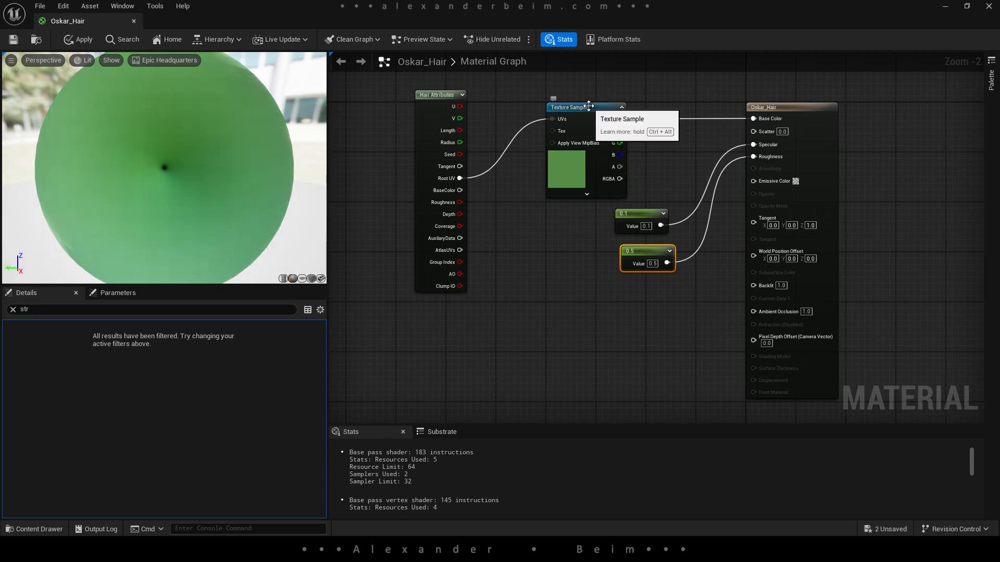
Convert the Texture Sample node to a parameter named Texture
{"action": "right_click", "coordinate": [605, 104]}
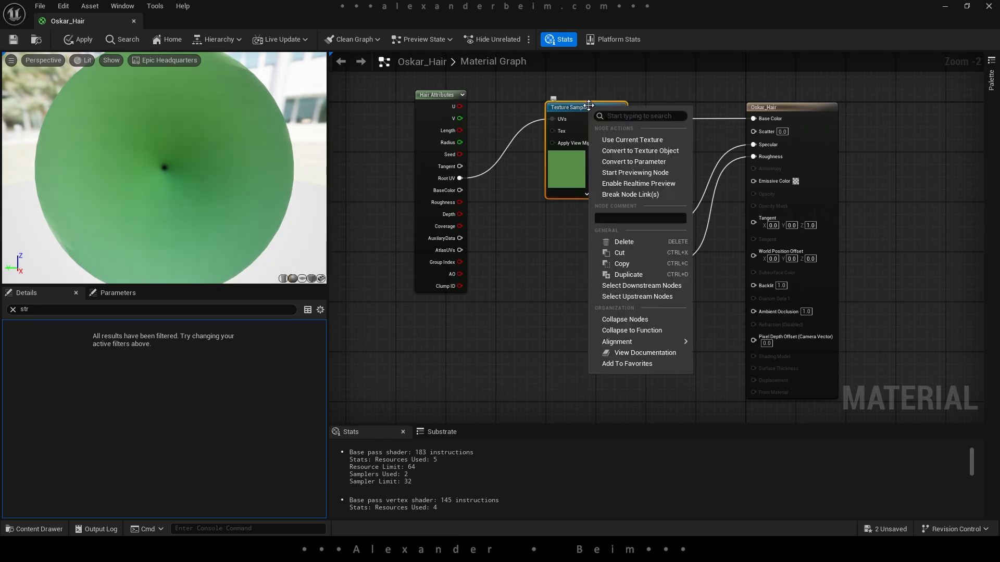
{"action": "left_click", "coordinate": [648, 163]}
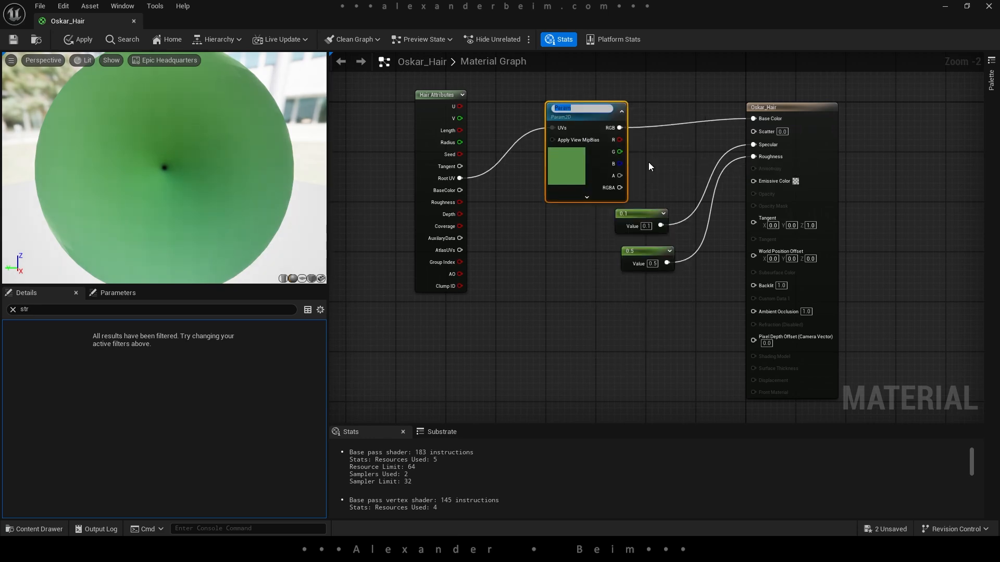
{"action": "type", "text": "Texture"}
{"action": "key", "text": "Return"}
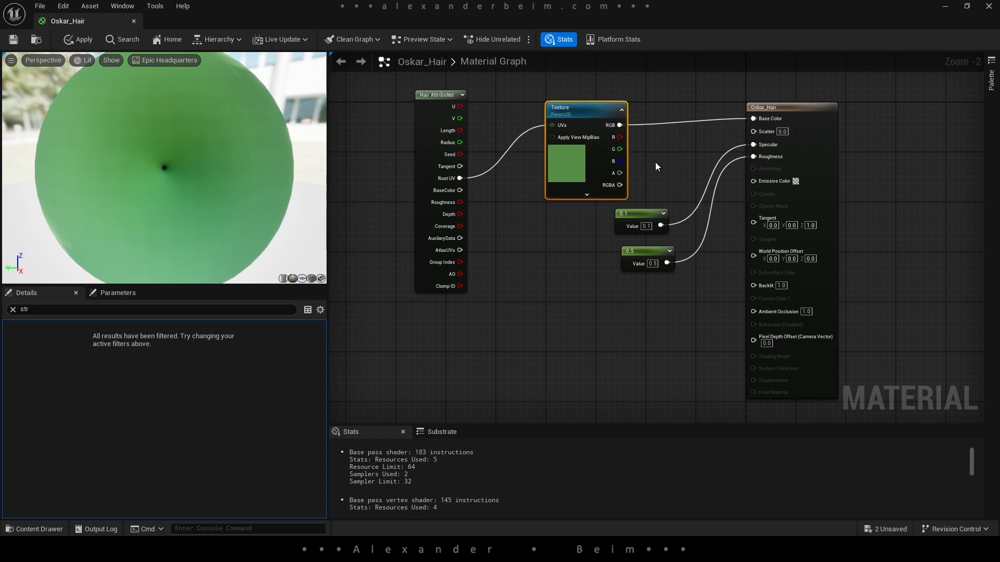
Convert the Specular and Roughness constants to parameters named Spec and Roughness
{"action": "right_click", "coordinate": [633, 214]}
{"action": "left_click", "coordinate": [674, 243]}
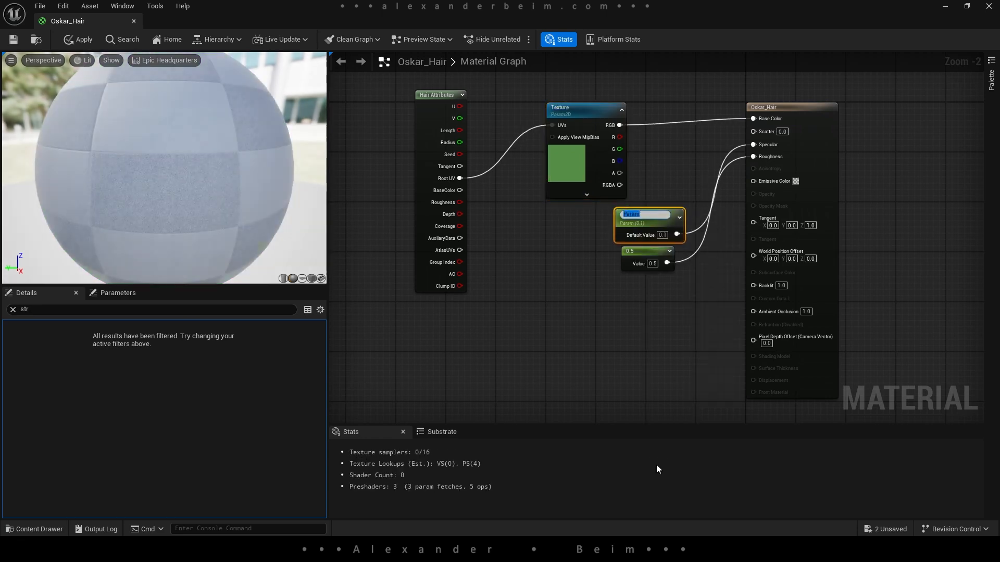
{"action": "type", "text": "Spec"}
{"action": "key", "text": "Return"}
{"action": "right_click", "coordinate": [645, 254]}
{"action": "left_click", "coordinate": [680, 285]}
{"action": "type", "text": "Roug"}
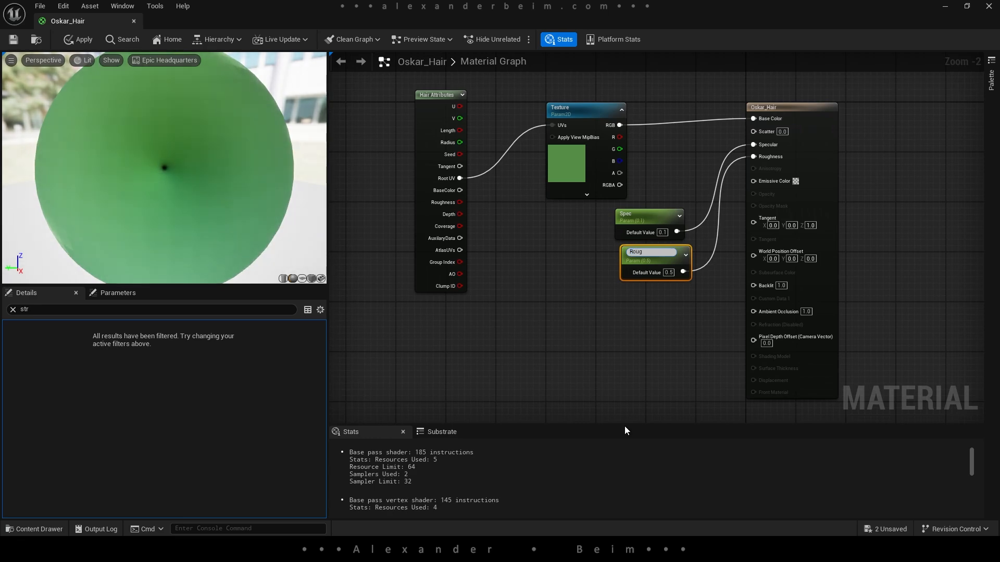
{"action": "type", "text": "hness"}
{"action": "key", "text": "Return"}
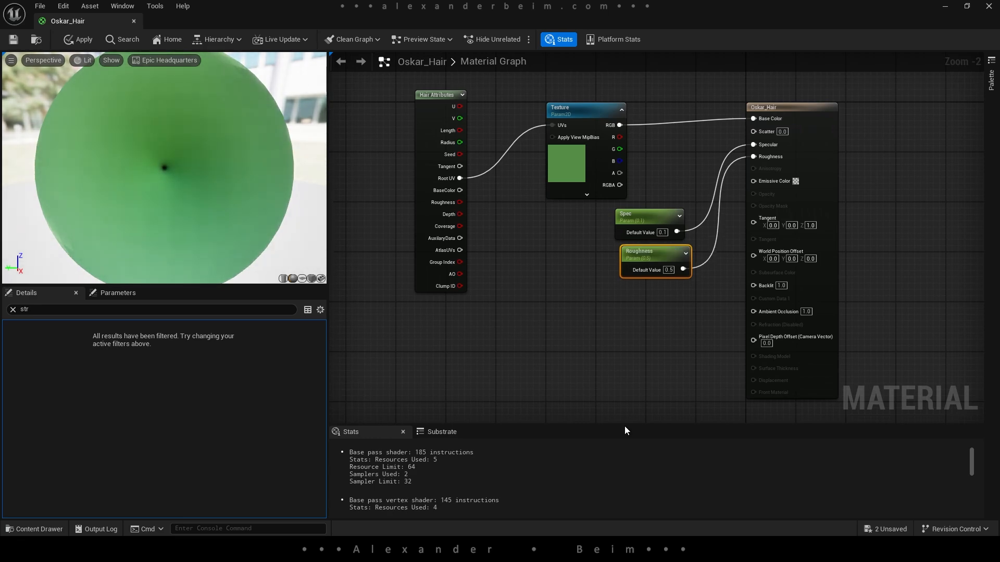
Save the material, return to the level editor and create a material instance of Oskar_Hair
{"action": "left_click", "coordinate": [545, 266]}
{"action": "left_click", "coordinate": [14, 40]}
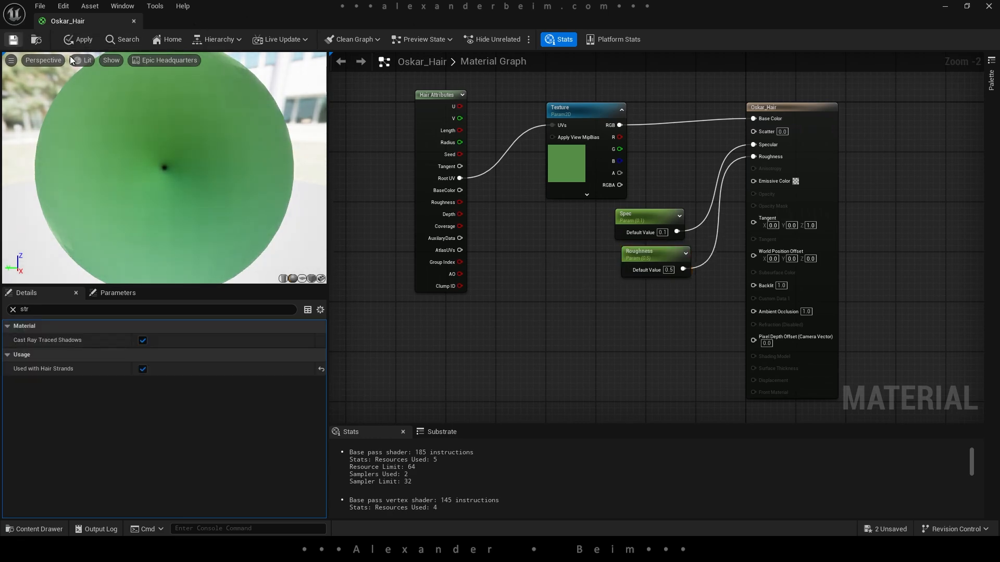
{"action": "left_click", "coordinate": [989, 5]}
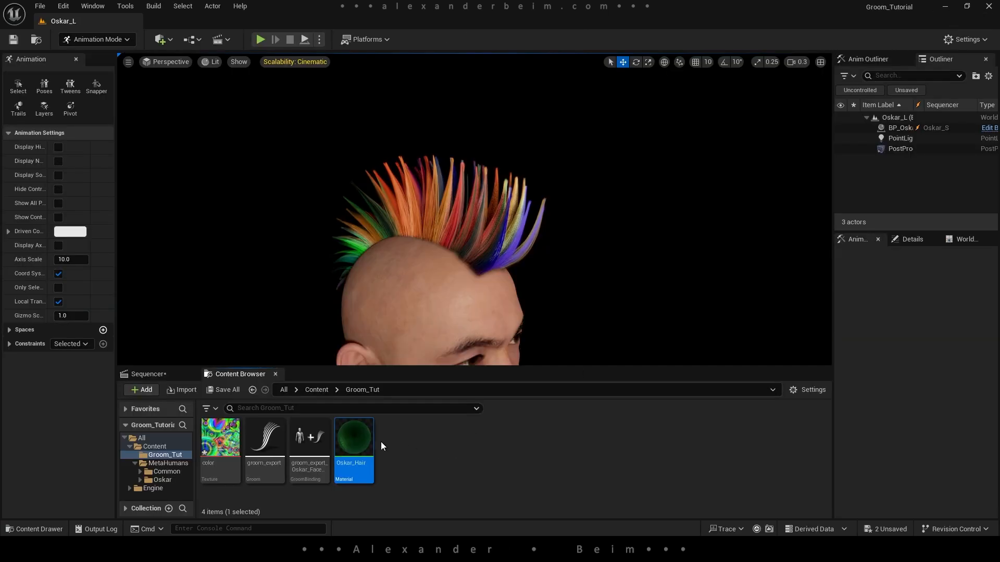
{"action": "right_click", "coordinate": [359, 443]}
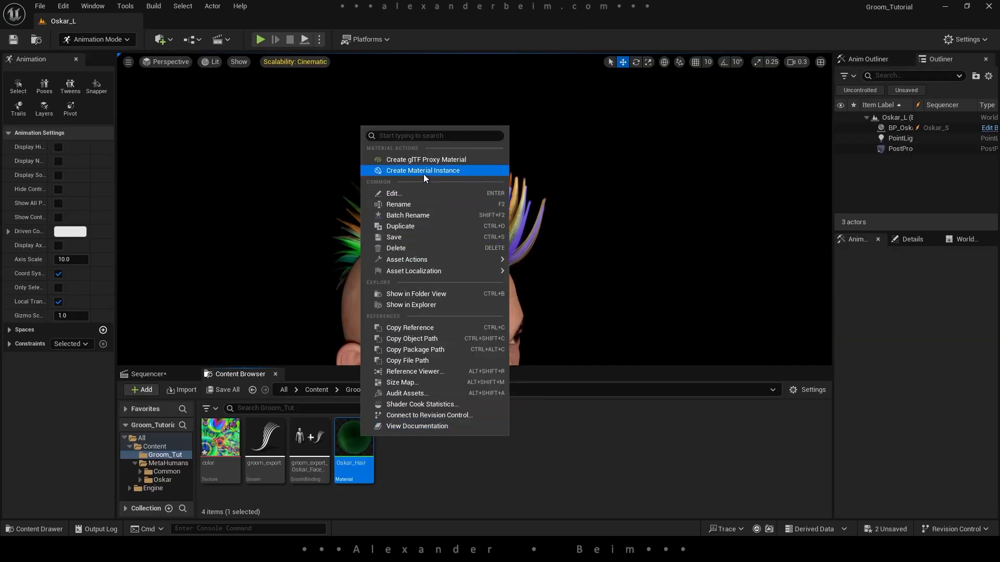
{"action": "left_click", "coordinate": [445, 172]}
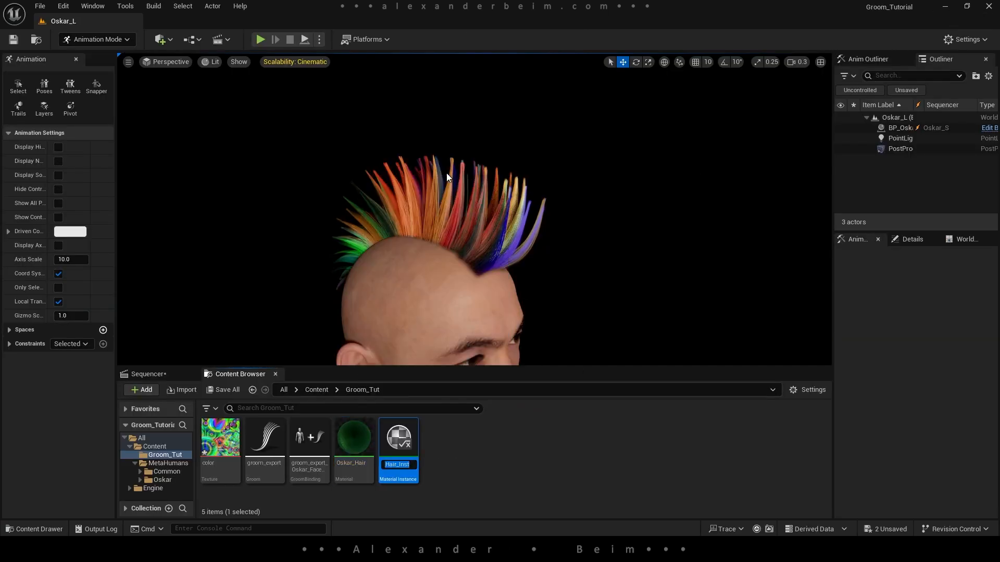
{"action": "key", "text": "Return"}
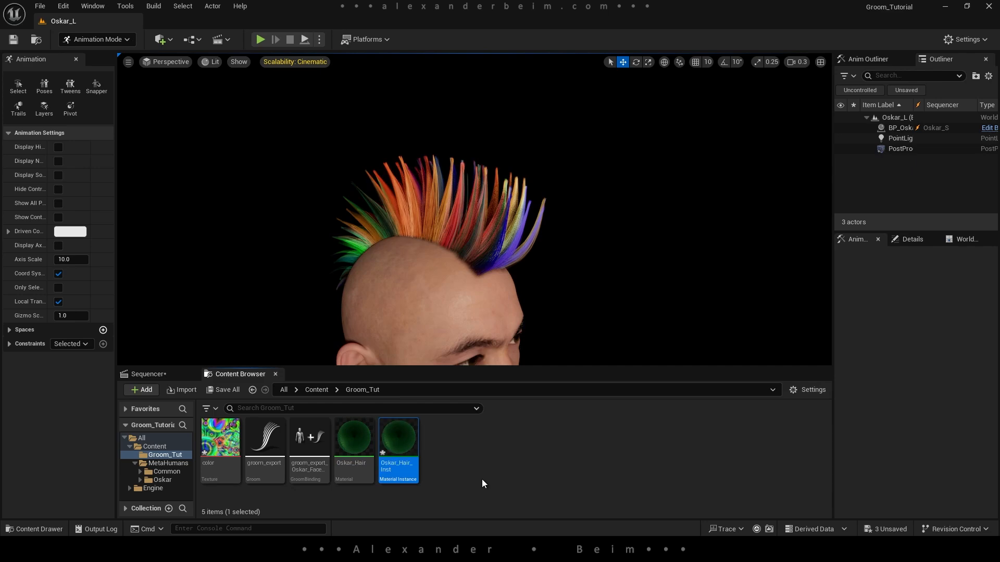
Assign Oskar_Hair_Inst to the material slot of groom_export, save the groom and minimize its editor
{"action": "double_click", "coordinate": [273, 442]}
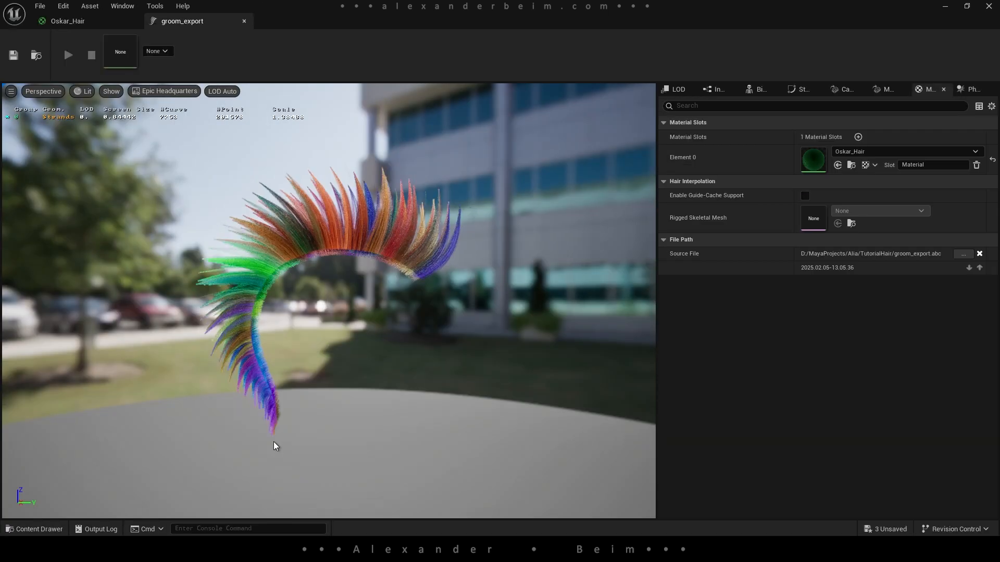
{"action": "left_click", "coordinate": [874, 151]}
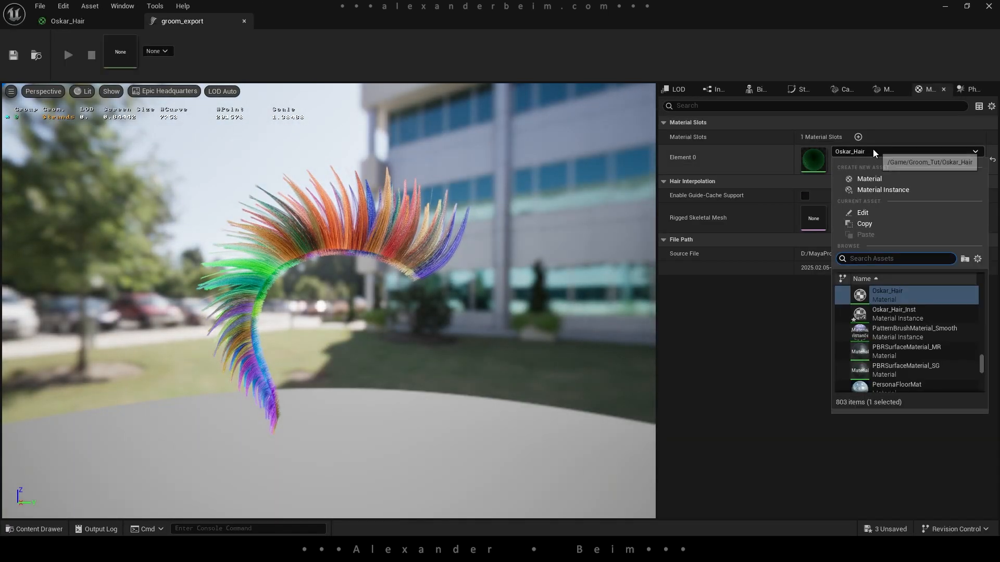
{"action": "left_click", "coordinate": [896, 311]}
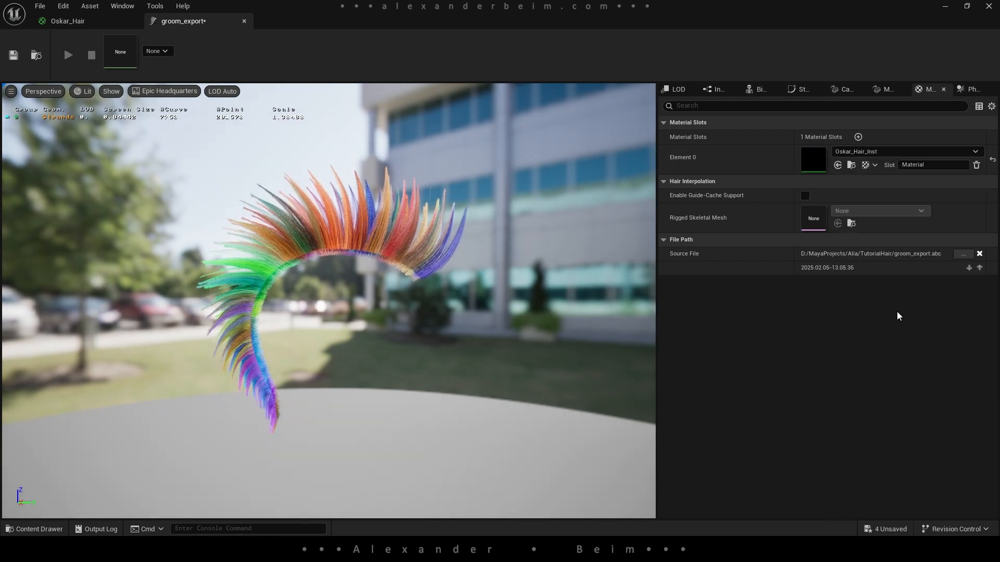
{"action": "left_click", "coordinate": [14, 55]}
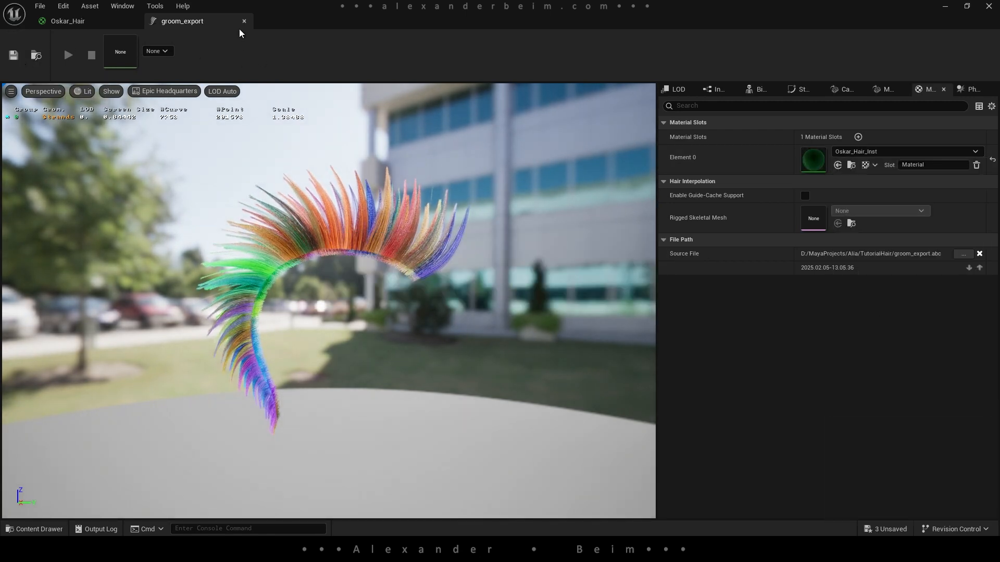
{"action": "left_click", "coordinate": [945, 7]}
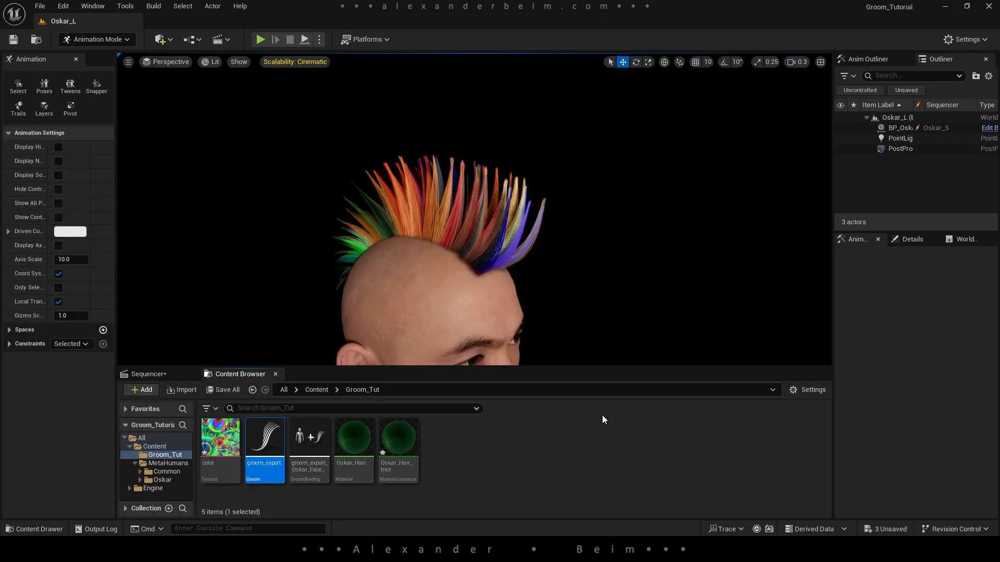
Open Oskar_Hair_Inst and enable its Texture, Roughness and Spec parameters for editing
{"action": "double_click", "coordinate": [404, 457]}
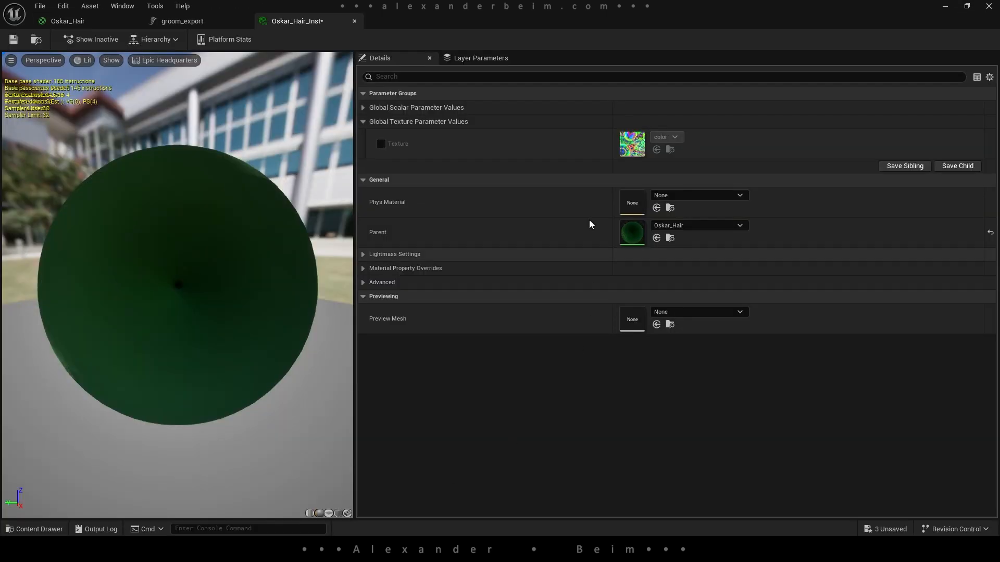
{"action": "left_click", "coordinate": [380, 144]}
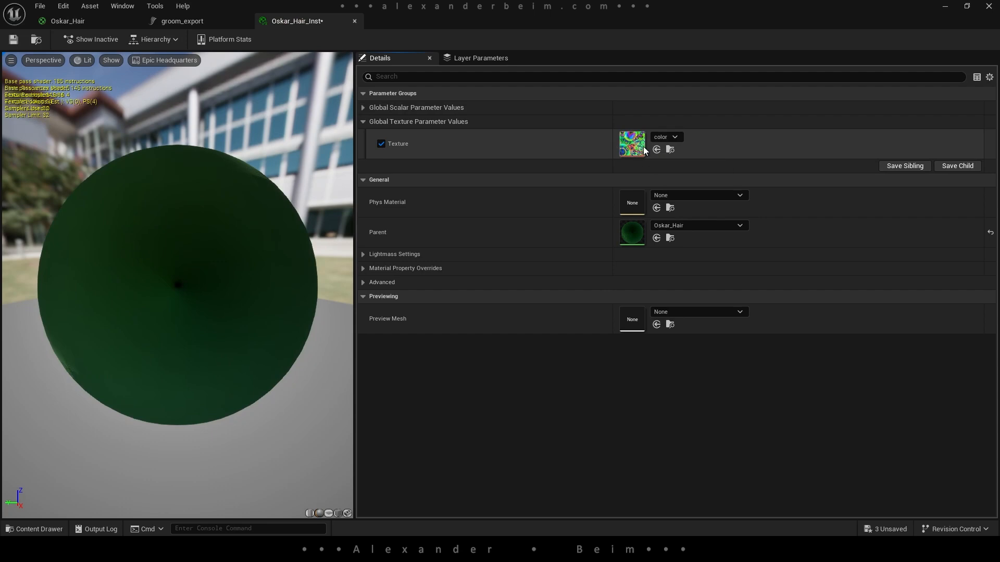
{"action": "left_click", "coordinate": [363, 107]}
{"action": "left_click", "coordinate": [381, 121]}
{"action": "left_click", "coordinate": [381, 135]}
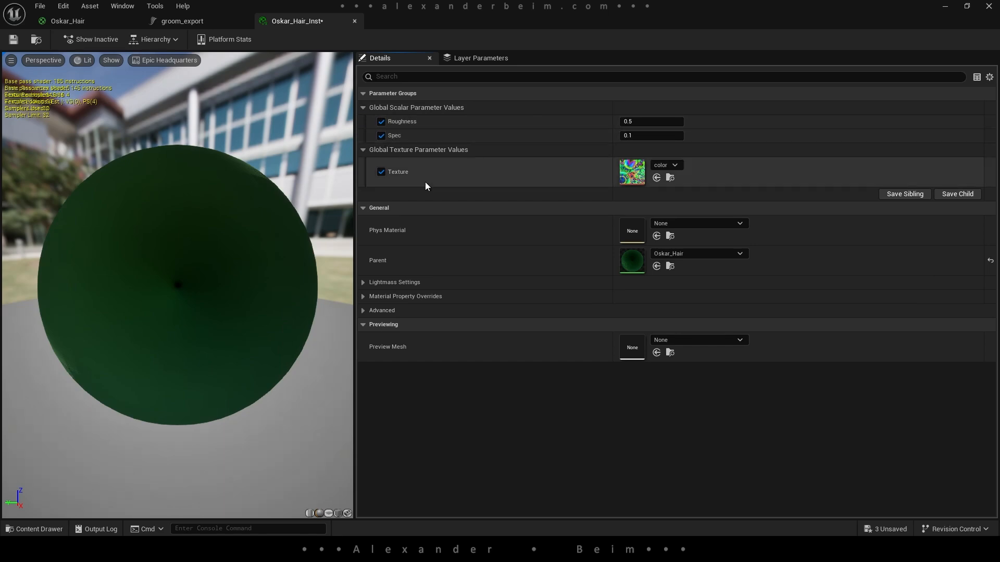
Place the smaller instance editor beside Oskar's head, and set Spec to about 1.07 and Roughness to about 0.29
{"action": "left_click", "coordinate": [967, 6]}
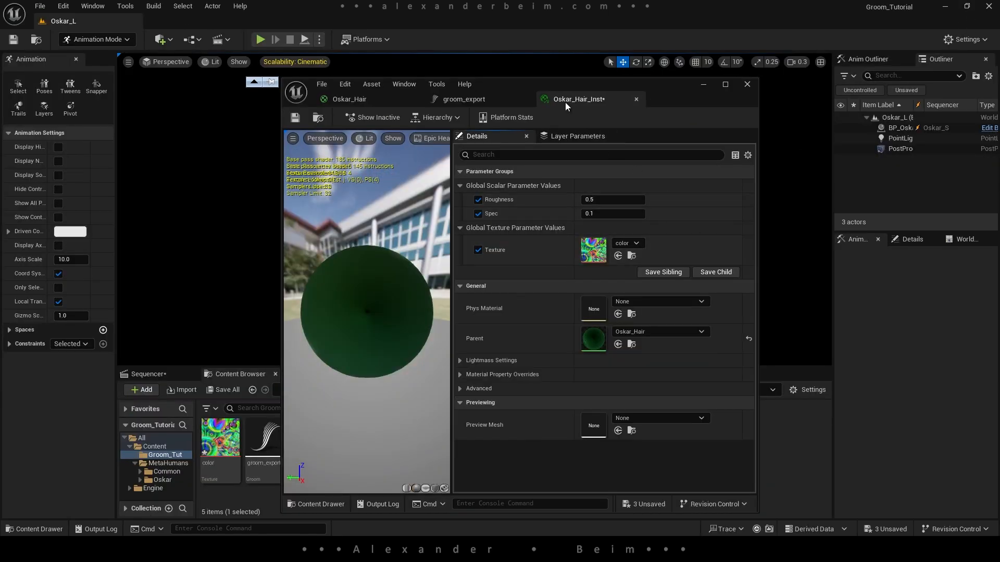
{"action": "left_click_drag", "start_coordinate": [499, 80], "coordinate": [682, 93]}
{"action": "right_click_drag", "start_coordinate": [417, 260], "coordinate": [443, 271]}
{"action": "mouse_move", "coordinate": [818, 203]}
{"action": "left_mouse_down"}
{"action": "mouse_move", "coordinate": [836, 203]}
{"action": "mouse_move", "coordinate": [781, 210]}
{"action": "mouse_move", "coordinate": [826, 211]}
{"action": "left_mouse_up"}
{"action": "mouse_move", "coordinate": [803, 213]}
{"action": "left_mouse_down"}
{"action": "mouse_move", "coordinate": [782, 213]}
{"action": "mouse_move", "coordinate": [763, 199]}
{"action": "mouse_move", "coordinate": [787, 199]}
{"action": "mouse_move", "coordinate": [770, 199]}
{"action": "left_mouse_up"}
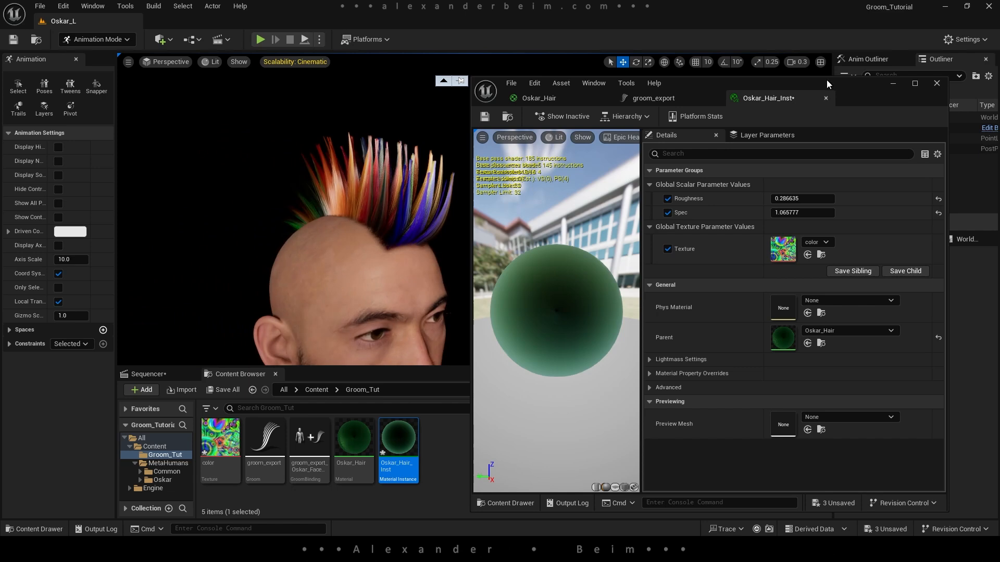
Minimize the instance editor, inspect the shinier mohawk up close and save all changes
{"action": "left_click", "coordinate": [891, 85]}
{"action": "mouse_move", "coordinate": [406, 216]}
{"action": "right_mouse_down"}
{"action": "mouse_move", "coordinate": [513, 219]}
{"action": "mouse_move", "coordinate": [385, 216]}
{"action": "mouse_move", "coordinate": [469, 214]}
{"action": "mouse_move", "coordinate": [406, 216]}
{"action": "right_mouse_up"}
{"action": "right_click_drag", "start_coordinate": [496, 235], "coordinate": [494, 209]}
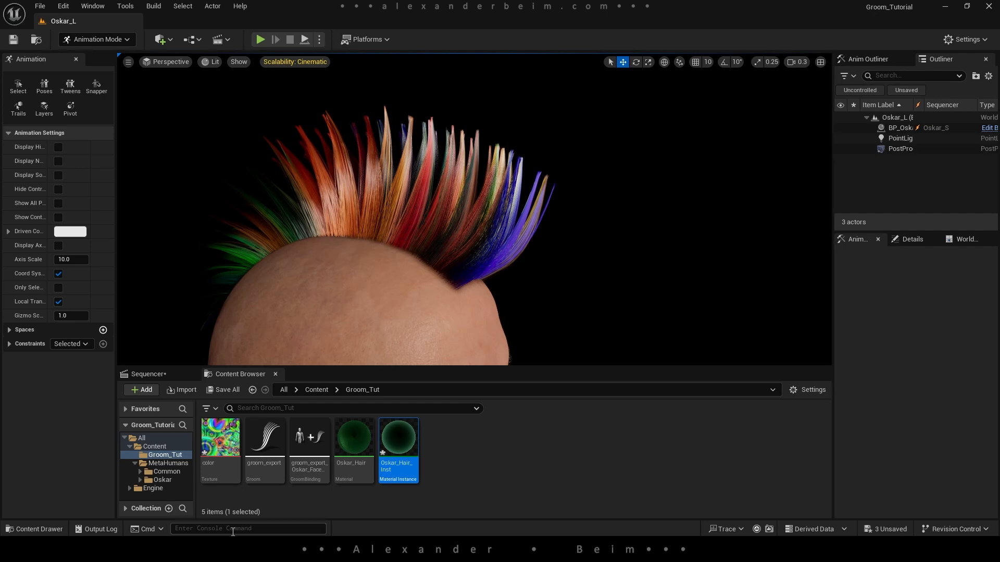
{"action": "mouse_move", "coordinate": [357, 442]}
{"action": "left_click", "coordinate": [40, 6]}
{"action": "left_click", "coordinate": [77, 152]}
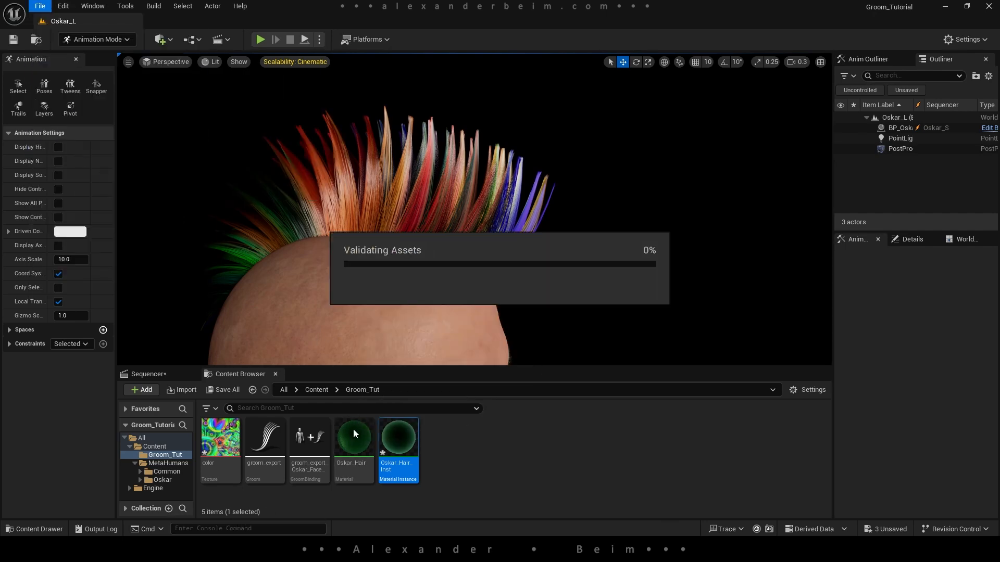
Reopen Oskar_Hair in a repositioned, wider editor window and add a Constant3Vector node below the Texture node
{"action": "double_click", "coordinate": [355, 436]}
{"action": "left_click_drag", "start_coordinate": [785, 91], "coordinate": [459, 73]}
{"action": "left_click_drag", "start_coordinate": [625, 242], "coordinate": [872, 245]}
{"action": "mouse_move", "coordinate": [603, 316]}
{"action": "right_mouse_down"}
{"action": "mouse_move", "coordinate": [554, 317]}
{"action": "mouse_move", "coordinate": [608, 308]}
{"action": "right_mouse_up"}
{"action": "scroll", "coordinate": [567, 322], "scroll_direction": "down", "scroll_amount": 1}
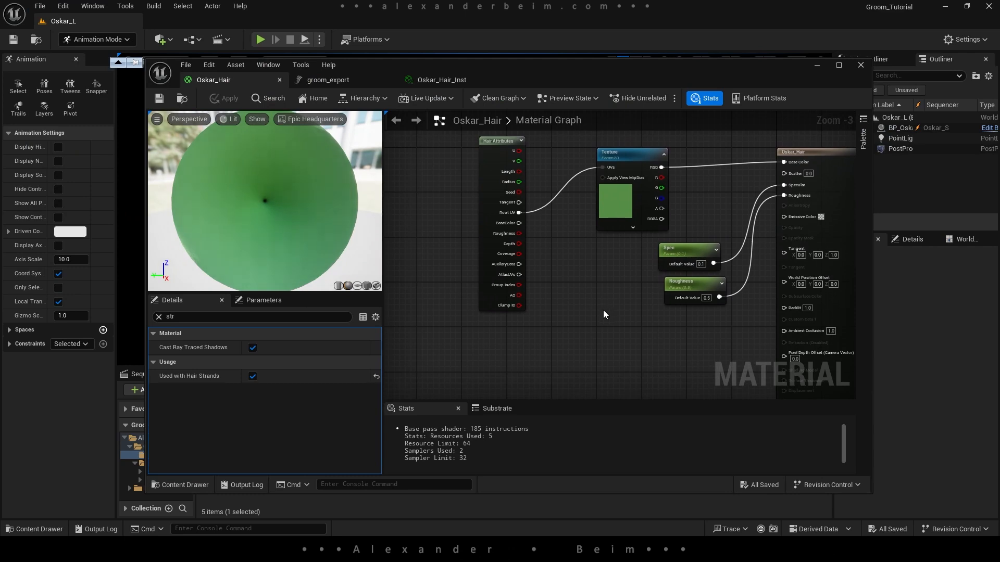
{"action": "key", "text": "3"}
{"action": "left_click", "coordinate": [593, 295]}
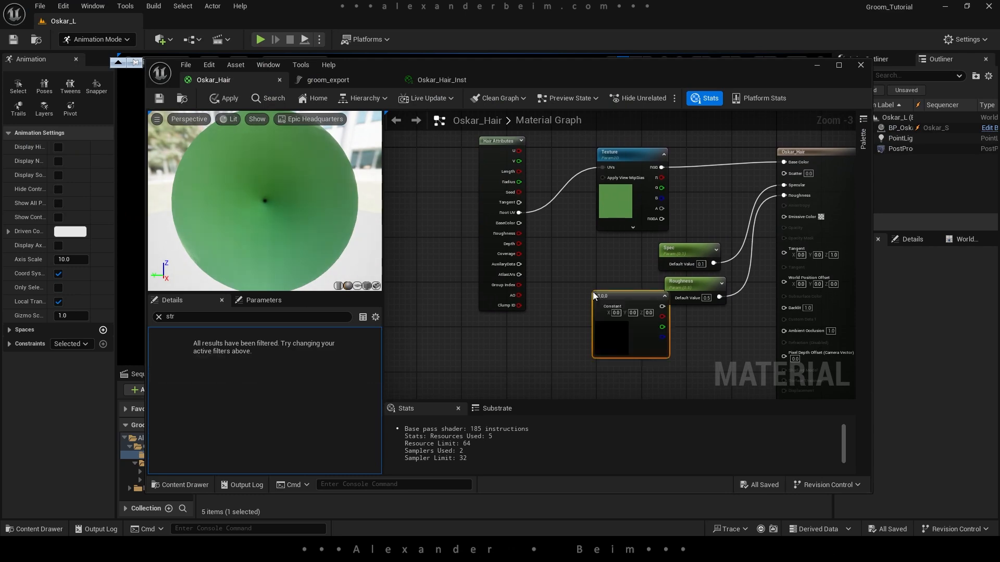
Move Hair Attributes farther from the other nodes and stack the Constant3Vector directly above the Texture node, leaving space before the material output
{"action": "left_click_drag", "start_coordinate": [625, 301], "coordinate": [597, 261]}
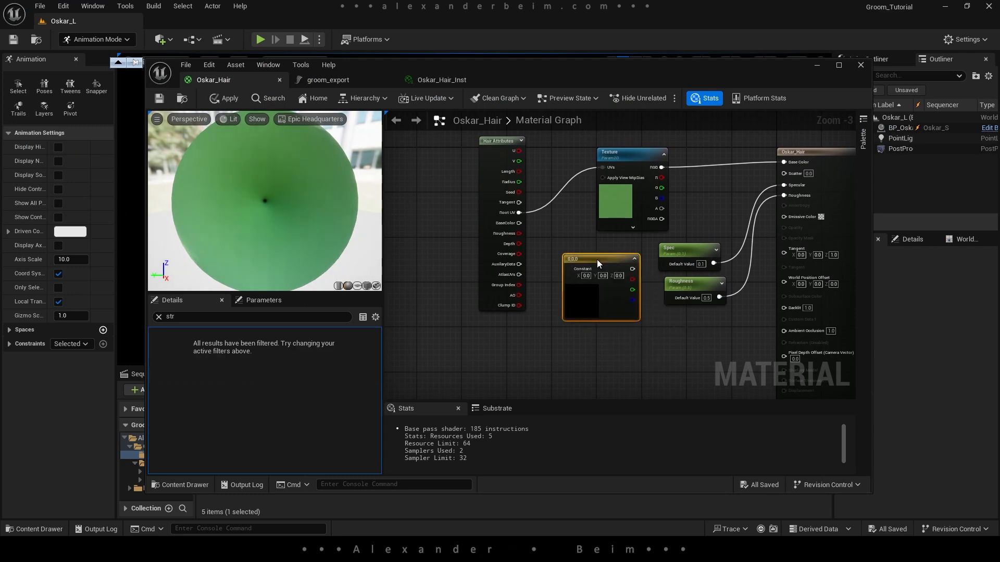
{"action": "left_click_drag", "start_coordinate": [501, 140], "coordinate": [368, 194]}
{"action": "left_click_drag", "start_coordinate": [714, 256], "coordinate": [657, 144]}
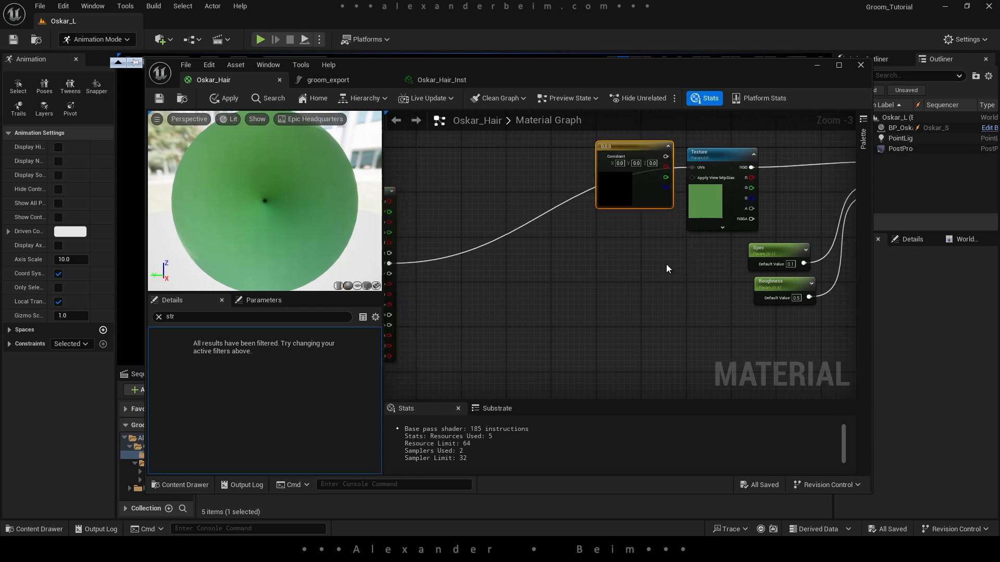
{"action": "right_click_drag", "start_coordinate": [631, 194], "coordinate": [592, 264]}
{"action": "left_click_drag", "start_coordinate": [675, 223], "coordinate": [582, 312]}
{"action": "left_click_drag", "start_coordinate": [601, 215], "coordinate": [612, 174]}
{"action": "left_click_drag", "start_coordinate": [594, 311], "coordinate": [614, 255]}
{"action": "right_click_drag", "start_coordinate": [741, 203], "coordinate": [647, 157]}
{"action": "right_click_drag", "start_coordinate": [594, 174], "coordinate": [616, 199]}
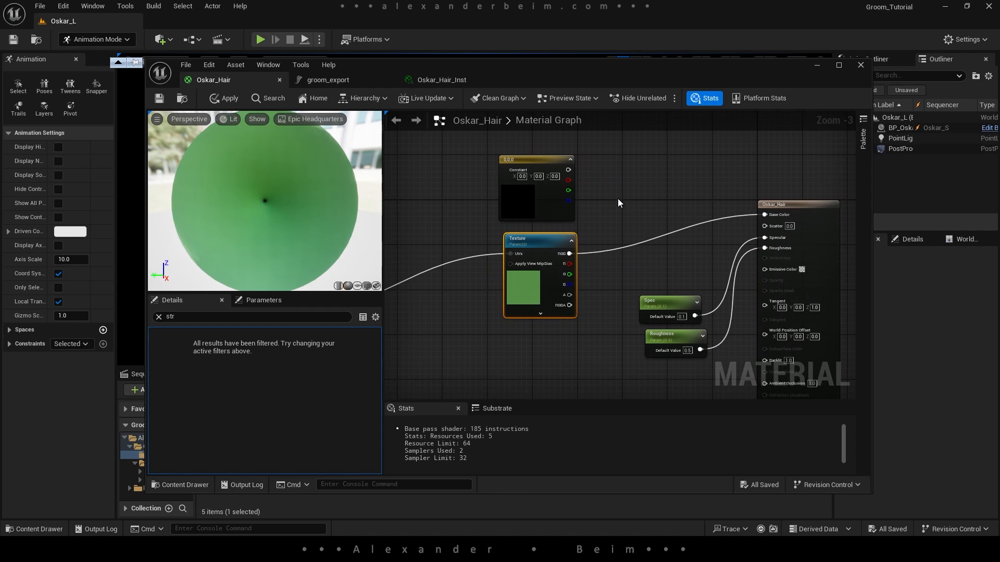
Add a Lerp node between the Constant3Vector and the material output, and connect the Constant3Vector to its A input
{"action": "left_click", "coordinate": [625, 191]}
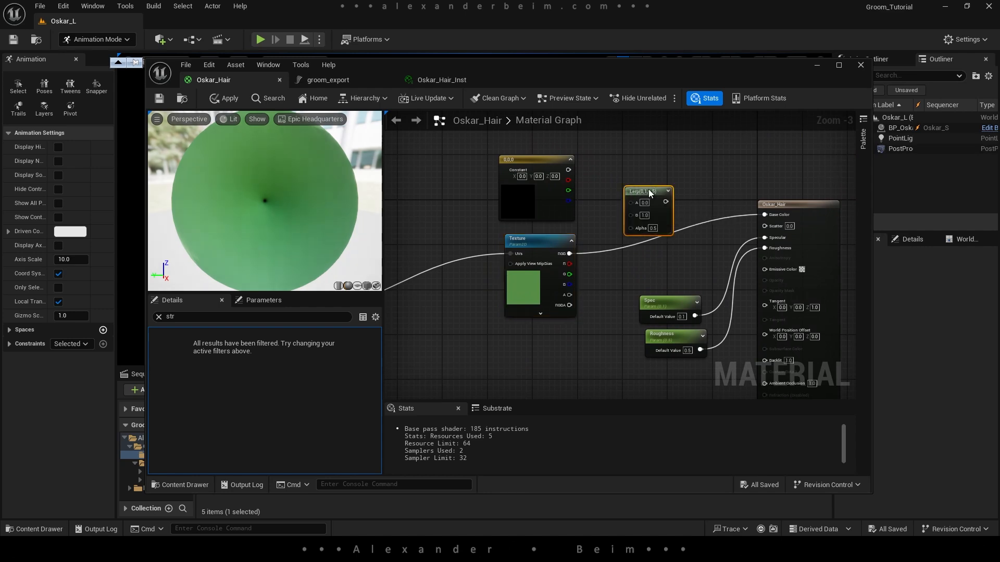
{"action": "left_click_drag", "start_coordinate": [649, 187], "coordinate": [659, 161]}
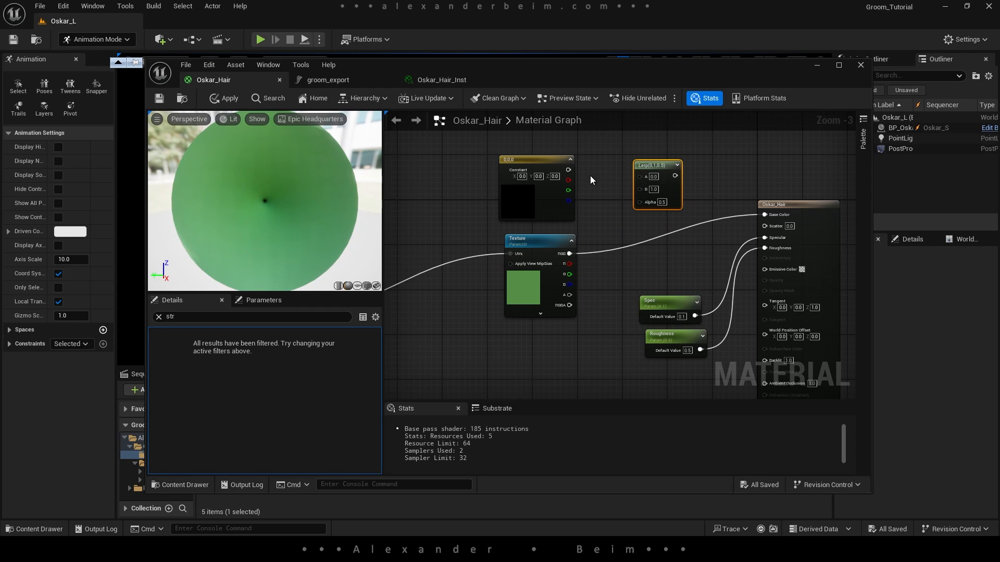
{"action": "left_click_drag", "start_coordinate": [568, 170], "coordinate": [642, 176]}
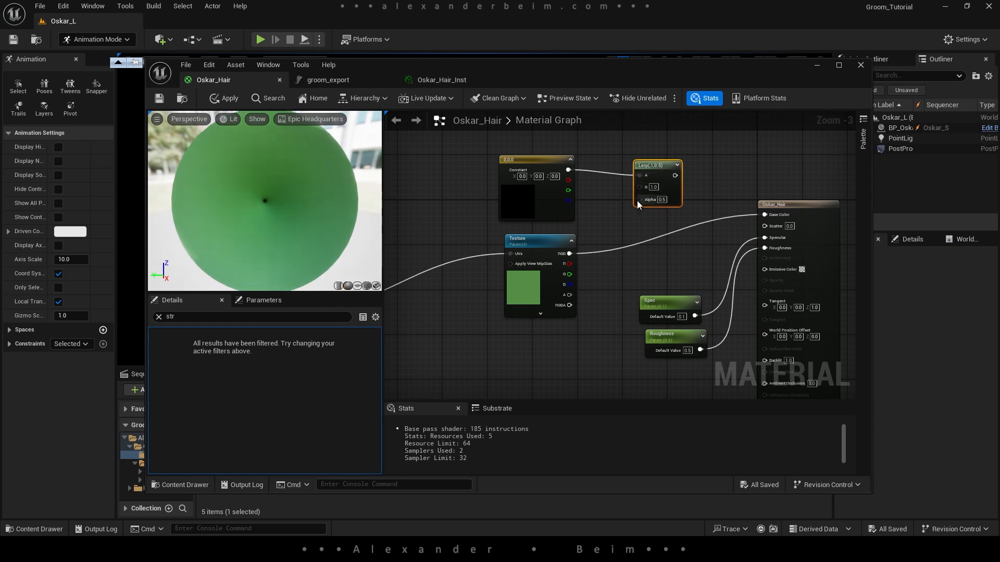
Connect the Texture node's RGB output to the Lerp's B input, tidy the Constant3Vector and Texture nodes, and maximize the material editor
{"action": "left_click_drag", "start_coordinate": [570, 254], "coordinate": [640, 187]}
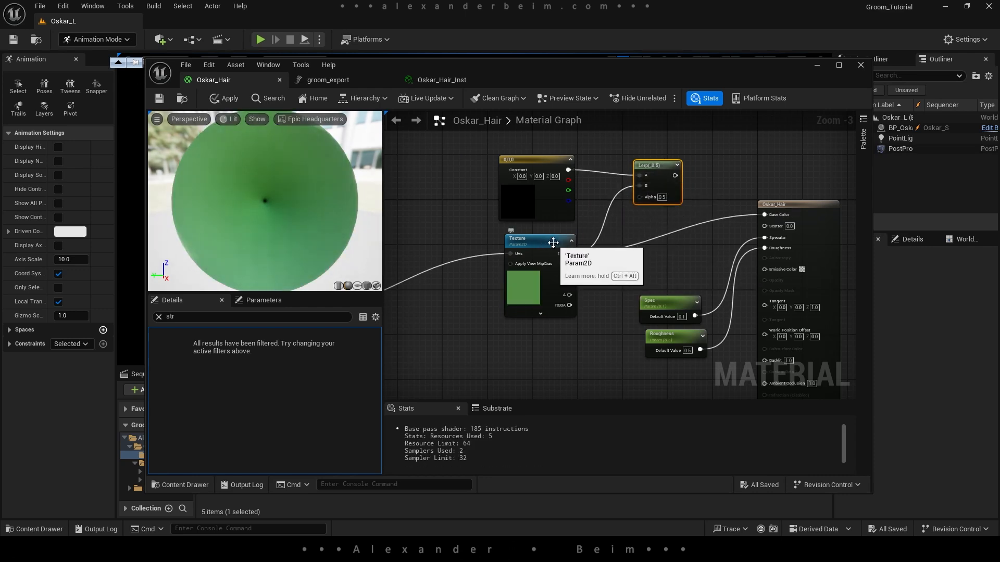
{"action": "left_click_drag", "start_coordinate": [553, 241], "coordinate": [542, 236]}
{"action": "left_click_drag", "start_coordinate": [543, 163], "coordinate": [526, 135]}
{"action": "left_click_drag", "start_coordinate": [522, 238], "coordinate": [521, 214]}
{"action": "right_click_drag", "start_coordinate": [547, 359], "coordinate": [641, 309]}
{"action": "left_click", "coordinate": [839, 64]}
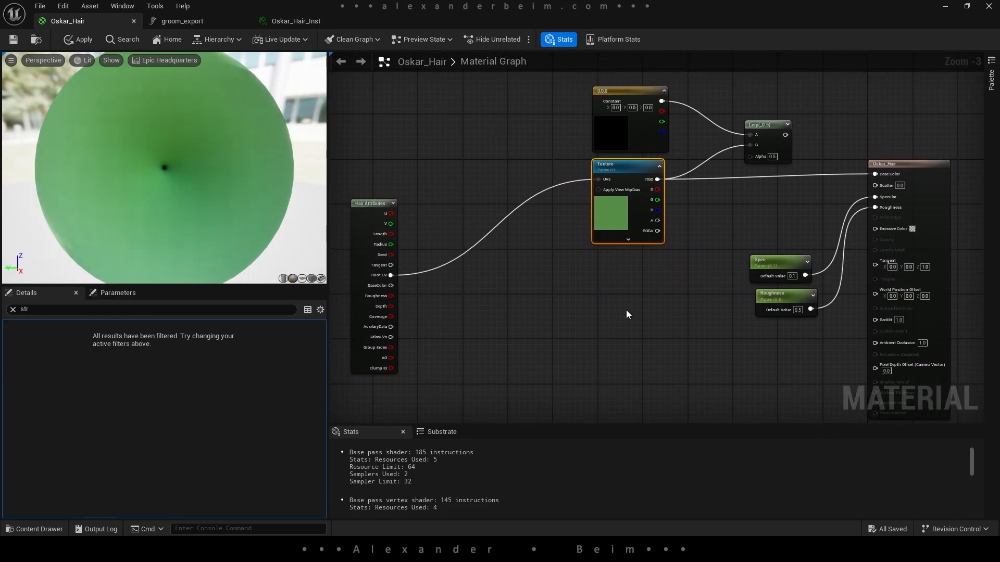
Add two Constant nodes below the Texture node and convert the upper one to a parameter named Amount
{"action": "left_click", "coordinate": [632, 279]}
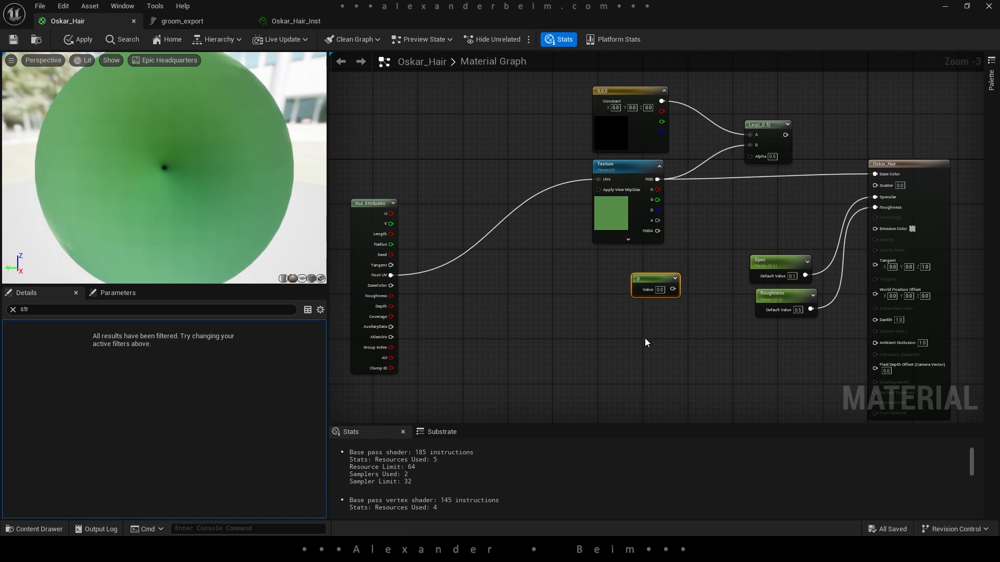
{"action": "left_click", "coordinate": [645, 339]}
{"action": "left_click", "coordinate": [640, 341]}
{"action": "left_click", "coordinate": [651, 282]}
{"action": "right_click", "coordinate": [651, 281]}
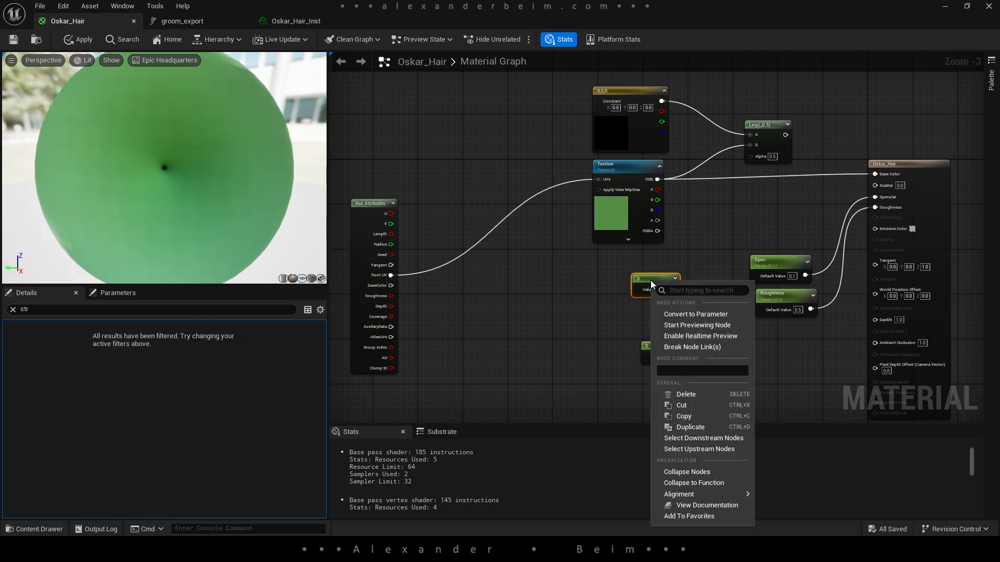
{"action": "left_click", "coordinate": [698, 314]}
{"action": "type", "text": "Amo"}
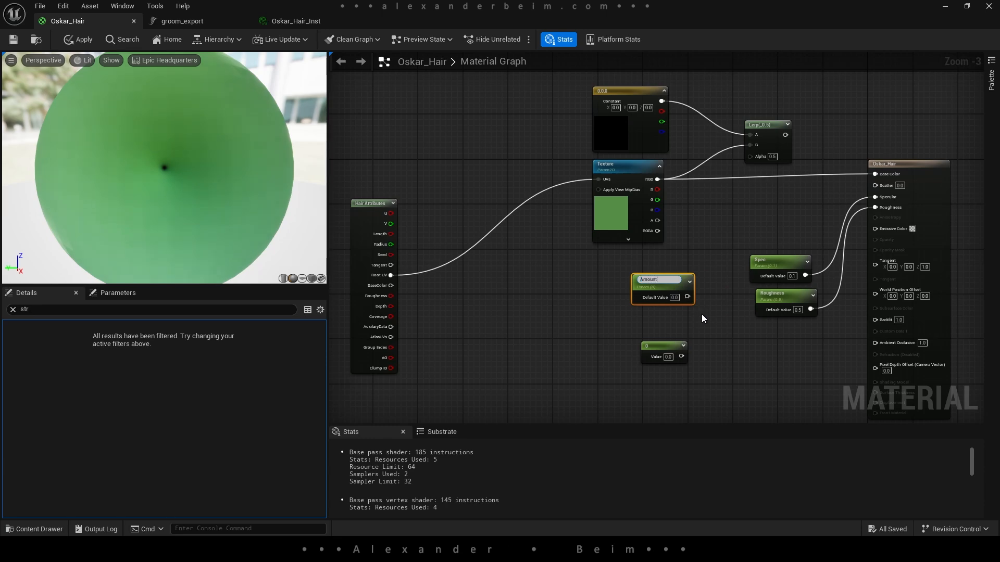
{"action": "type", "text": "unt"}
{"action": "key", "text": "Return"}
Convert the second Constant to a parameter named Power, and shift Amount and Power closer to the Hair Attributes node
{"action": "left_click_drag", "start_coordinate": [664, 348], "coordinate": [659, 335]}
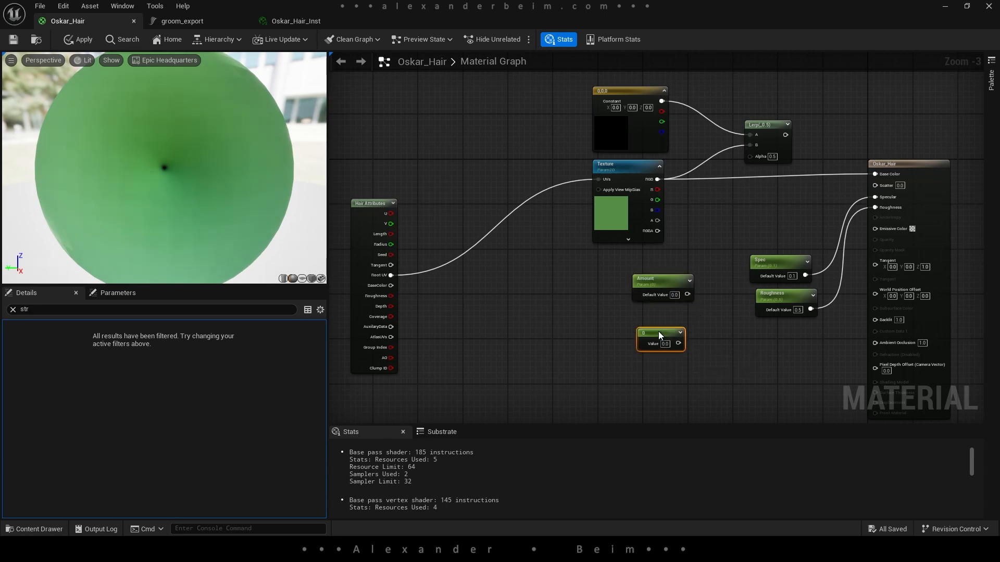
{"action": "right_click", "coordinate": [659, 335]}
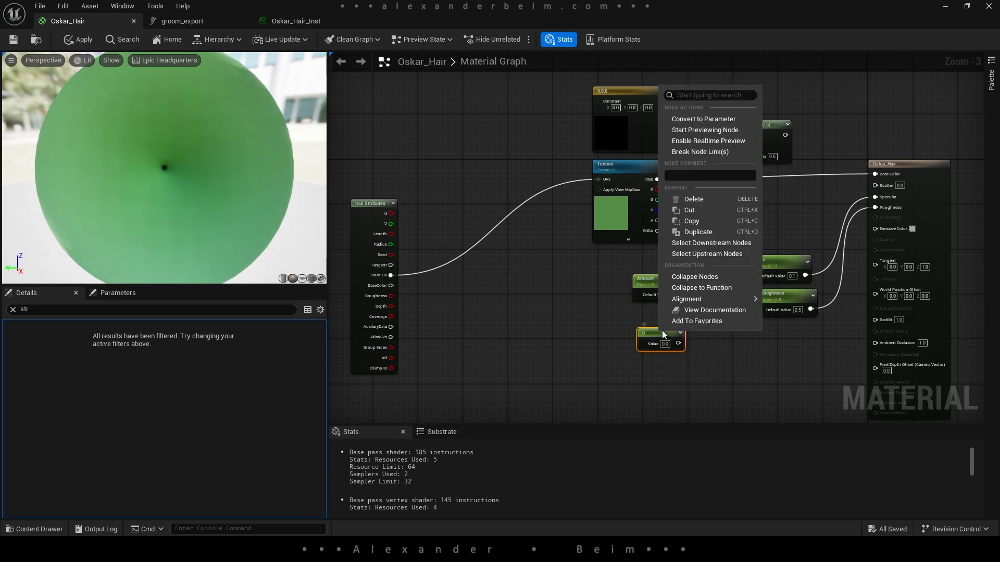
{"action": "left_click", "coordinate": [716, 119]}
{"action": "type", "text": "Power"}
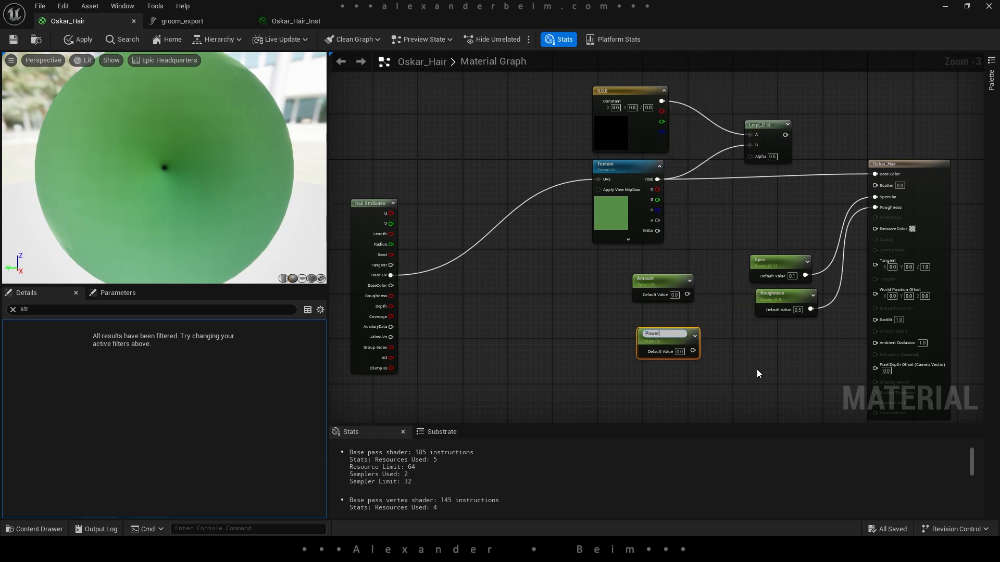
{"action": "key", "text": "Return"}
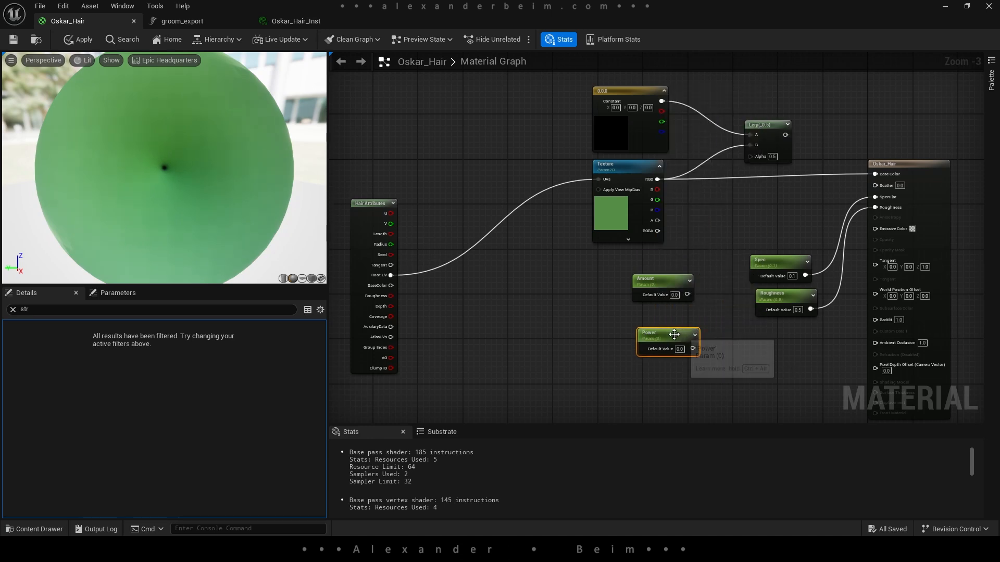
{"action": "left_click_drag", "start_coordinate": [677, 335], "coordinate": [581, 279]}
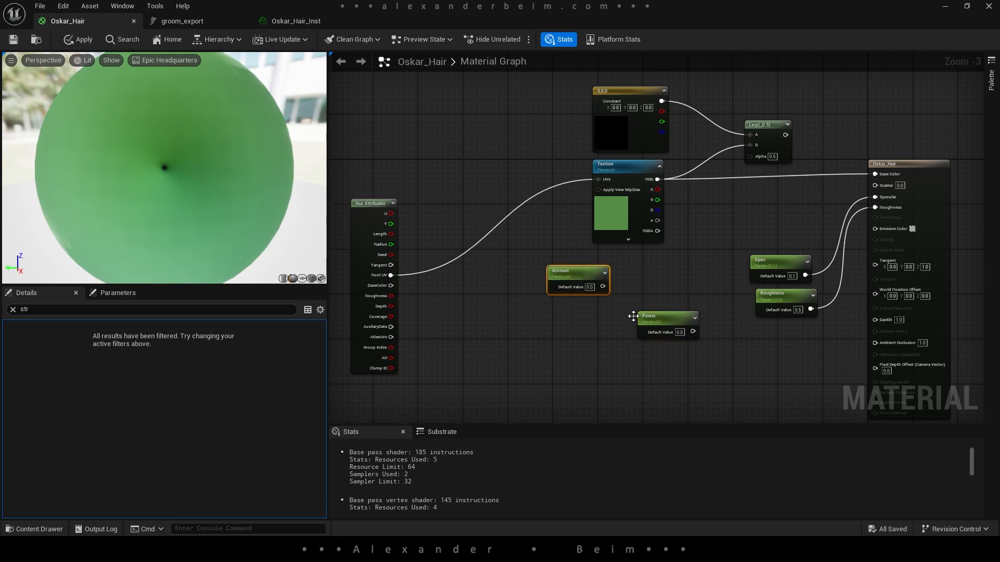
{"action": "left_click_drag", "start_coordinate": [659, 318], "coordinate": [564, 330]}
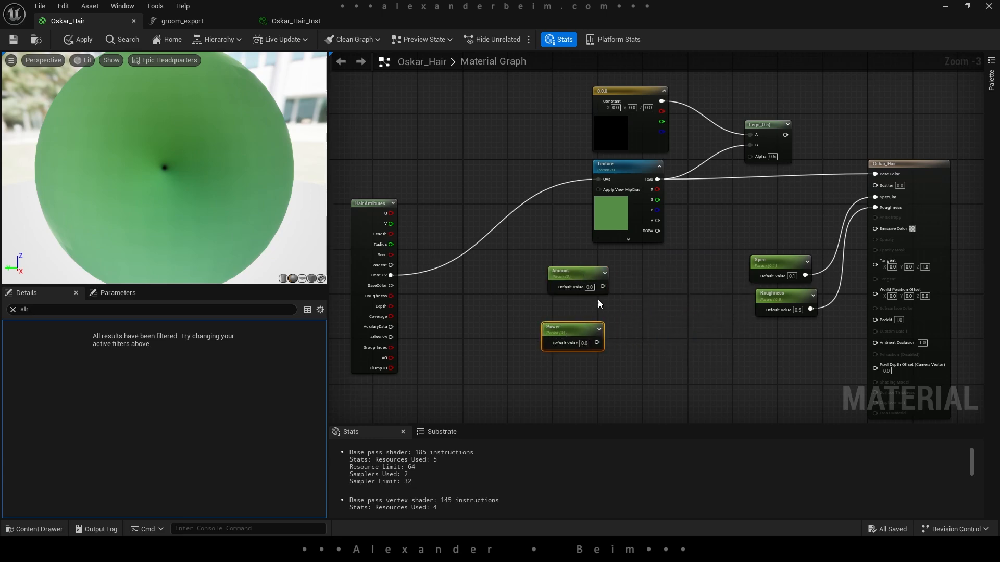
Add a Power math node with Amount as its Base and the Power parameter as its Exp, and reposition the three nodes
{"action": "left_click_drag", "start_coordinate": [603, 287], "coordinate": [642, 289]}
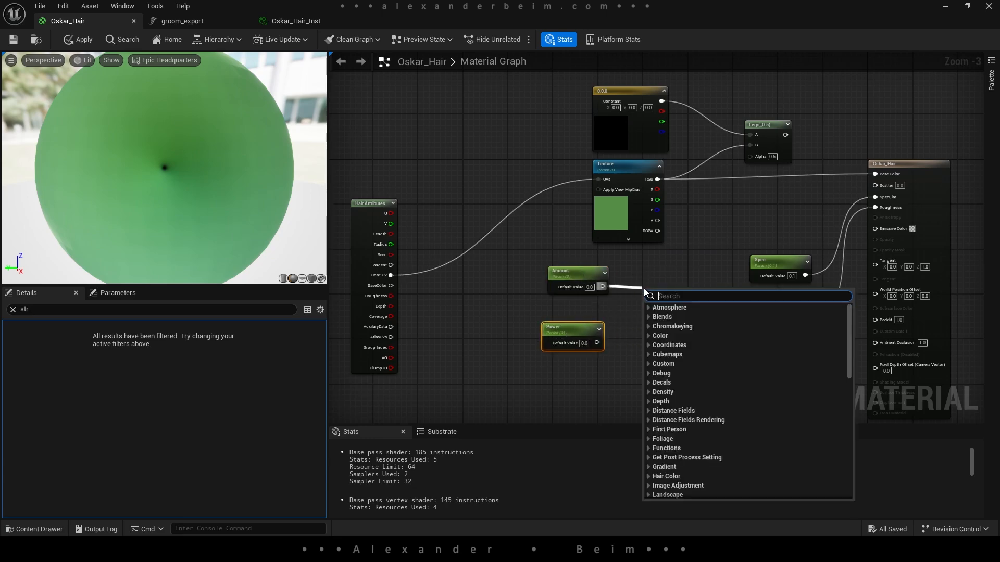
{"action": "type", "text": "power"}
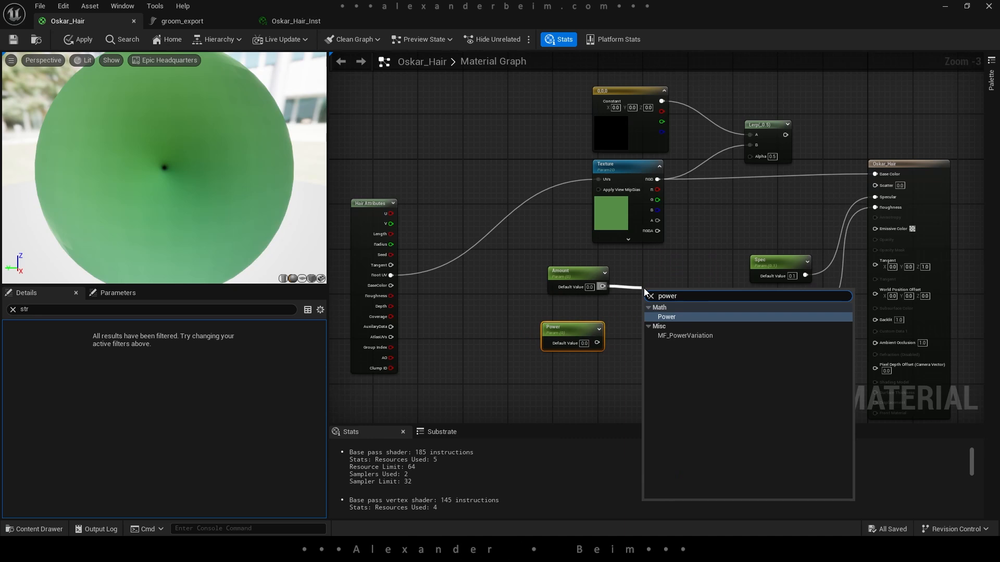
{"action": "left_click", "coordinate": [682, 316]}
{"action": "left_click_drag", "start_coordinate": [597, 342], "coordinate": [651, 312]}
{"action": "left_click_drag", "start_coordinate": [541, 258], "coordinate": [656, 382]}
{"action": "left_click_drag", "start_coordinate": [658, 295], "coordinate": [633, 321]}
{"action": "left_click", "coordinate": [631, 310]}
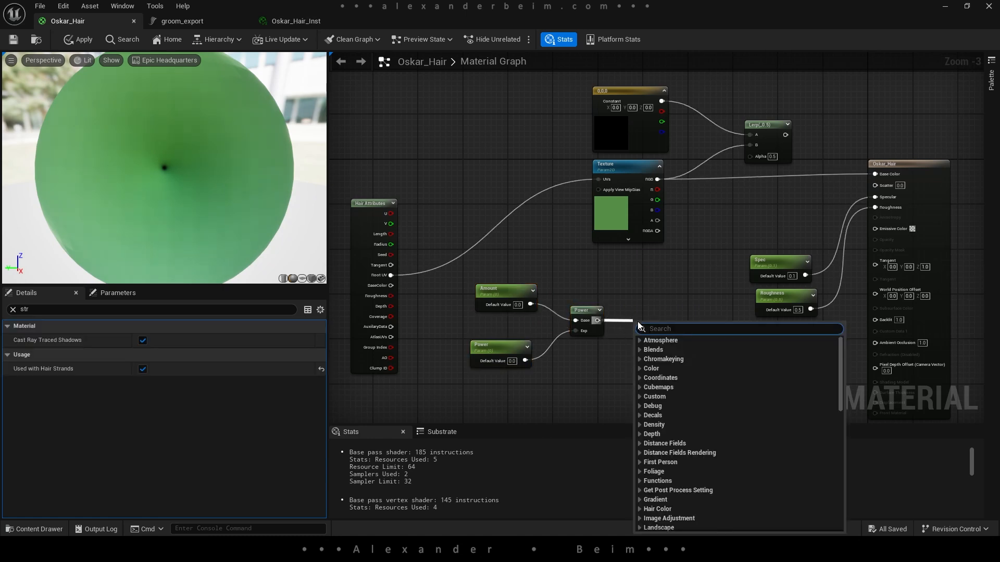
Add a Multiply node fed by the Power math node's result, and connect Hair Attributes Length to its B input
{"action": "type", "text": "*"}
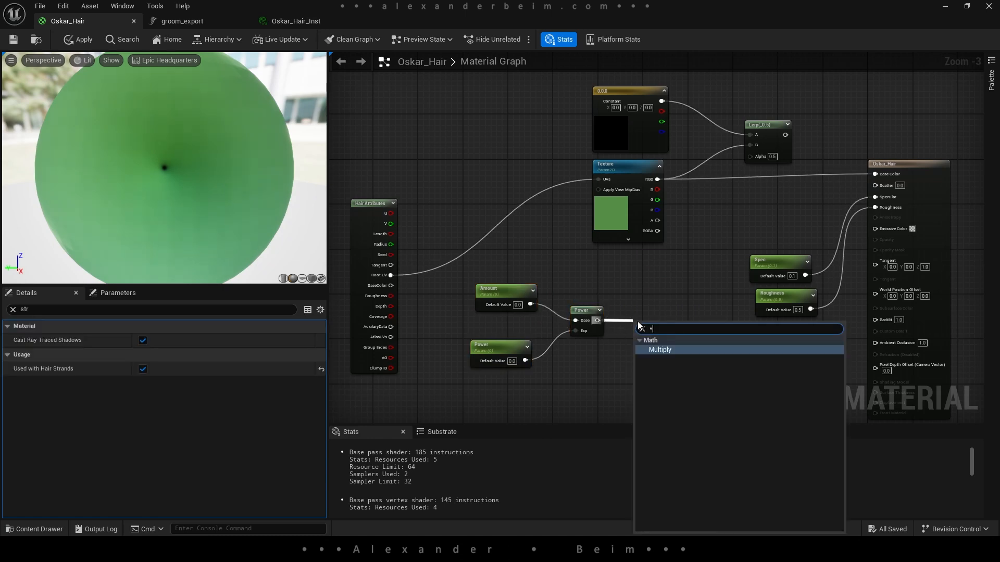
{"action": "left_click", "coordinate": [661, 352]}
{"action": "left_click_drag", "start_coordinate": [652, 323], "coordinate": [652, 303]}
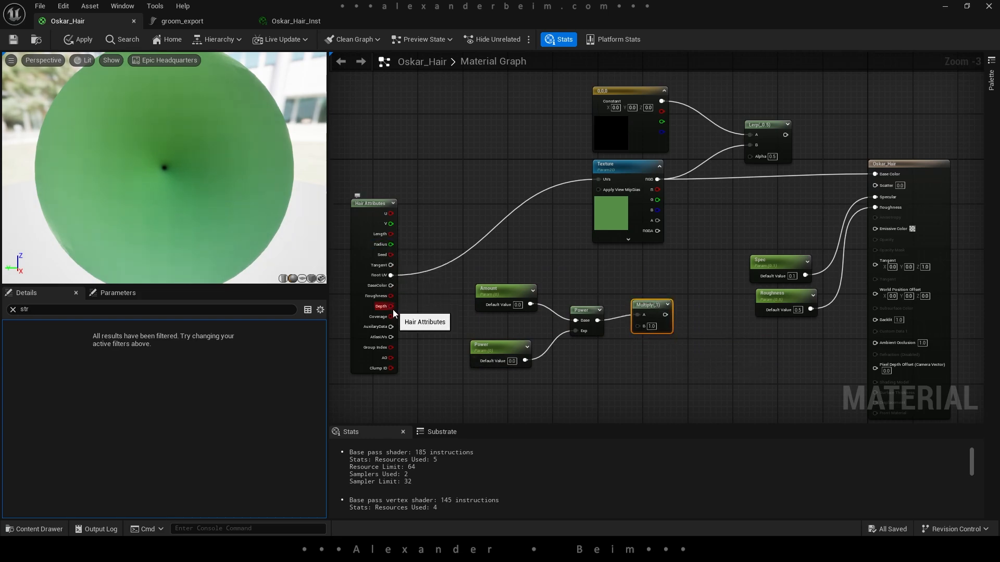
{"action": "scroll", "coordinate": [404, 288], "scroll_direction": "up", "scroll_amount": 3}
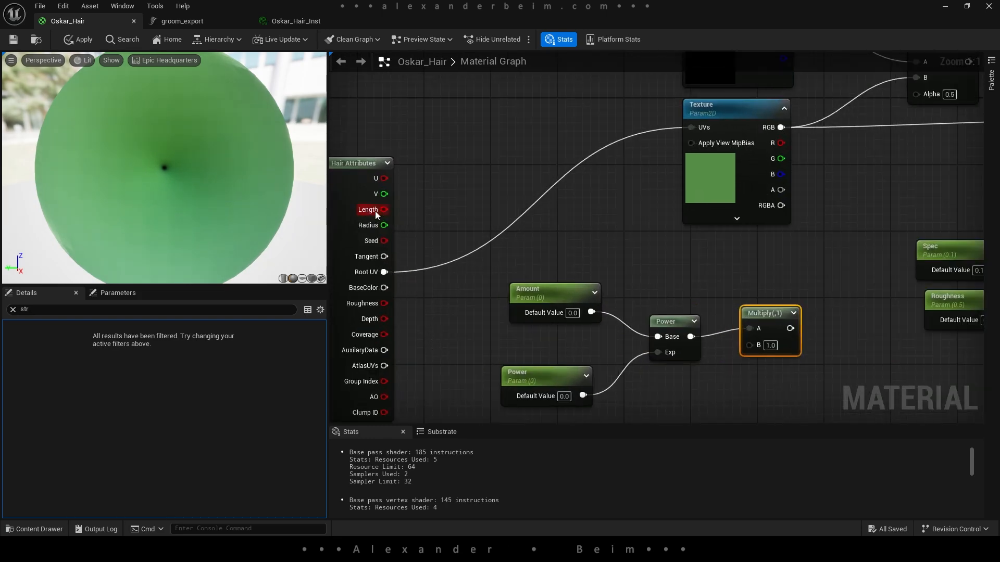
{"action": "left_click_drag", "start_coordinate": [384, 210], "coordinate": [746, 265]}
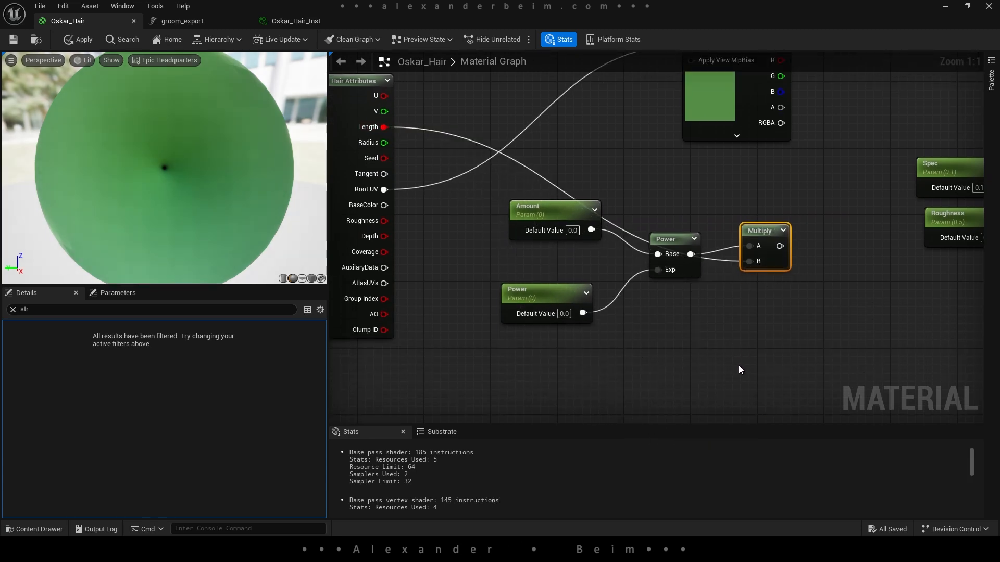
Connect Multiply to the Lerp's Alpha and the Lerp output to Base Color, and apply the material changes
{"action": "right_click_drag", "start_coordinate": [730, 328], "coordinate": [751, 388]}
{"action": "scroll", "coordinate": [751, 389], "scroll_direction": "down", "scroll_amount": 3}
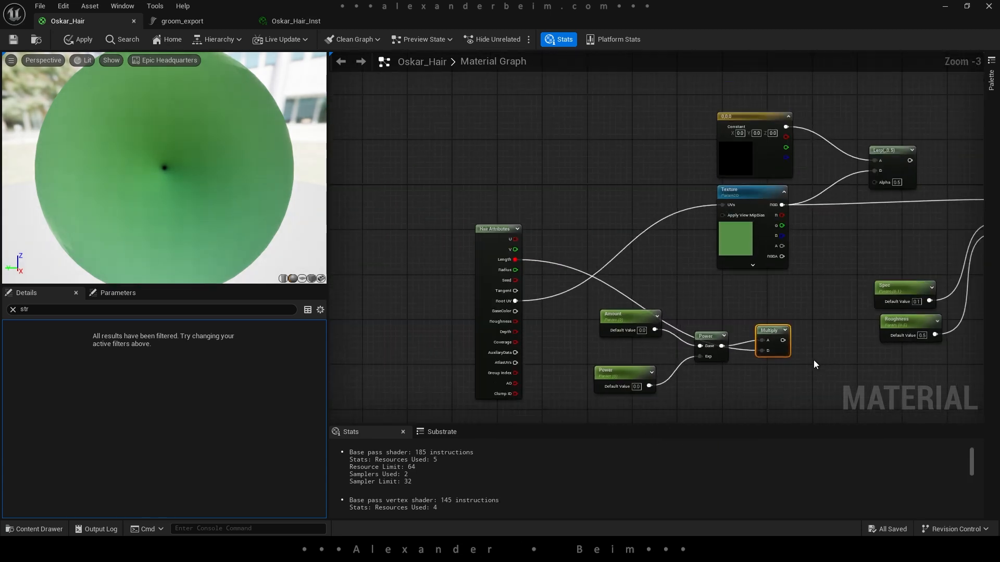
{"action": "left_click_drag", "start_coordinate": [784, 342], "coordinate": [875, 182]}
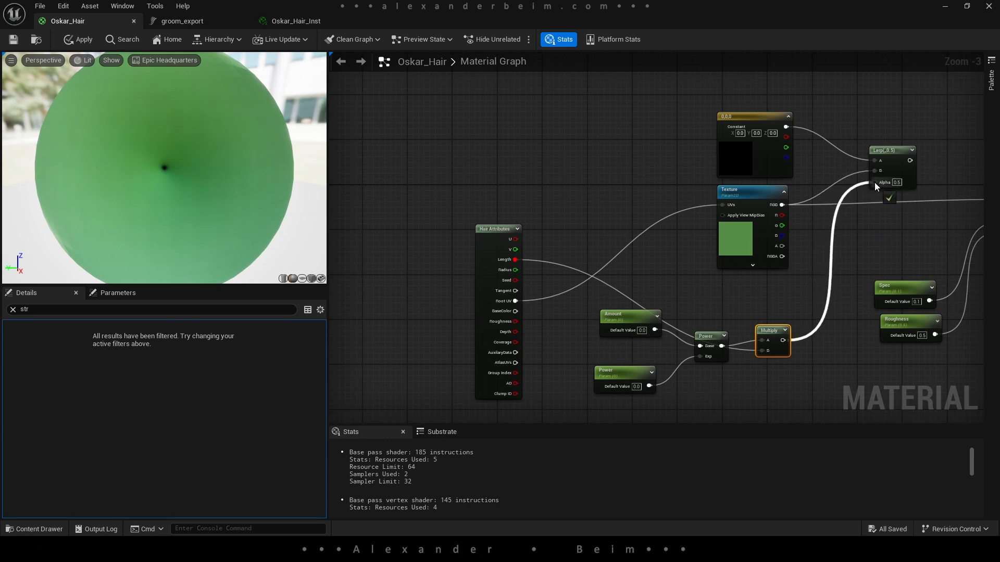
{"action": "right_click_drag", "start_coordinate": [876, 247], "coordinate": [601, 230]}
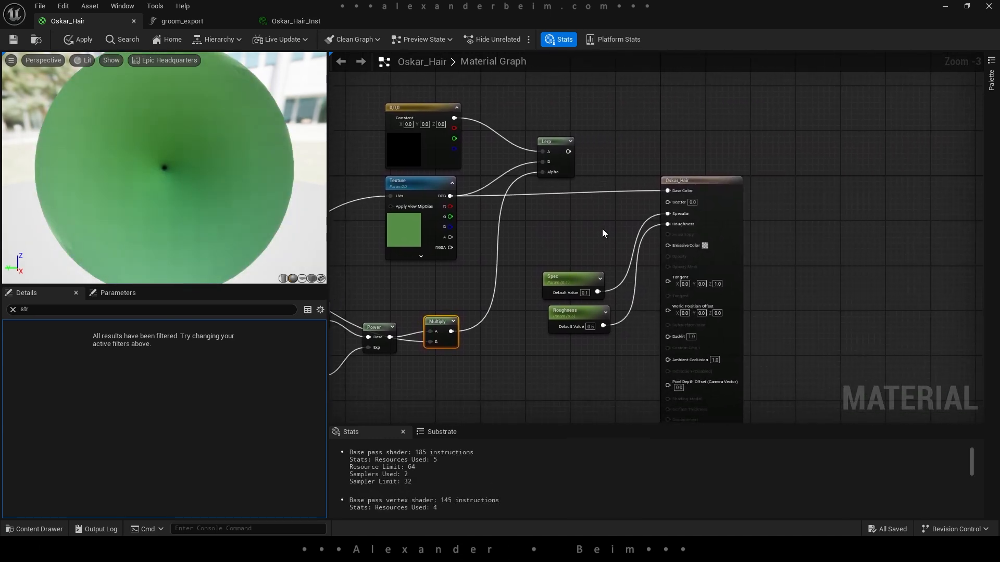
{"action": "left_click_drag", "start_coordinate": [568, 151], "coordinate": [668, 191]}
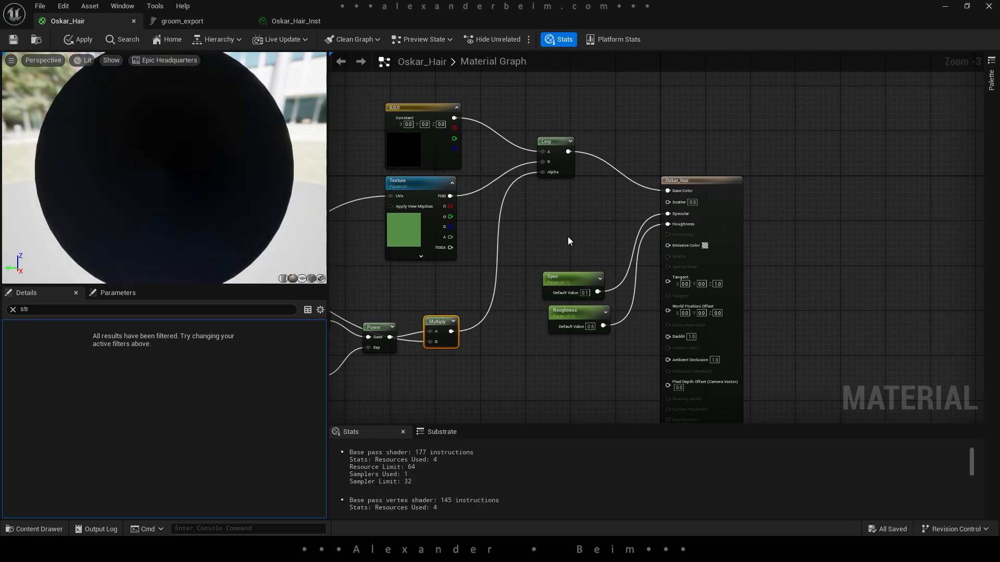
{"action": "left_click", "coordinate": [83, 40]}
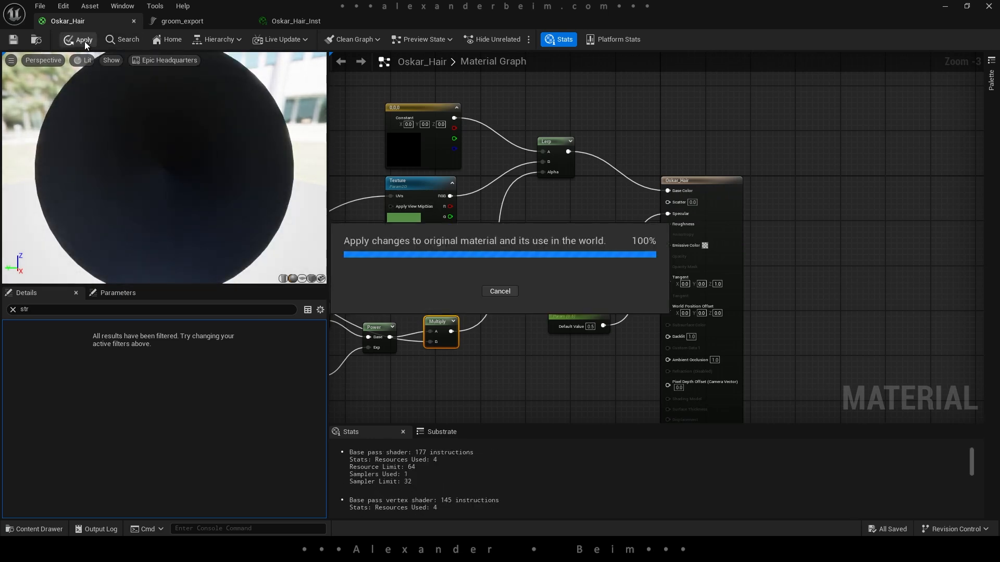
Restore the editor to a smaller window beside the mohawk, and enable the Amount and Power overrides in Oskar_Hair_Inst
{"action": "left_click", "coordinate": [967, 6]}
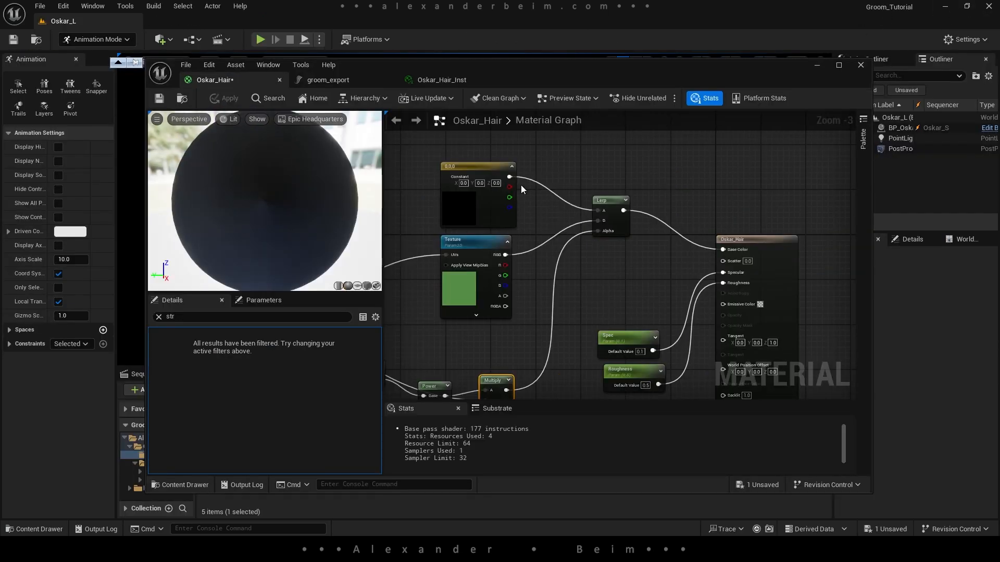
{"action": "left_click_drag", "start_coordinate": [383, 68], "coordinate": [766, 72]}
{"action": "left_click", "coordinate": [835, 89]}
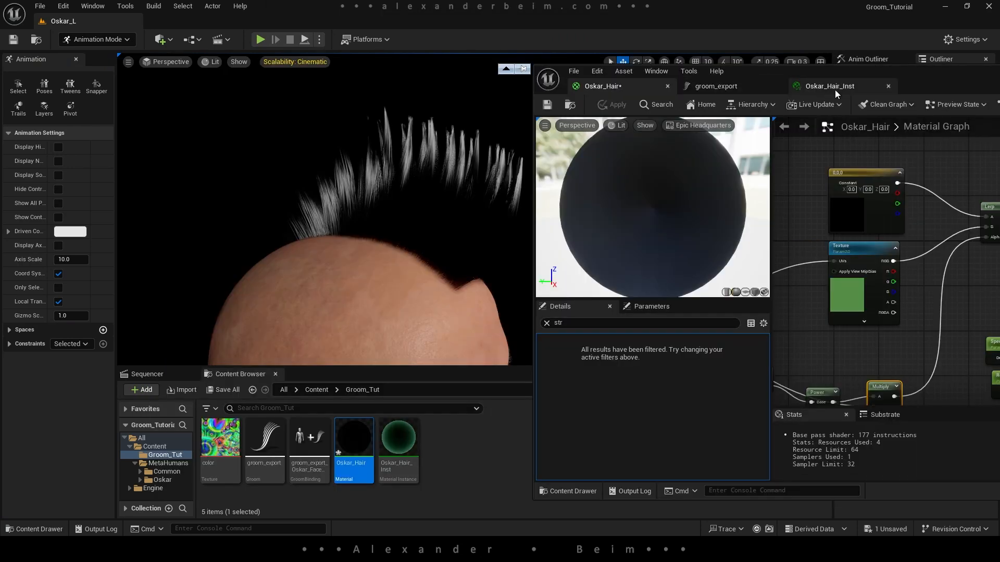
{"action": "left_click", "coordinate": [818, 201]}
{"action": "left_click", "coordinate": [819, 187]}
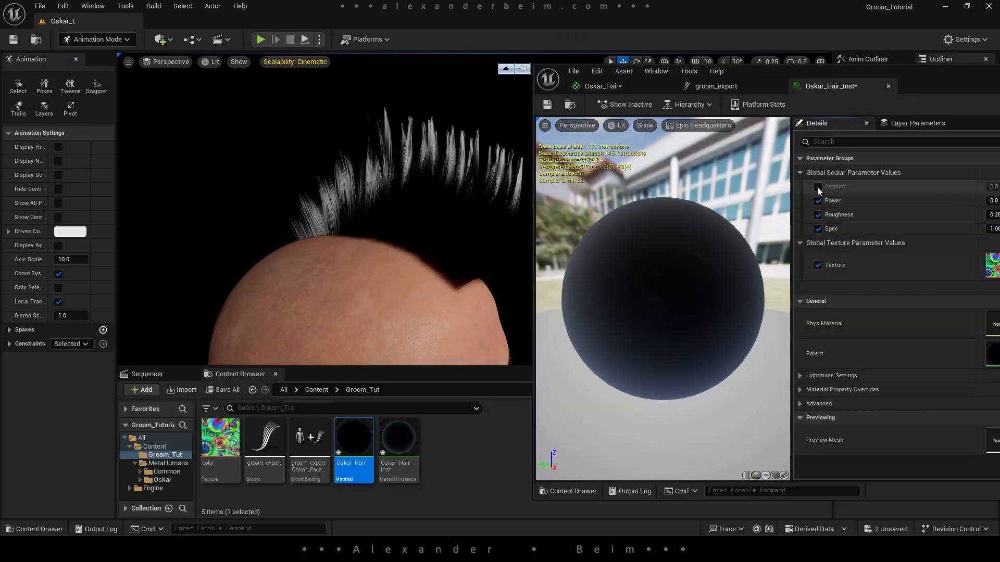
{"action": "left_click_drag", "start_coordinate": [918, 70], "coordinate": [848, 69]}
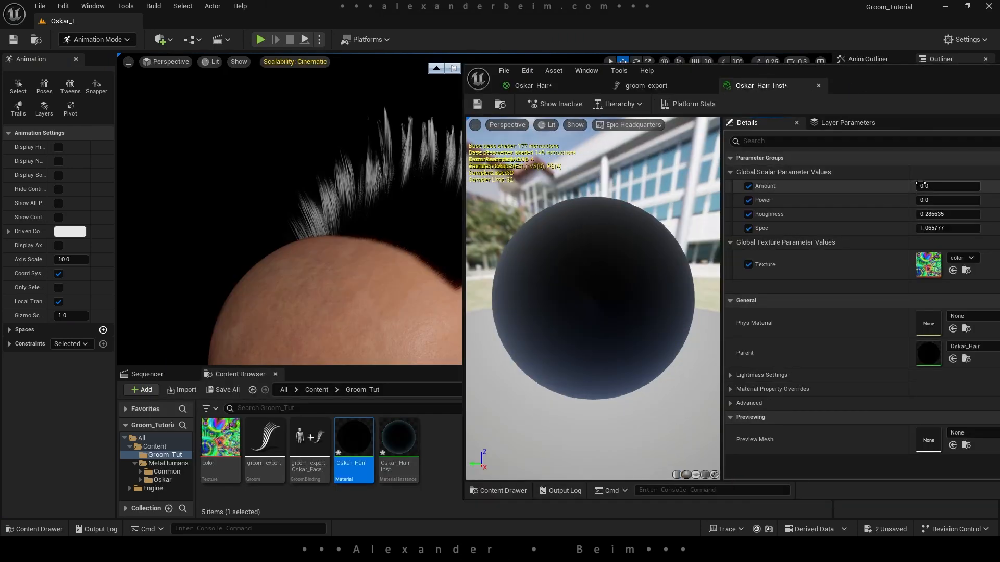
Set the instance's Amount to 0.608, Power to 1.333603 and Roughness to 0.422635, widening the parameter area and uncovering the mohawk
{"action": "left_click_drag", "start_coordinate": [926, 186], "coordinate": [946, 195]}
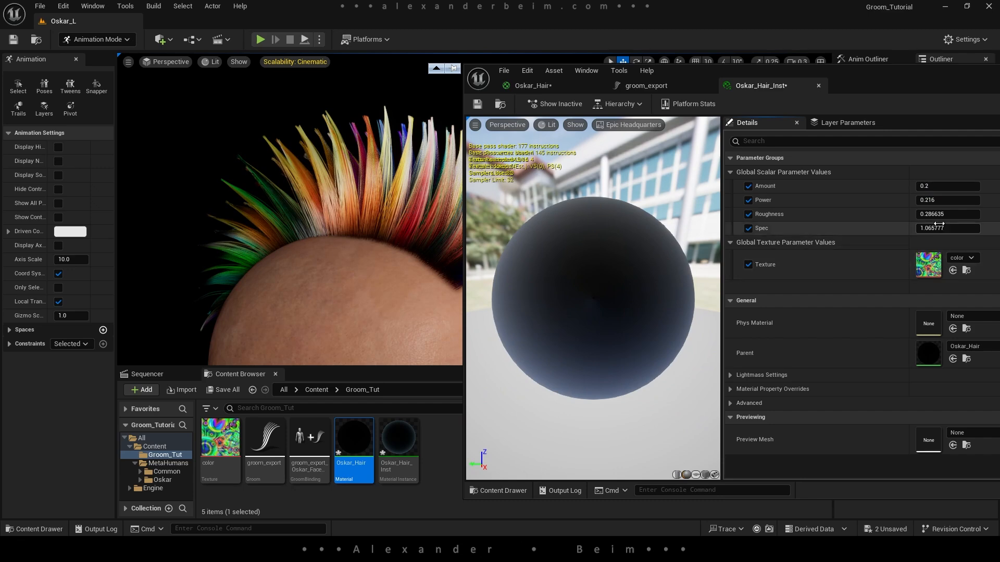
{"action": "left_click_drag", "start_coordinate": [936, 214], "coordinate": [953, 214]}
{"action": "left_click_drag", "start_coordinate": [722, 167], "coordinate": [493, 166]}
{"action": "left_click_drag", "start_coordinate": [731, 72], "coordinate": [774, 77]}
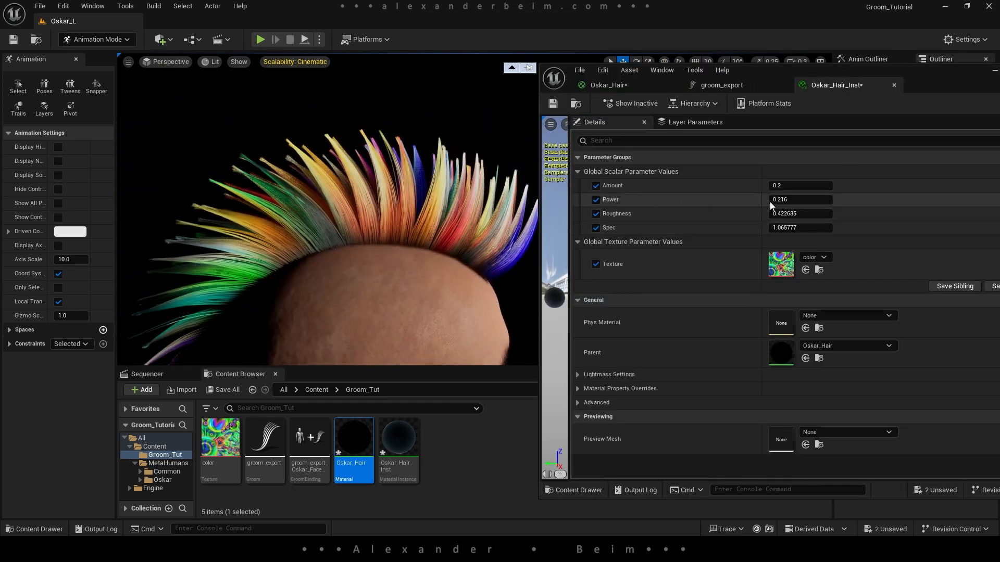
{"action": "left_click_drag", "start_coordinate": [782, 201], "coordinate": [823, 200]}
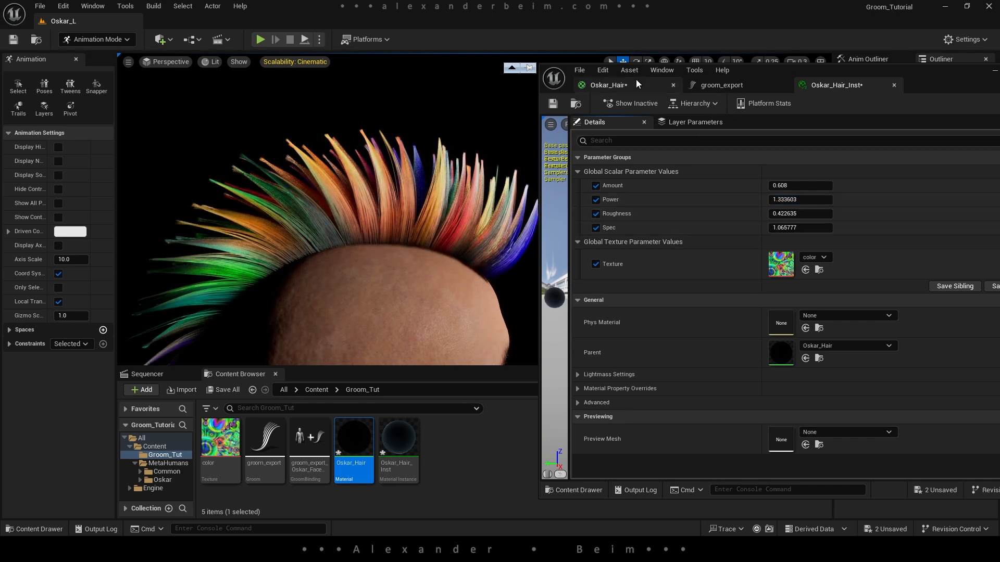
Return to Oskar_Hair and set the Constant3Vector to bright green with R 0.028933, G 1.0 and B 0.0
{"action": "left_click", "coordinate": [620, 84]}
{"action": "double_click", "coordinate": [786, 212]}
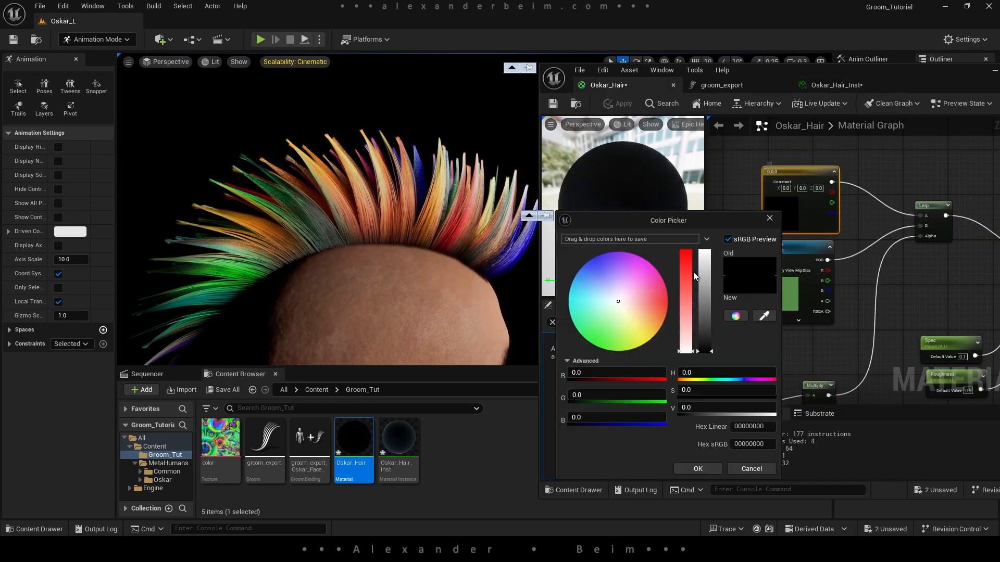
{"action": "left_click", "coordinate": [597, 345]}
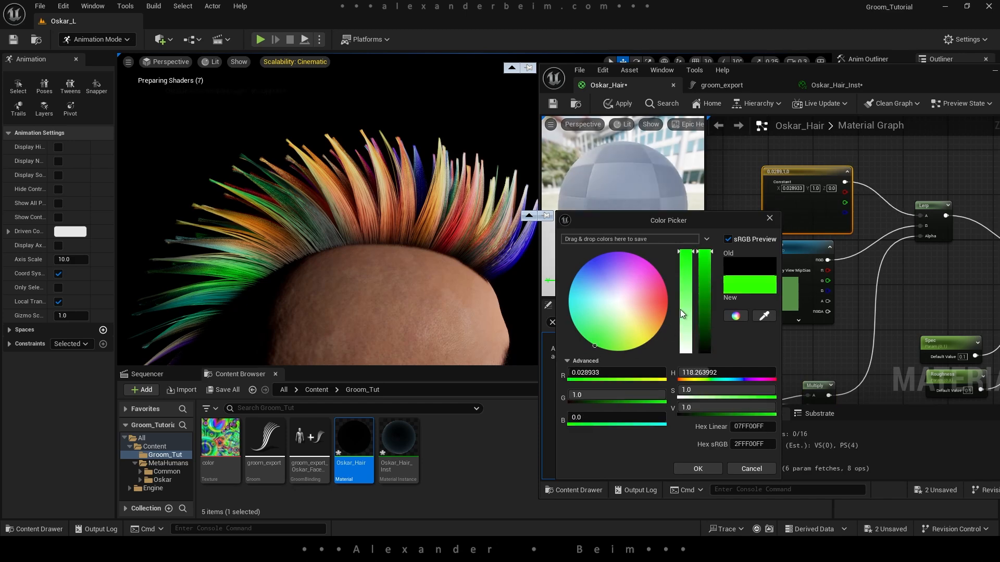
{"action": "left_click", "coordinate": [698, 468]}
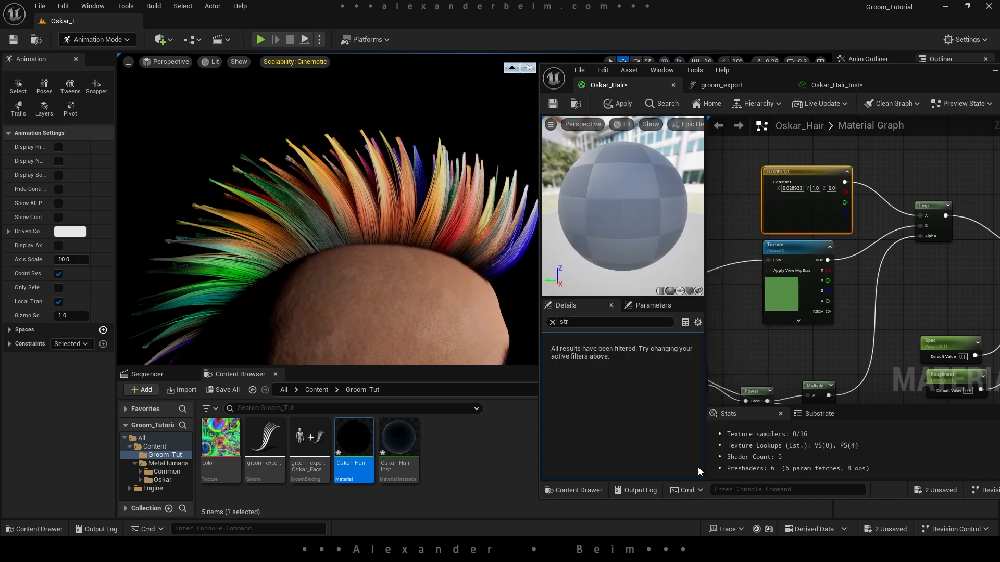
Convert the green Constant3Vector to a parameter named Color_Bace and apply the changes to the Oskar_Hair material
{"action": "right_click", "coordinate": [798, 171]}
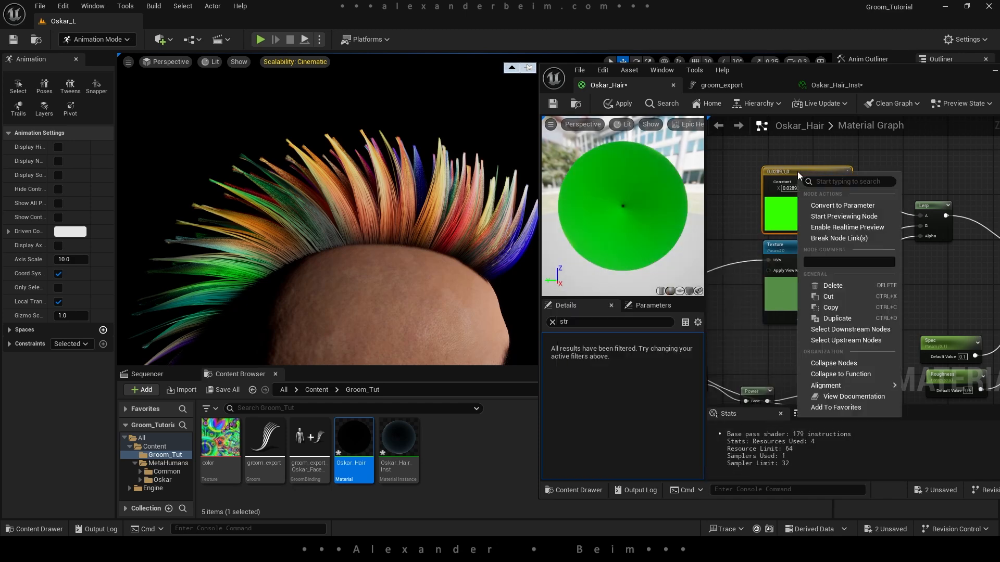
{"action": "left_click", "coordinate": [839, 205]}
{"action": "type", "text": "Color"}
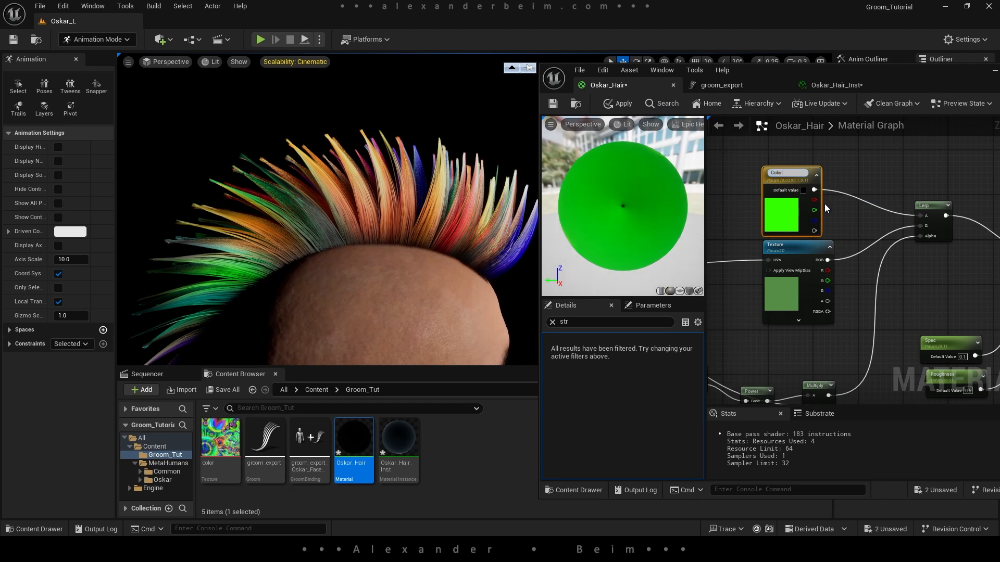
{"action": "type", "text": "_Bace"}
{"action": "key", "text": "Return"}
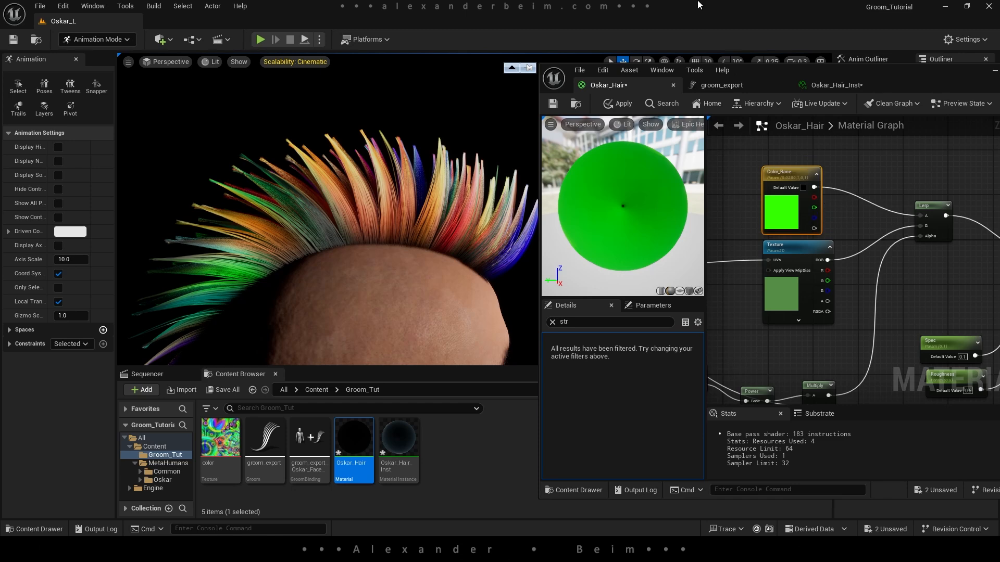
{"action": "left_click", "coordinate": [617, 104]}
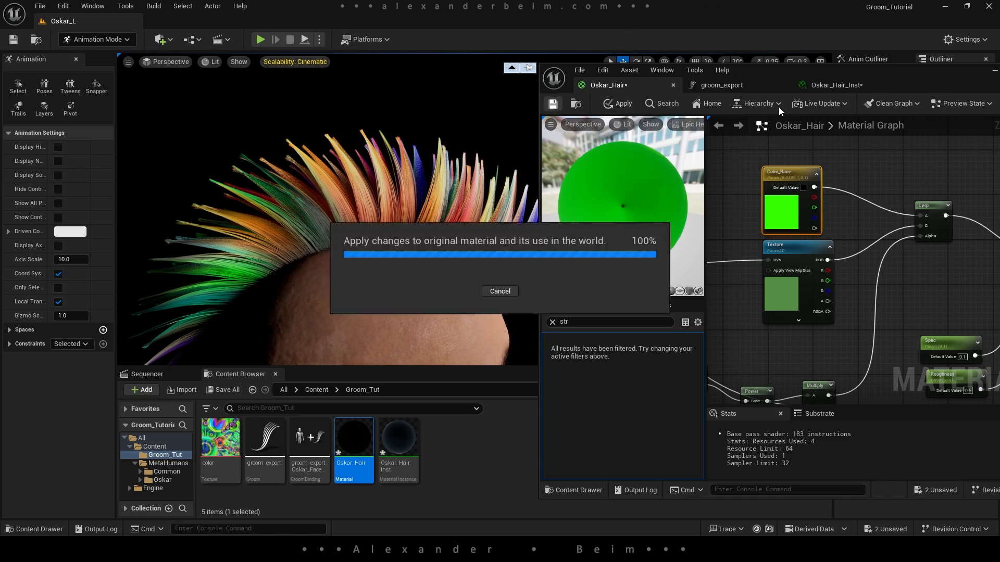
In Oskar_Hair_Inst, set Power to 2.072857 and override Color_Bace with violet-blue at R 0.296618, G 0.20669 and B 1.0
{"action": "left_click", "coordinate": [828, 85]}
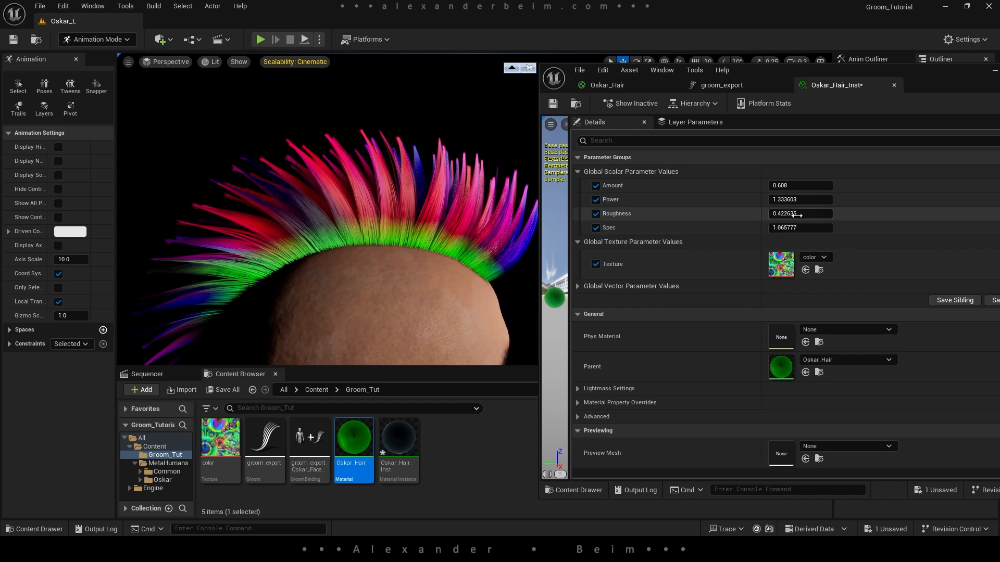
{"action": "left_click_drag", "start_coordinate": [797, 199], "coordinate": [833, 199]}
{"action": "left_click", "coordinate": [577, 287]}
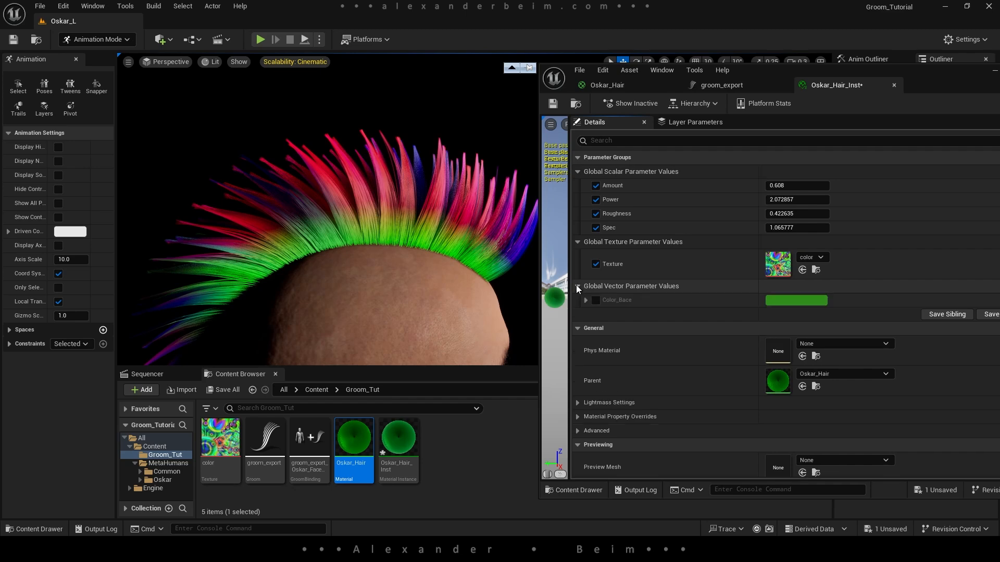
{"action": "left_click", "coordinate": [779, 301]}
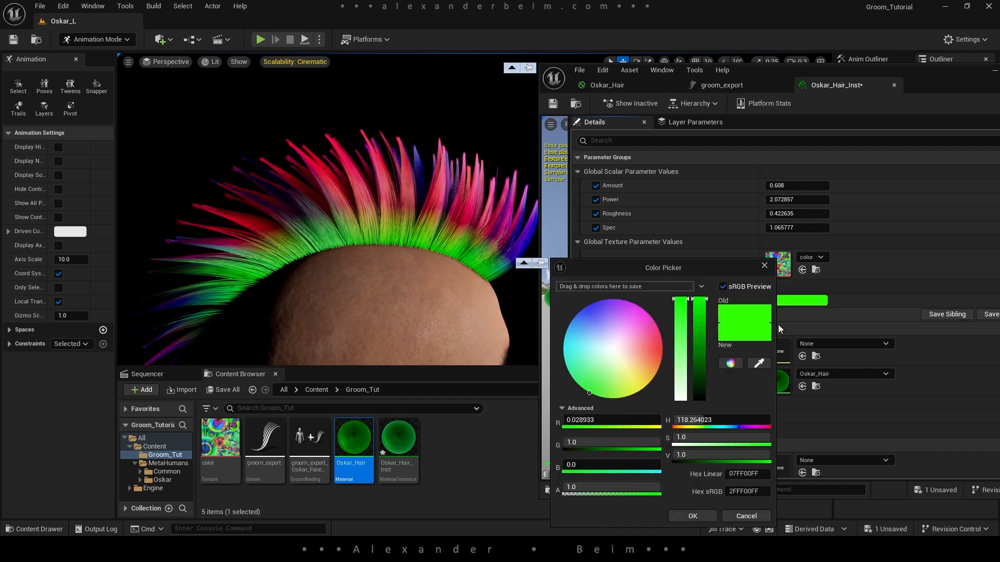
{"action": "mouse_move", "coordinate": [630, 375]}
{"action": "left_mouse_down"}
{"action": "mouse_move", "coordinate": [637, 333]}
{"action": "mouse_move", "coordinate": [664, 324]}
{"action": "mouse_move", "coordinate": [581, 317]}
{"action": "mouse_move", "coordinate": [598, 312]}
{"action": "left_mouse_up"}
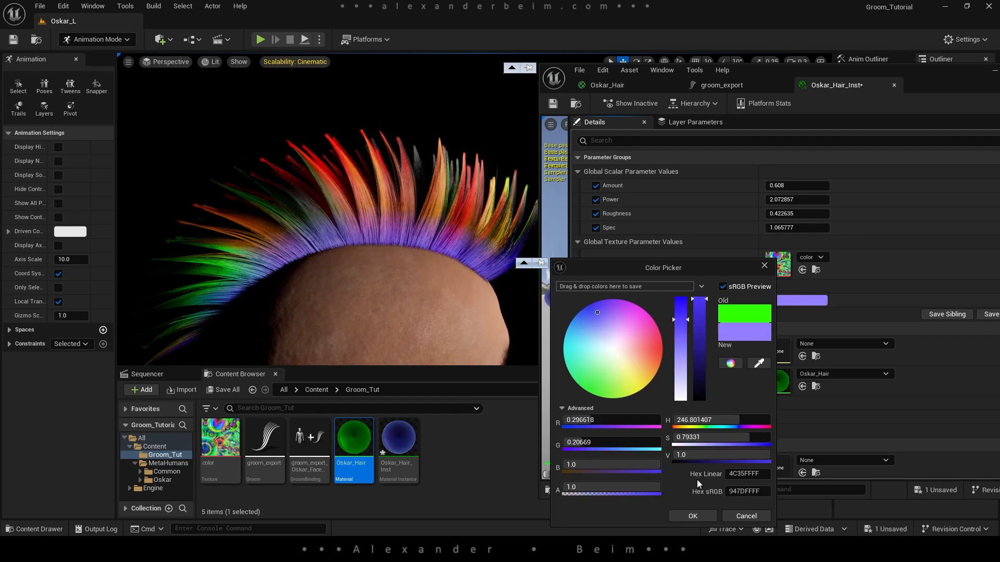
{"action": "left_click", "coordinate": [692, 516]}
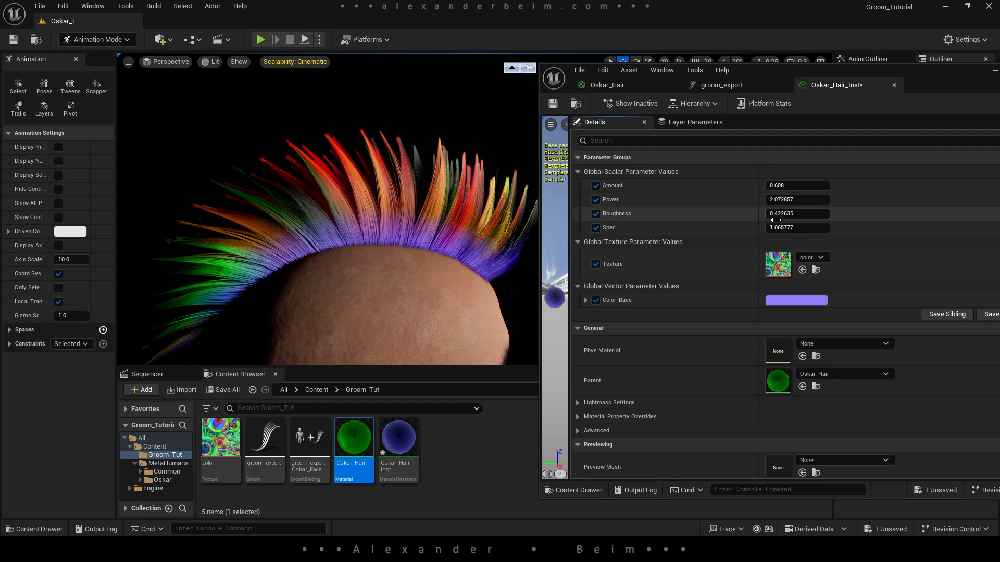
Set the instance's Roughness to 0.286635 and Spec to 1.419616, and move the editor window fully into view
{"action": "left_click_drag", "start_coordinate": [784, 214], "coordinate": [799, 227]}
{"action": "left_click_drag", "start_coordinate": [798, 228], "coordinate": [781, 228]}
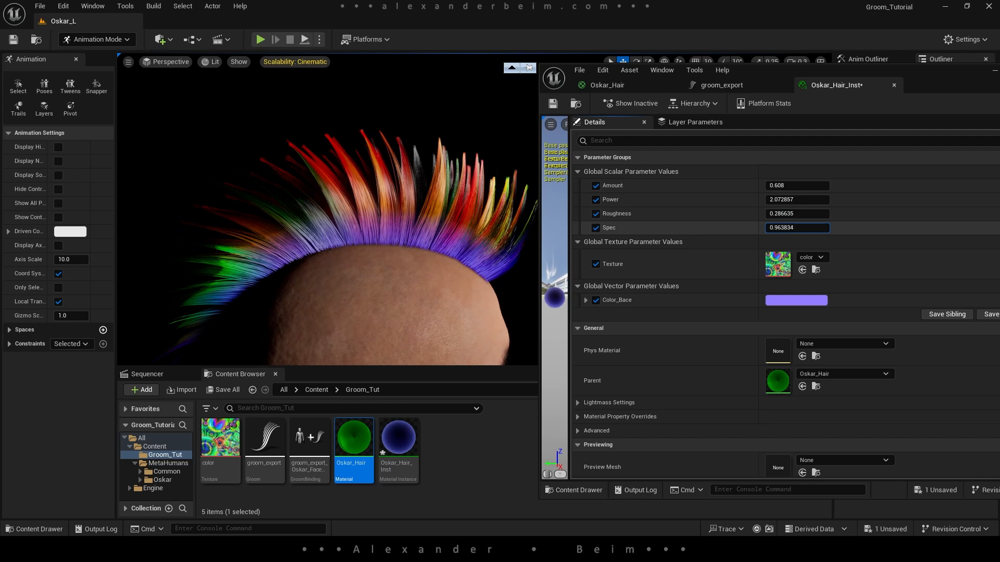
{"action": "left_click_drag", "start_coordinate": [949, 82], "coordinate": [789, 87]}
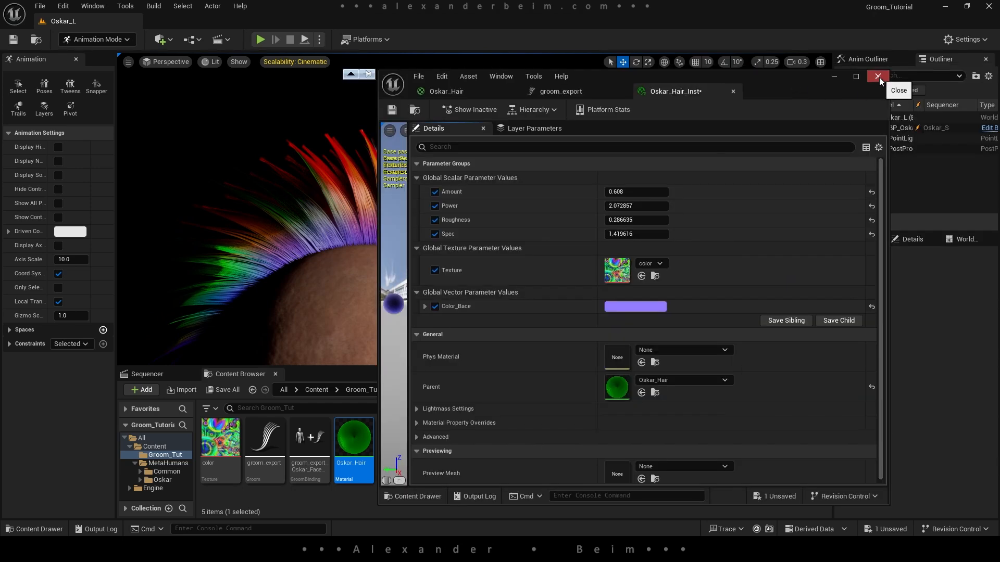
Save Oskar_Hair_Inst, close the material editor window and save everything in the project
{"action": "left_click", "coordinate": [393, 111]}
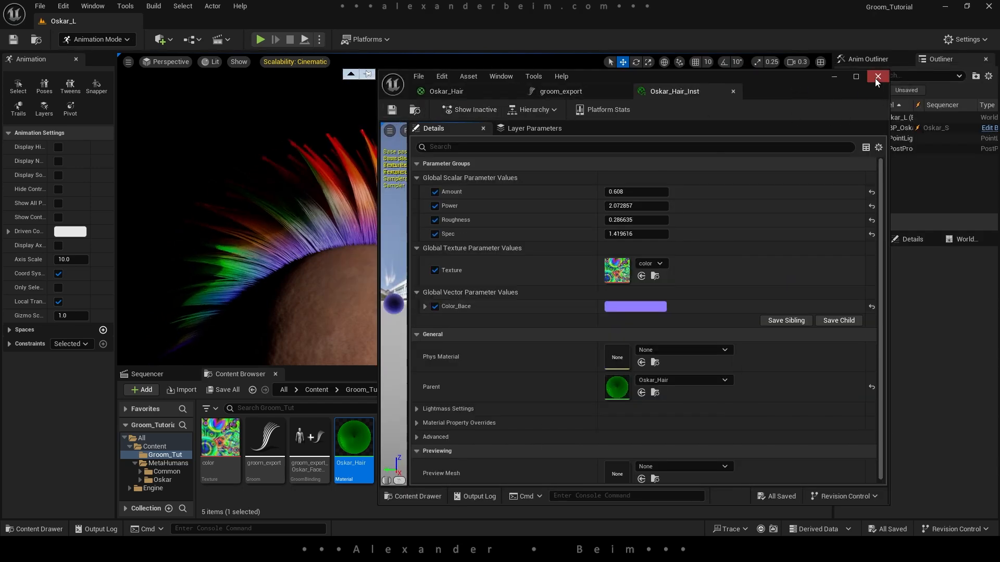
{"action": "left_click", "coordinate": [878, 76]}
{"action": "left_click", "coordinate": [40, 6]}
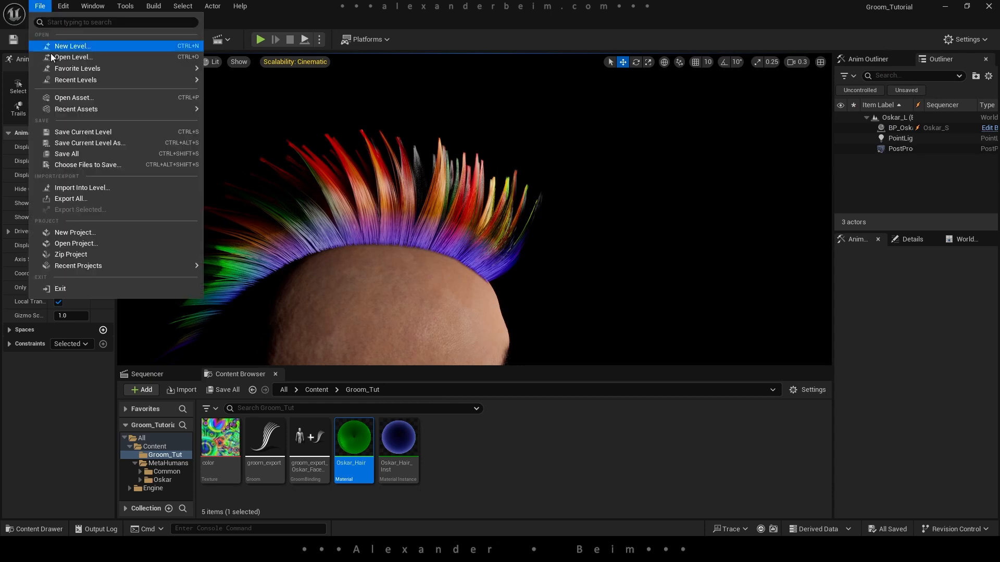
{"action": "left_click", "coordinate": [73, 151]}
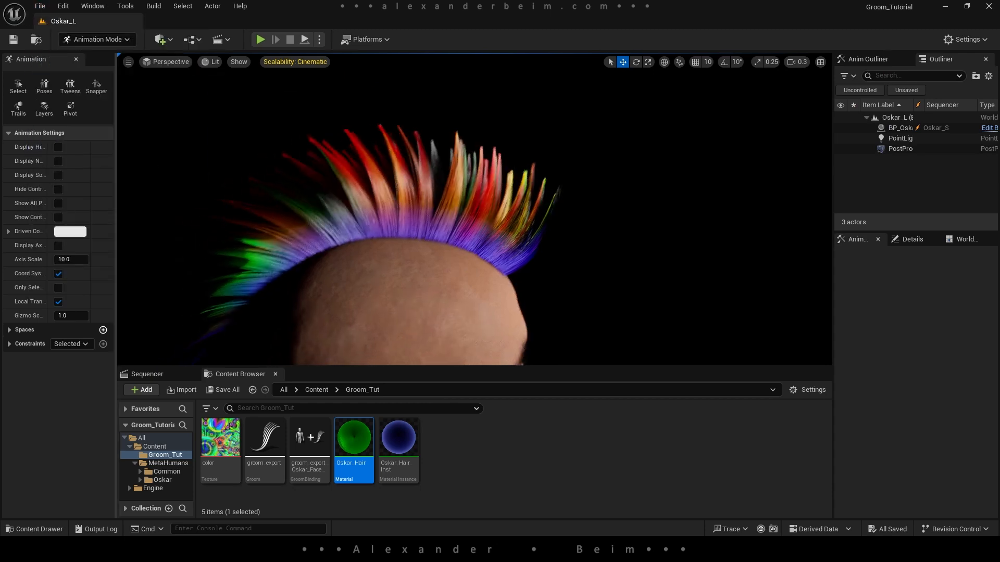
Examine the colored mohawk on Oskar's head from the side and at a distance that shows the face
{"action": "key", "text": "w"}
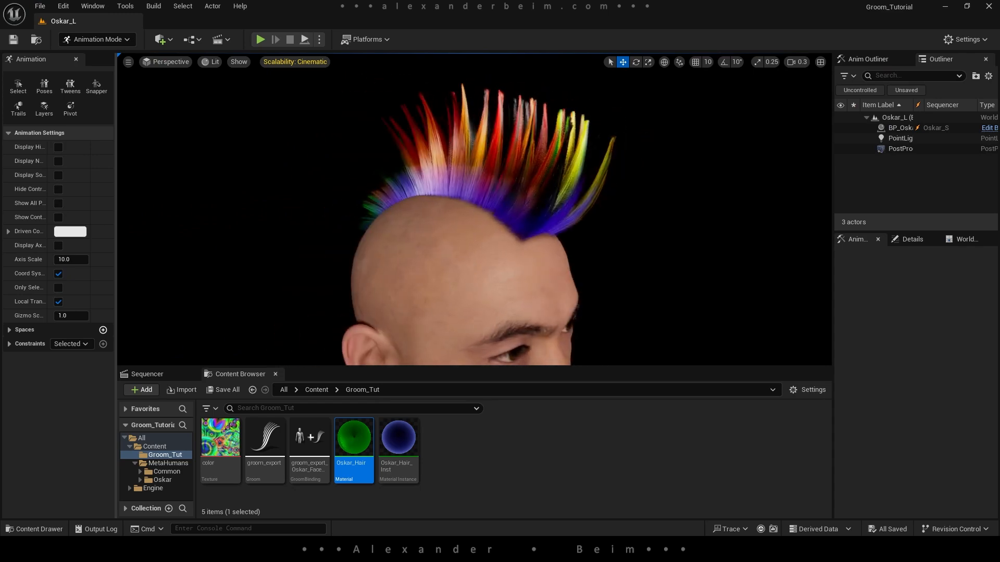
{"action": "key", "text": "s"}
{"action": "key", "text": "w"}
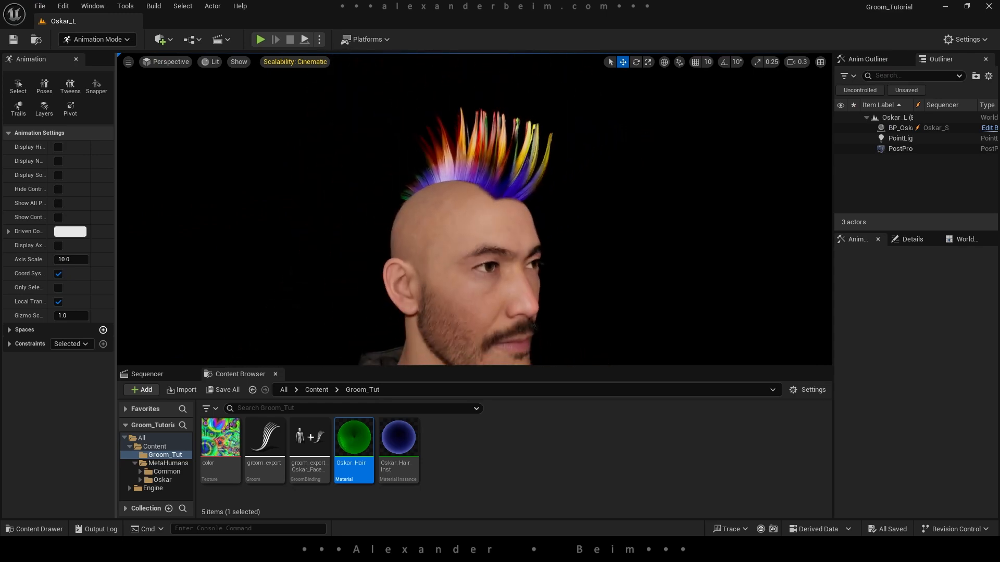